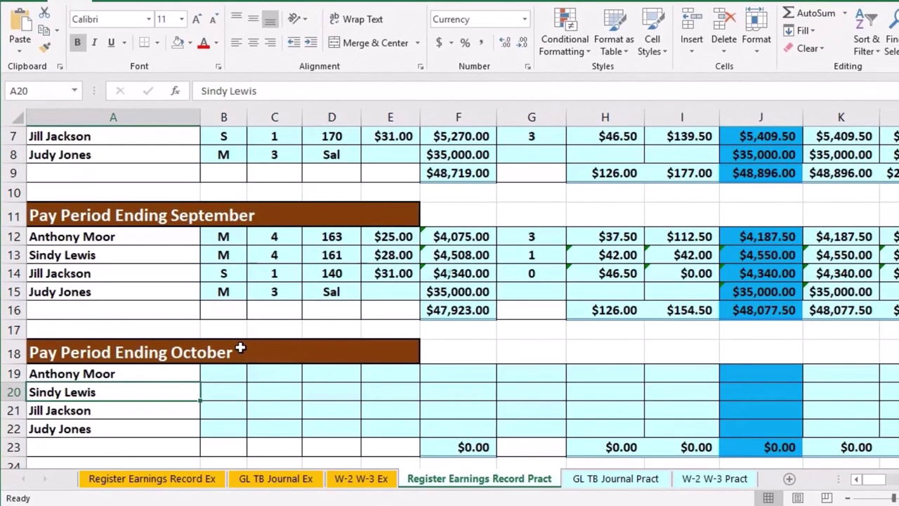
- Shade the September employee rows of the payroll register with the standard green fill
scroll(240, 347, "up", 1)
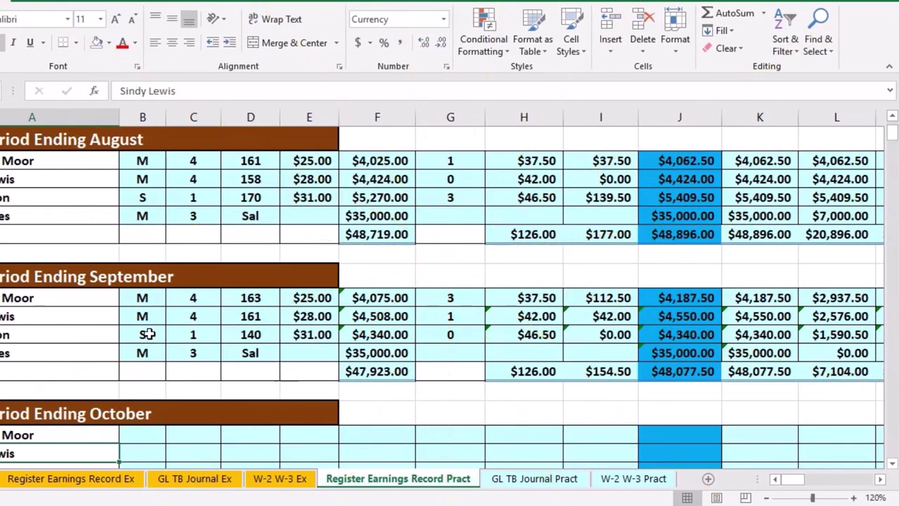
scroll(150, 340, "up", 2)
scroll(197, 321, "down", 2)
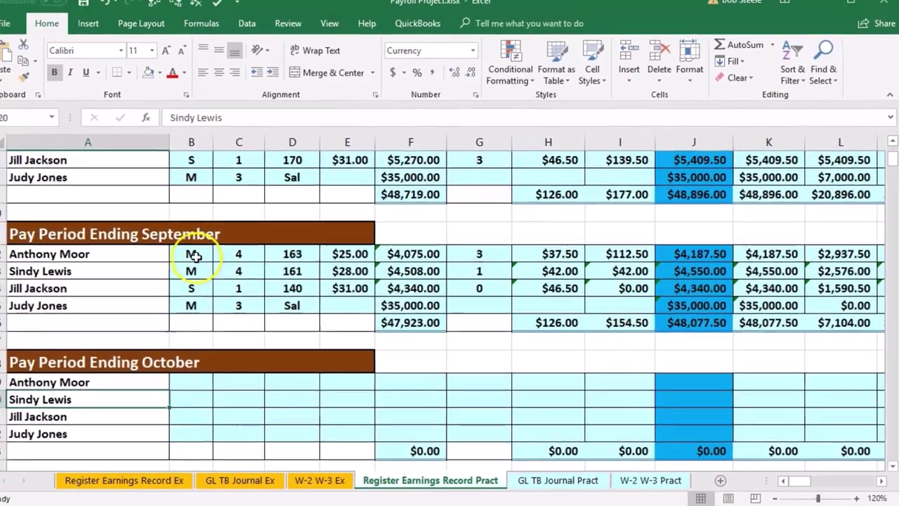
left_click(146, 237)
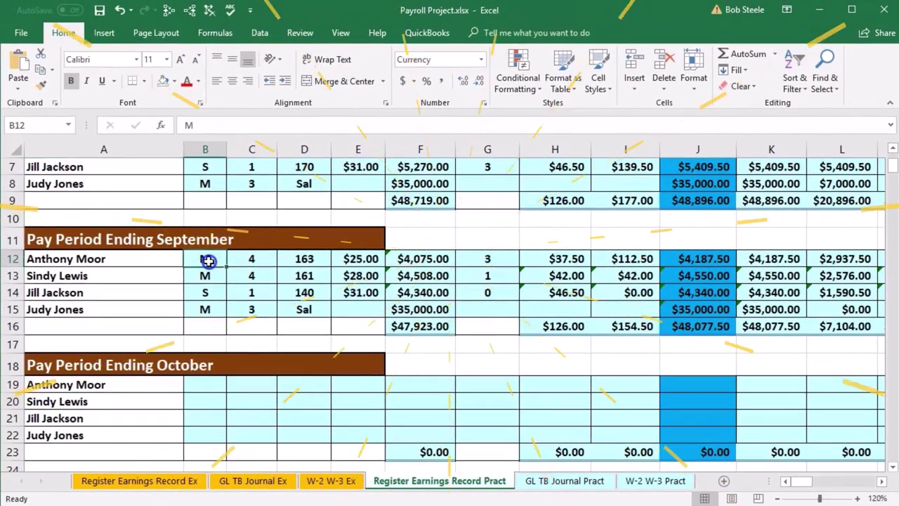
left_click_drag(208, 261, 787, 303)
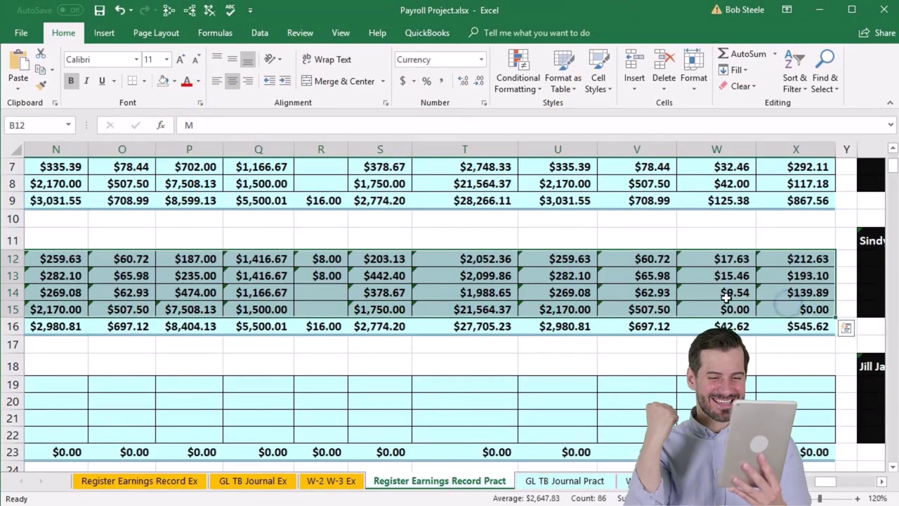
right_click(631, 280)
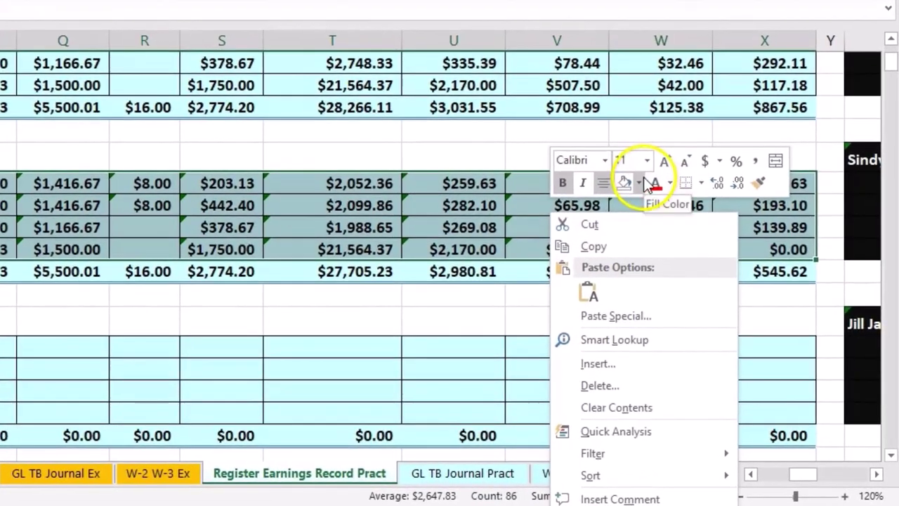
left_click(639, 183)
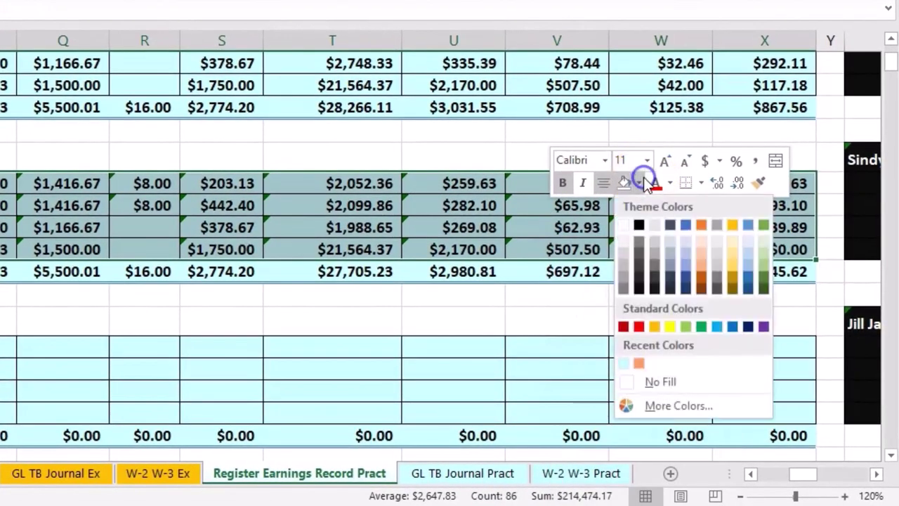
left_click(687, 327)
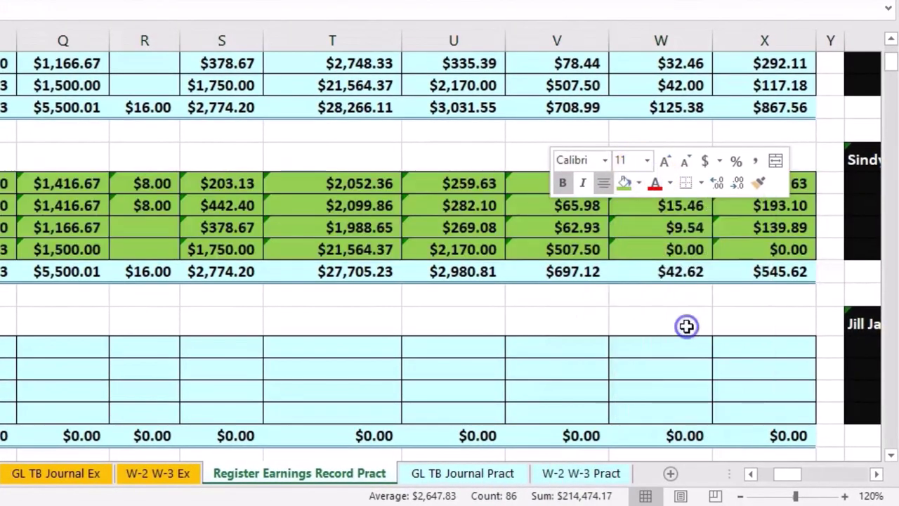
scroll(103, 399, "up", 1)
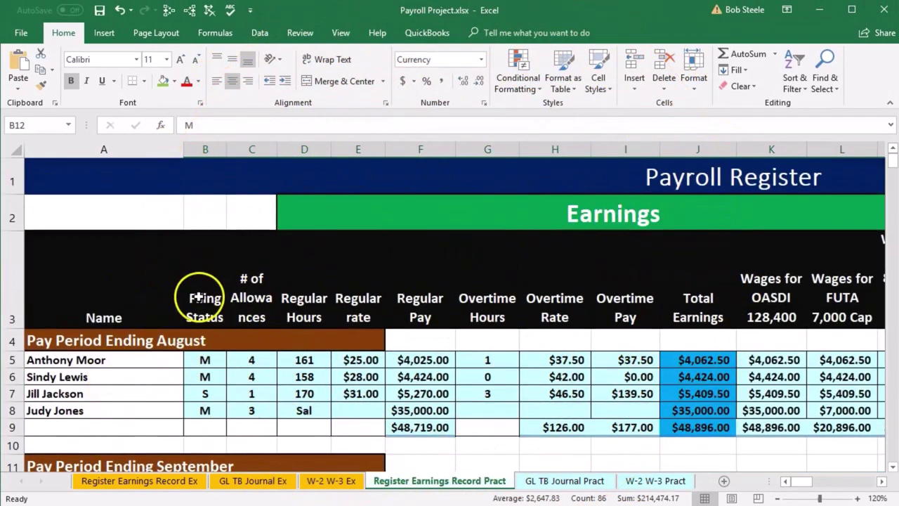
- Freeze panes at A4 so the title and column headings stay visible
left_click(102, 341)
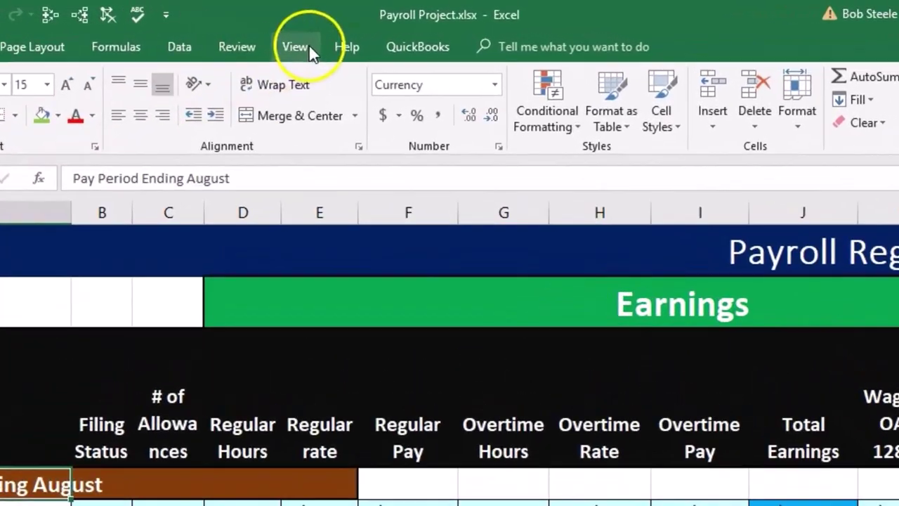
left_click(340, 33)
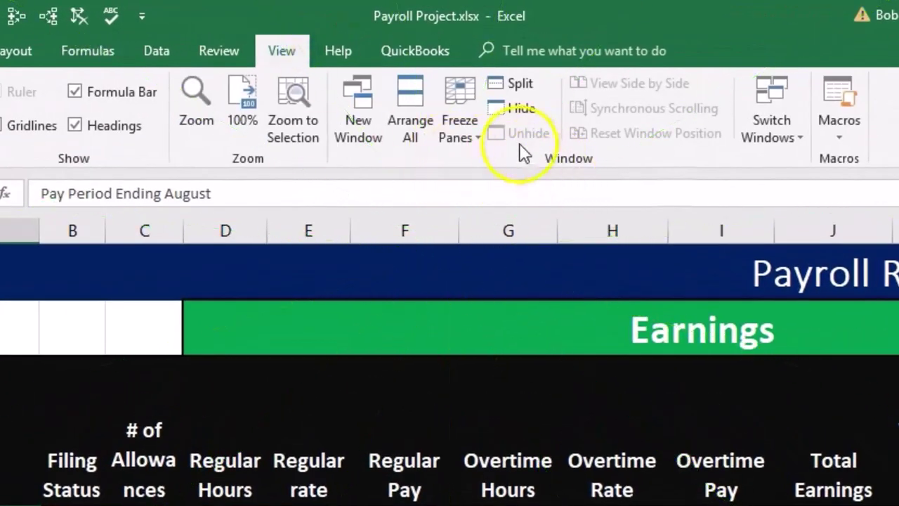
left_click(459, 129)
left_click(484, 161)
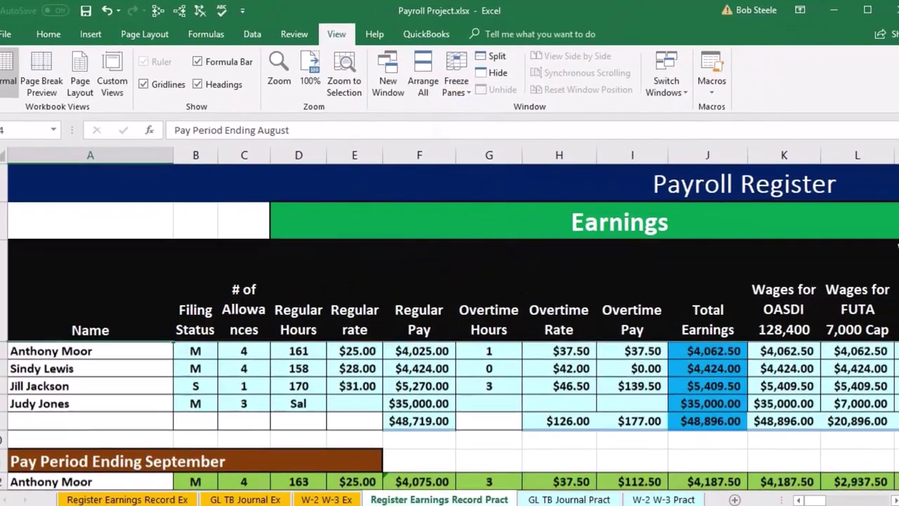
- Check September's totals: $47,923.00 regular pay and $48,077.50 total earnings
scroll(892, 469, "down", 2)
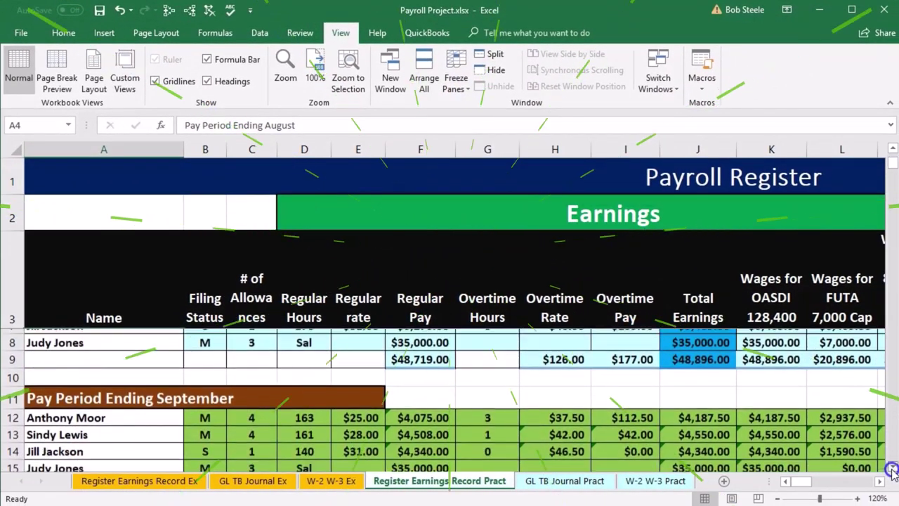
scroll(892, 469, "down", 4)
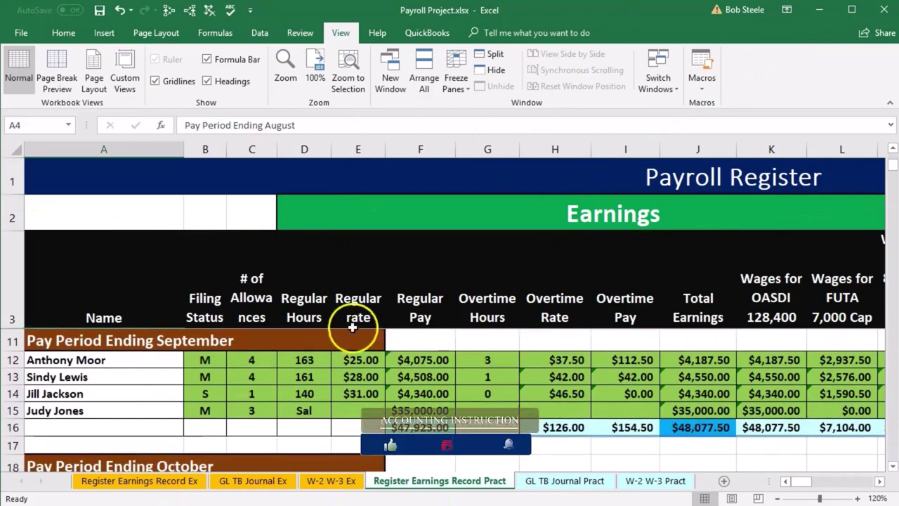
left_click(625, 424)
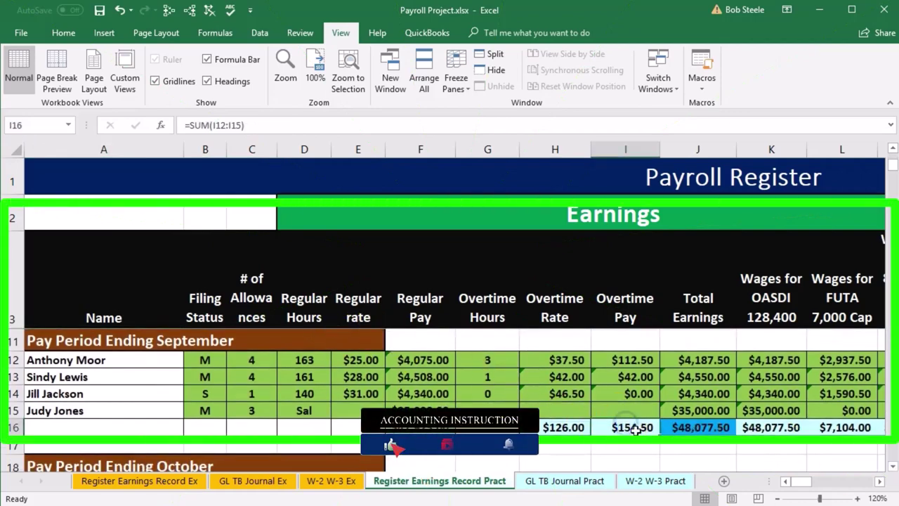
left_click(652, 431)
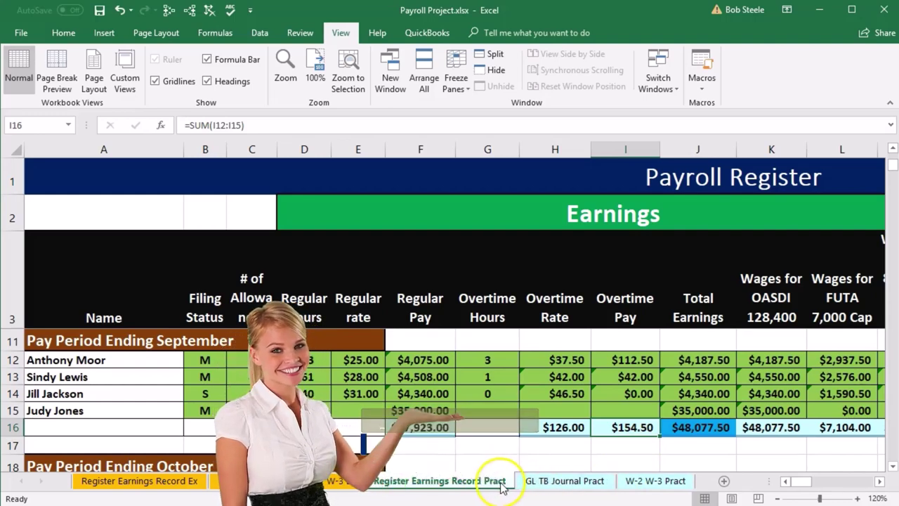
- Go to the GL TB Journal Pract sheet and review the payroll entries and trial balance
left_click(543, 485)
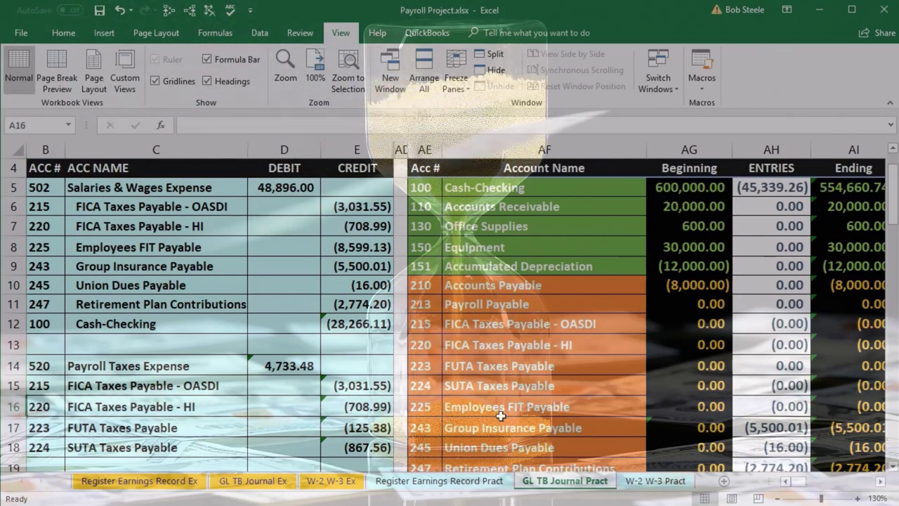
scroll(401, 398, "down", 1)
scroll(402, 398, "down", 4)
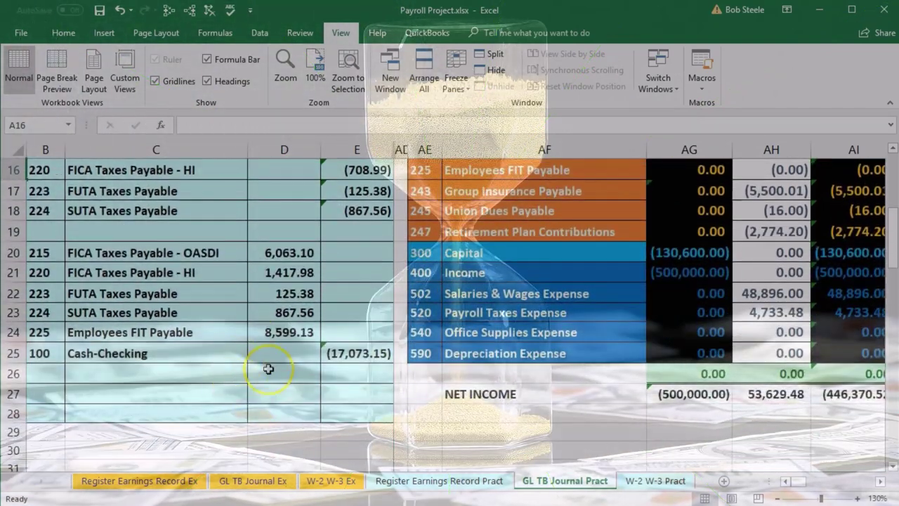
left_click(255, 375)
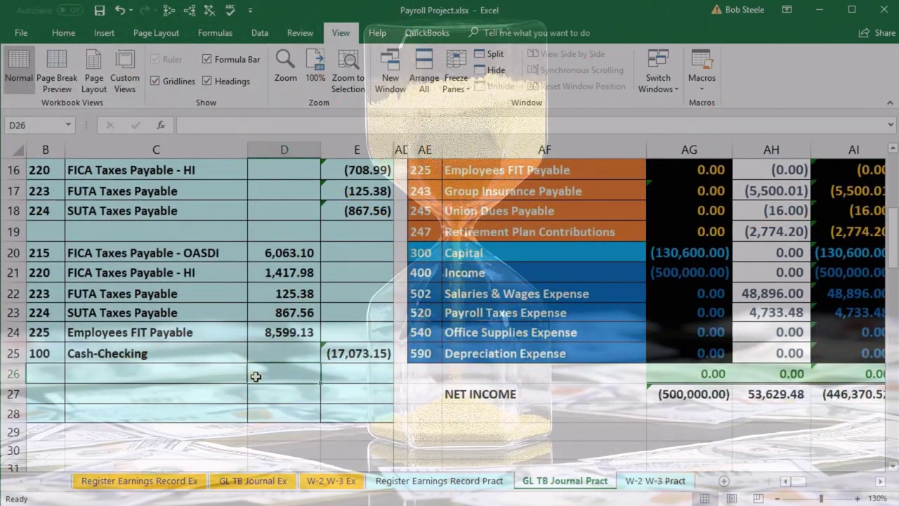
scroll(255, 376, "up", 5)
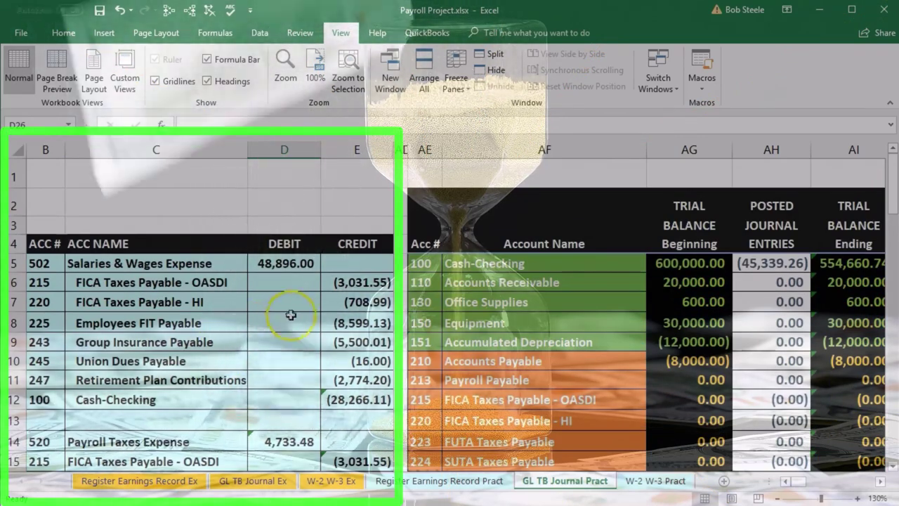
left_click(290, 311)
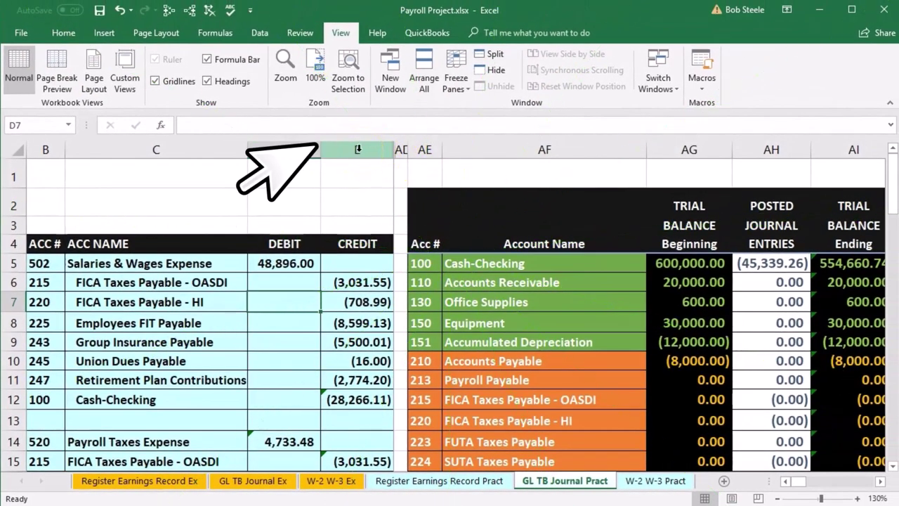
- Unhide the hidden columns within E through AF
left_click(357, 149)
left_click_drag(374, 151, 474, 153)
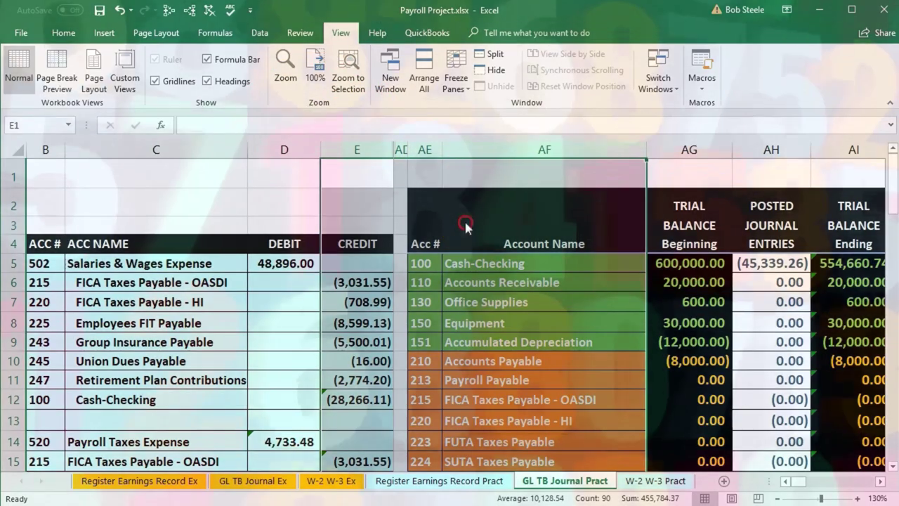
right_click(465, 224)
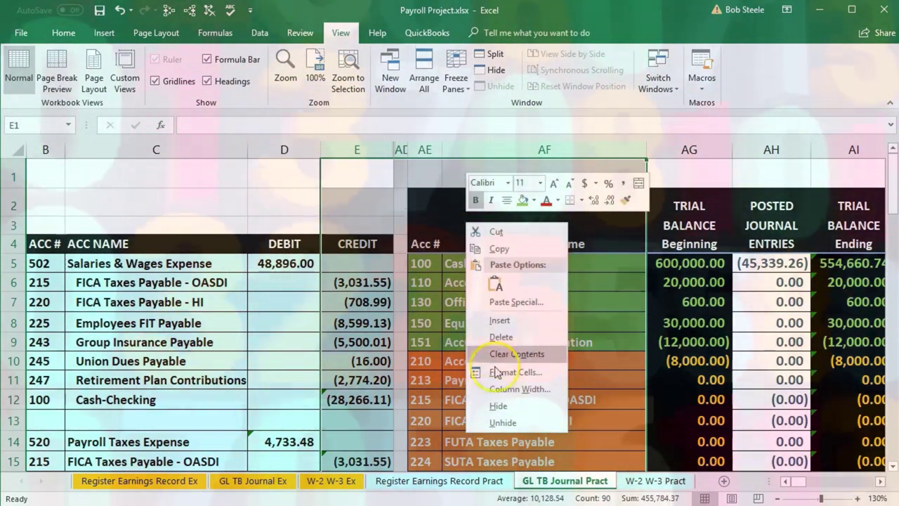
left_click(505, 425)
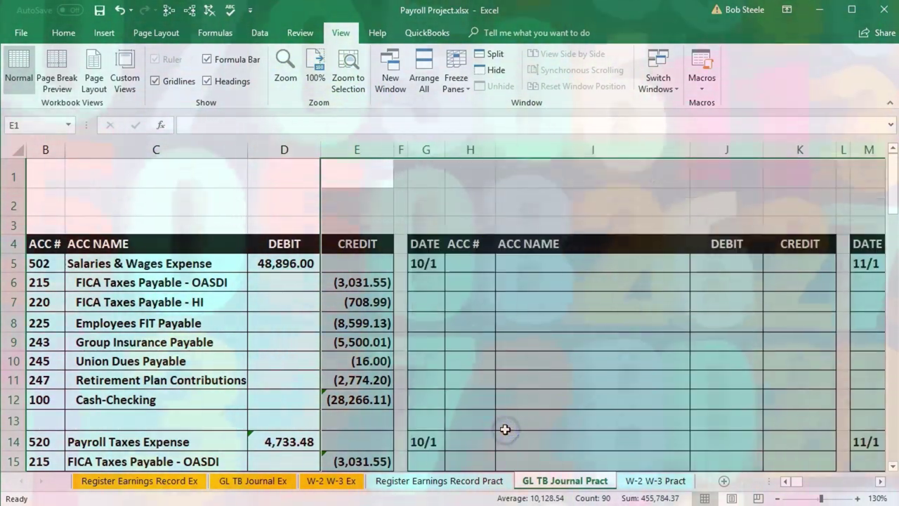
left_click(505, 429)
left_click(692, 482)
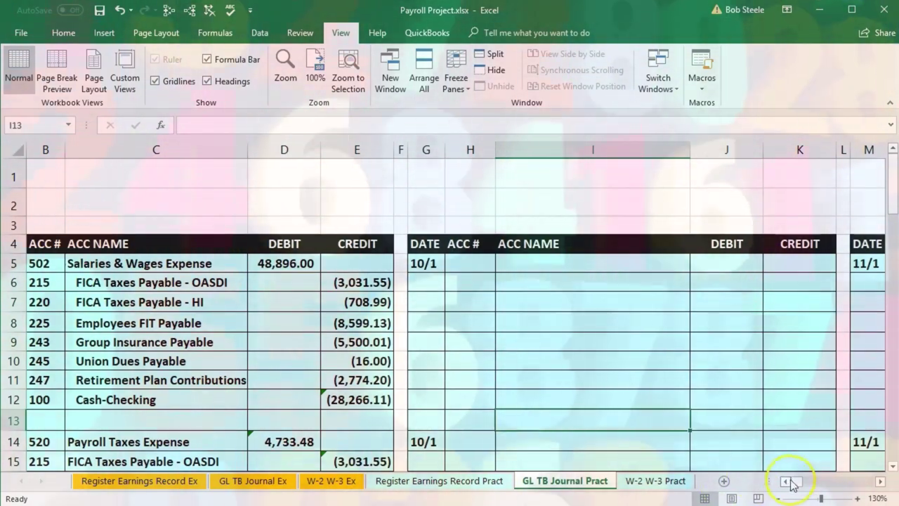
- Unhide the column beside ACC # and ACC NAME (B:C) to reveal the dated journal
left_click_drag(126, 153, 59, 148)
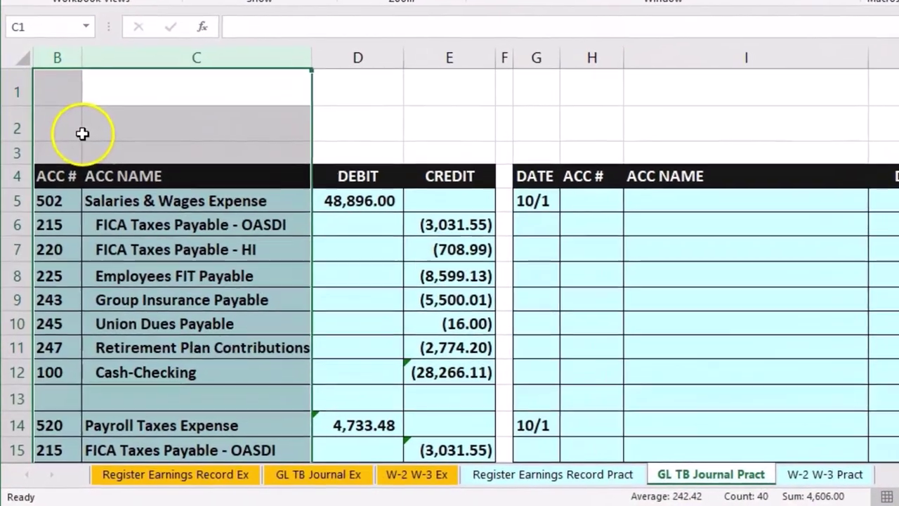
right_click(82, 133)
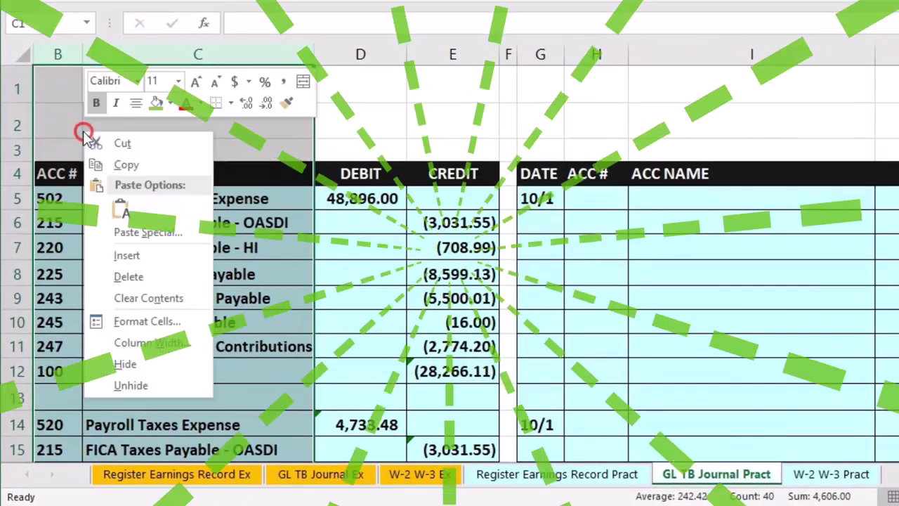
left_click(134, 389)
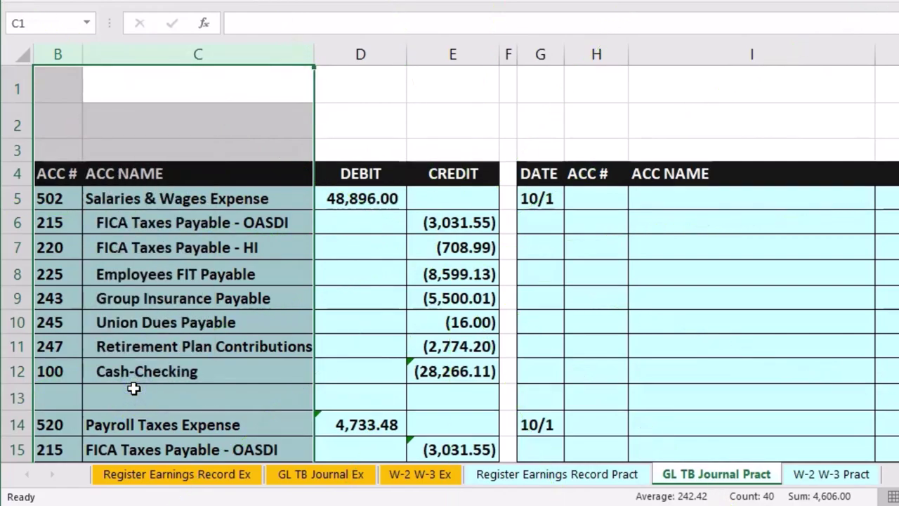
left_click(71, 451)
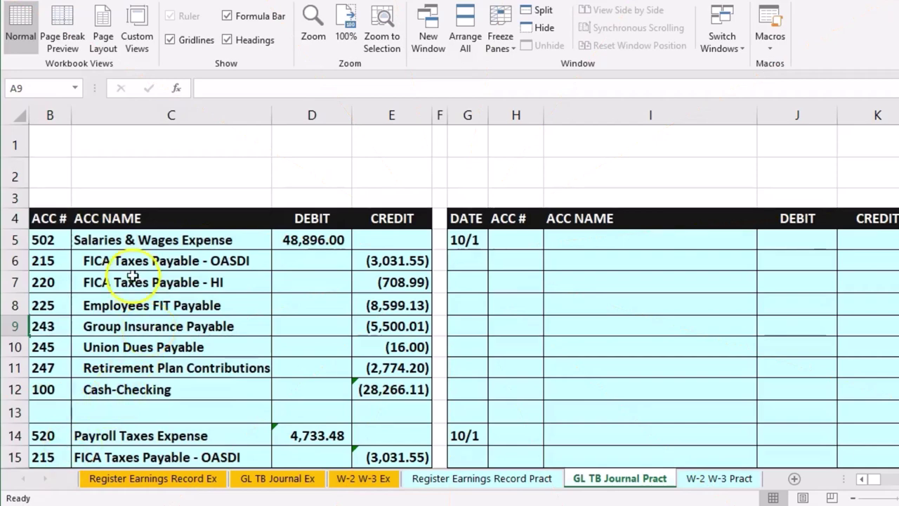
left_click(115, 201)
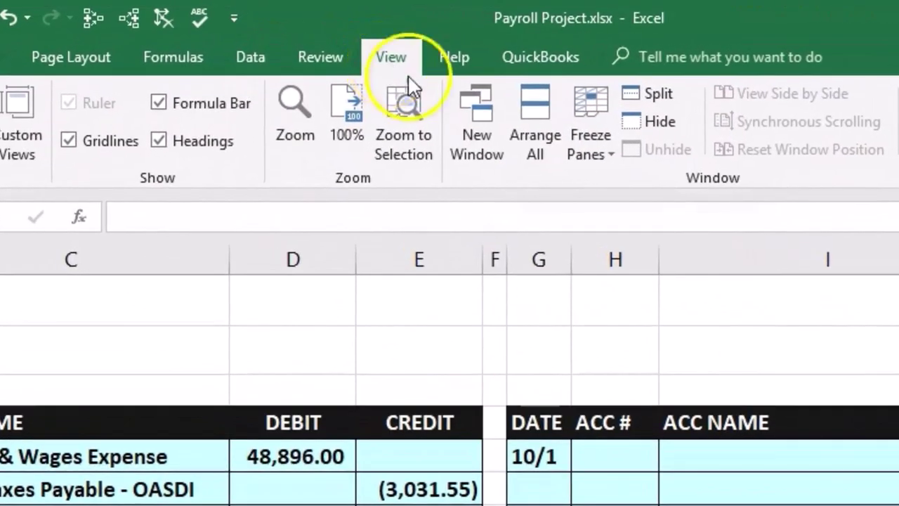
left_click(606, 153)
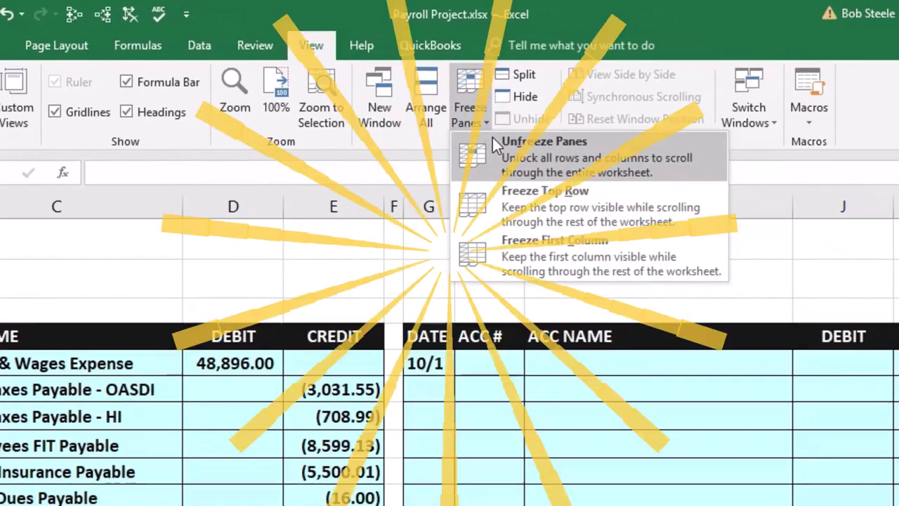
left_click(495, 143)
left_click(300, 428)
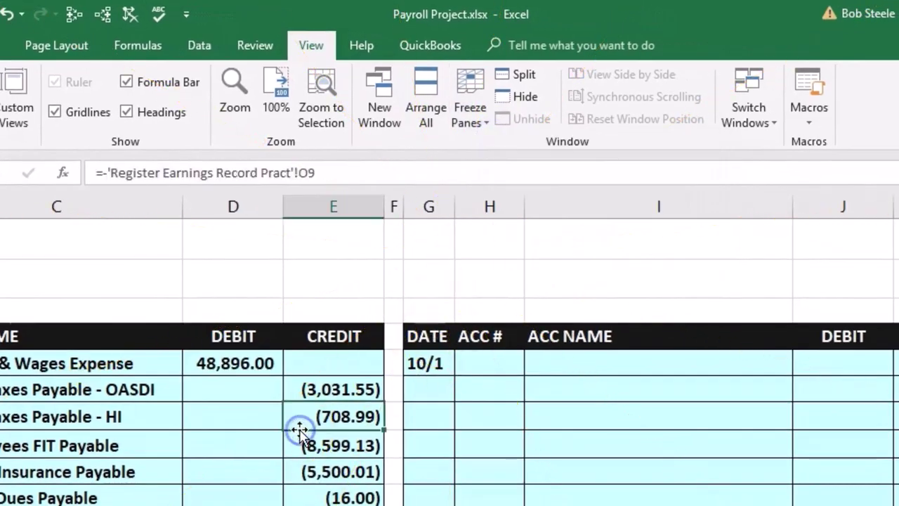
key("Left")
key("Left")
key("Left")
key("Left")
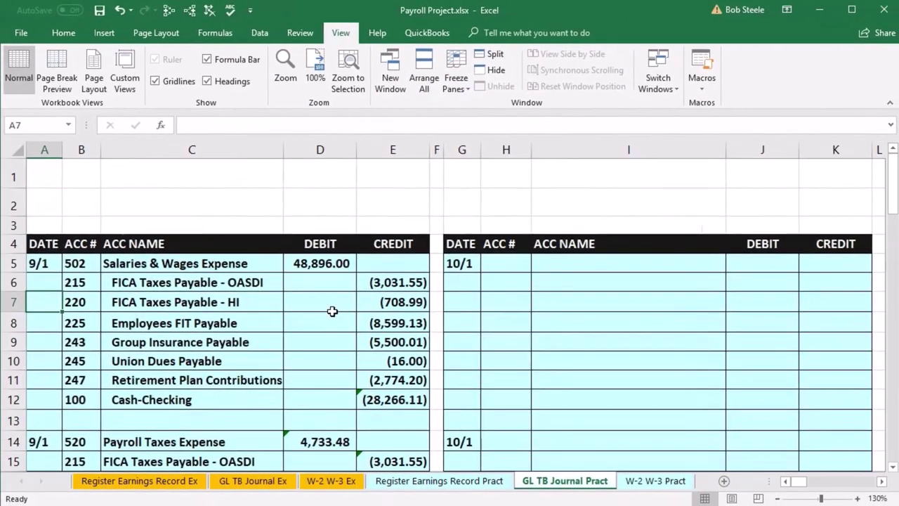
scroll(267, 335, "down", 3)
scroll(267, 335, "up", 3)
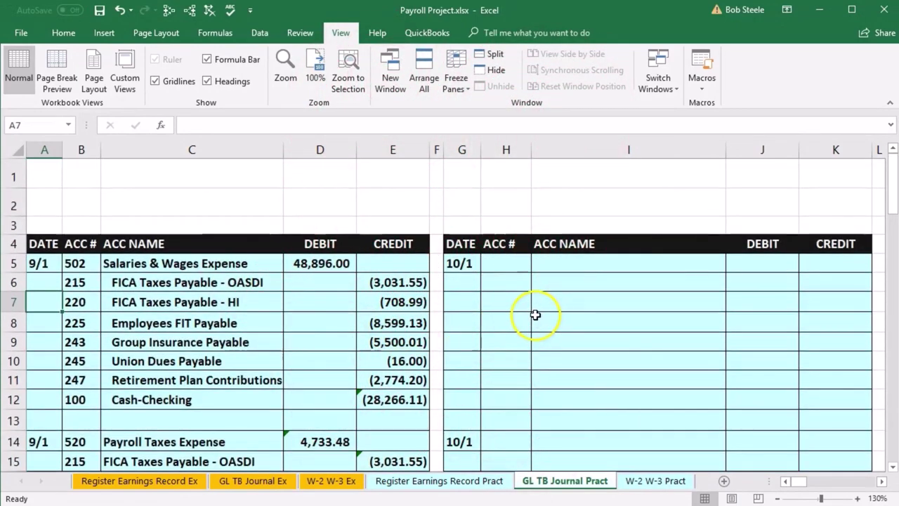
left_click(599, 297)
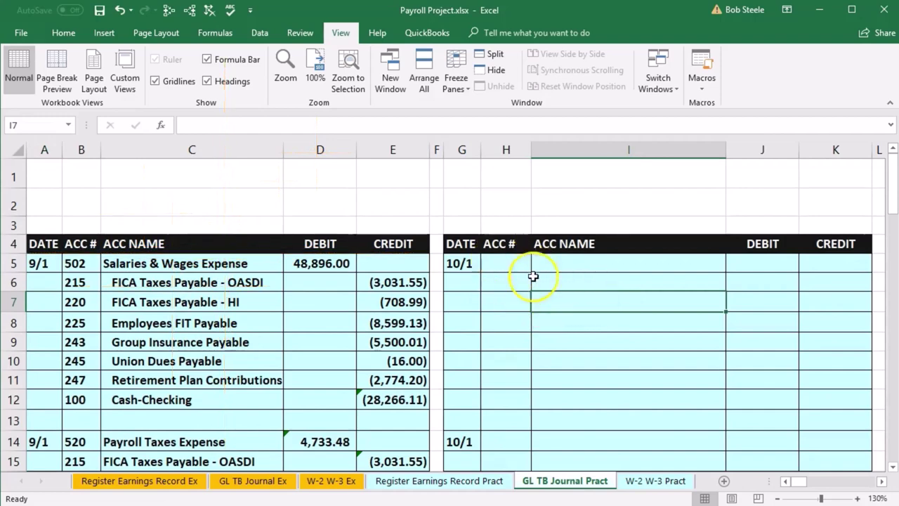
left_click_drag(465, 149, 801, 160)
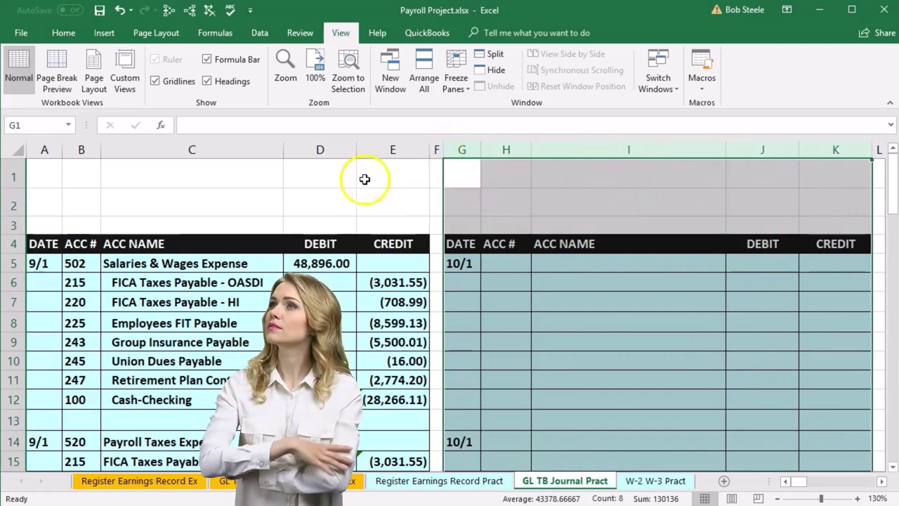
- Hide columns A through F holding the September entry
left_click(435, 146)
left_click_drag(435, 145, 49, 156)
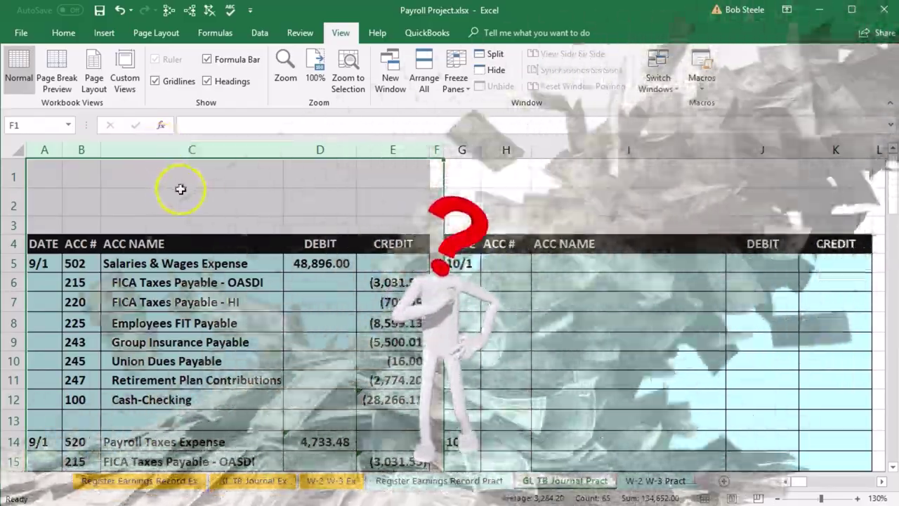
right_click(181, 189)
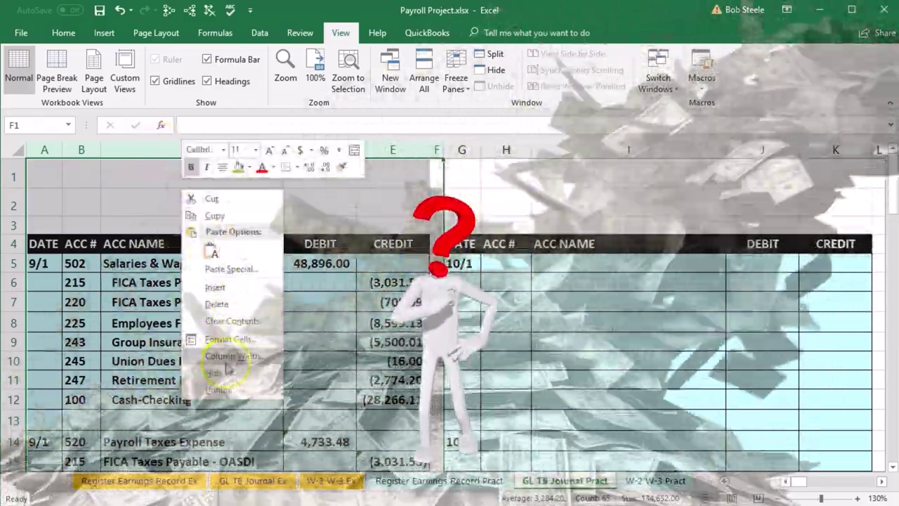
left_click(226, 372)
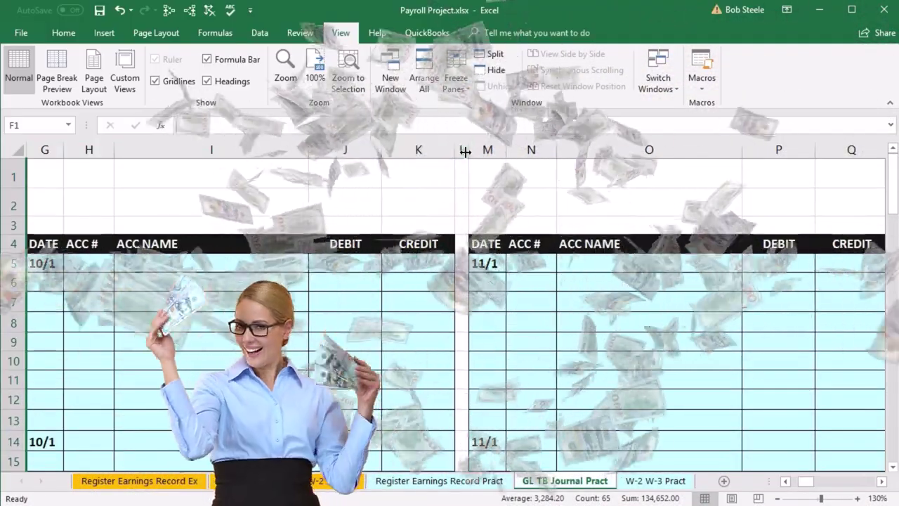
- Hide the later-month columns L through AD beside the October journal
left_click(462, 149)
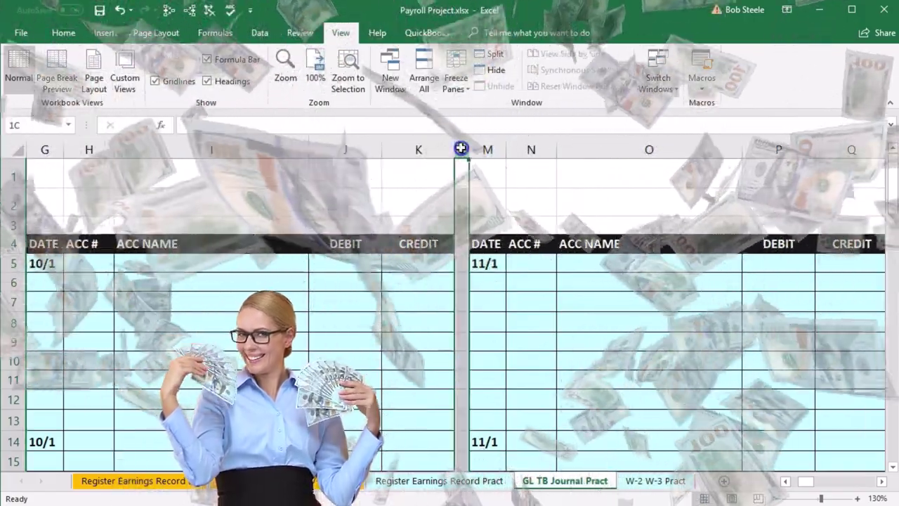
left_click_drag(460, 148, 538, 191)
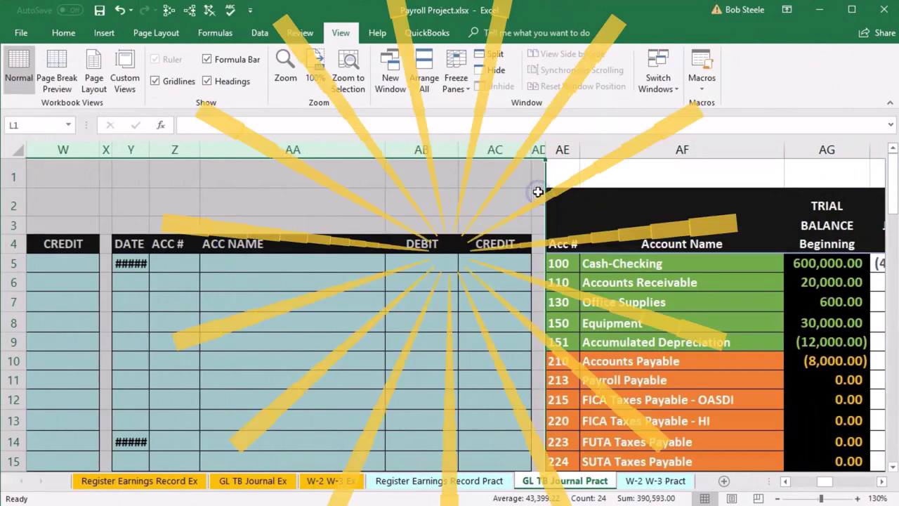
right_click(492, 194)
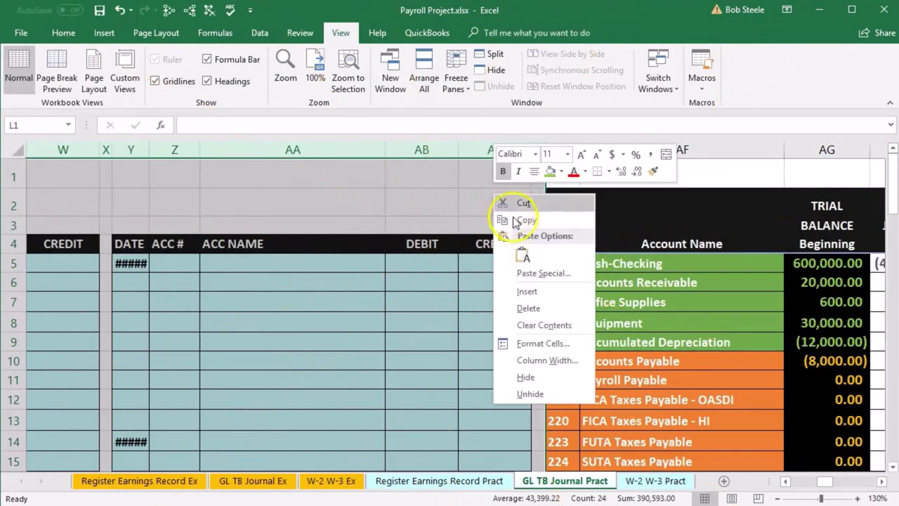
left_click(537, 379)
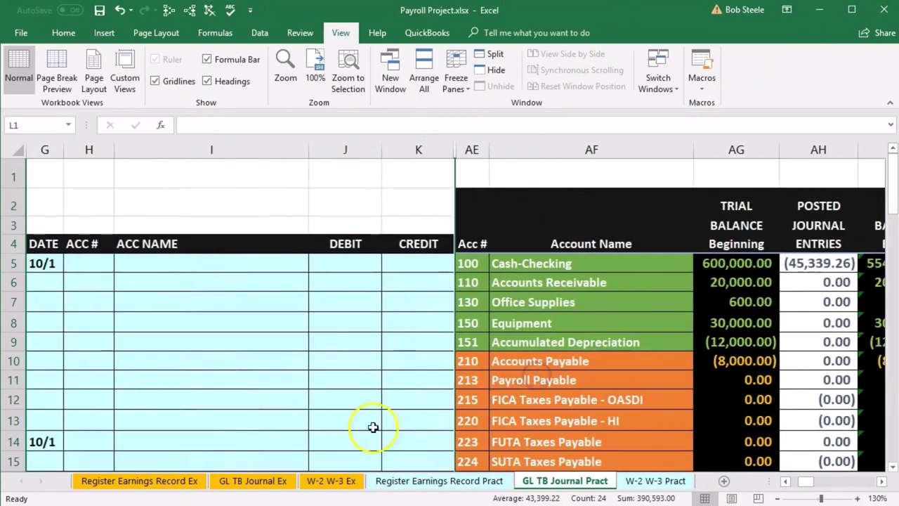
left_click(295, 415)
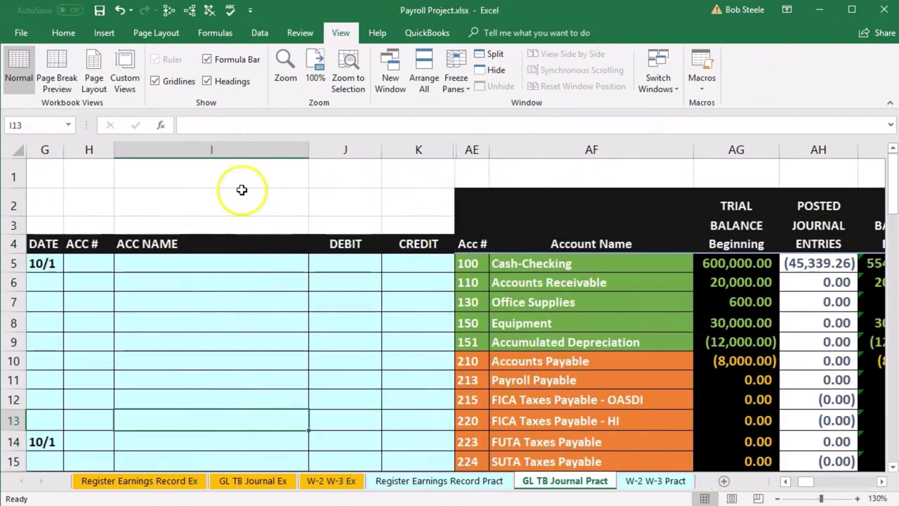
- Undo the previous hide and instead hide columns L through AC, leaving a gap column
left_click(120, 11)
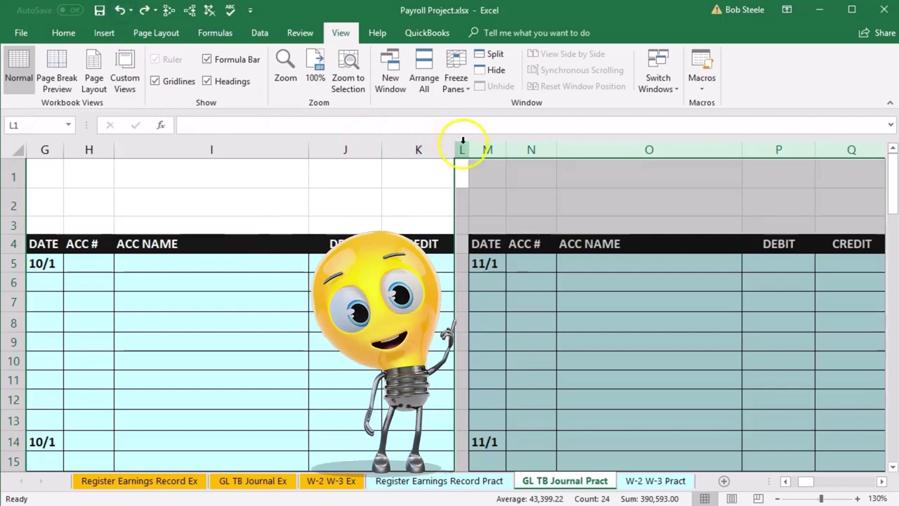
left_click_drag(458, 149, 894, 148)
left_click_drag(894, 149, 553, 157)
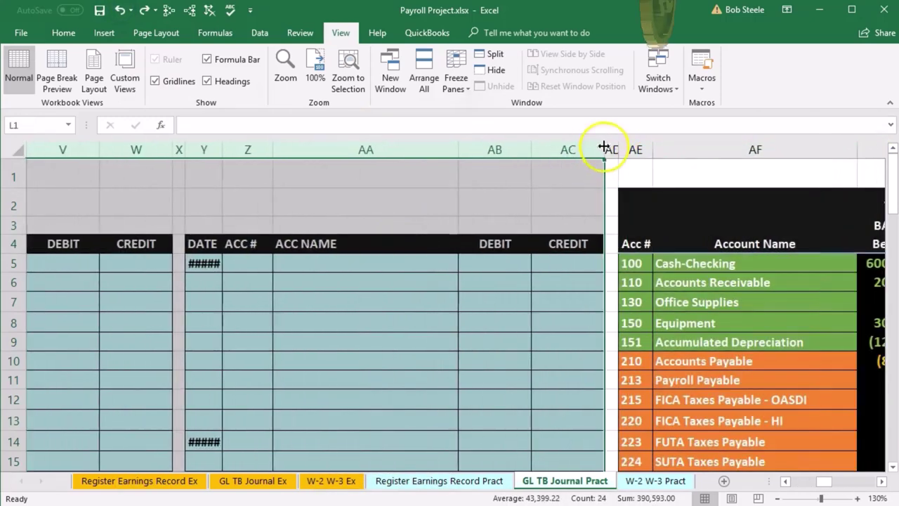
right_click(563, 197)
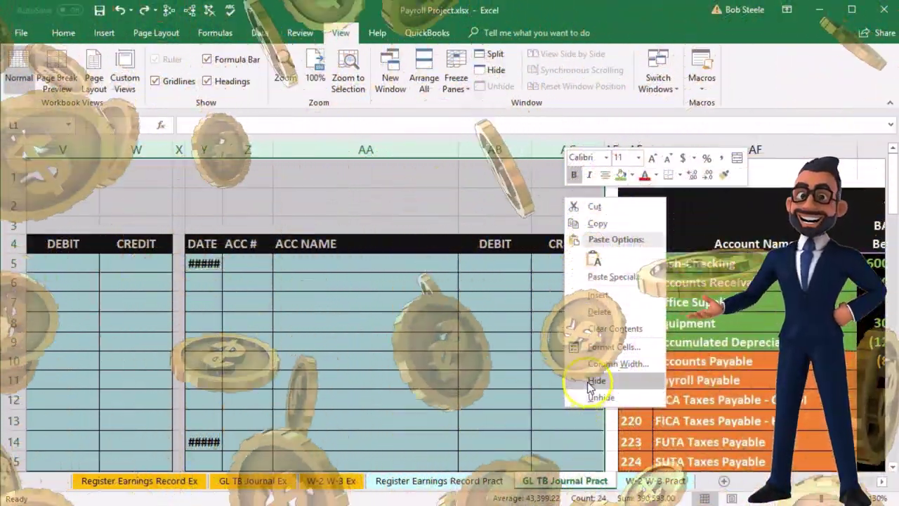
left_click(597, 381)
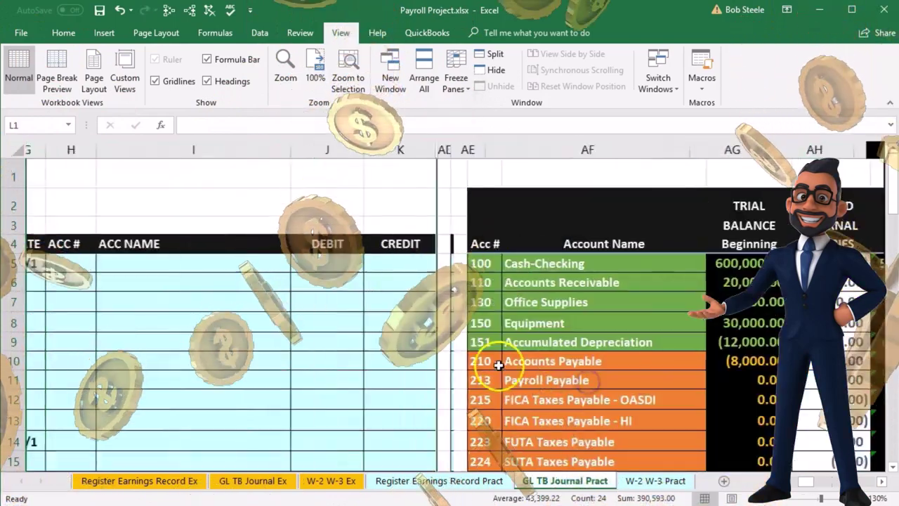
left_click(355, 340)
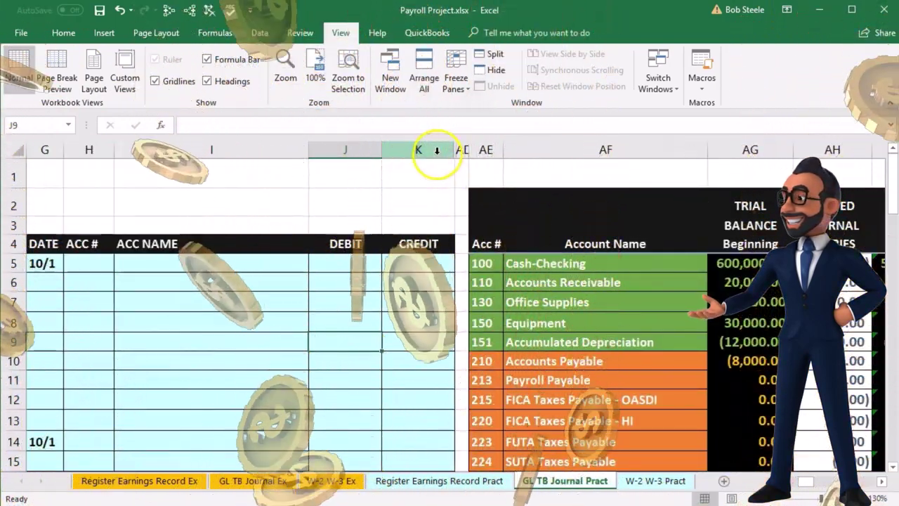
- Select columns K toward the trial balance, dismiss the menu unchanged, and return to I5
left_click(425, 152)
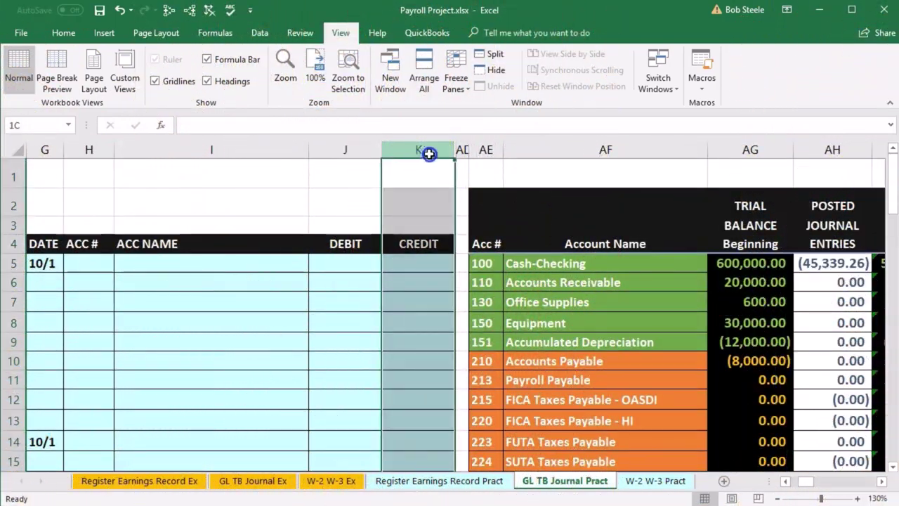
left_click_drag(429, 153, 717, 163)
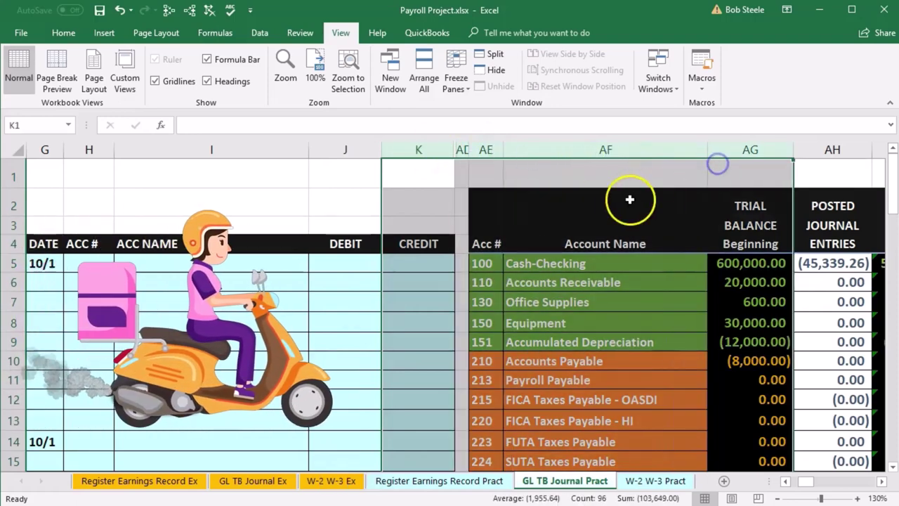
right_click(624, 200)
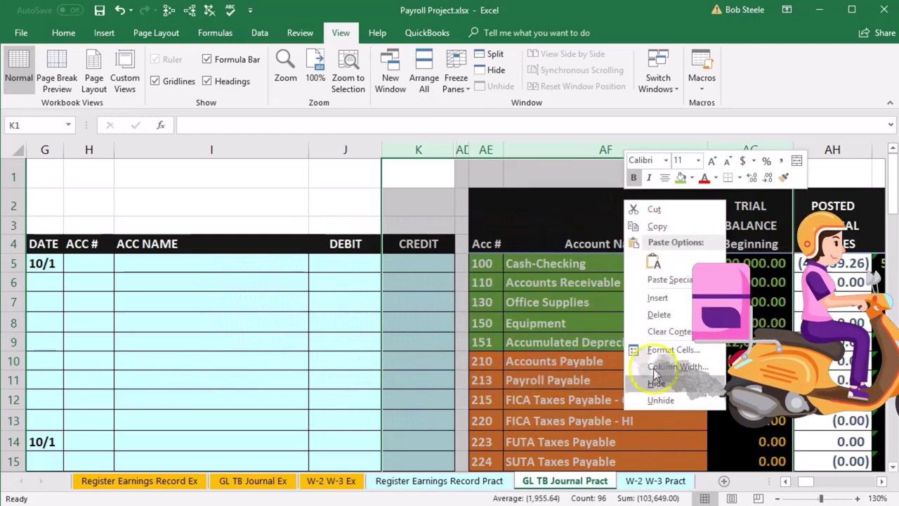
left_click(297, 278)
left_click(291, 271)
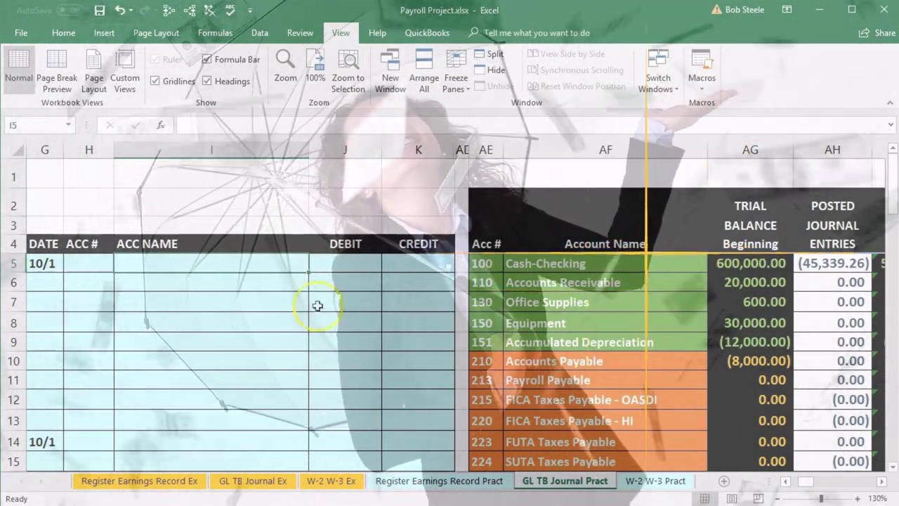
- Widen column G so 10/15 shows instead of #####, then select account 502 in the trial balance
left_click(493, 362)
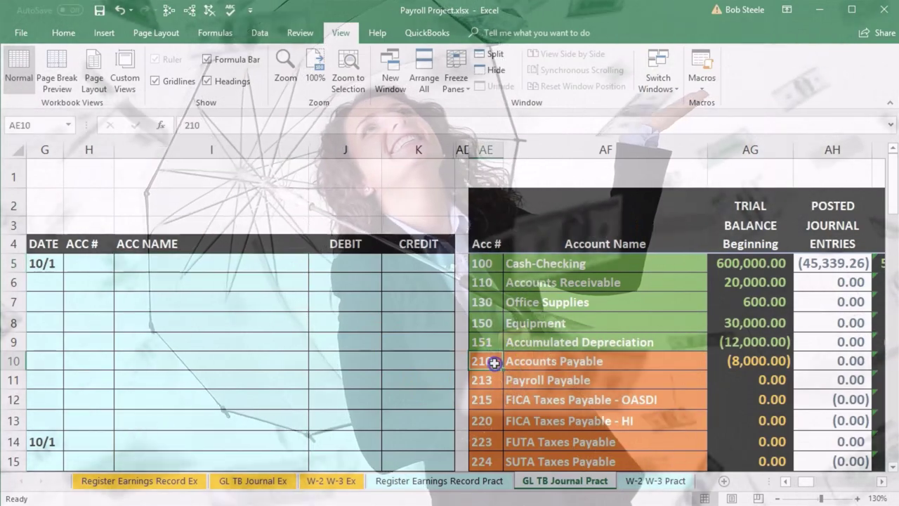
scroll(495, 362, "down", 3)
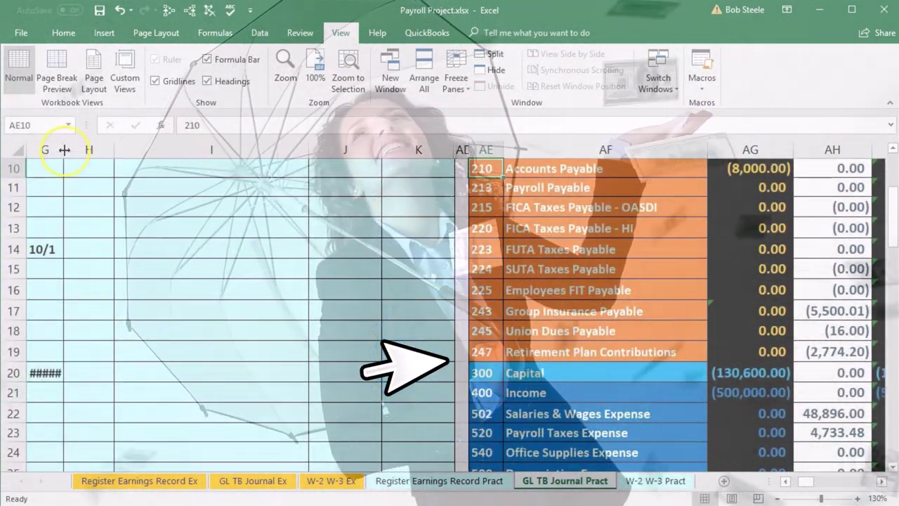
left_click_drag(64, 149, 70, 150)
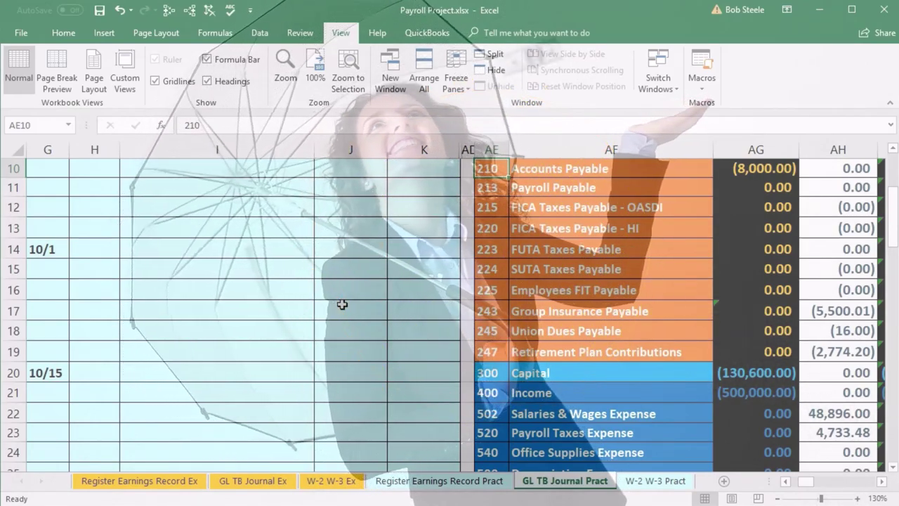
scroll(342, 304, "up", 2)
left_click_drag(492, 184, 525, 184)
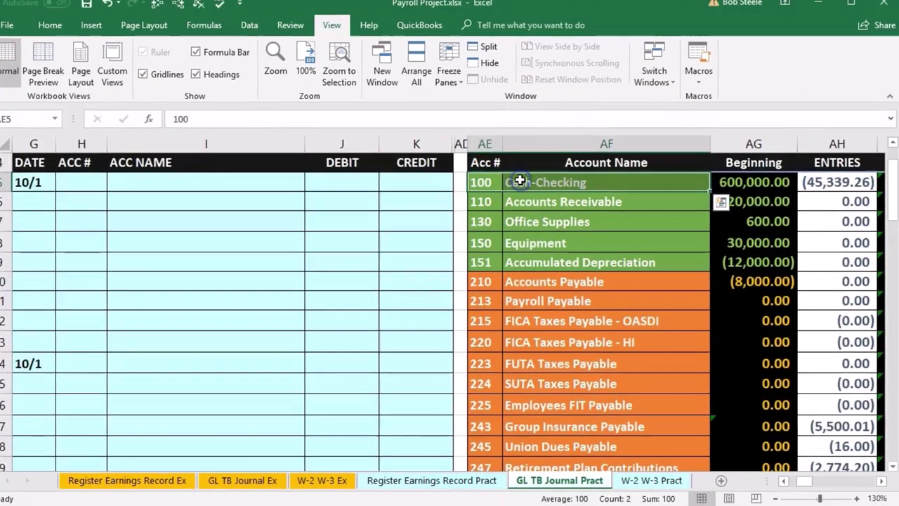
scroll(513, 281, "down", 3)
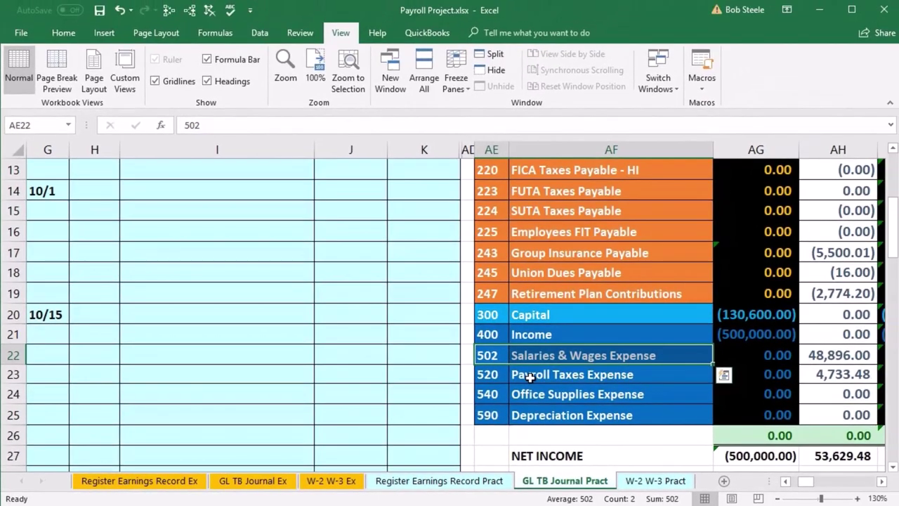
scroll(530, 378, "up", 3)
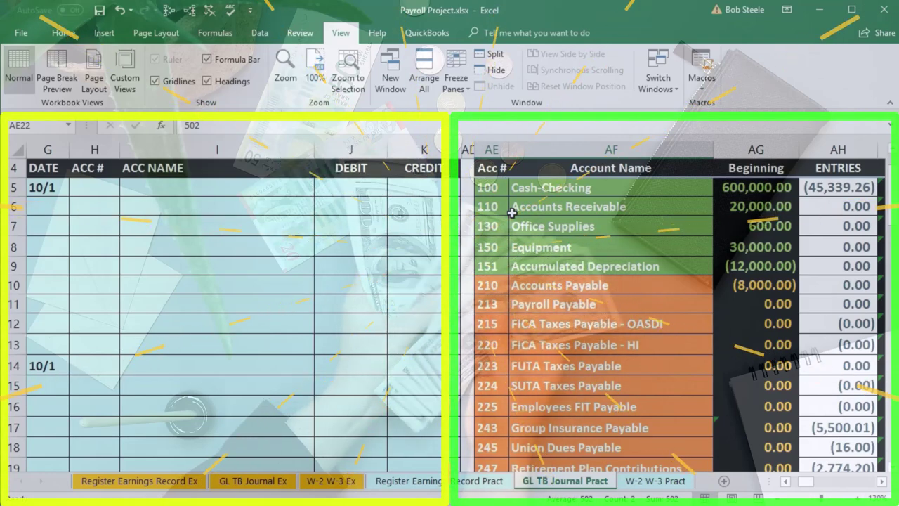
scroll(512, 213, "down", 3)
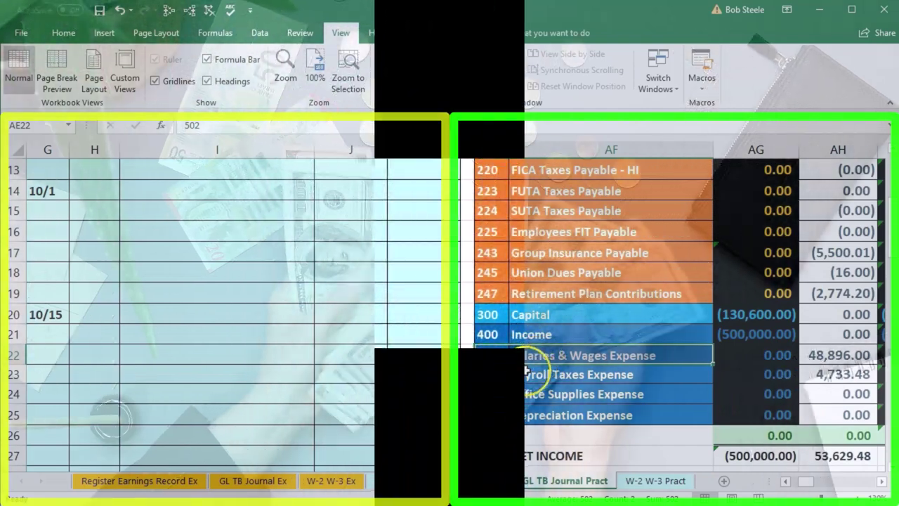
left_click(534, 357)
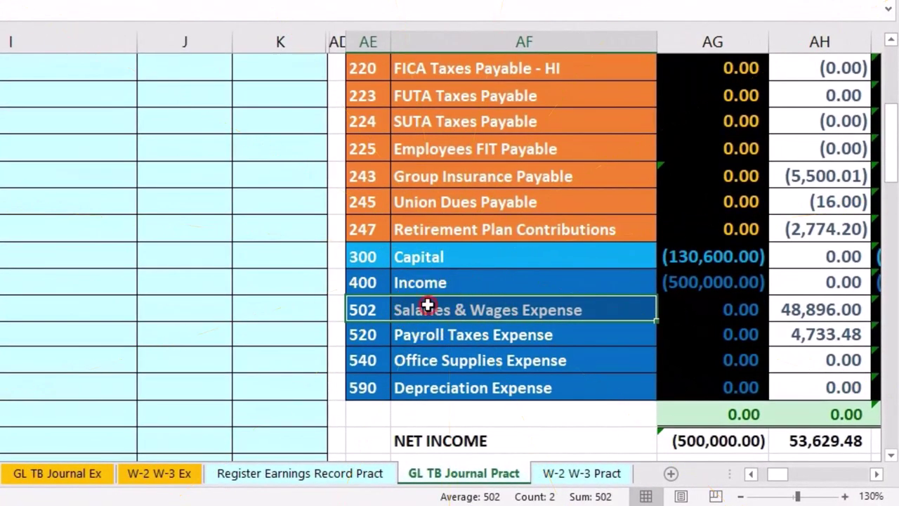
- Copy account number 502 and paste it as values into H5
right_click(428, 304)
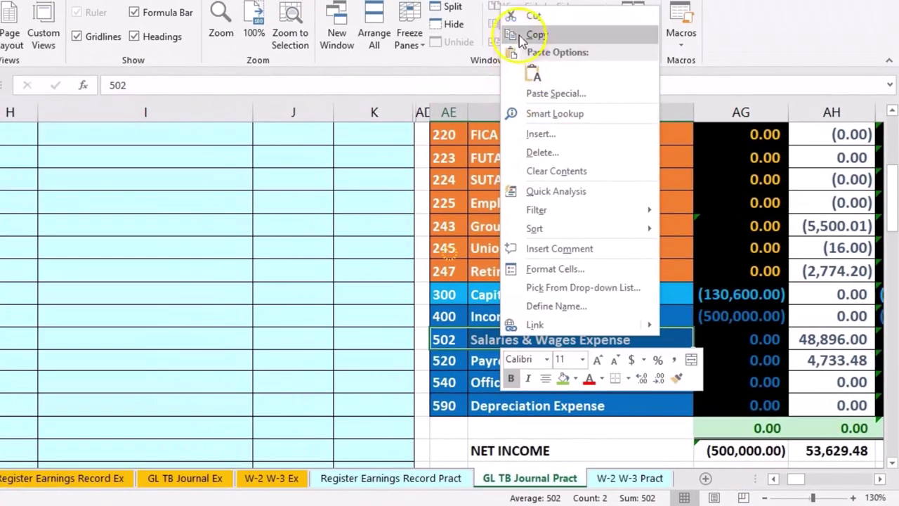
left_click(520, 38)
scroll(170, 331, "up", 5)
left_click(14, 237)
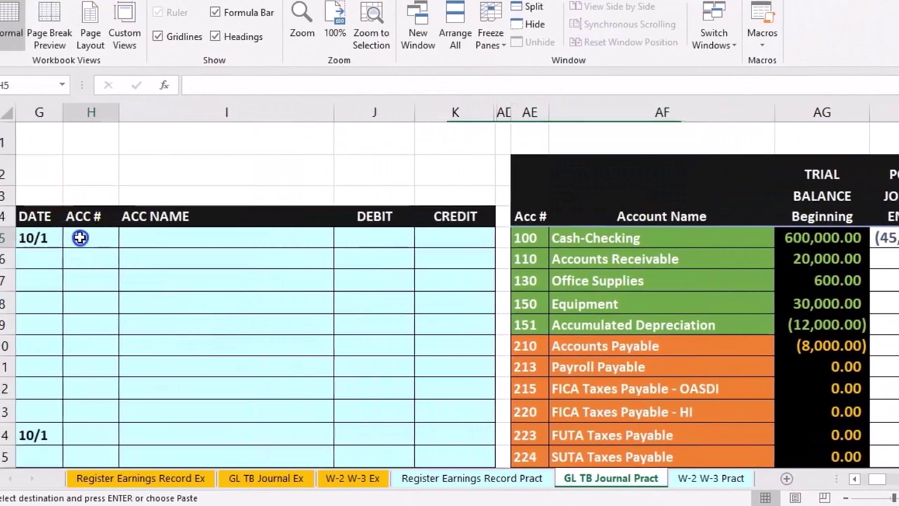
right_click(80, 237)
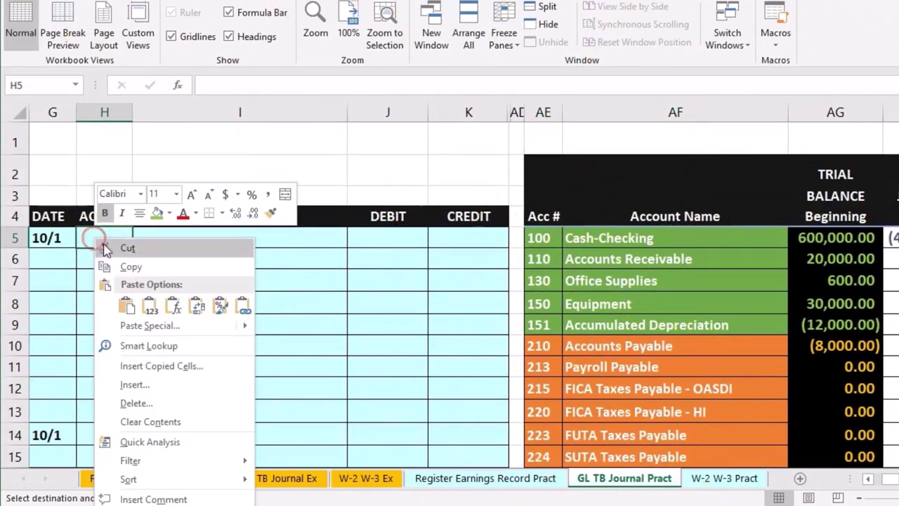
left_click(150, 304)
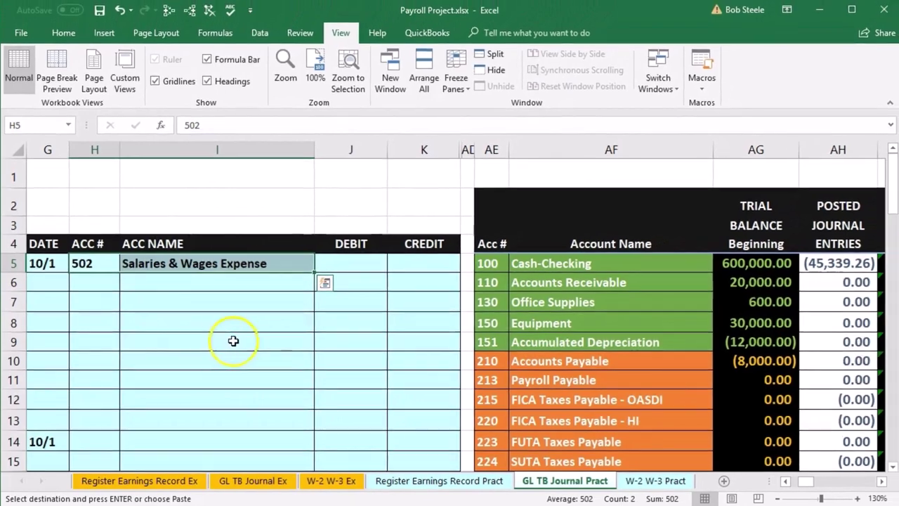
- Enter ='Register Earnings Record Pract'!J16 in J5 to debit the $48,077.50 total earnings
left_click(363, 265)
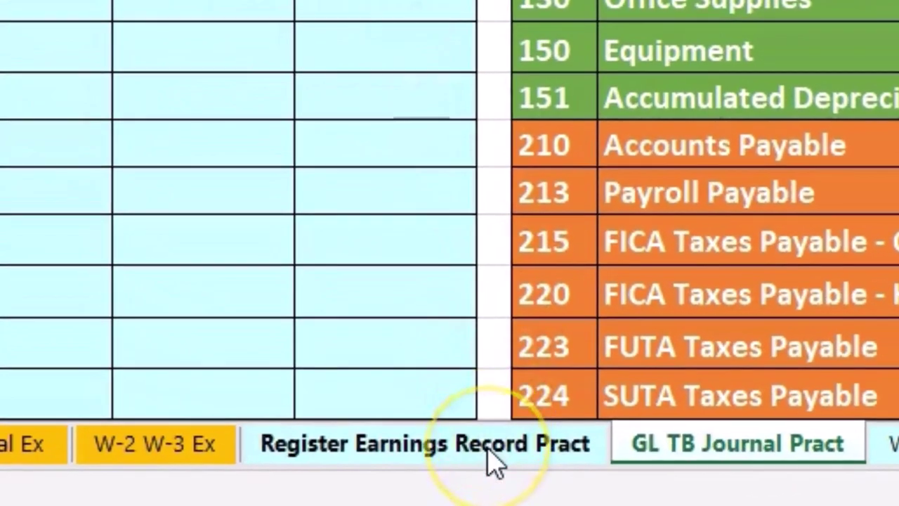
left_click(490, 453)
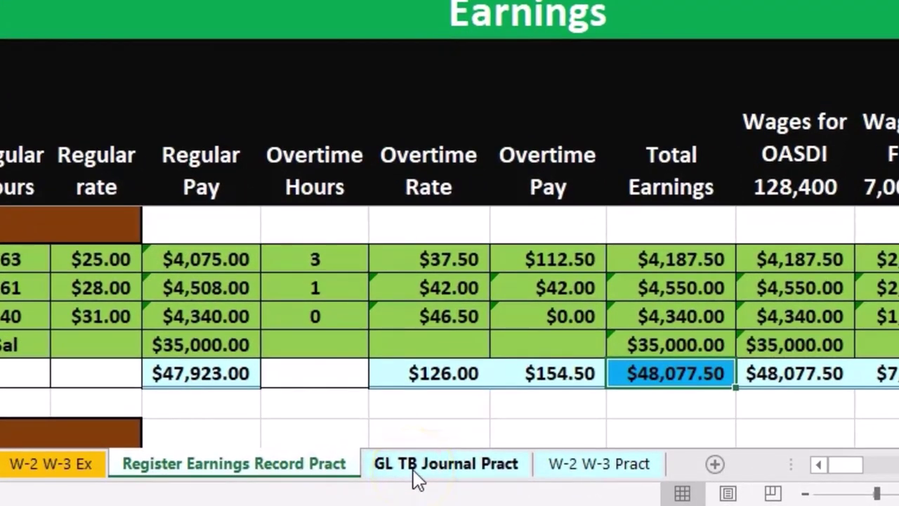
left_click(415, 470)
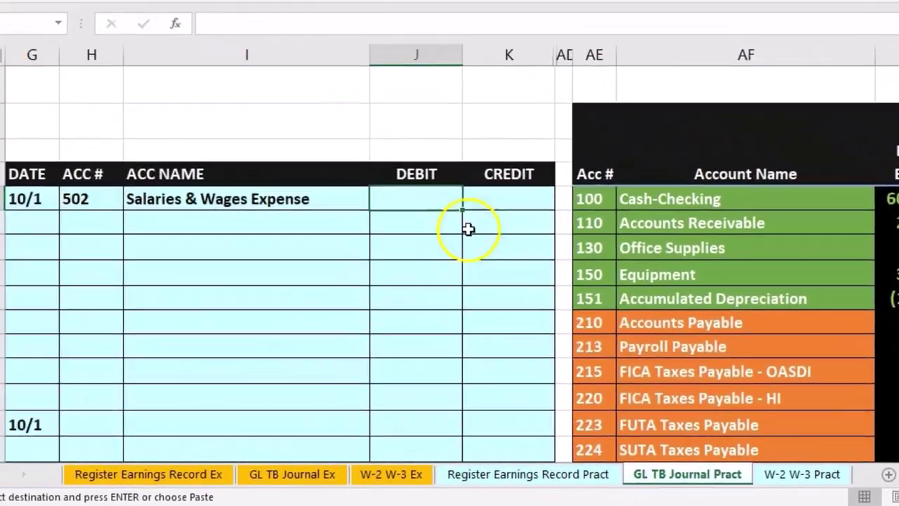
left_click(455, 214)
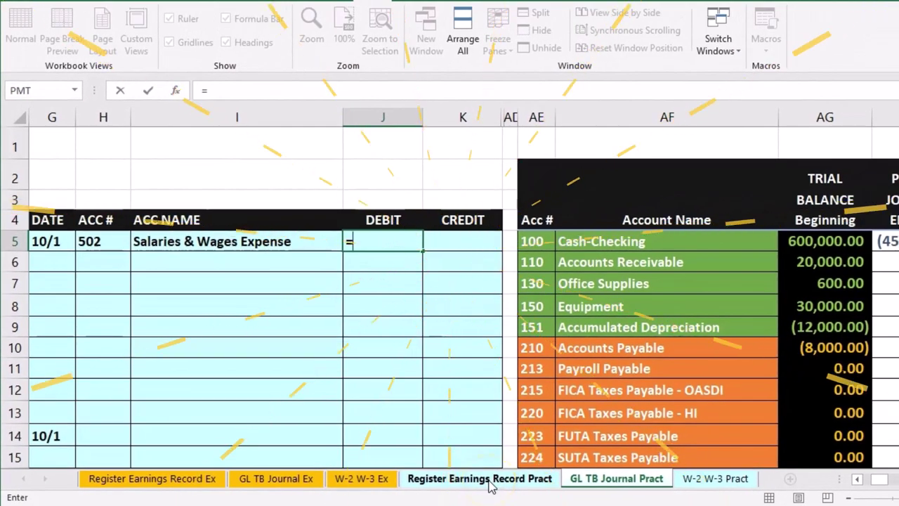
left_click(489, 482)
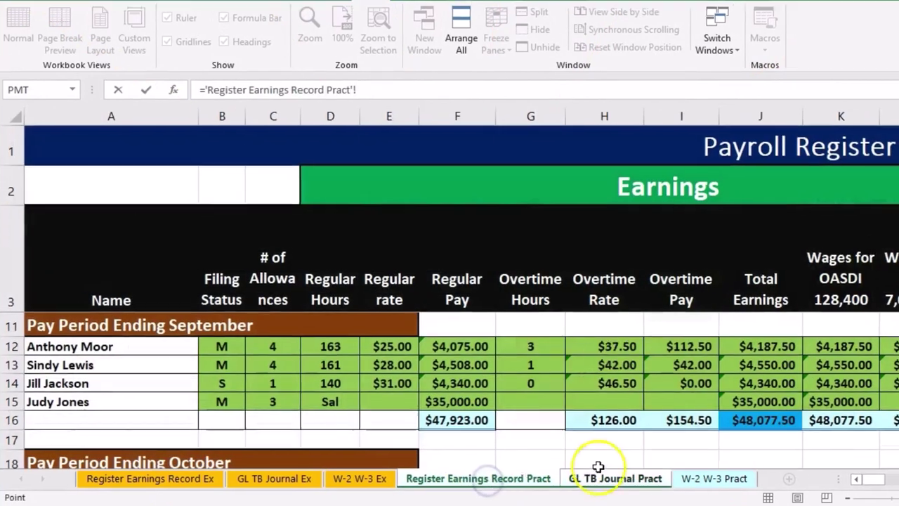
left_click(768, 367)
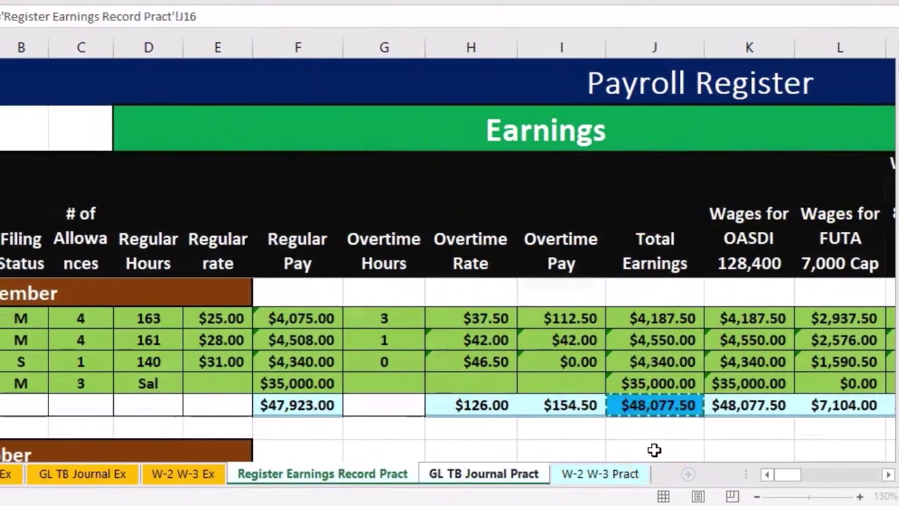
key("Return")
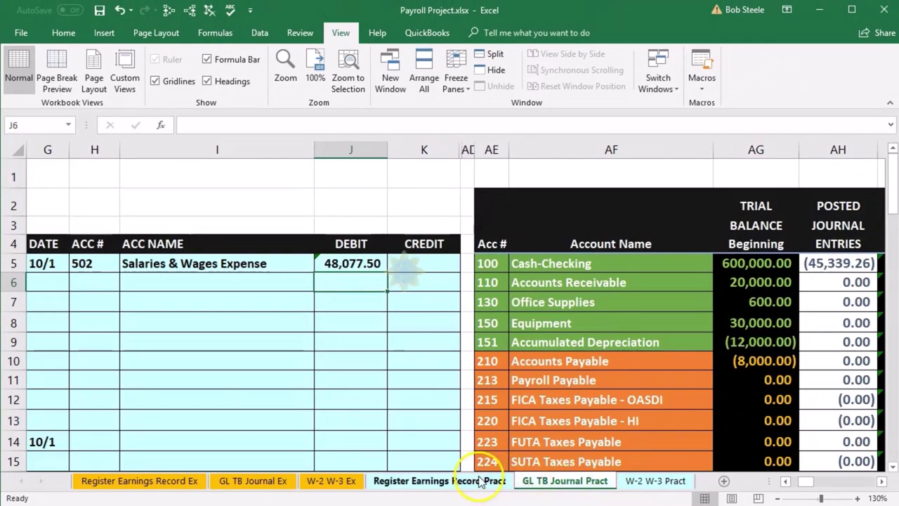
- Review row 16 deduction totals: OASDI $2,980.81, HI $697.12 and FIT $8,404.13
left_click(478, 482)
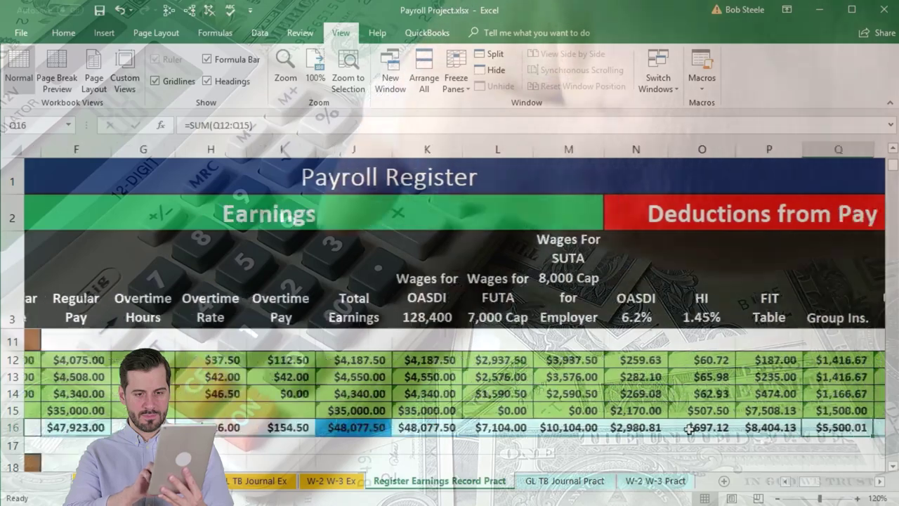
key("Right")
key("Right")
key("Right")
key("Right")
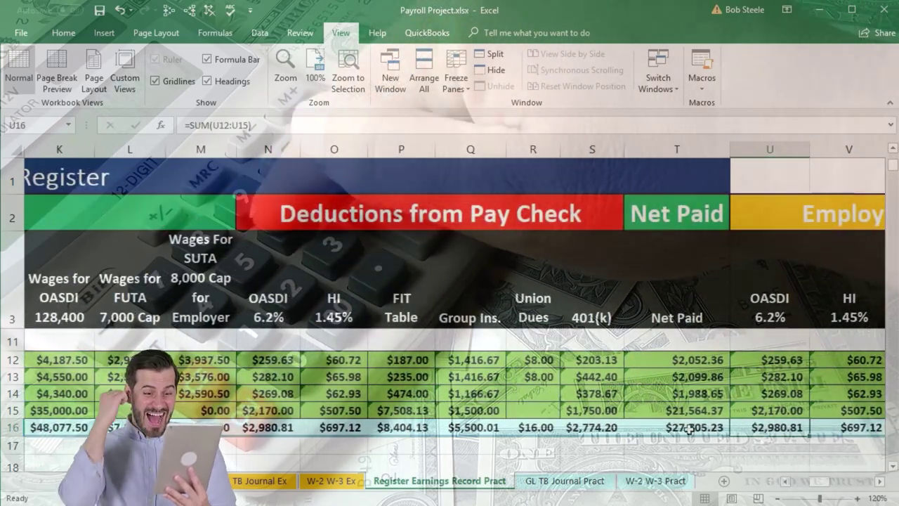
mouse_move(270, 305)
left_mouse_down()
mouse_move(541, 333)
mouse_move(643, 318)
left_mouse_up()
scroll(491, 330, "up", 3)
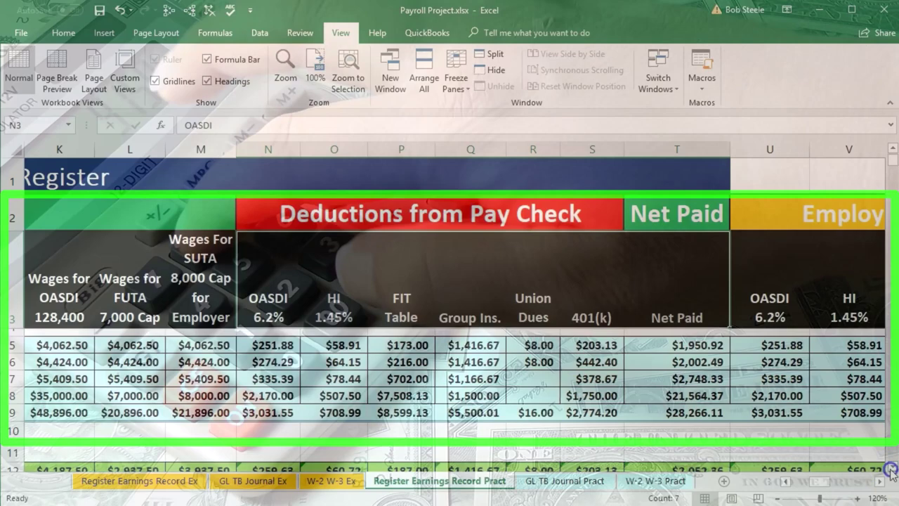
left_click(891, 467)
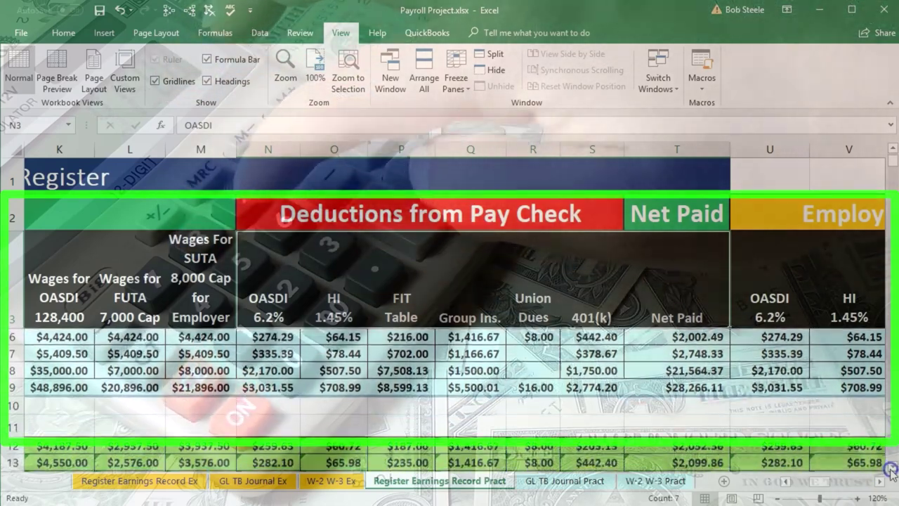
left_click(891, 469)
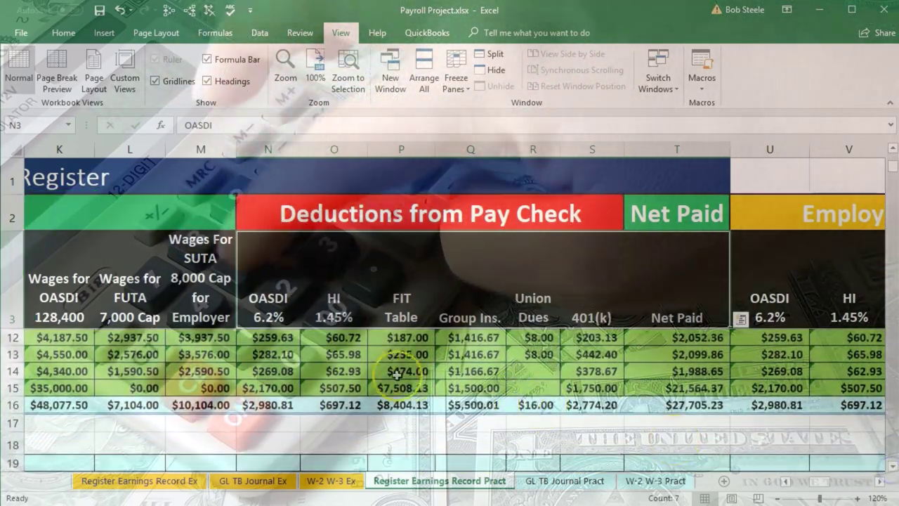
left_click(268, 404)
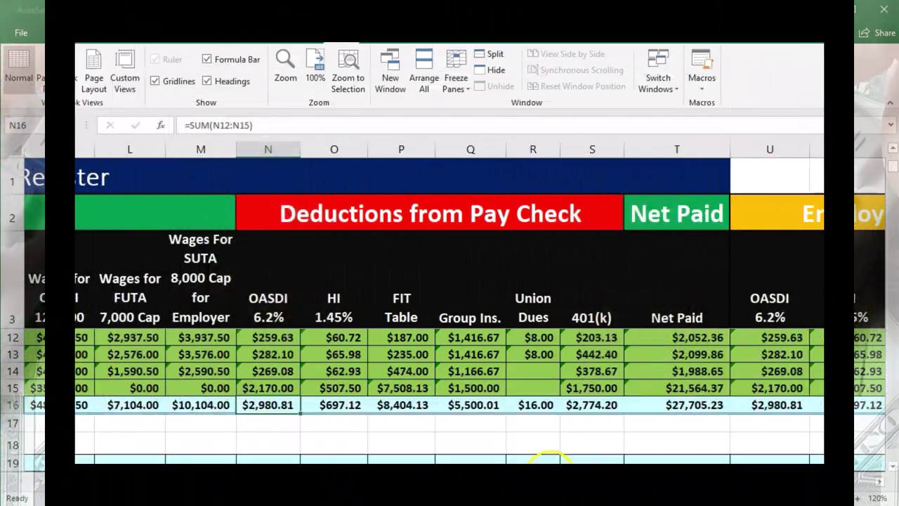
left_click(552, 483)
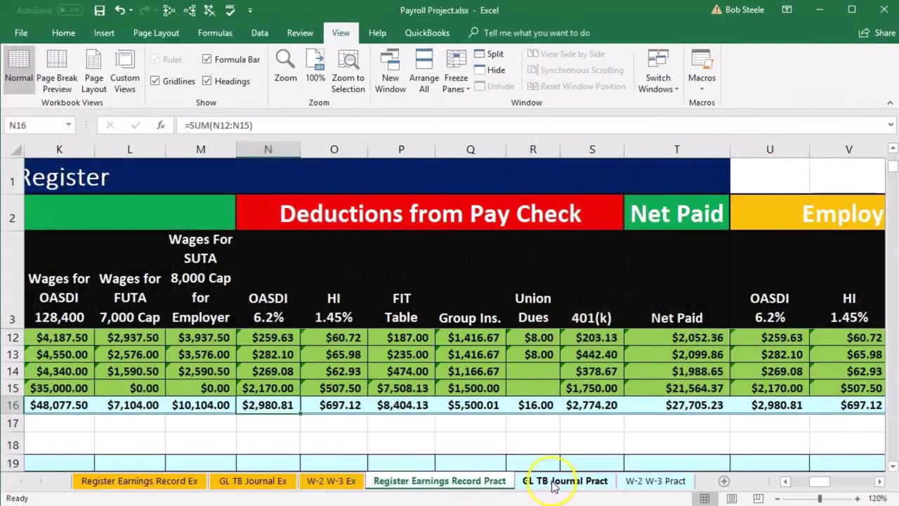
- Select and copy liability accounts 215, 220, 225, 243, 245 and 247 from the trial balance
left_click(552, 484)
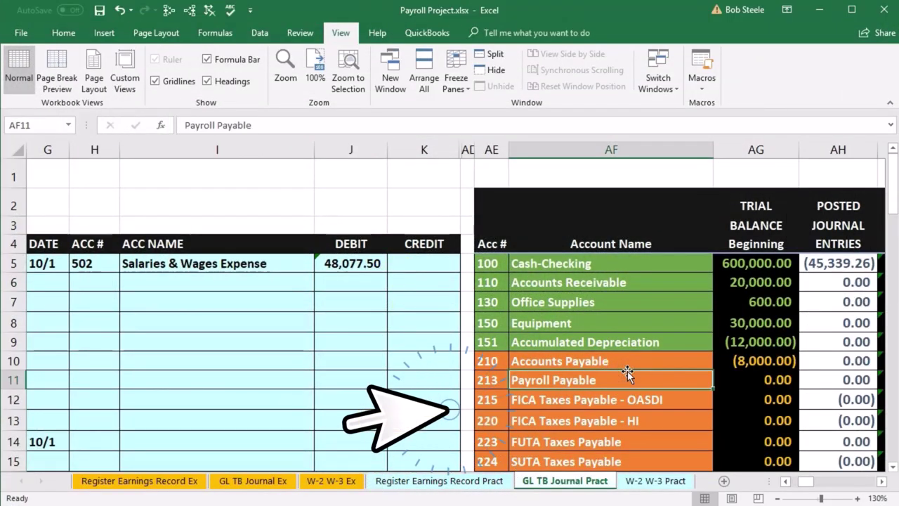
scroll(627, 371, "down", 1)
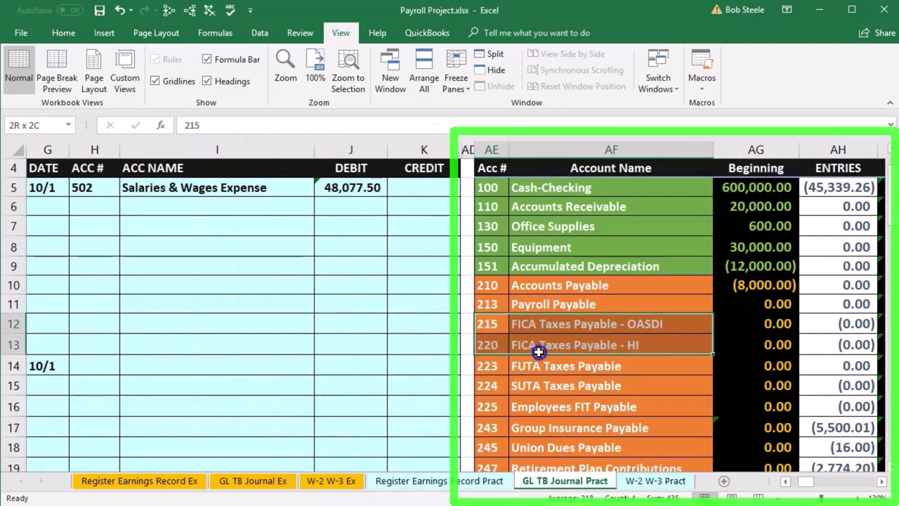
mouse_move(538, 352)
left_mouse_down()
mouse_move(545, 380)
mouse_move(546, 350)
left_mouse_up()
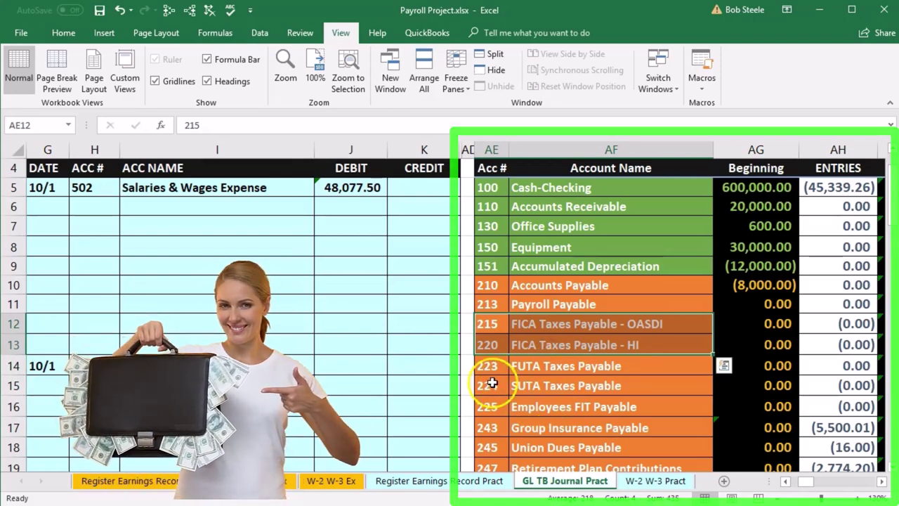
scroll(492, 382, "down", 1)
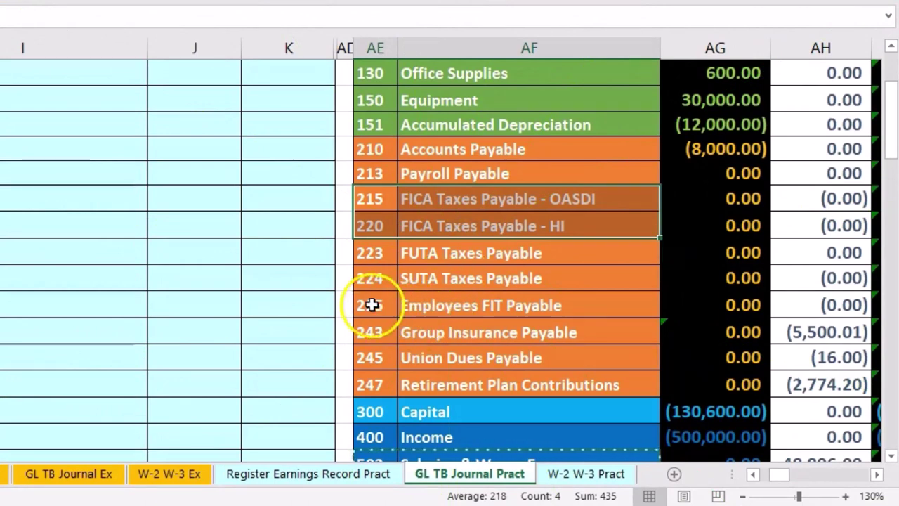
left_click_drag(372, 305, 434, 352, "ctrl")
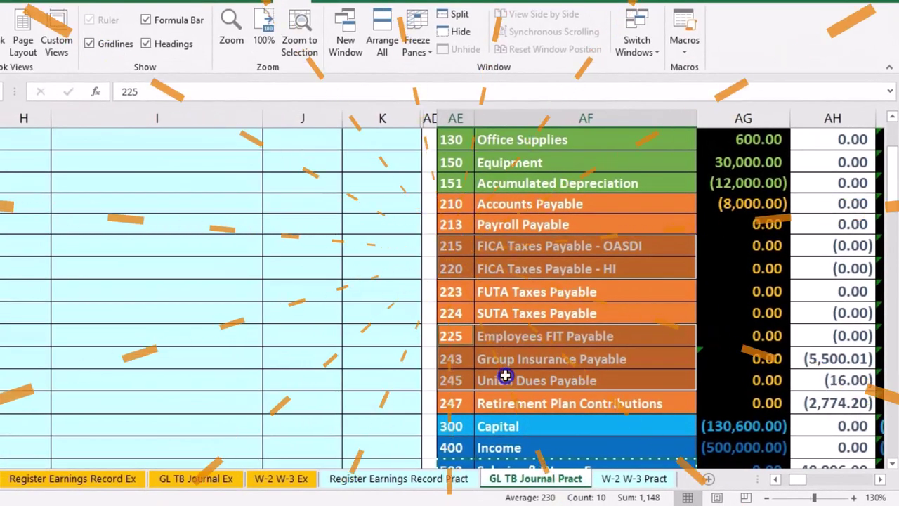
left_click_drag(504, 376, 509, 394, "ctrl")
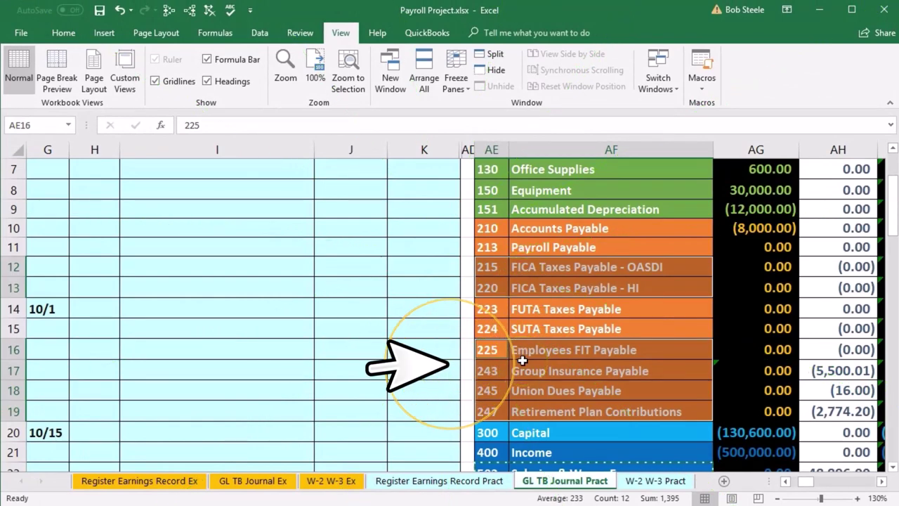
right_click(544, 273)
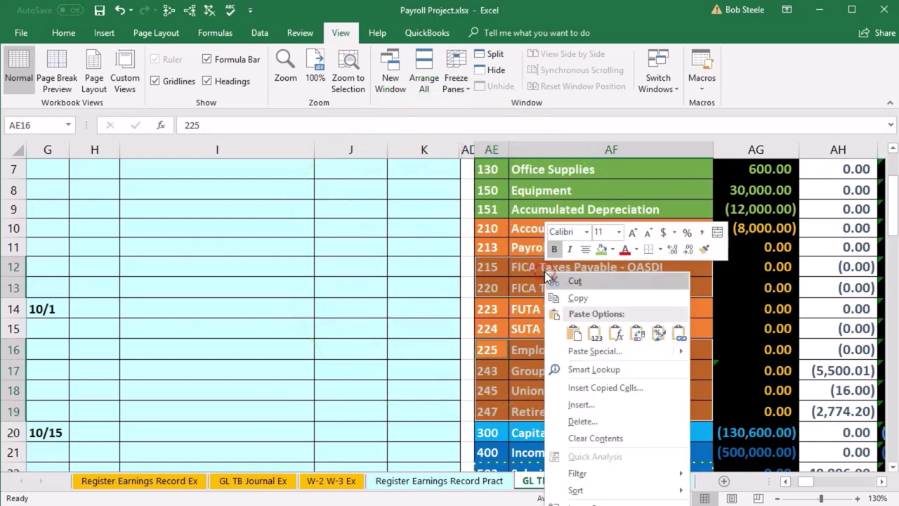
left_click(565, 300)
- Paste the deduction accounts as values starting at H6 below Salaries & Wages Expense
scroll(295, 348, "up", 1)
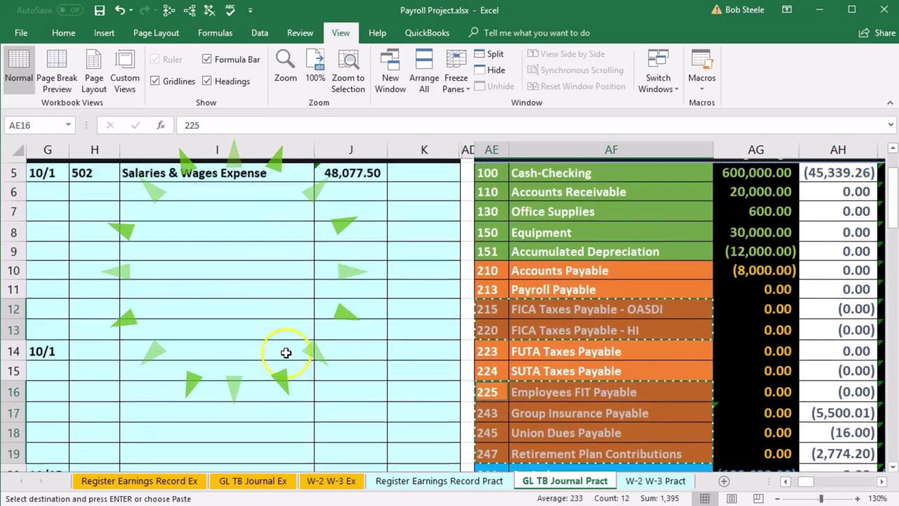
left_click(91, 205)
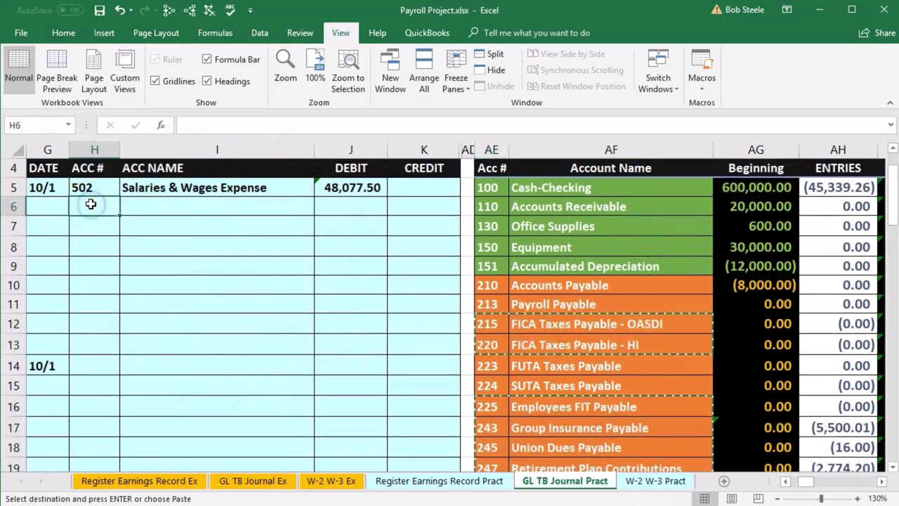
right_click(91, 205)
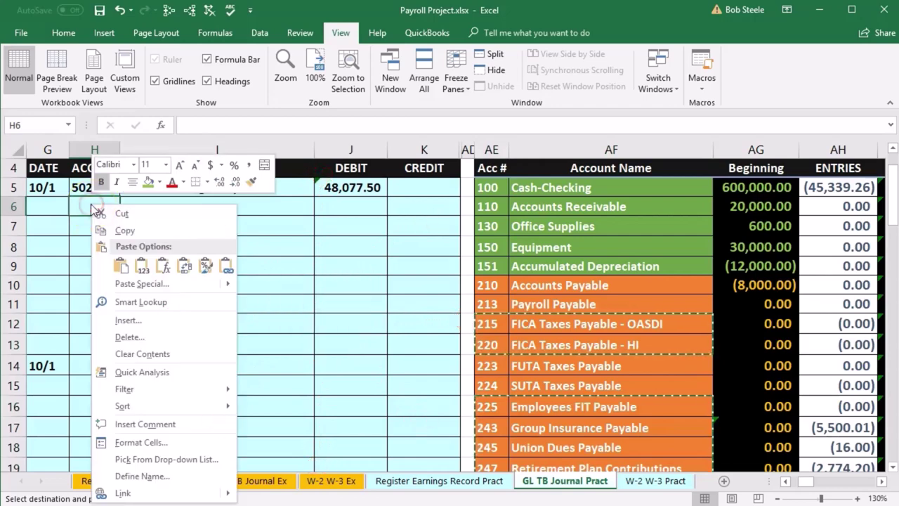
left_click(139, 261)
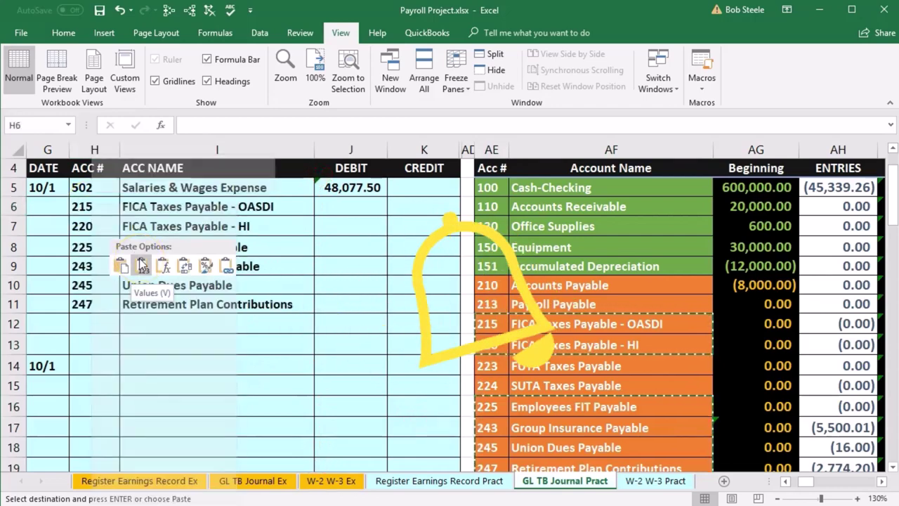
left_click(417, 209)
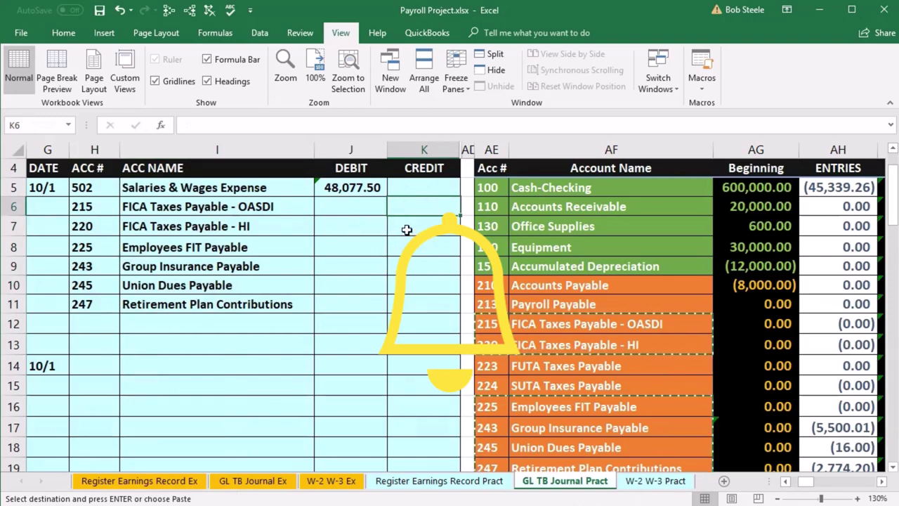
- Credit FICA OASDI as a negative link to register total N16, showing (2,980.81)
type("-")
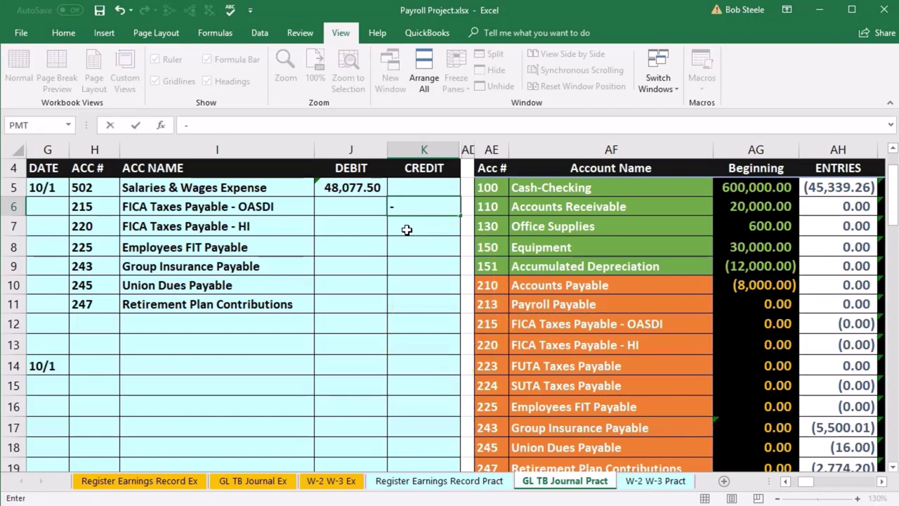
left_click(439, 481)
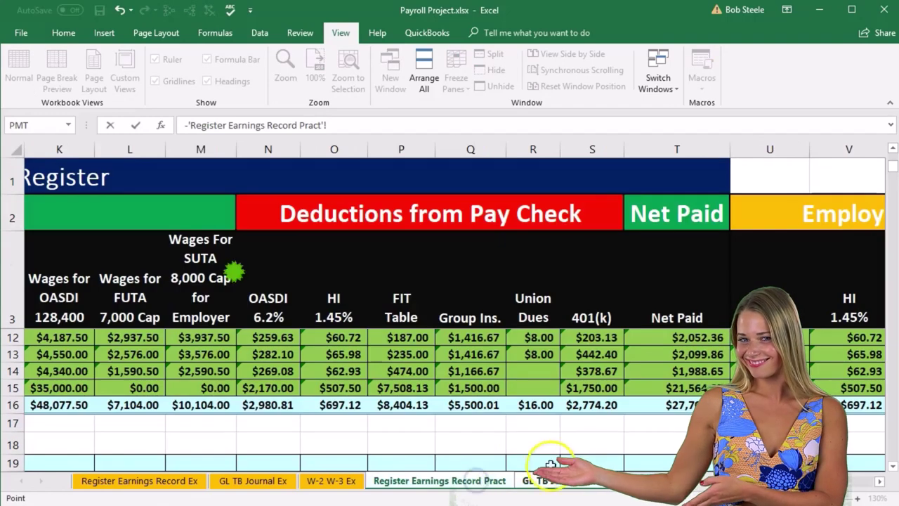
left_click(278, 406)
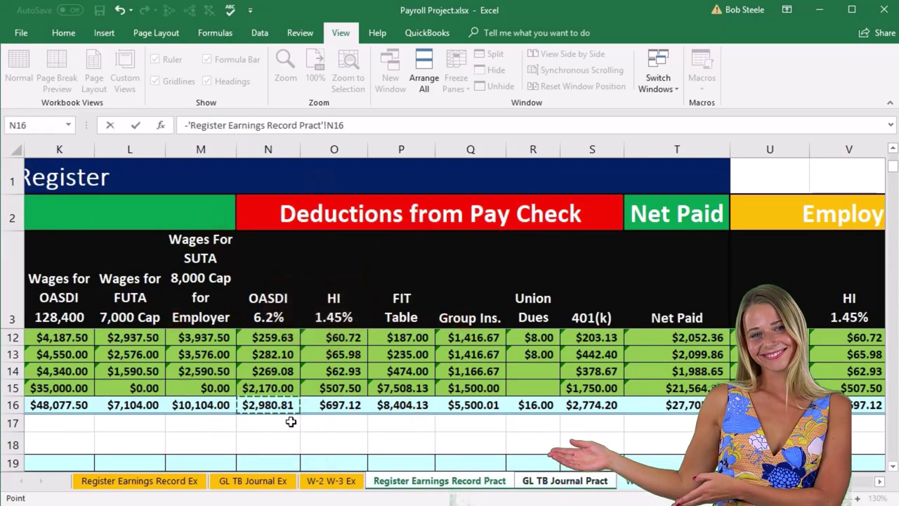
key("Return")
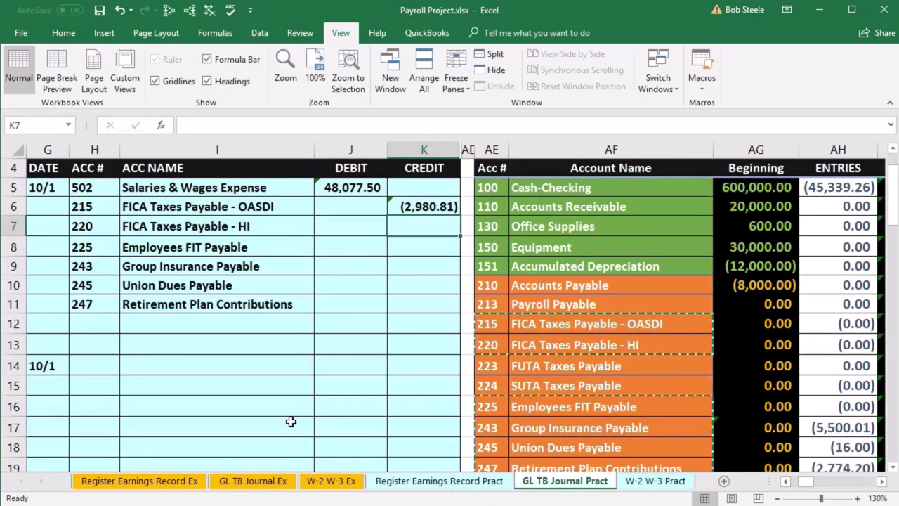
- Credit FICA HI (697.12) from the register and begin K8 as a negative link to P16
type("-")
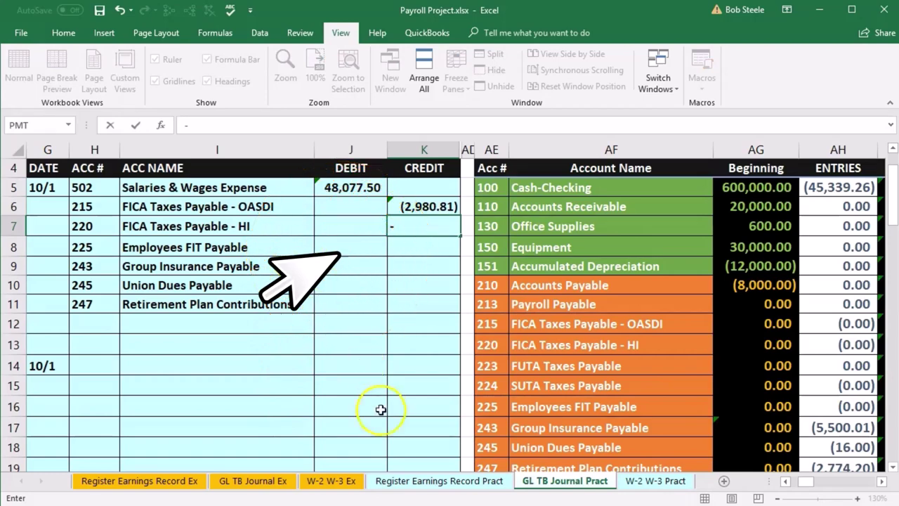
left_click(435, 483)
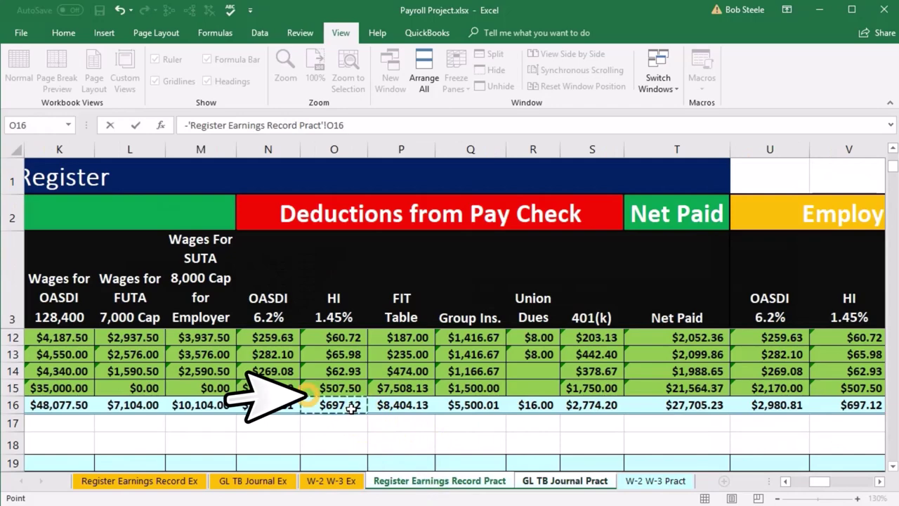
key("Return")
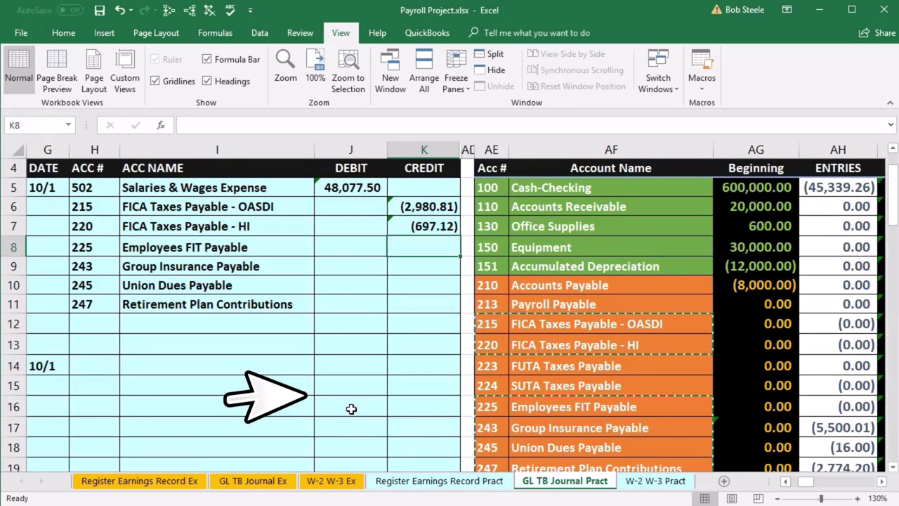
type("-")
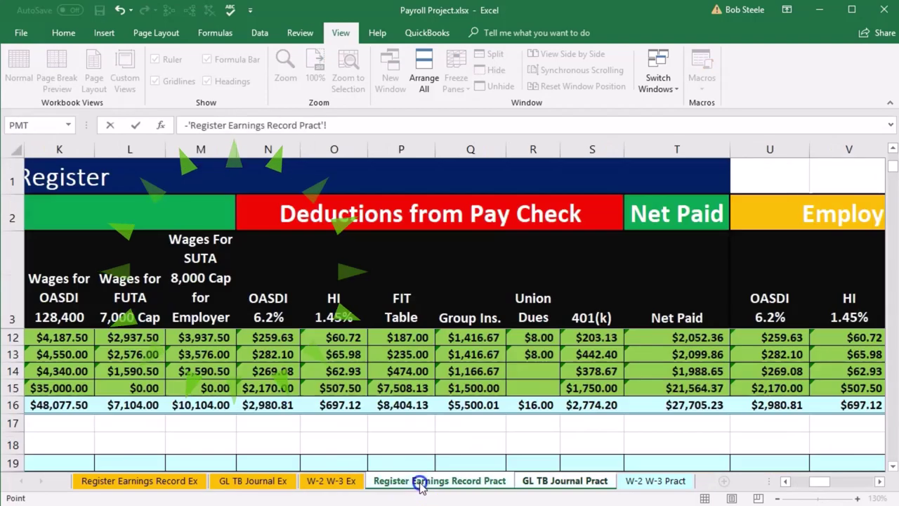
left_click(422, 484)
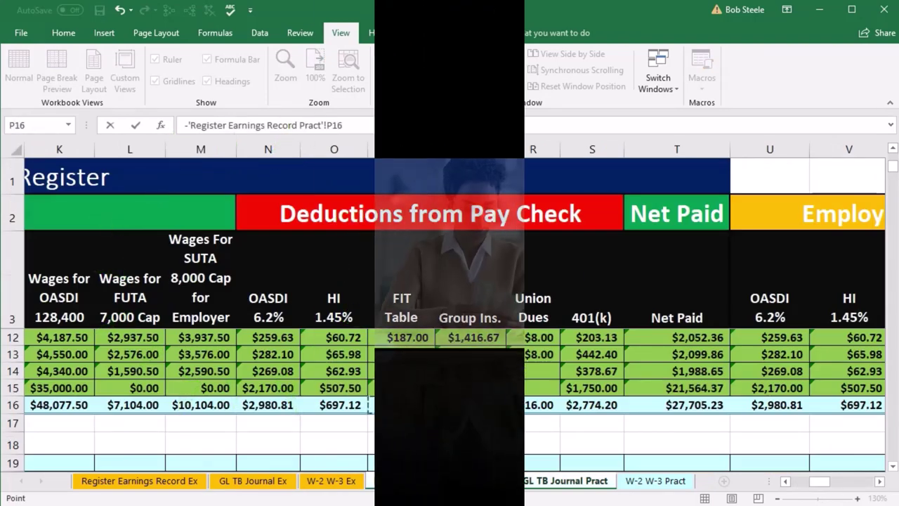
- Finish the FIT credit (8,404.13) and link the group insurance credit (5,500.01) to register Q16
key("Return")
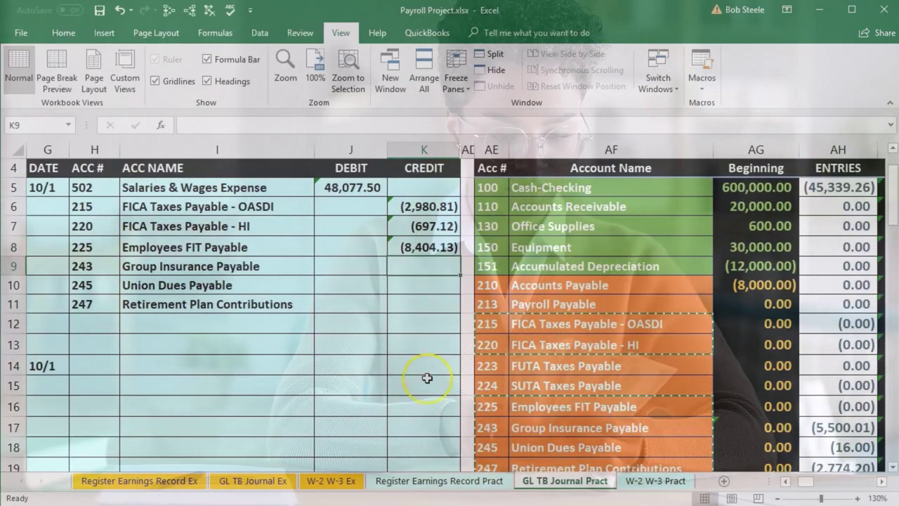
type("-")
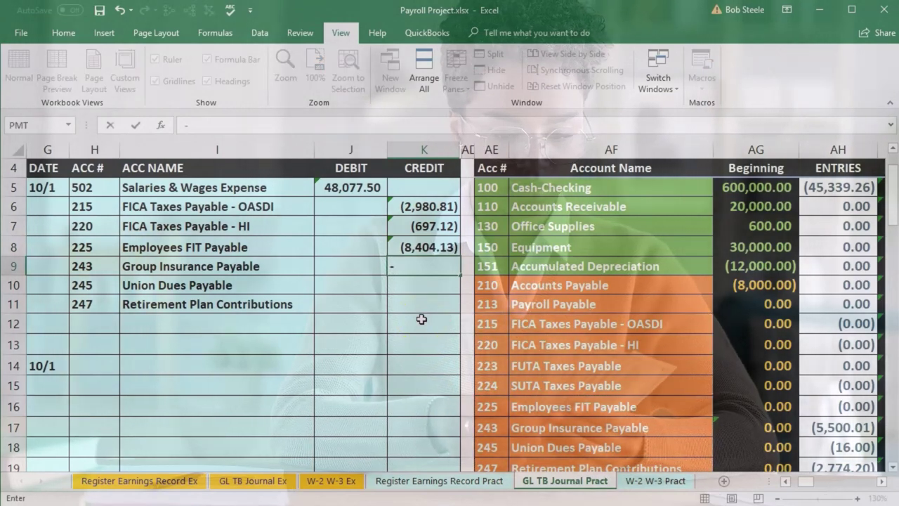
left_click(462, 483)
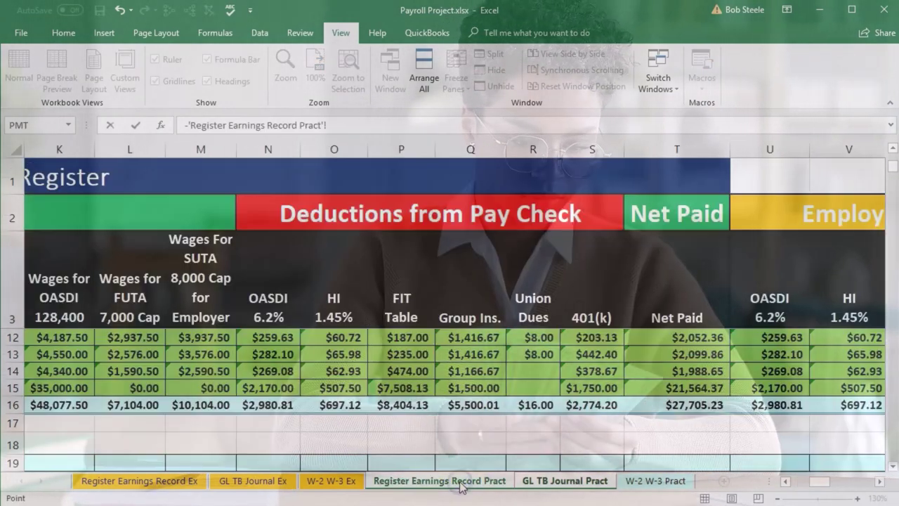
left_click(488, 407)
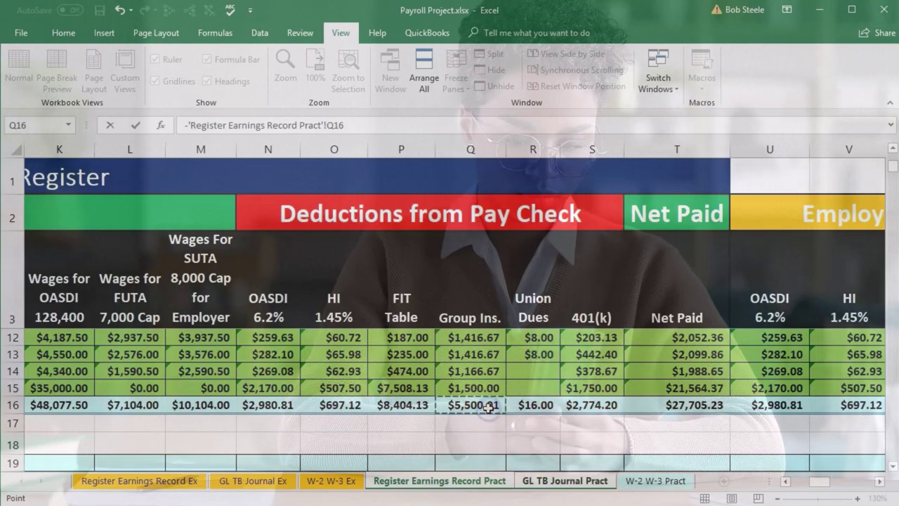
key("Return")
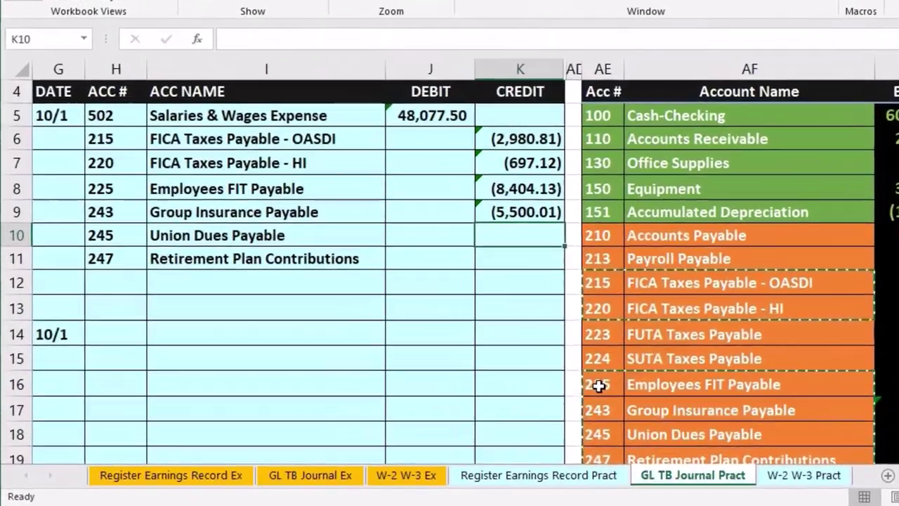
- Link union dues (16.00) and retirement (2,774.20) credits to R16 and S16, then check the credits' sum
type("-")
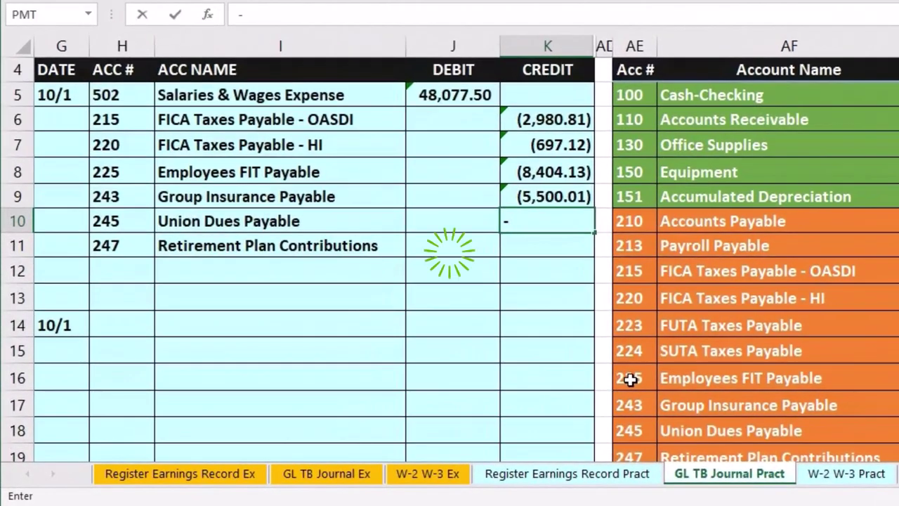
left_click(592, 474)
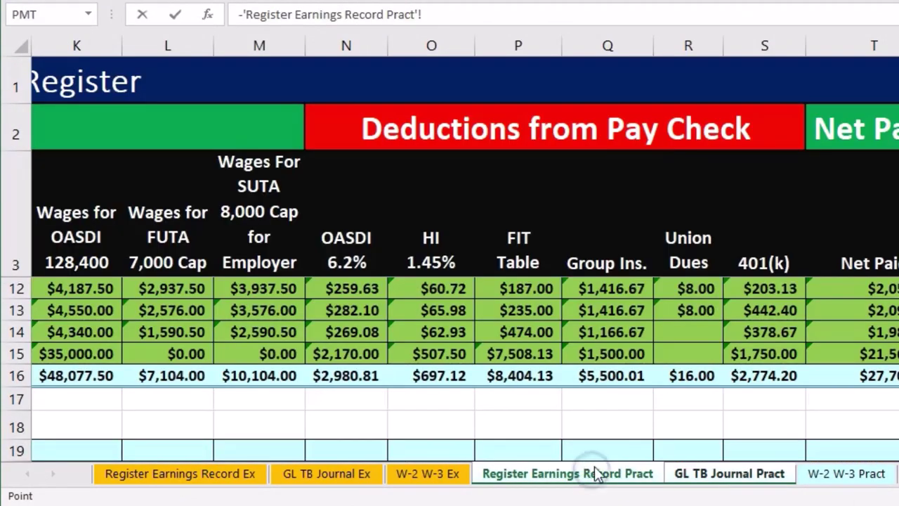
left_click(688, 376)
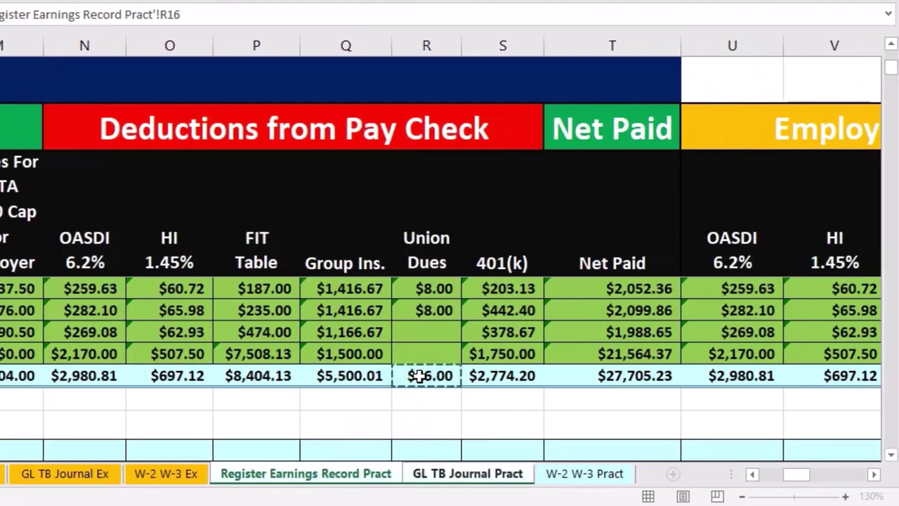
key("Return")
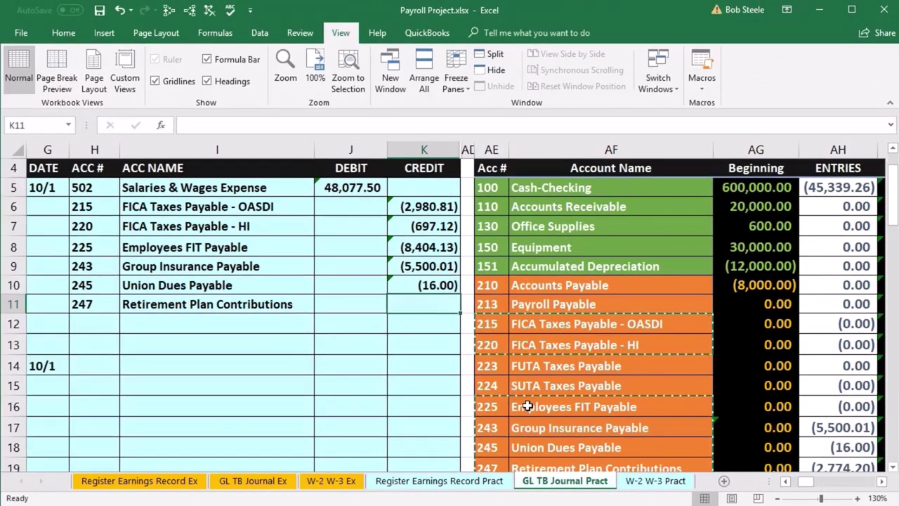
type("-")
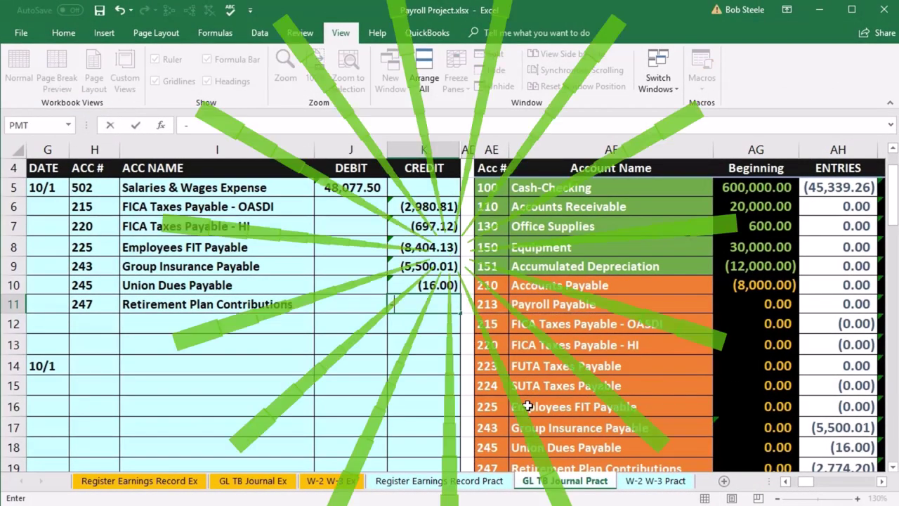
left_click(485, 479)
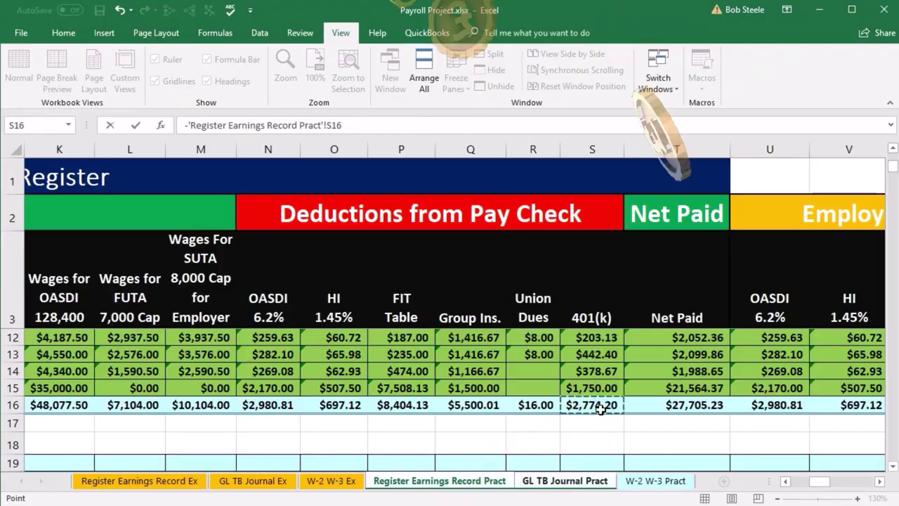
key("Return")
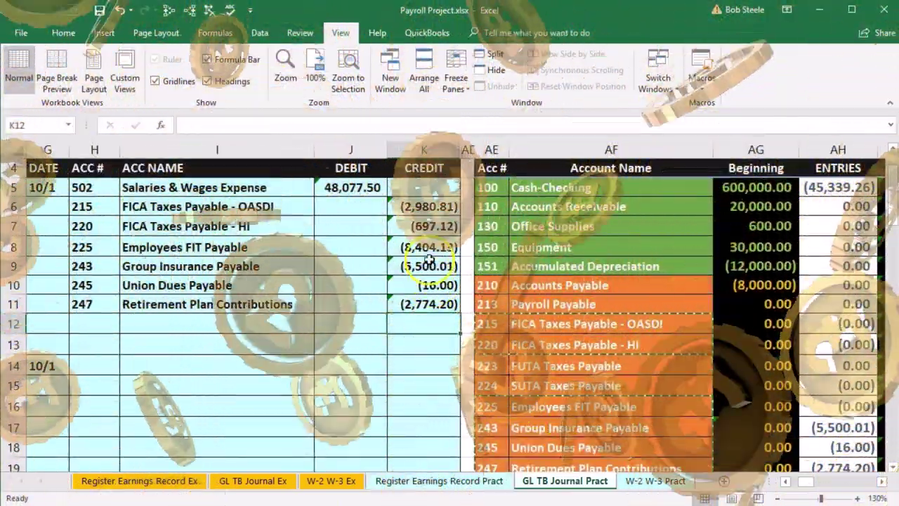
left_click_drag(423, 206, 430, 310)
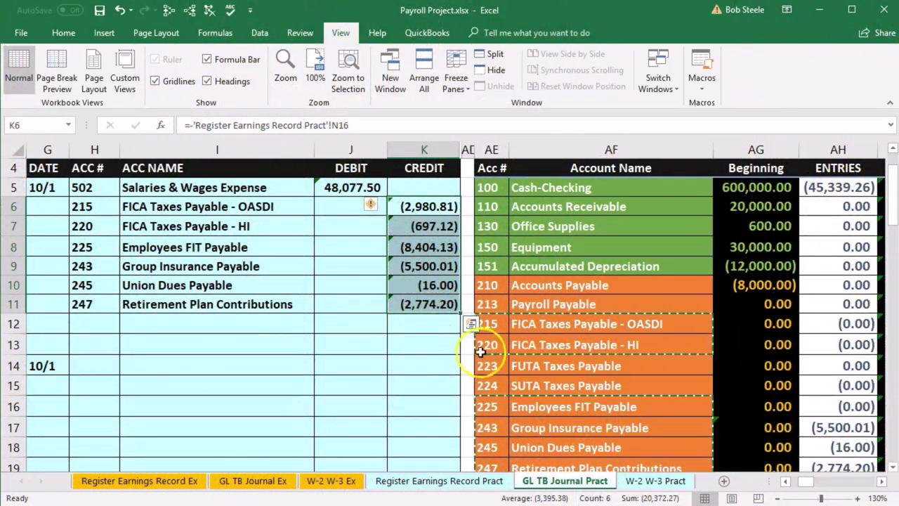
left_click(341, 189)
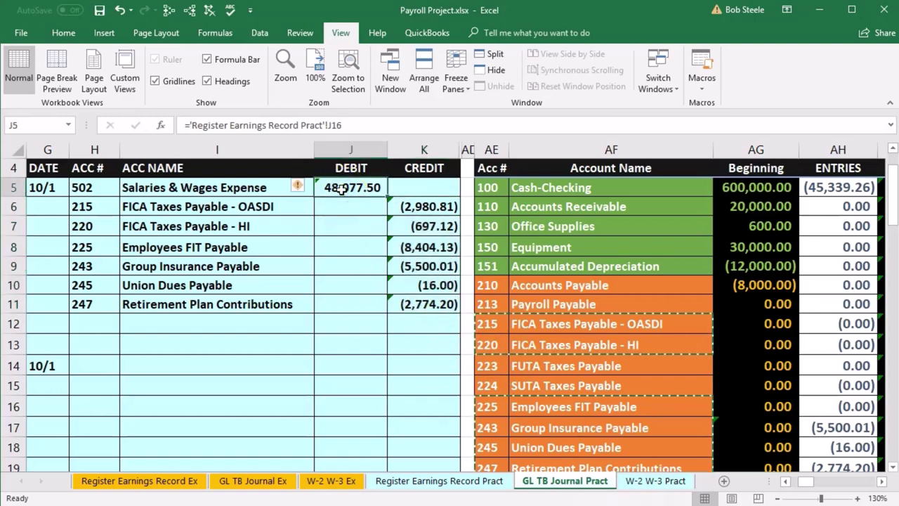
left_click(405, 318)
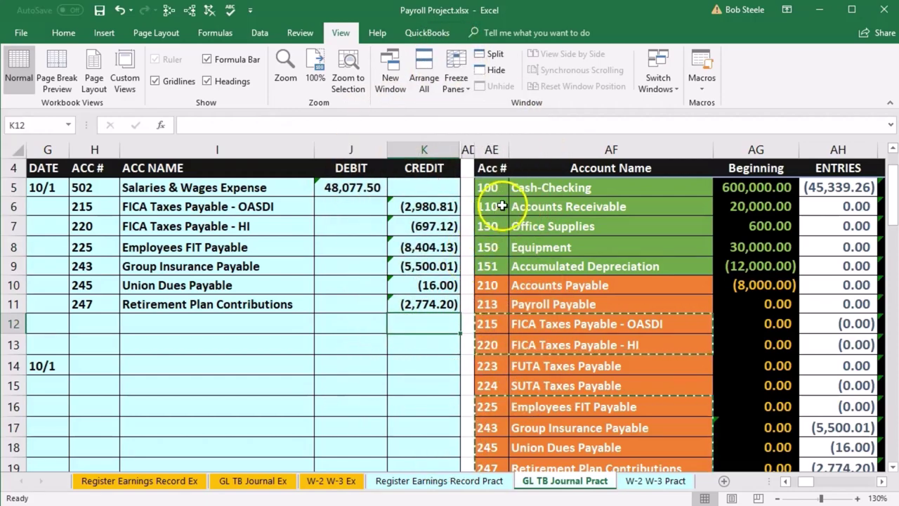
left_click(476, 483)
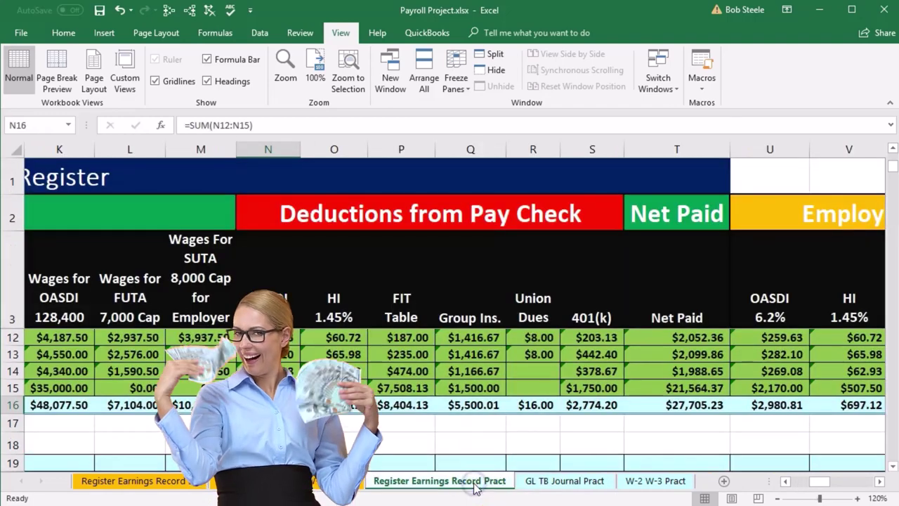
left_click(712, 411)
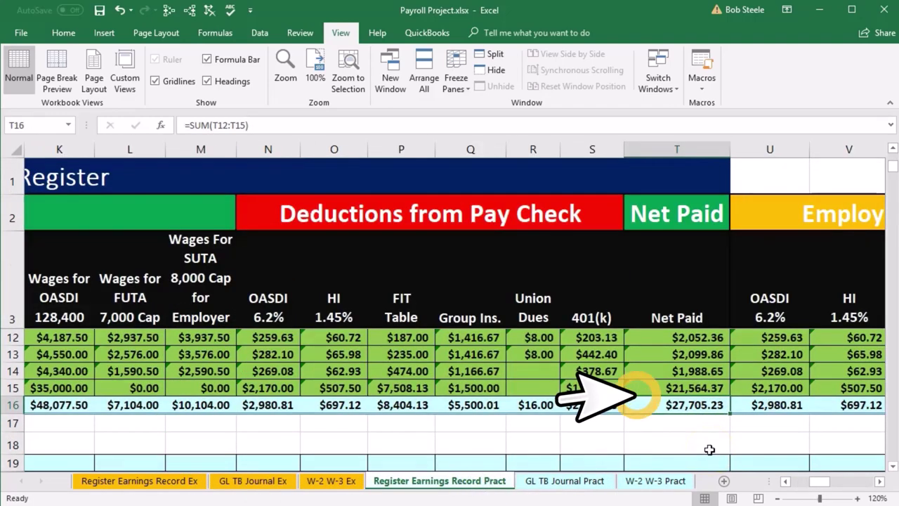
left_click(590, 485)
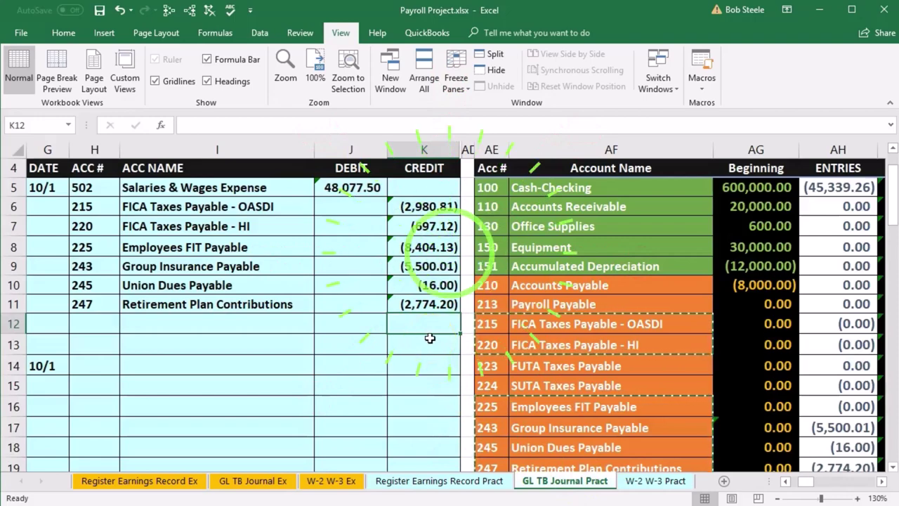
- Enter =-SUM(J5:K11) in K12 so the cash credit shows (27,705.23)
type("-")
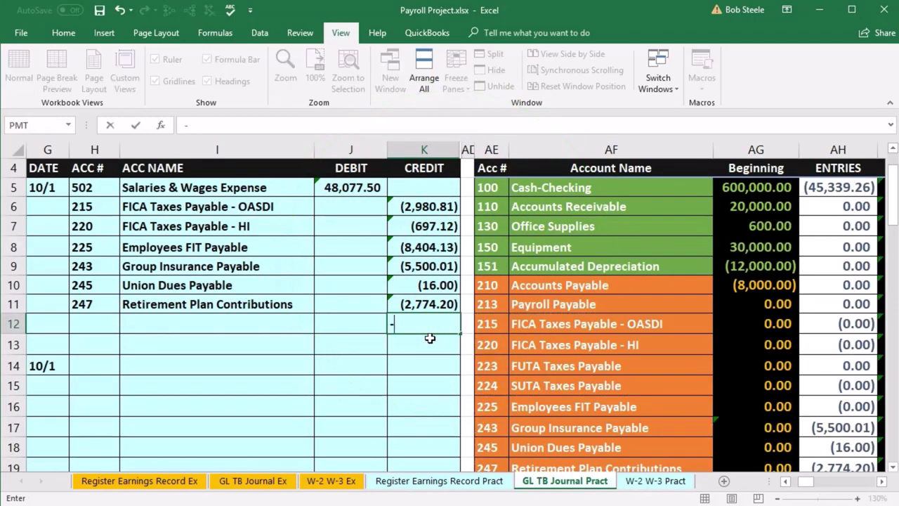
type("sum")
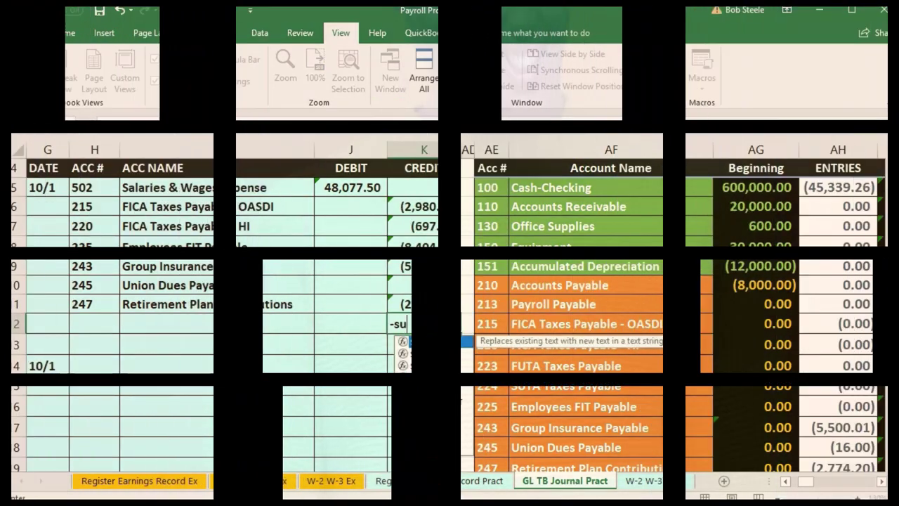
double_click(422, 342)
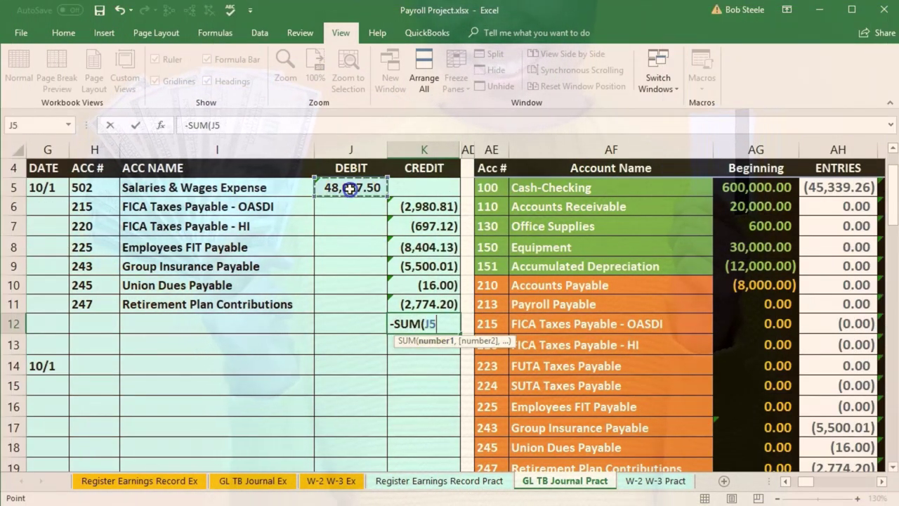
left_click_drag(370, 206, 416, 288)
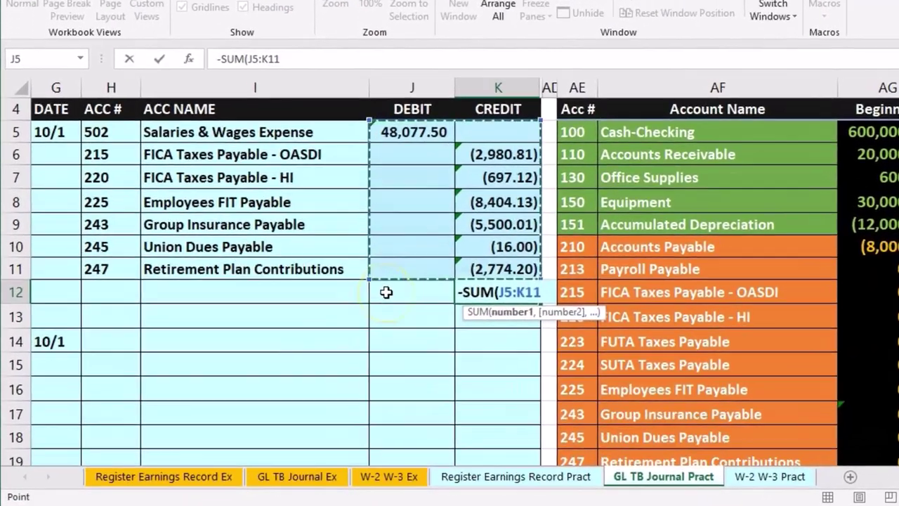
key("Return")
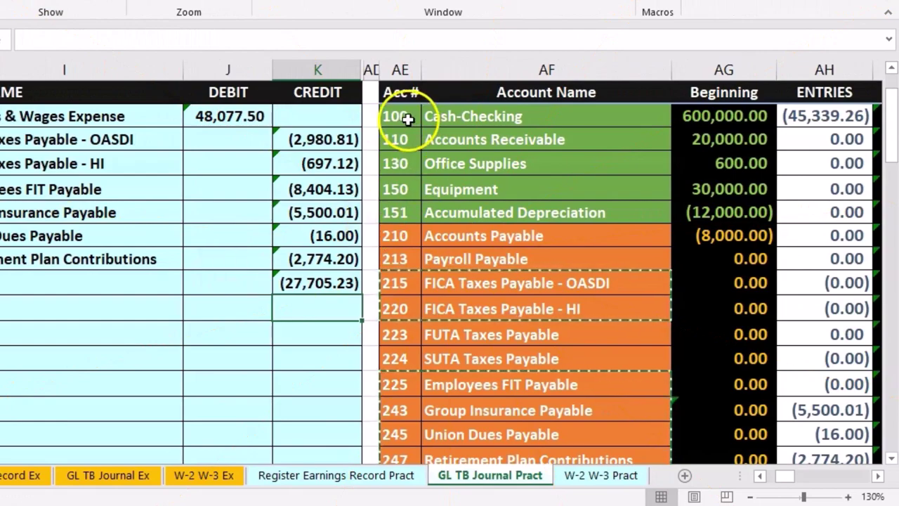
- Copy the 100 Cash-Checking account and paste it as values into H12 for the cash credit line
left_click_drag(405, 118, 424, 113)
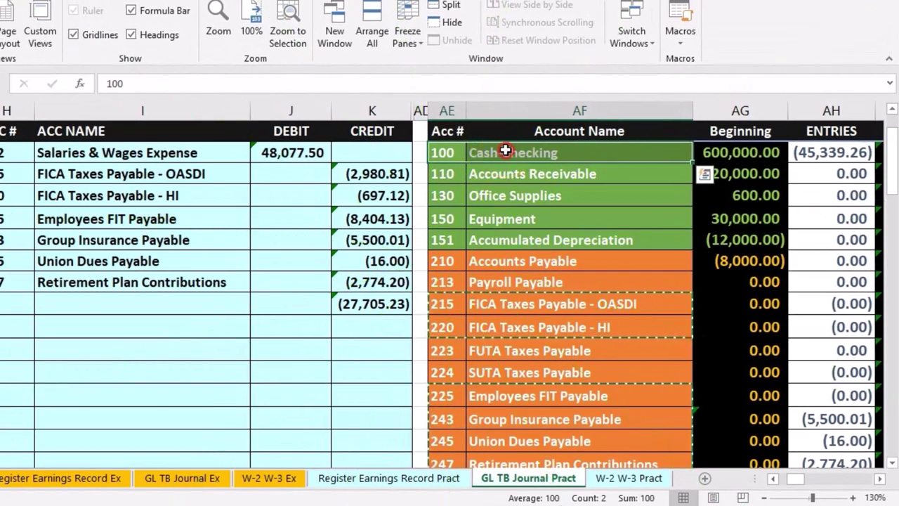
right_click(505, 151)
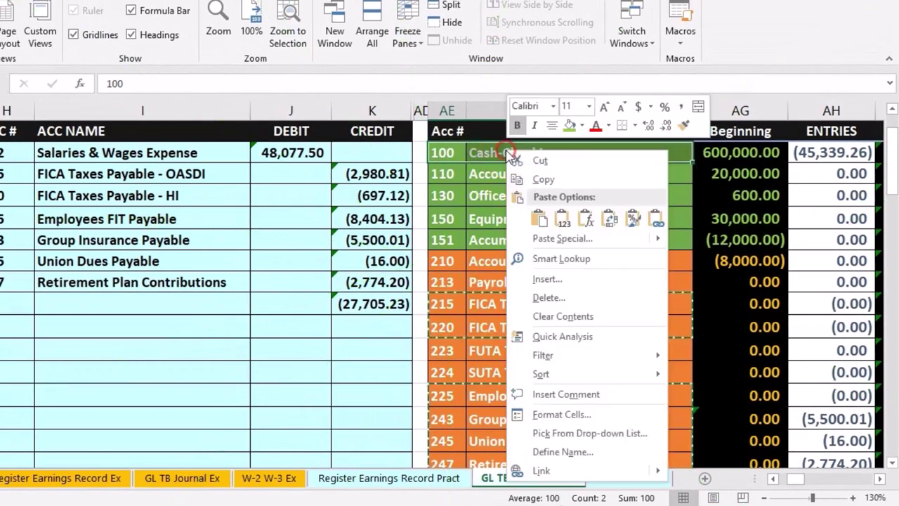
left_click(542, 179)
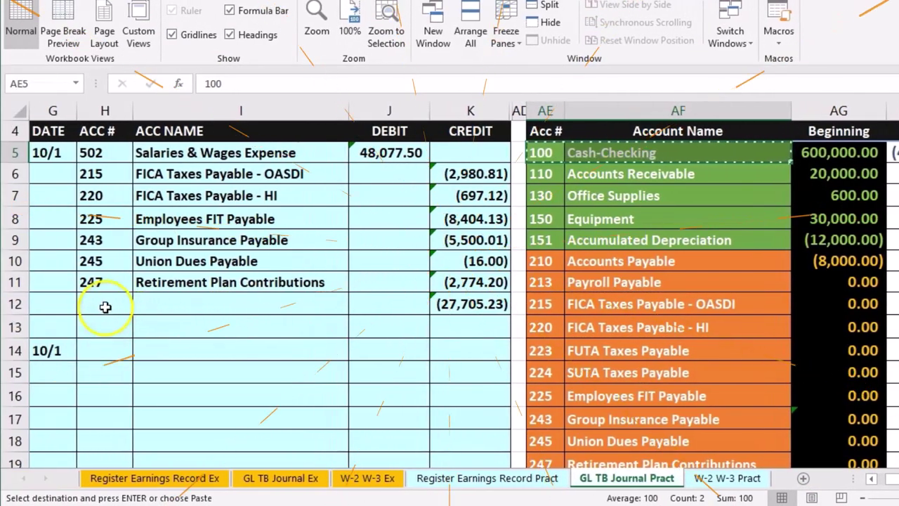
left_click(104, 305)
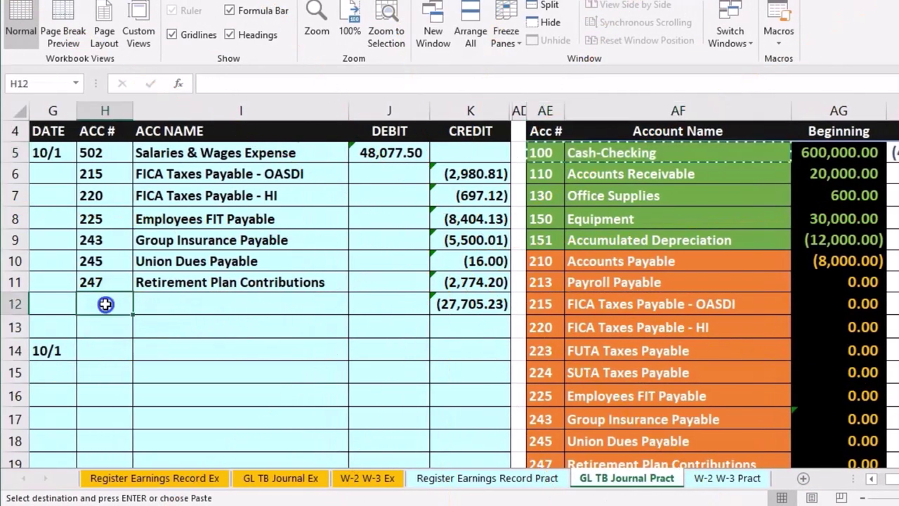
right_click(104, 303)
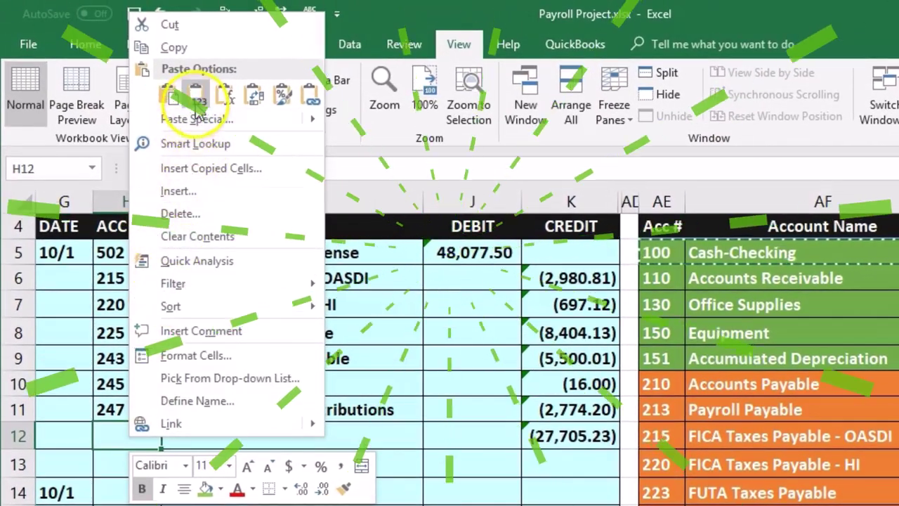
left_click(197, 104)
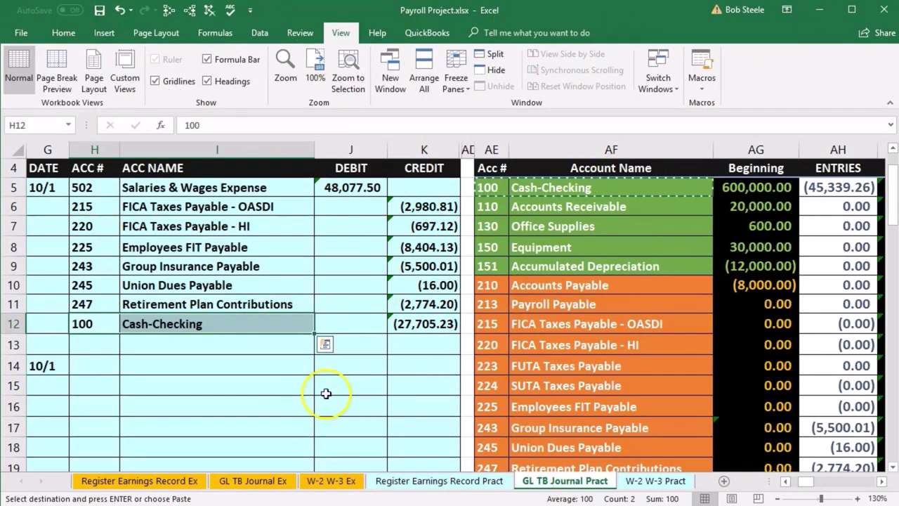
left_click(324, 414)
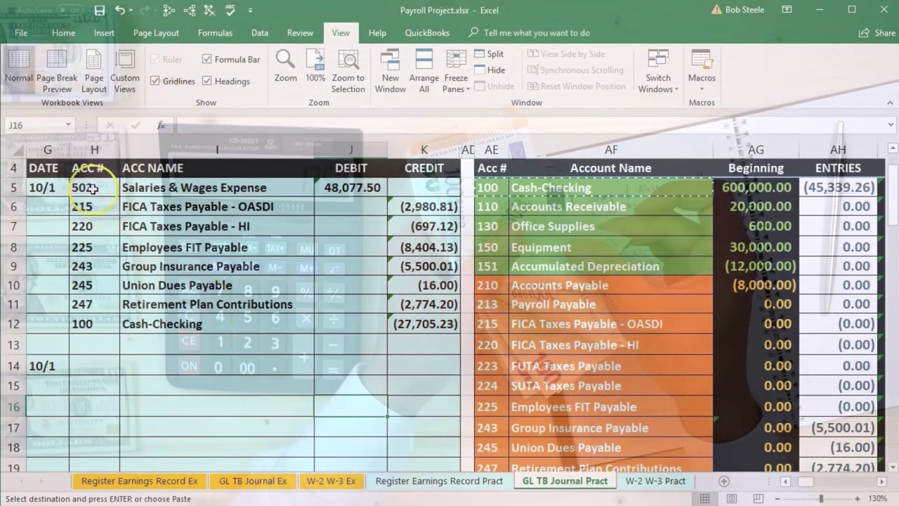
left_click_drag(92, 189, 147, 195)
- Select AD1 and apply Freeze Panes so columns left of AD stay fixed
left_click_drag(236, 192, 342, 197)
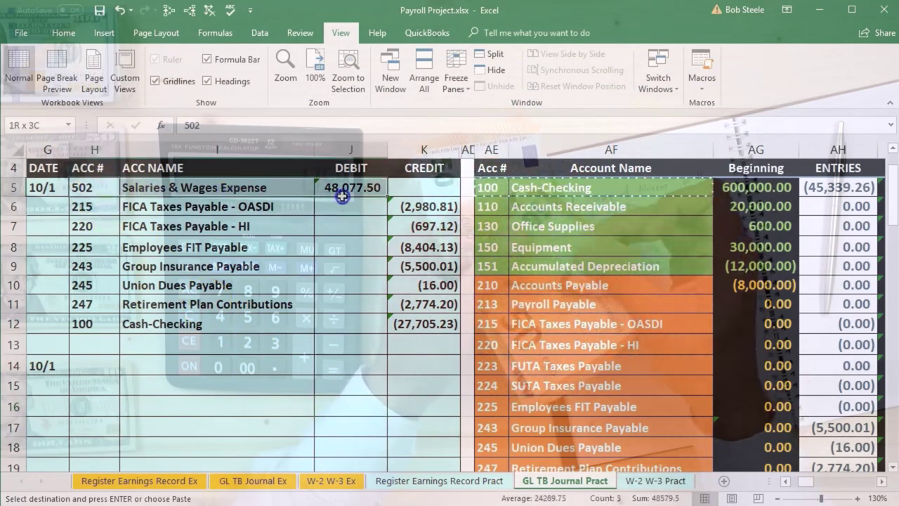
scroll(443, 347, "up", 1)
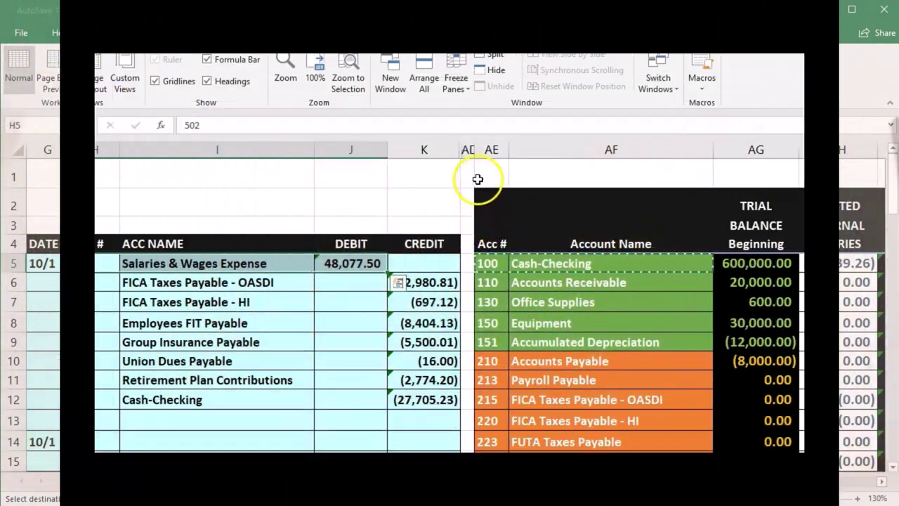
left_click(471, 170)
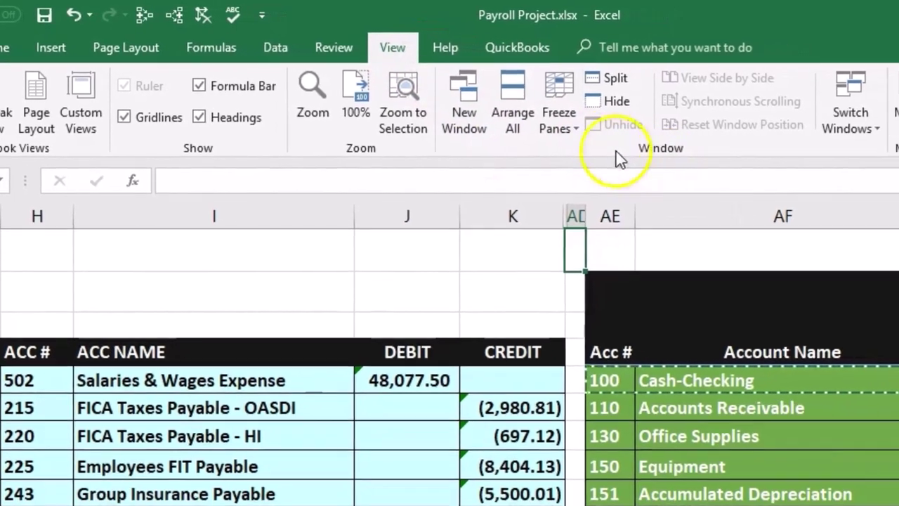
left_click(613, 134)
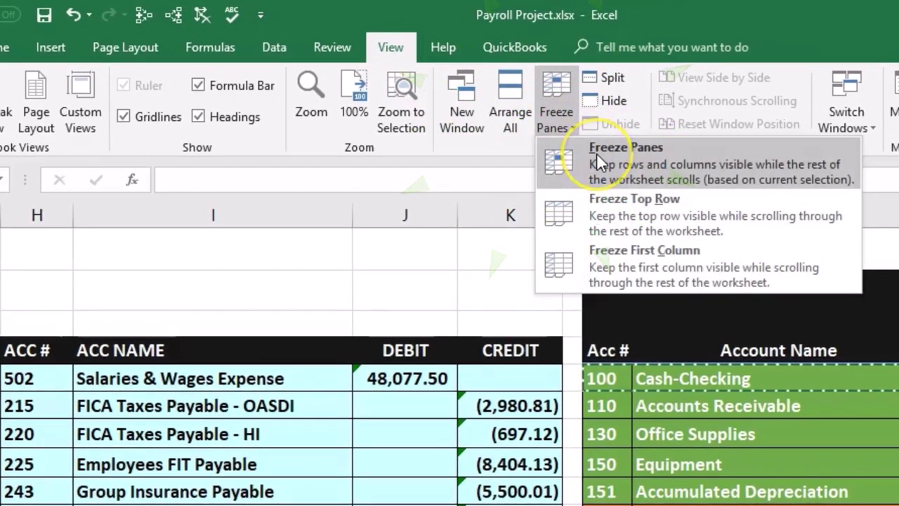
left_click(596, 156)
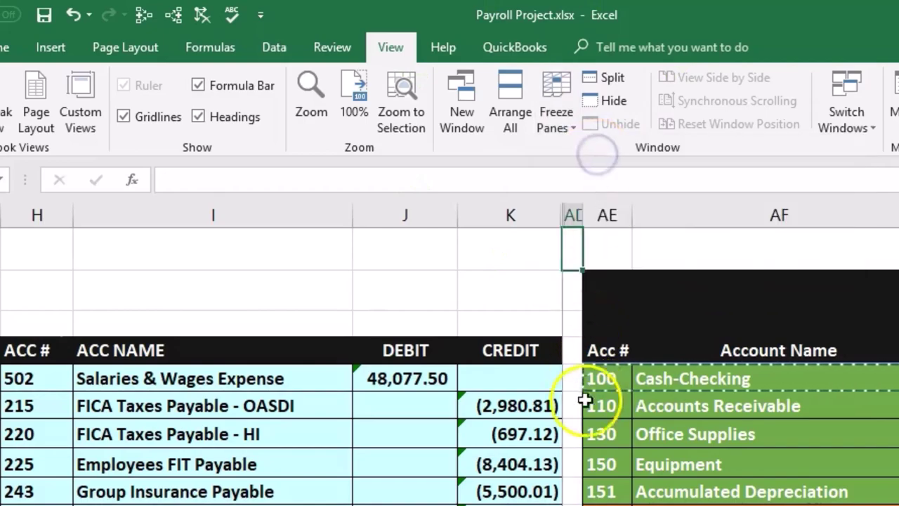
left_click(637, 482)
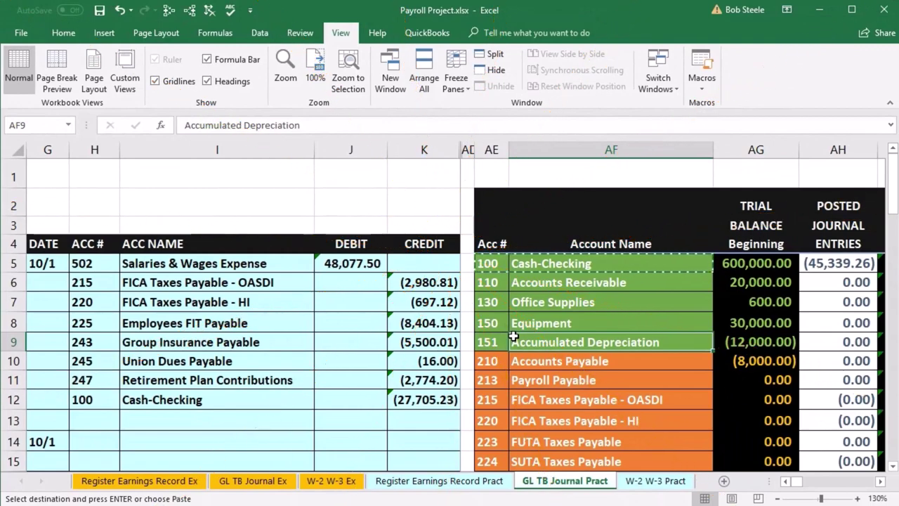
- Select Salaries & Wages Expense in the trial balance and move right to its 502 ledger
left_click_drag(80, 262, 127, 266)
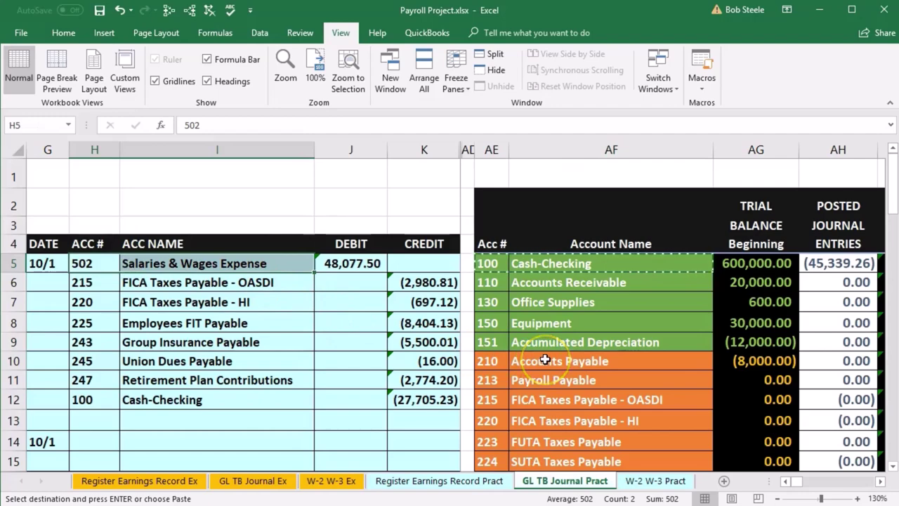
scroll(545, 360, "down", 3)
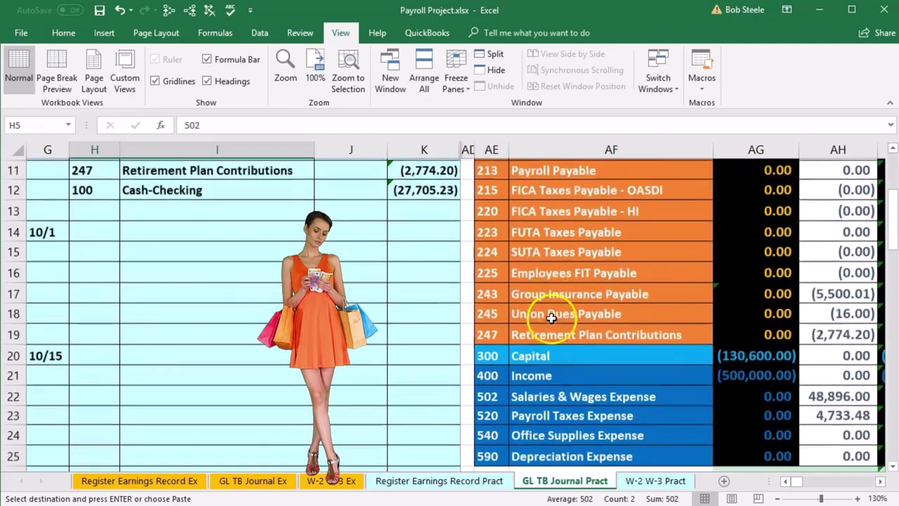
scroll(549, 330, "down", 1)
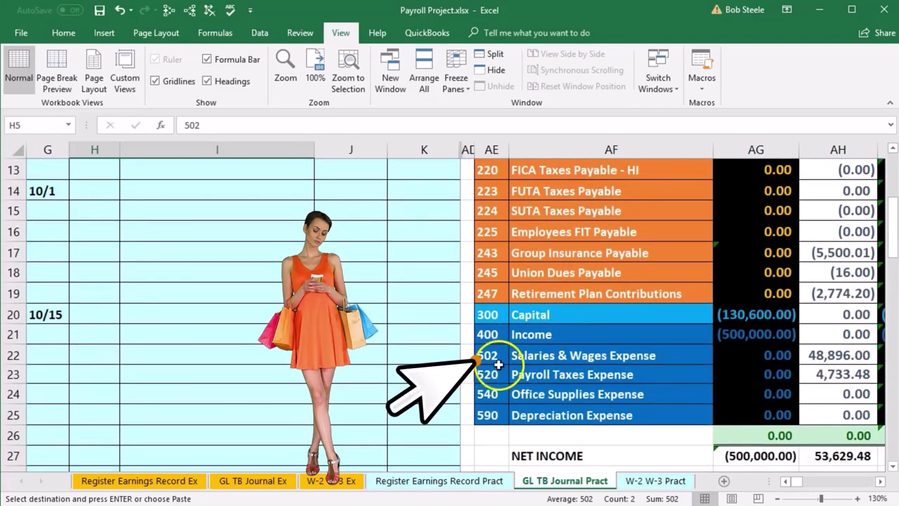
left_click_drag(493, 353, 553, 351)
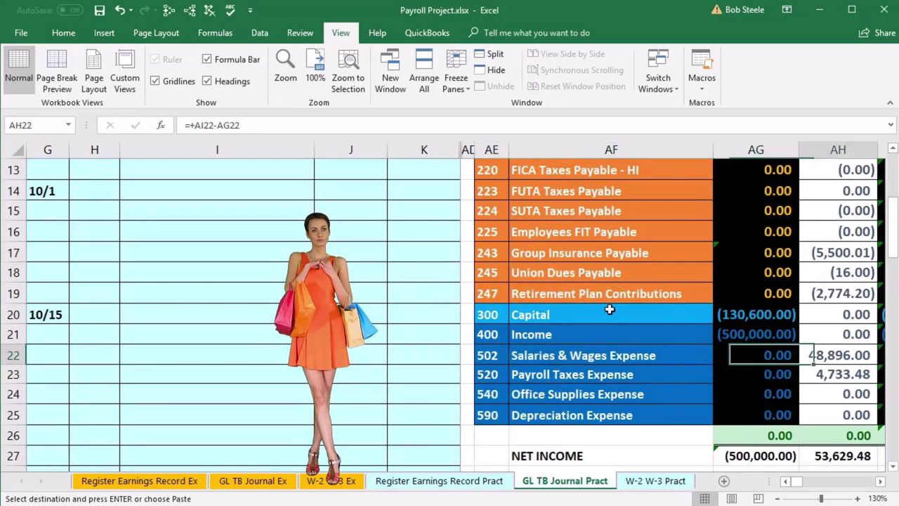
key("Right")
key("Right")
key("Right")
key("Right")
key("Right")
key("Right")
key("Right")
key("Right")
key("Right")
key("Right")
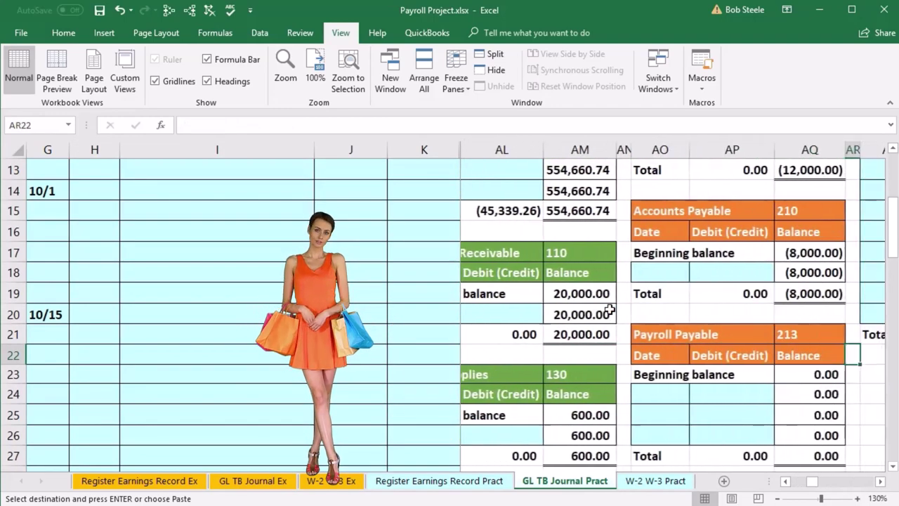
key("Right")
key("Right")
key("Right")
key("Right")
key("Right")
key("Right")
key("Right")
key("Right")
key("Right")
key("Right")
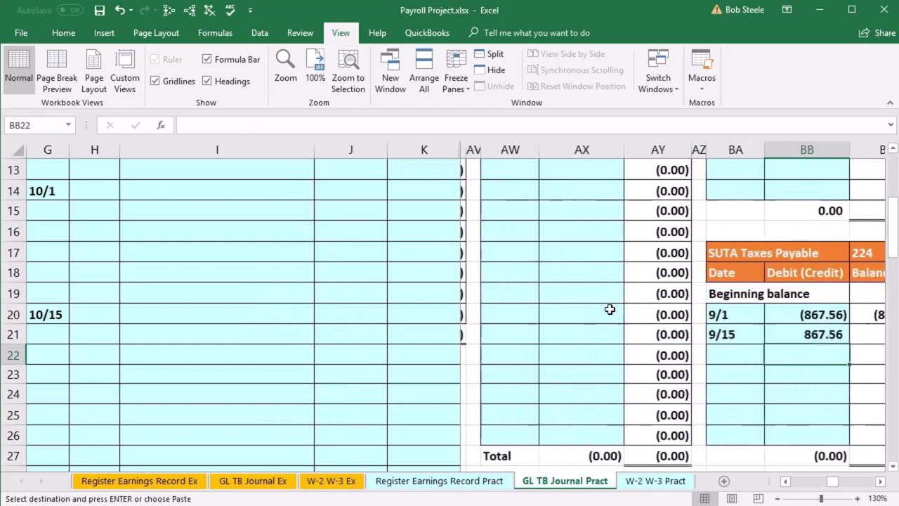
key("Right")
key("Right")
key("Right")
key("Right")
key("Right")
key("Right")
key("Right")
key("Right")
key("Right")
key("Right")
key("Right")
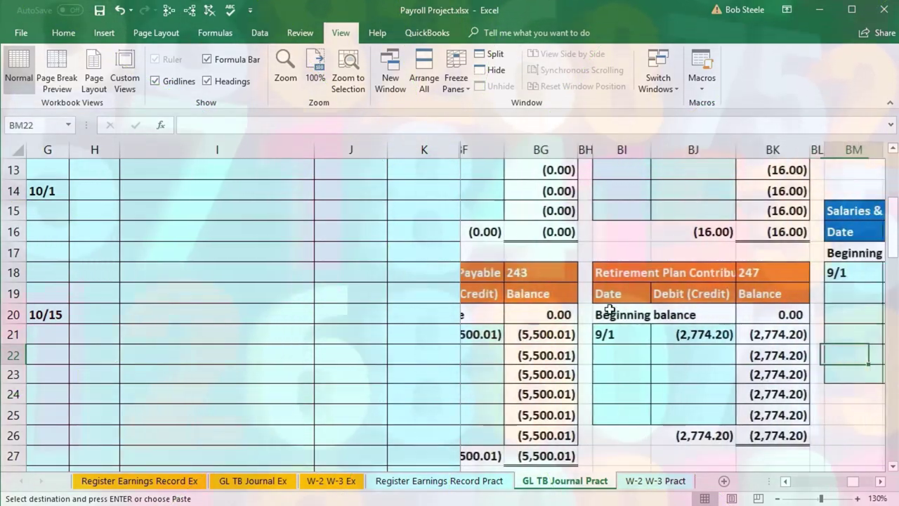
key("Right")
key("Right")
key("Right")
key("Right")
key("Right")
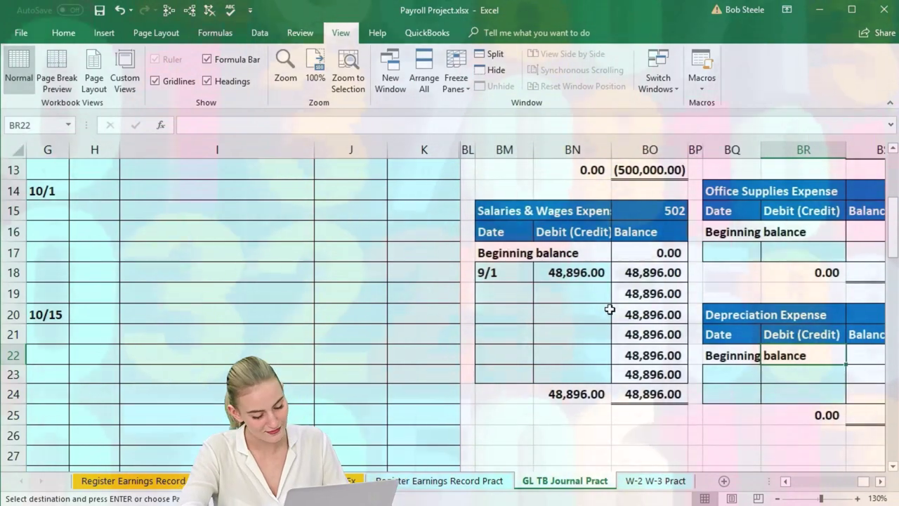
- Add a 10/1 row to the 502 ledger with a debit linked to J5 (48,077.50)
left_click(511, 290)
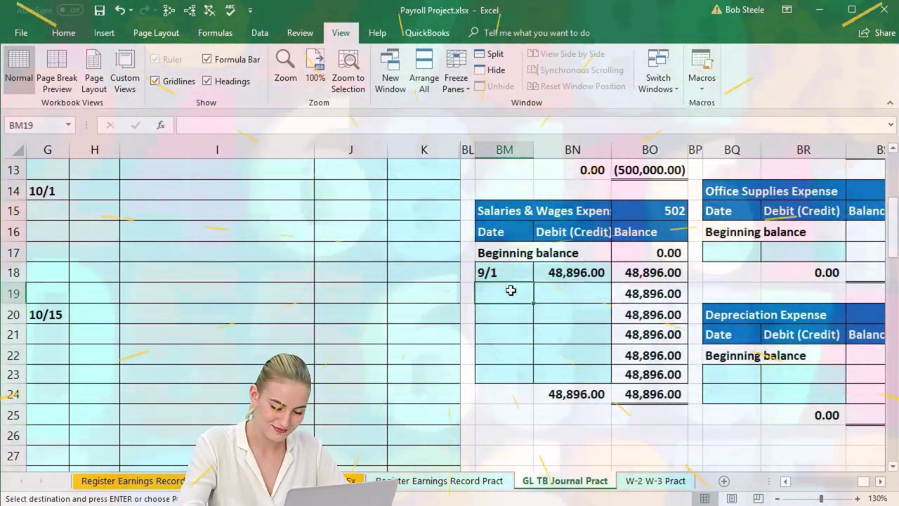
type("1")
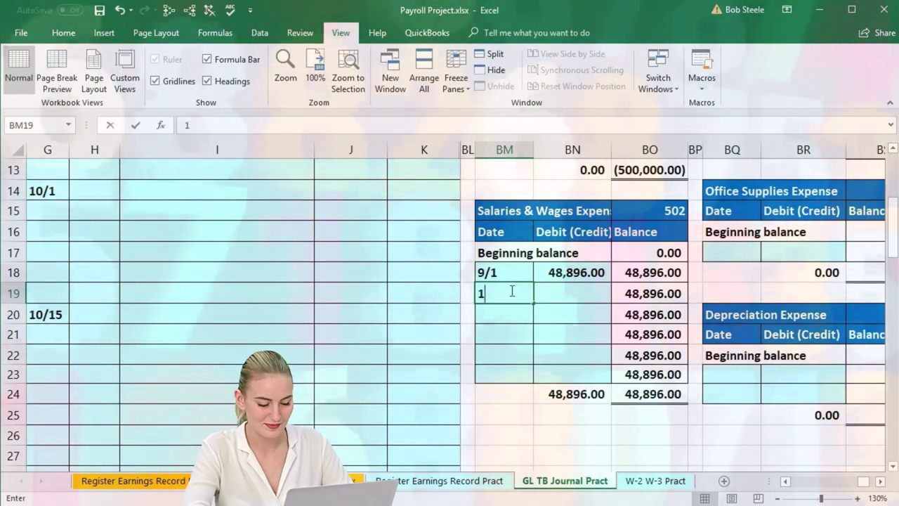
type("0/1")
key("Tab")
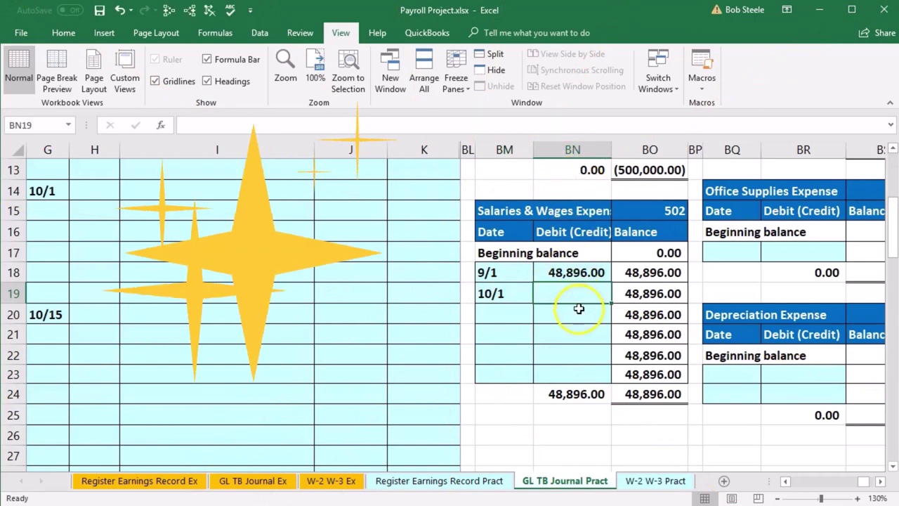
type("=")
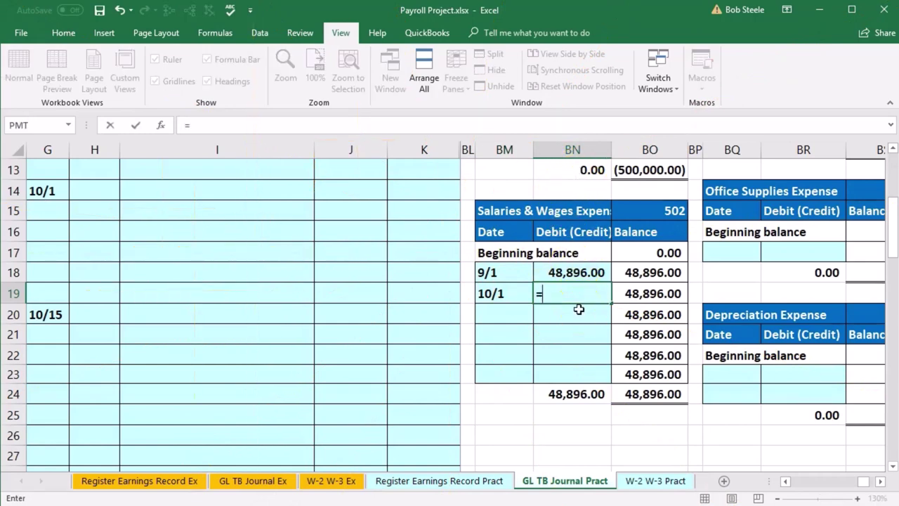
scroll(288, 387, "up", 4)
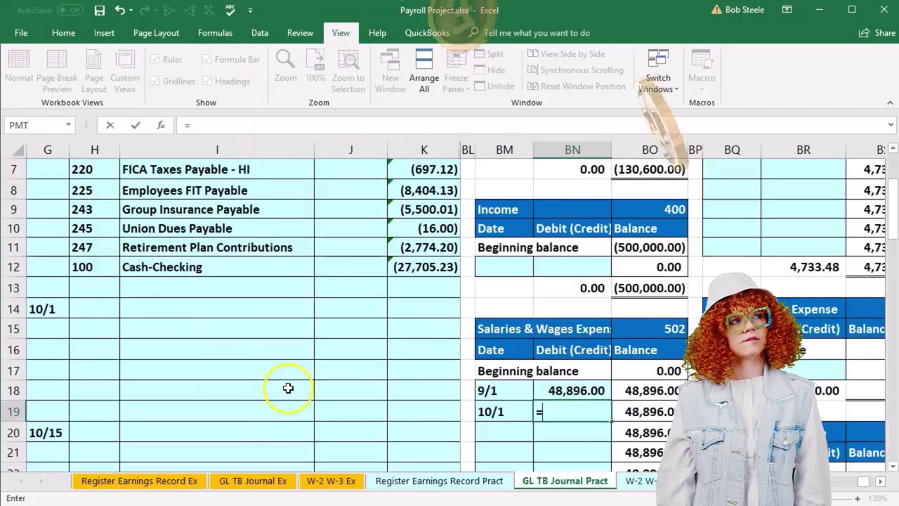
left_click(351, 263)
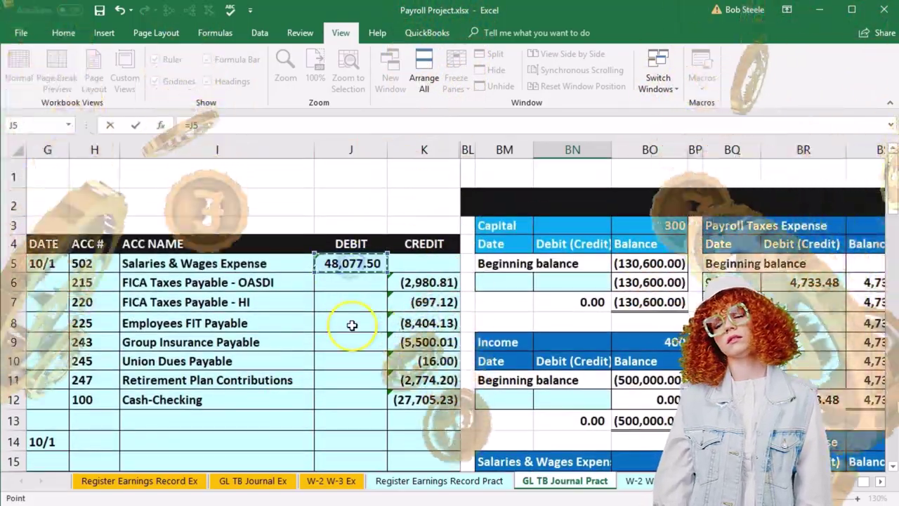
key("Return")
scroll(352, 325, "down", 3)
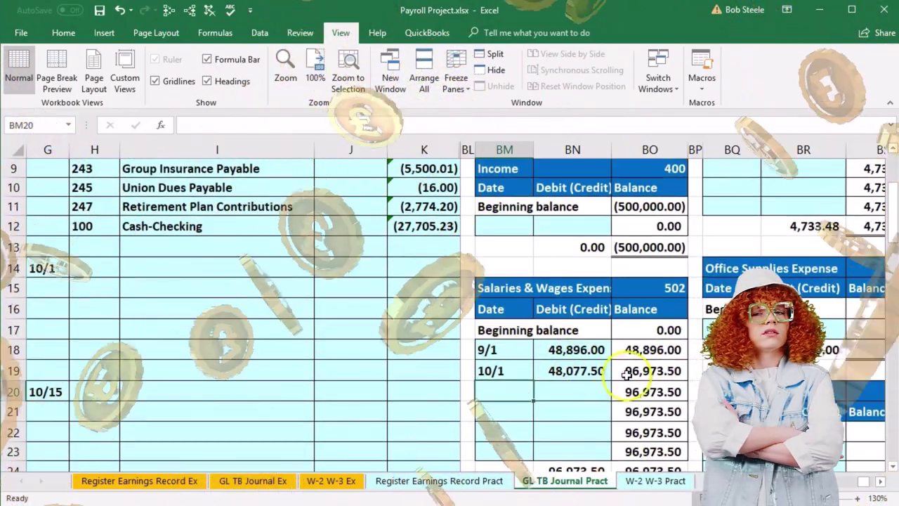
left_click(627, 374)
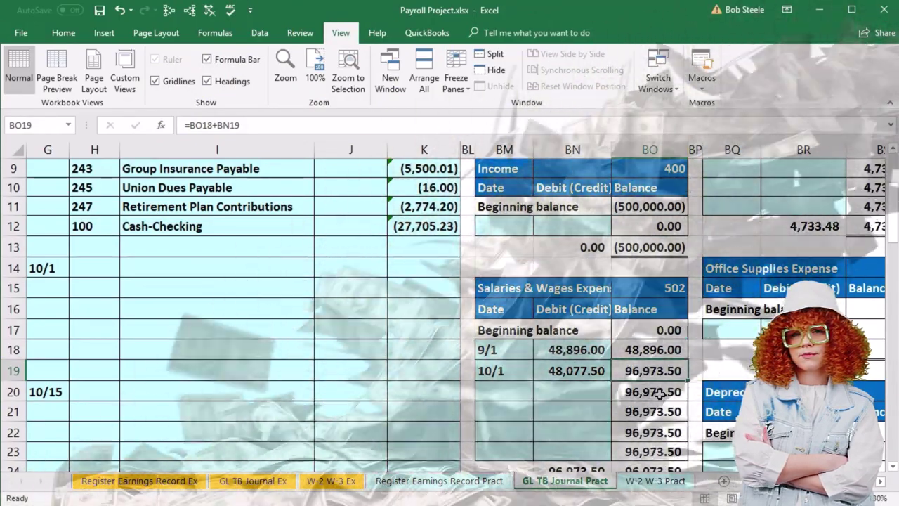
left_click(442, 304)
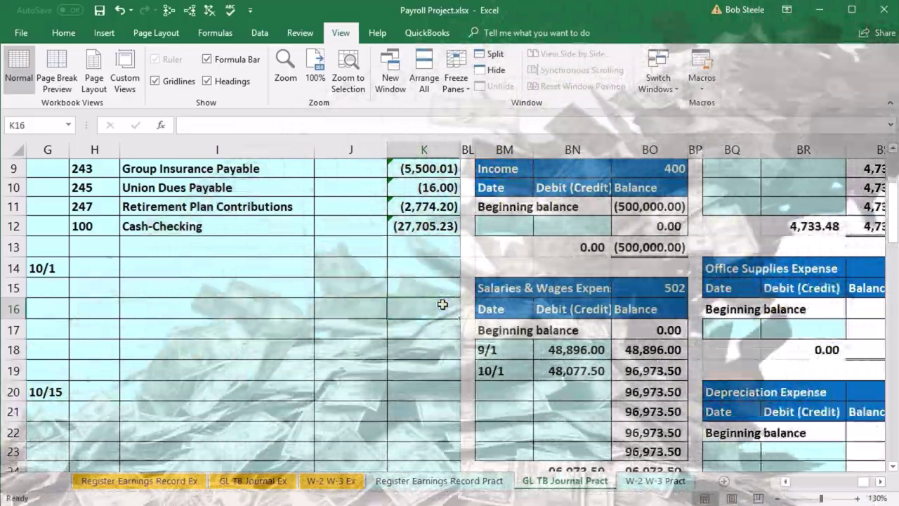
key("ctrl+Right")
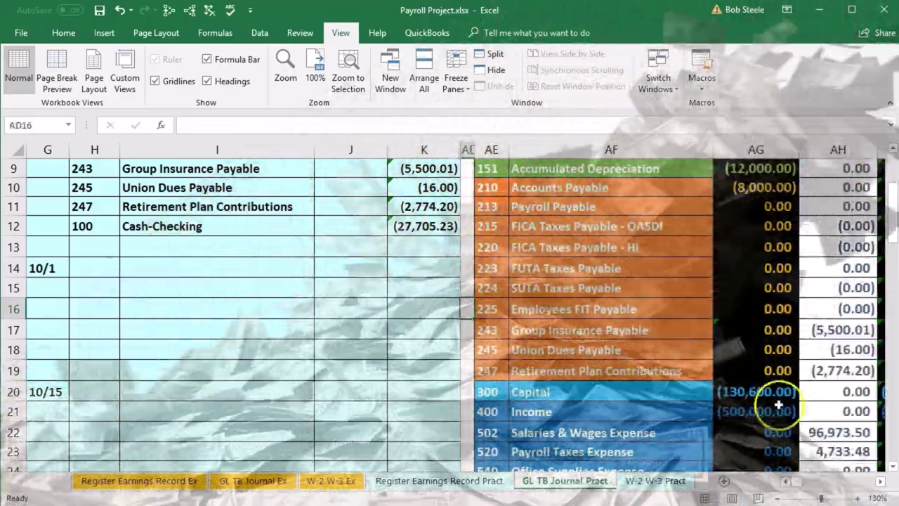
- Check the Salaries & Wages Expense posted and ending figures in the trial balance
left_click(836, 430)
key("Right")
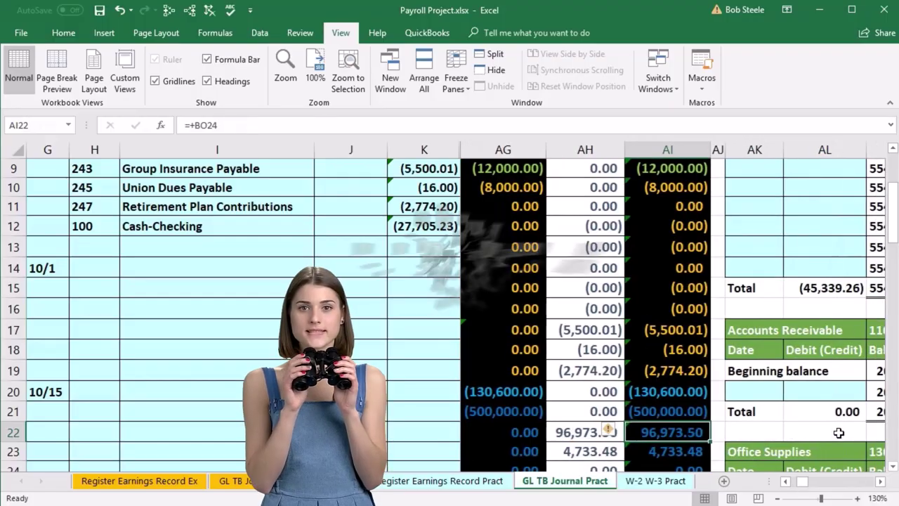
key("Left")
key("Left")
key("Left")
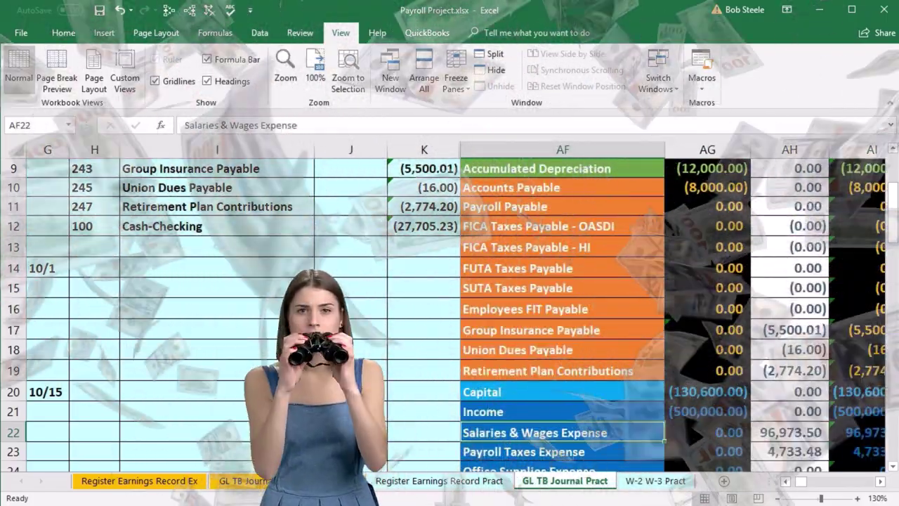
- Narrow column AF (Account Name) so the Ending balances sit beside the journal
scroll(691, 170, "up", 3)
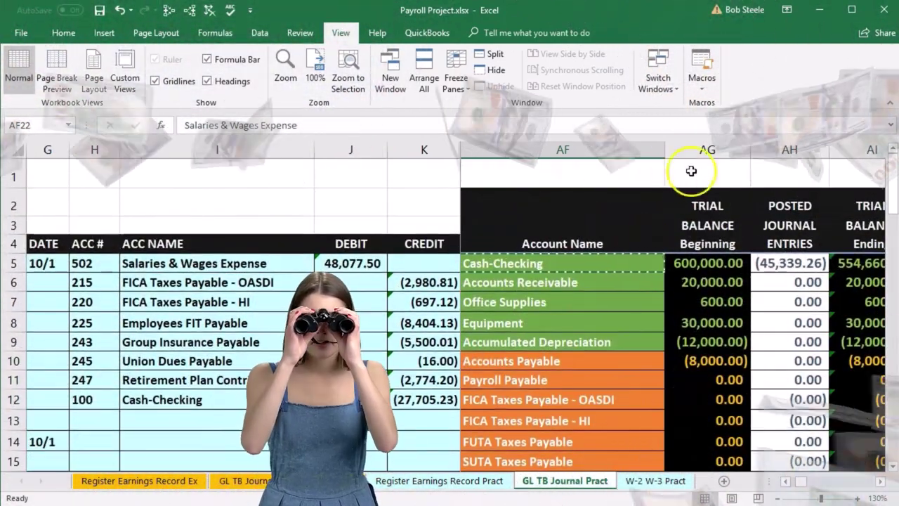
left_click_drag(665, 151, 640, 154)
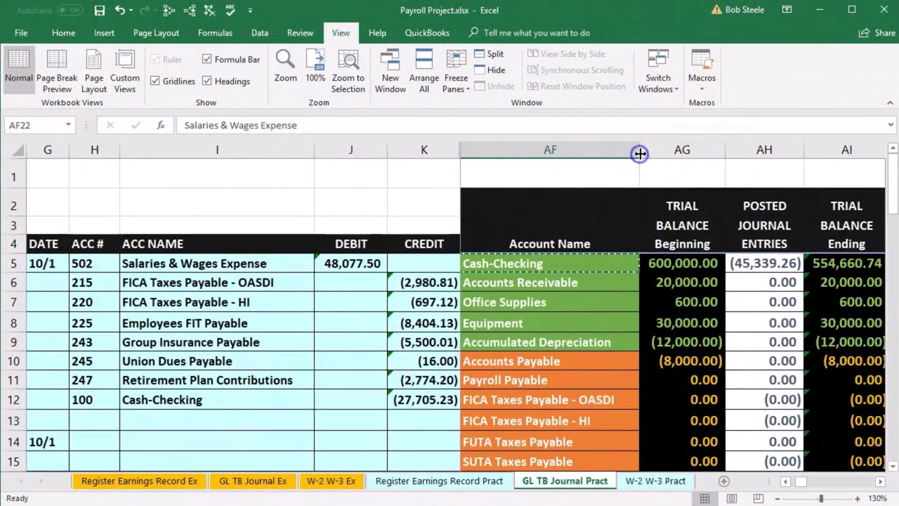
left_click(384, 321)
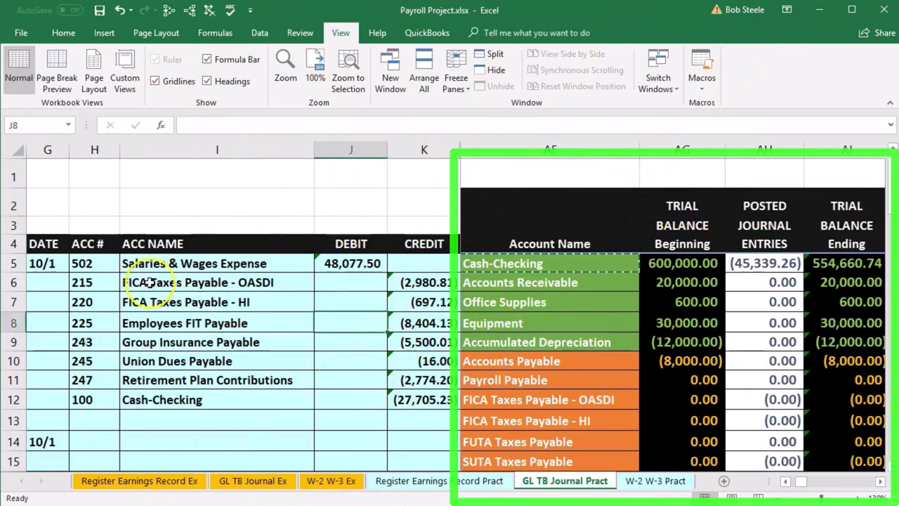
left_click_drag(80, 279, 155, 278)
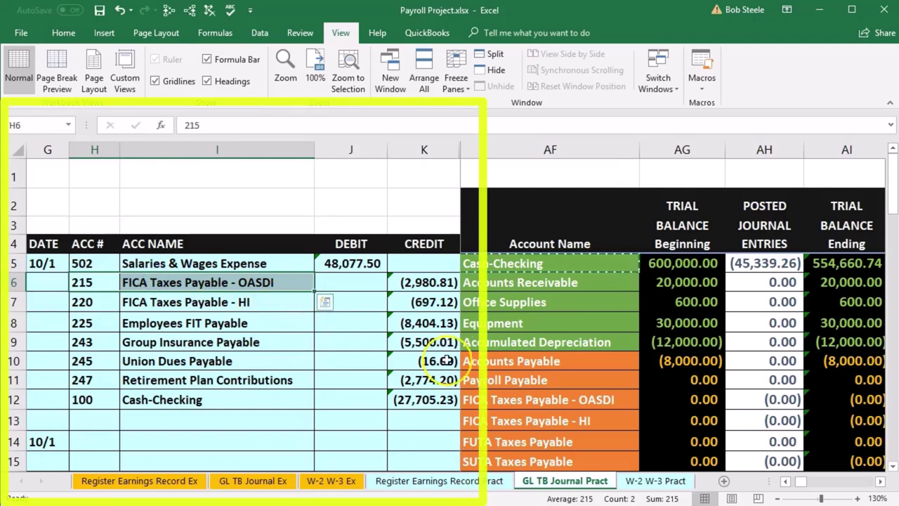
key("Right")
key("Right")
key("Right")
key("Right")
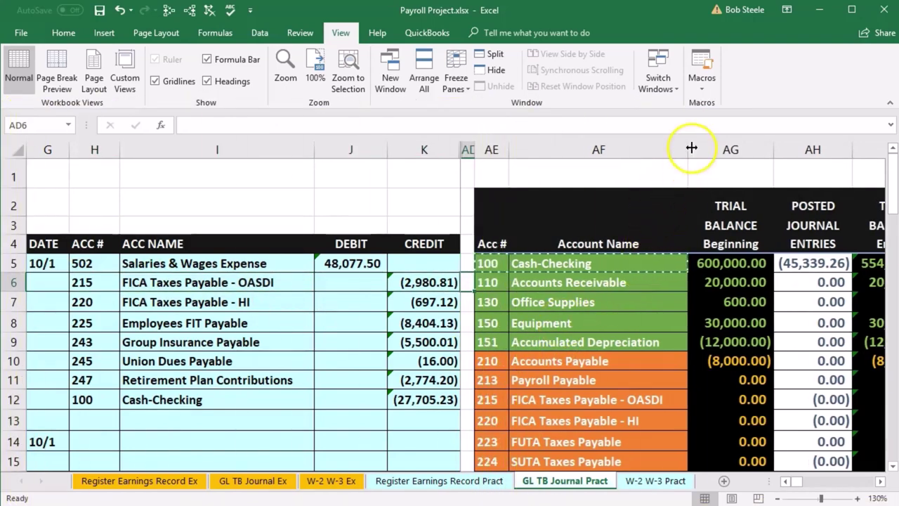
left_click_drag(666, 148, 656, 150)
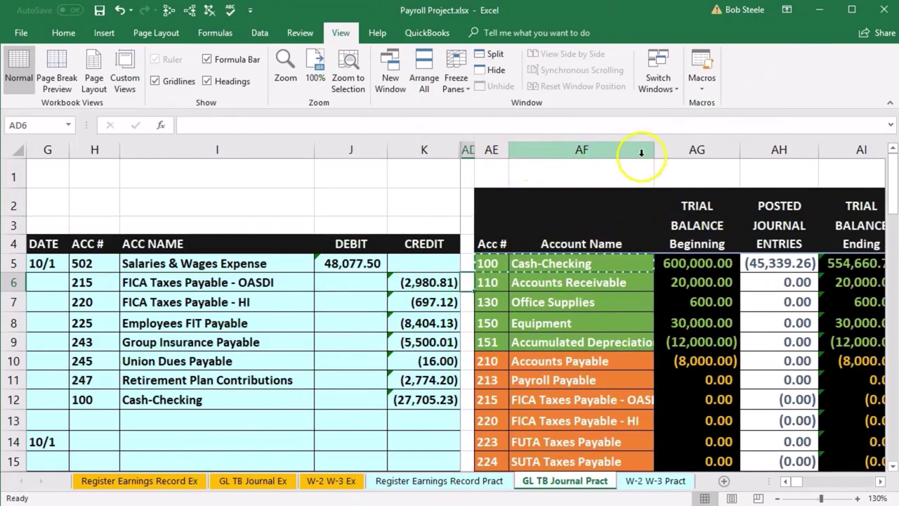
left_click_drag(646, 149, 648, 151)
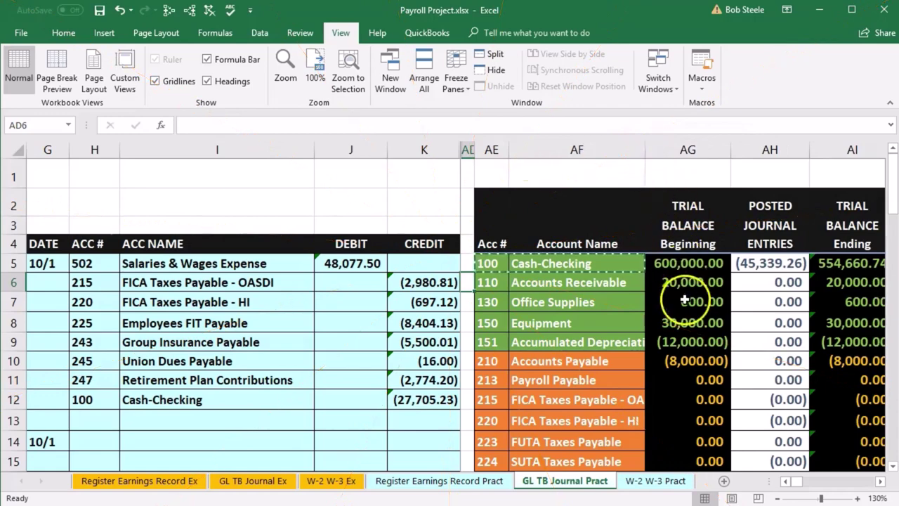
scroll(595, 379, "down", 1)
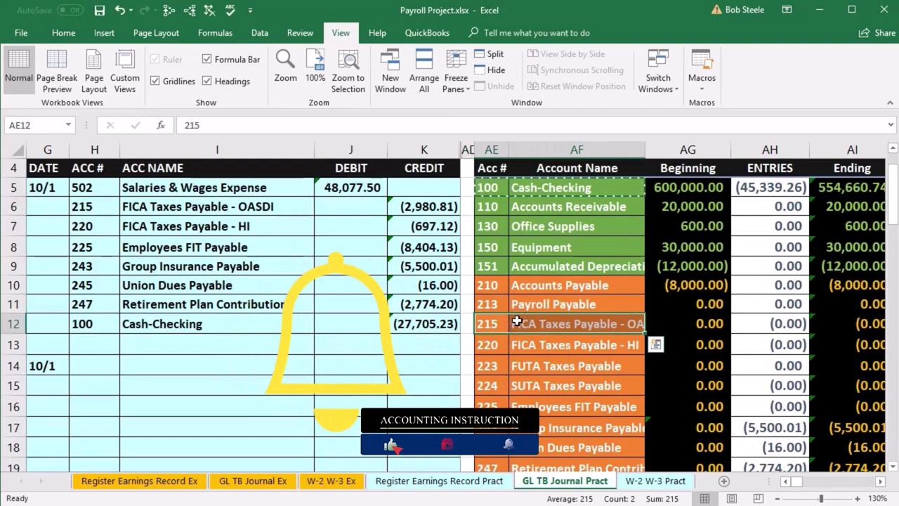
- Move right across the ledgers to bring FICA Taxes Payable - OASDI 215 into view
key("Right")
key("Right")
key("Right")
key("Right")
key("Right")
key("Right")
key("Right")
key("Right")
key("Right")
key("Right")
key("Right")
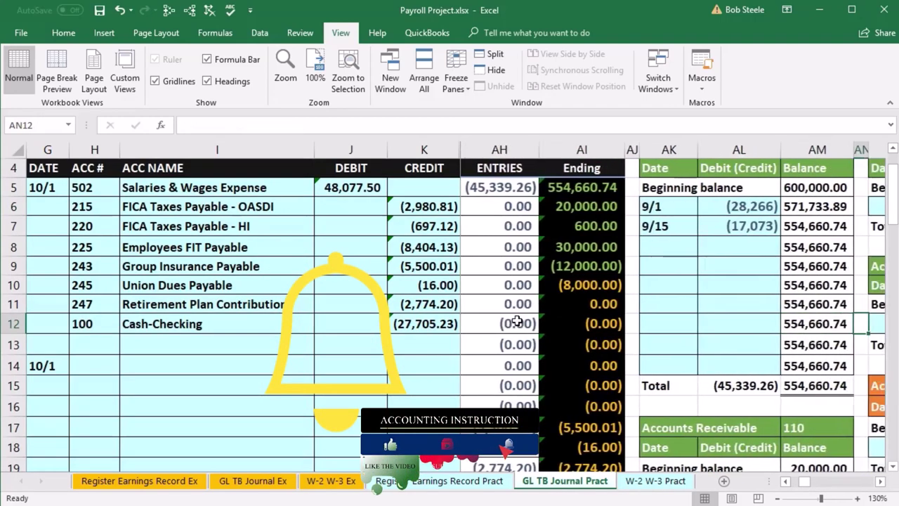
key("Right")
key("Right")
key("Right")
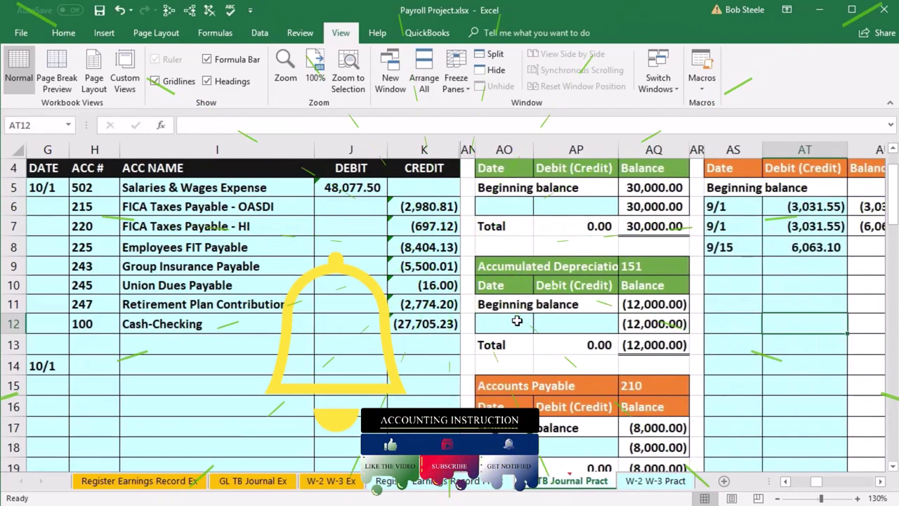
scroll(564, 352, "down", 4)
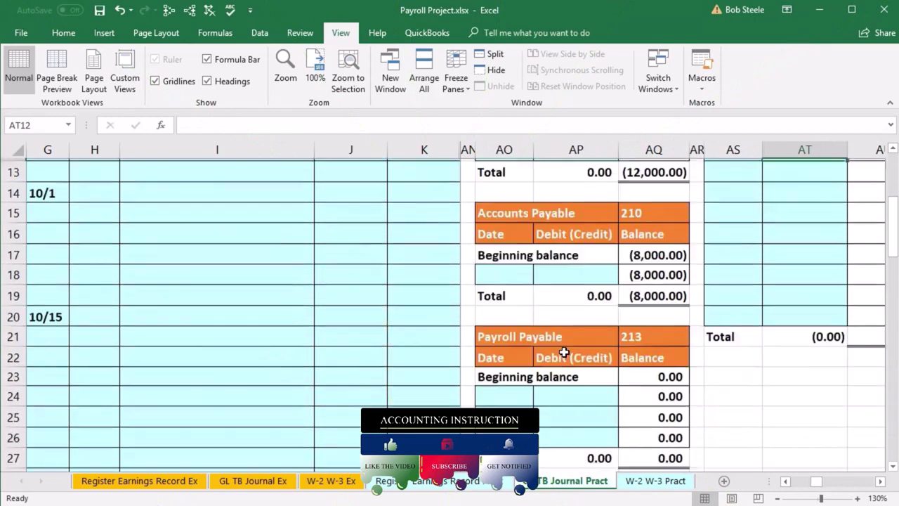
scroll(667, 376, "up", 5)
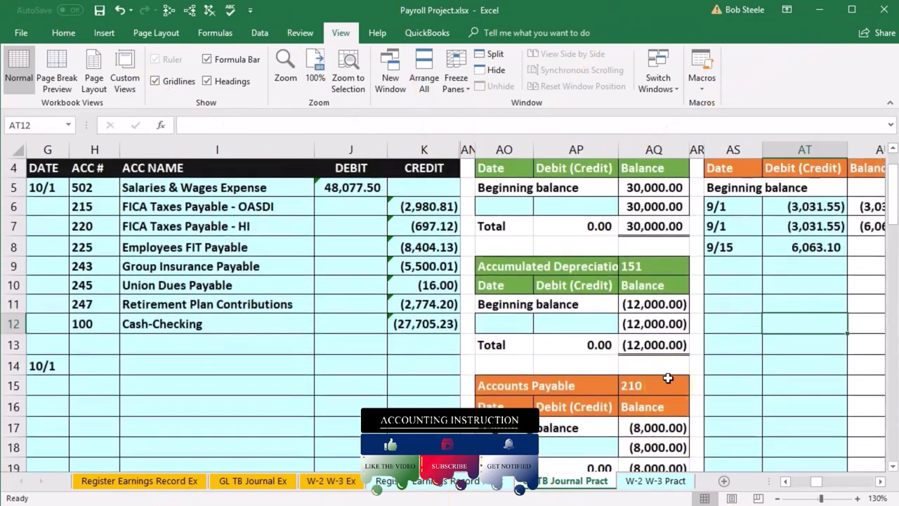
key("Right")
key("Right")
key("Right")
key("Right")
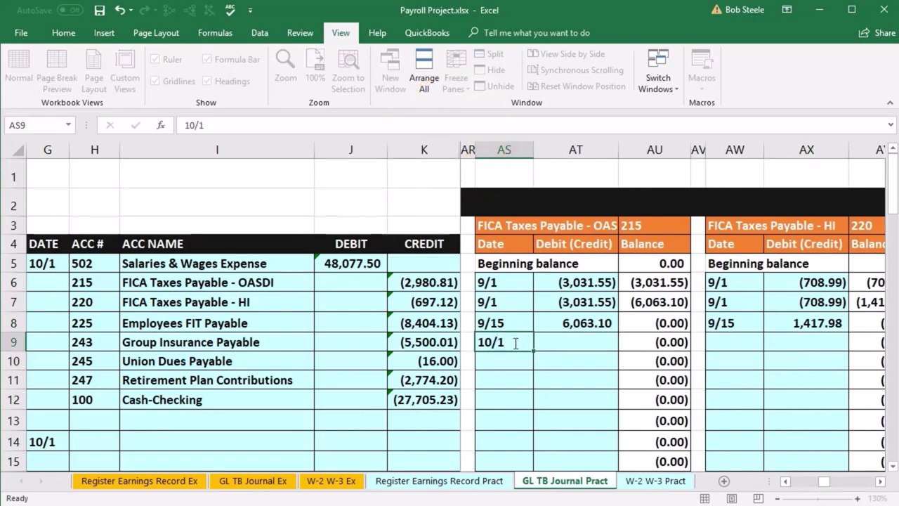
- Enter 10/1 in the OASDI ledger with a credit linked to K6, showing (2,980.81)
left_click(515, 343)
type("10/1")
key("Tab")
left_click(555, 344)
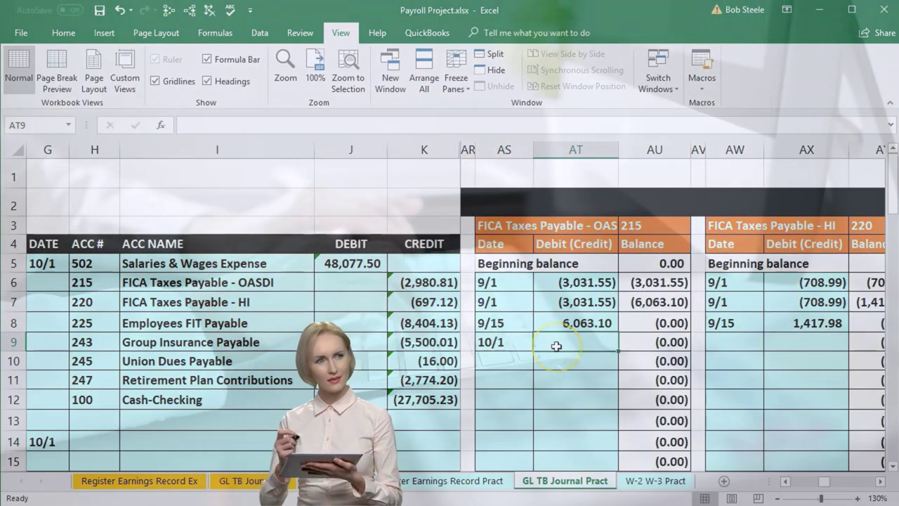
type("=")
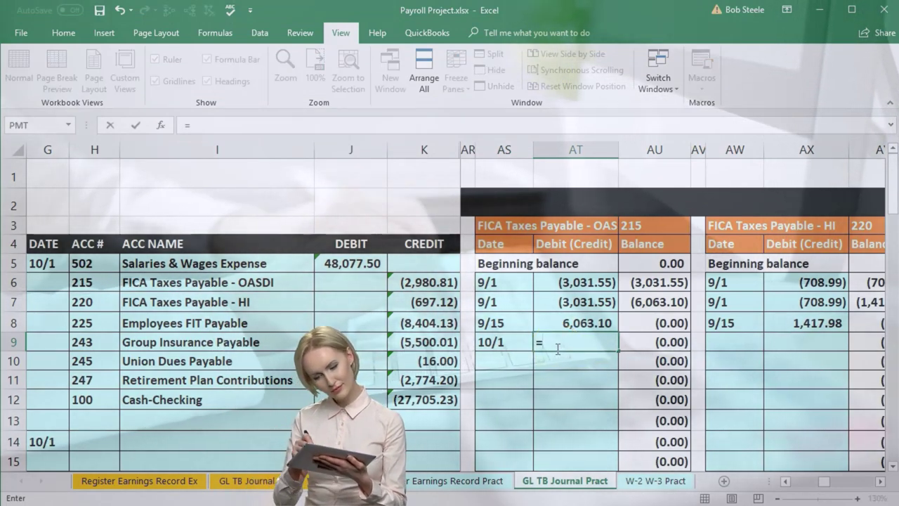
left_click(438, 282)
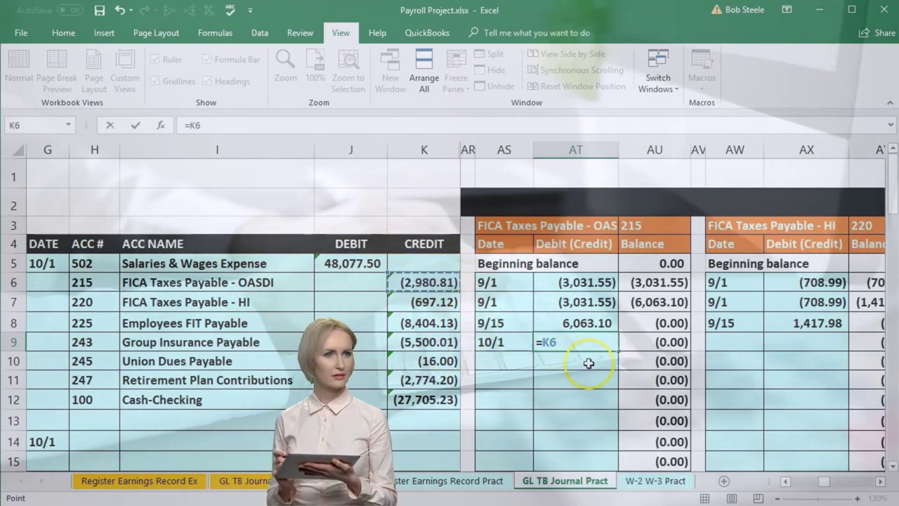
key("Return")
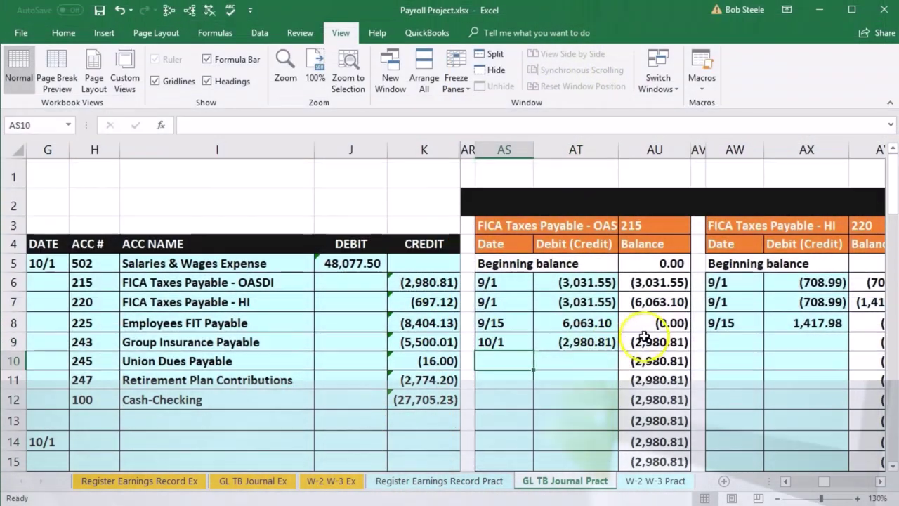
left_click(643, 340)
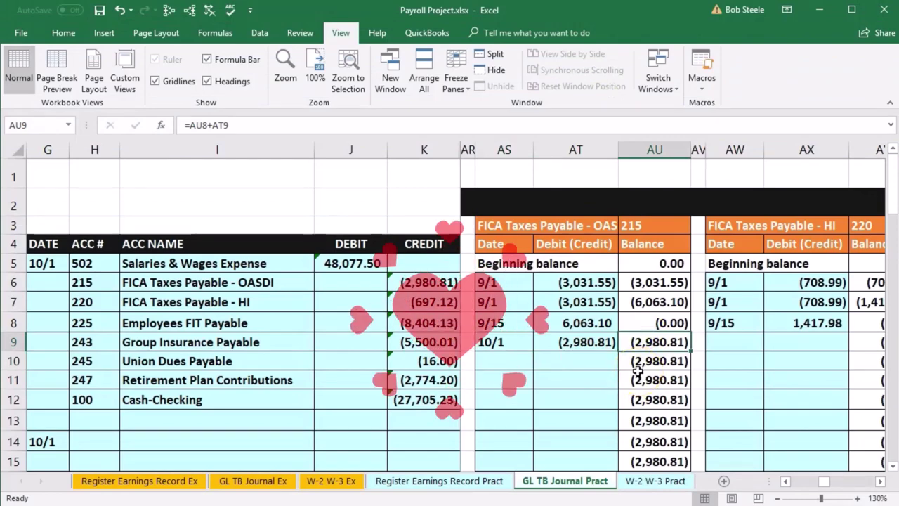
left_click(450, 371)
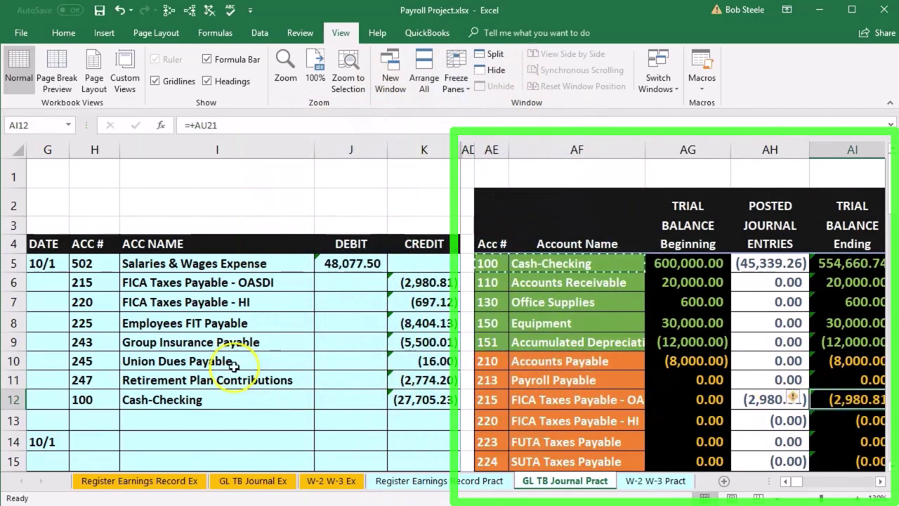
- Locate the FICA Taxes Payable - HI journal line and its trial balance account, then bring ledger 220 into view
left_click_drag(97, 308, 146, 304)
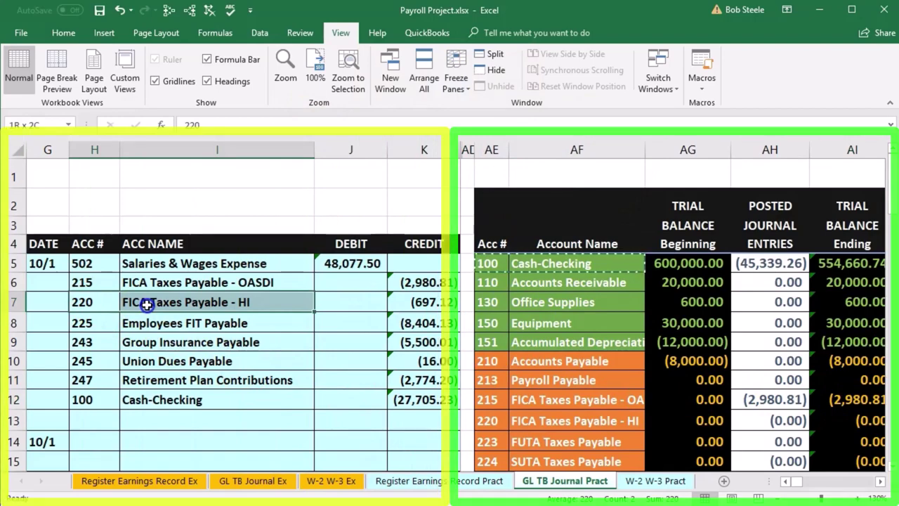
left_click_drag(490, 420, 528, 426)
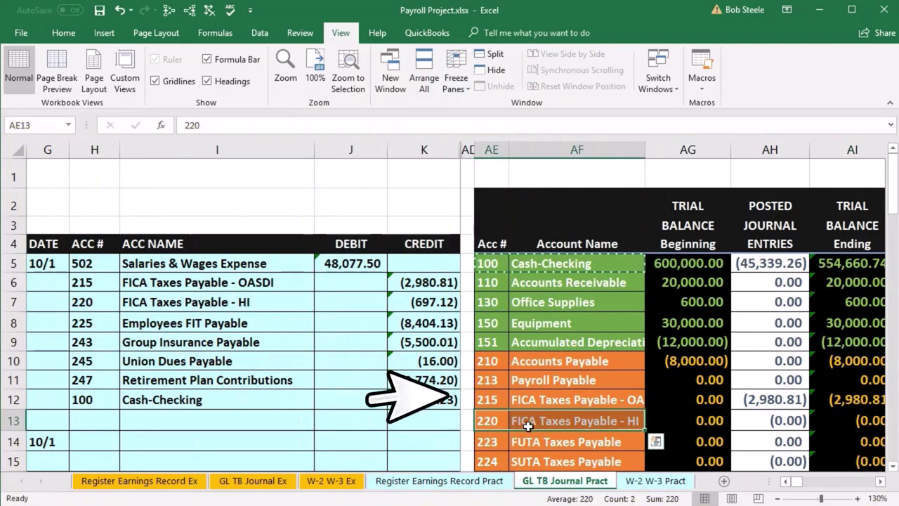
key("Right")
key("Right")
key("Right")
key("Right")
key("Right")
key("Right")
key("Right")
key("Right")
key("Right")
key("Right")
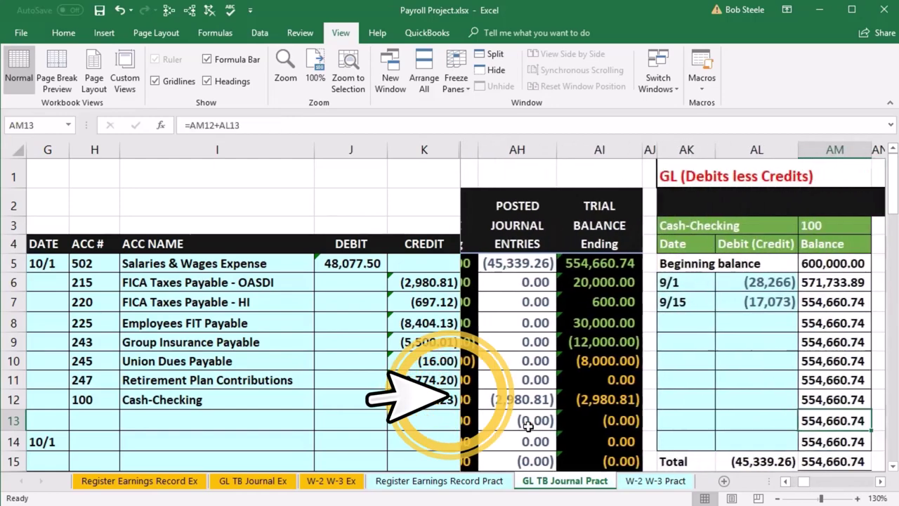
key("Right")
key("Right")
key("Right")
key("Right")
key("Right")
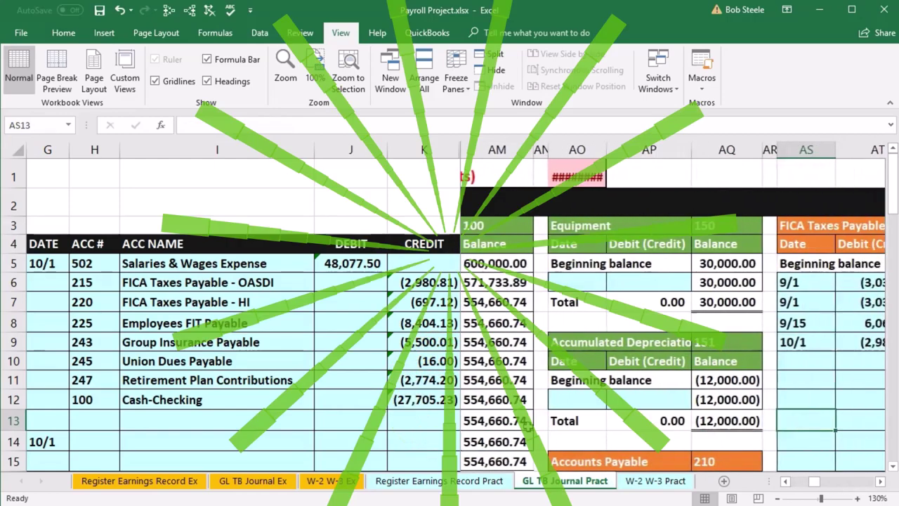
key("Right")
key("Right")
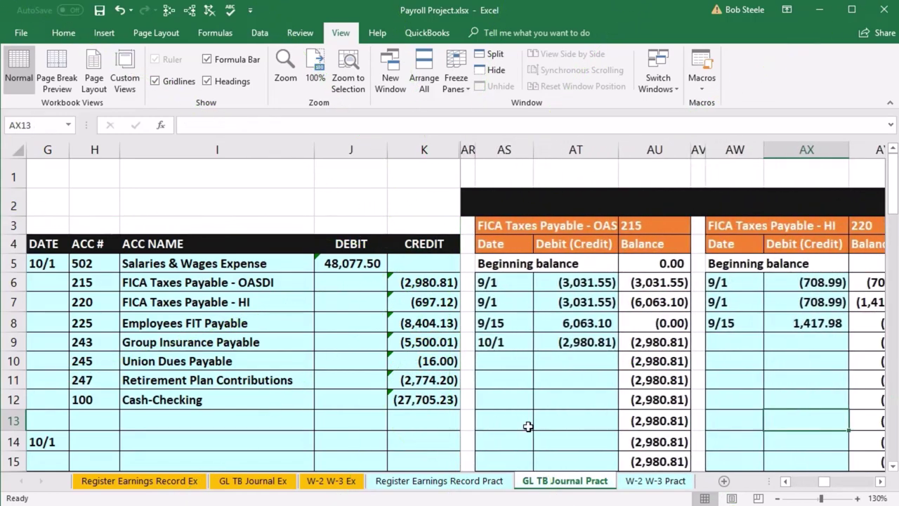
key("Right")
key("Right")
key("Right")
key("Right")
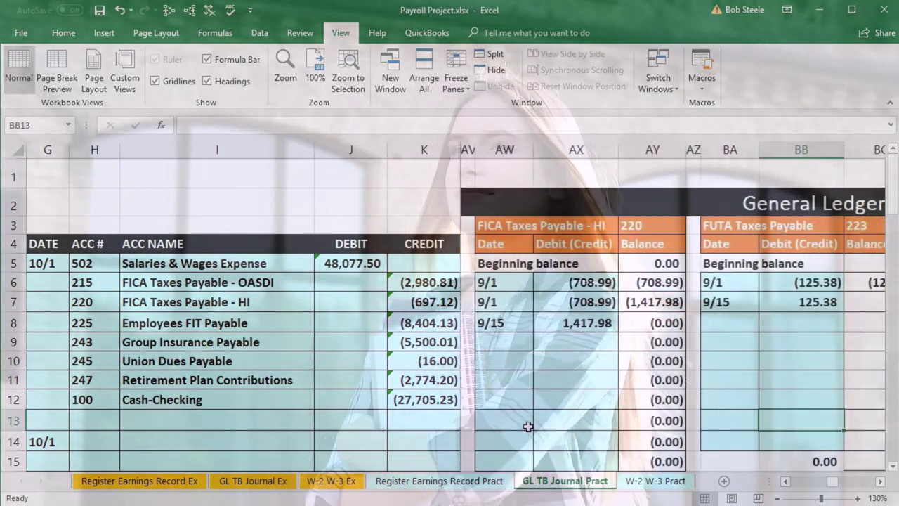
- Post a 10/1 entry linked to K7's (697.12) in the HI ledger and verify the trial balance
left_click(499, 342)
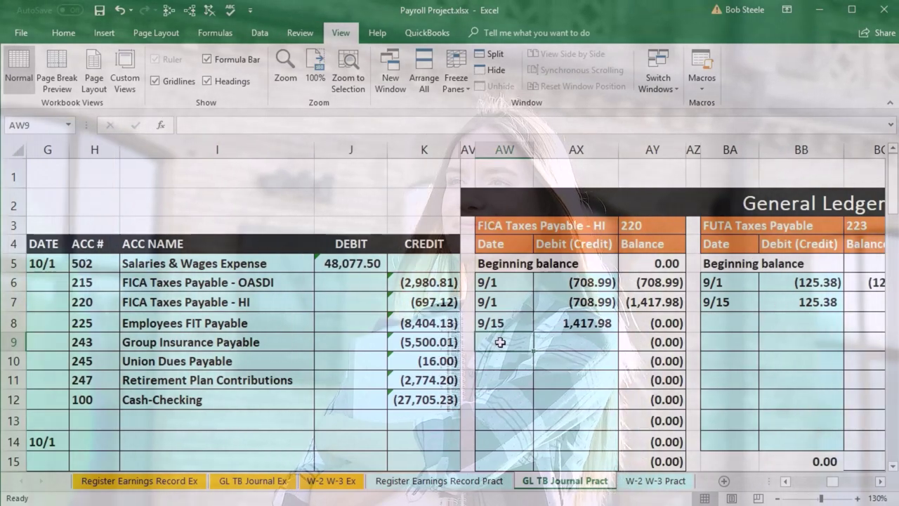
type("10/1")
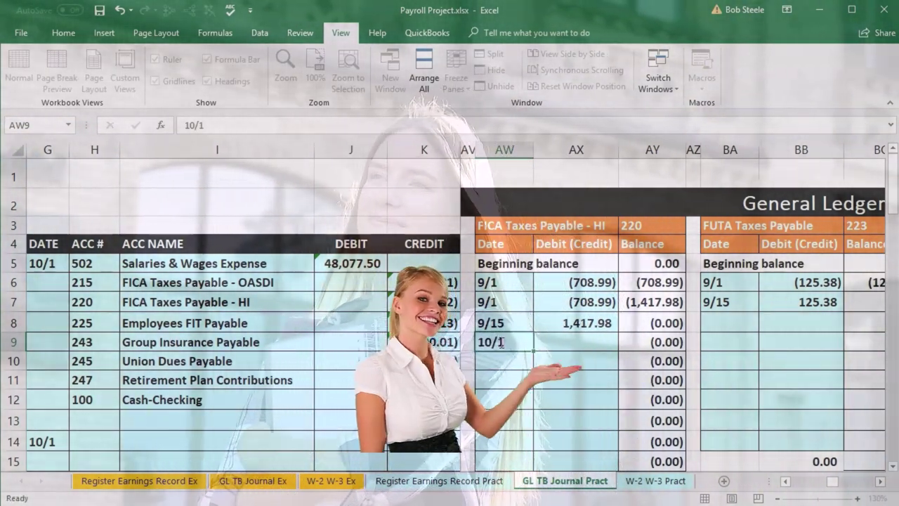
key("Tab")
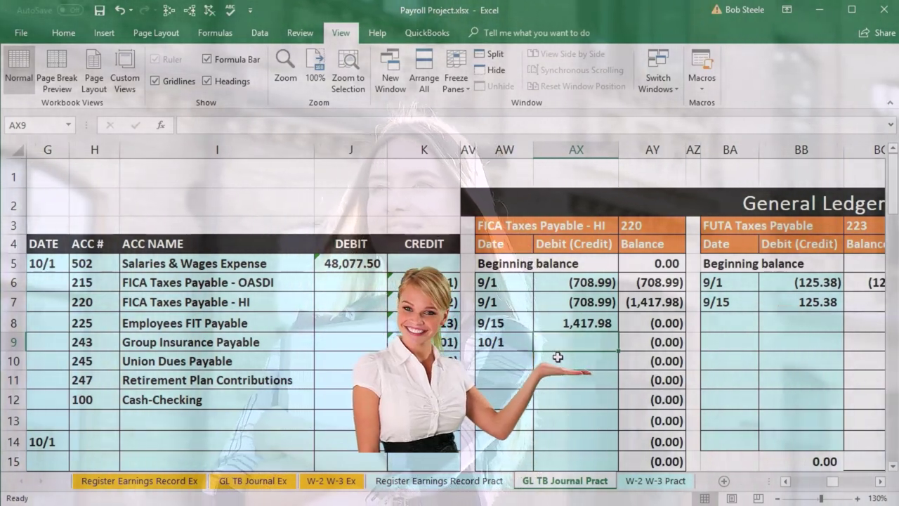
type("=")
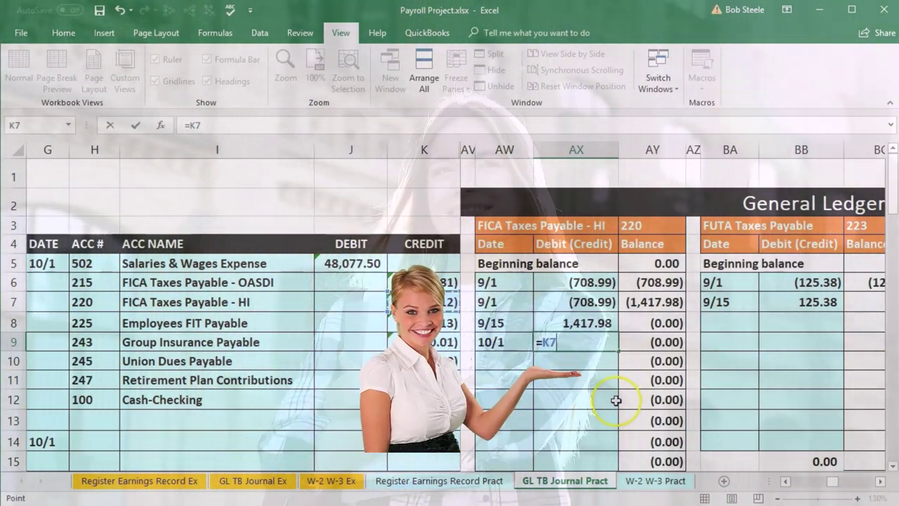
key("ctrl+Return")
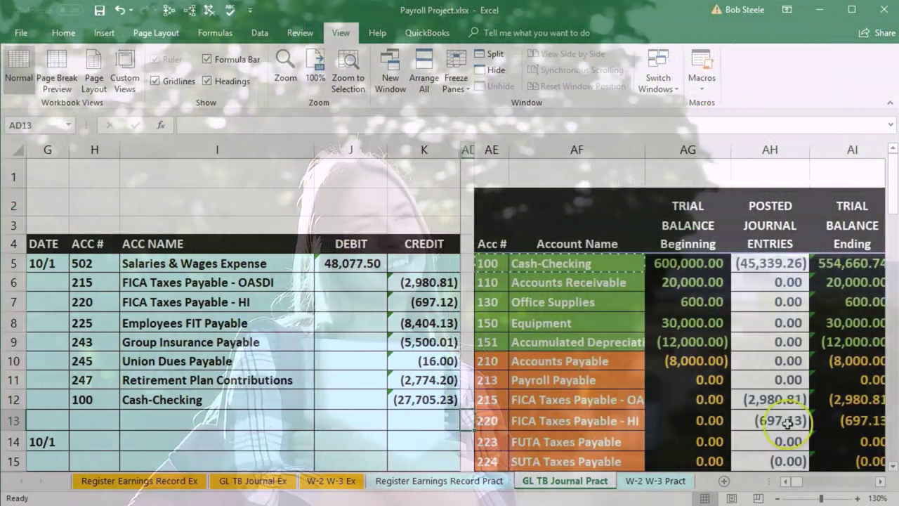
left_click(847, 419)
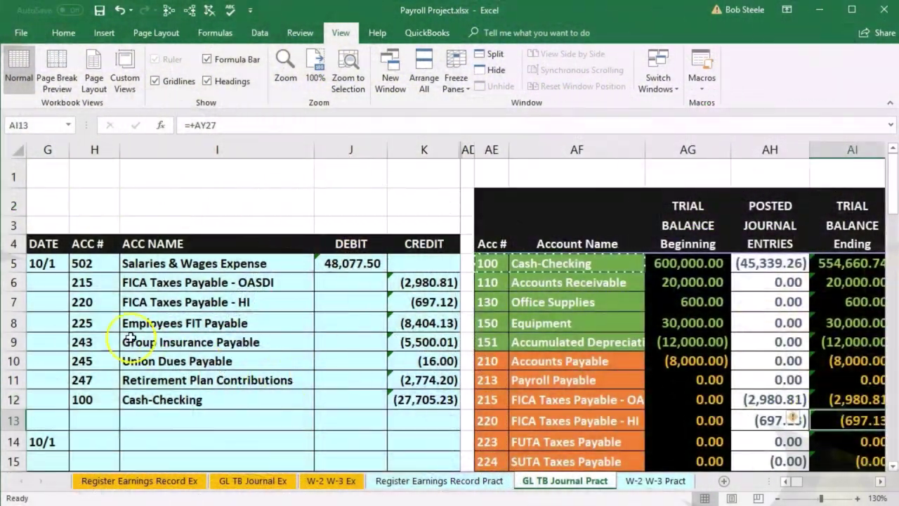
left_click_drag(91, 323, 140, 323)
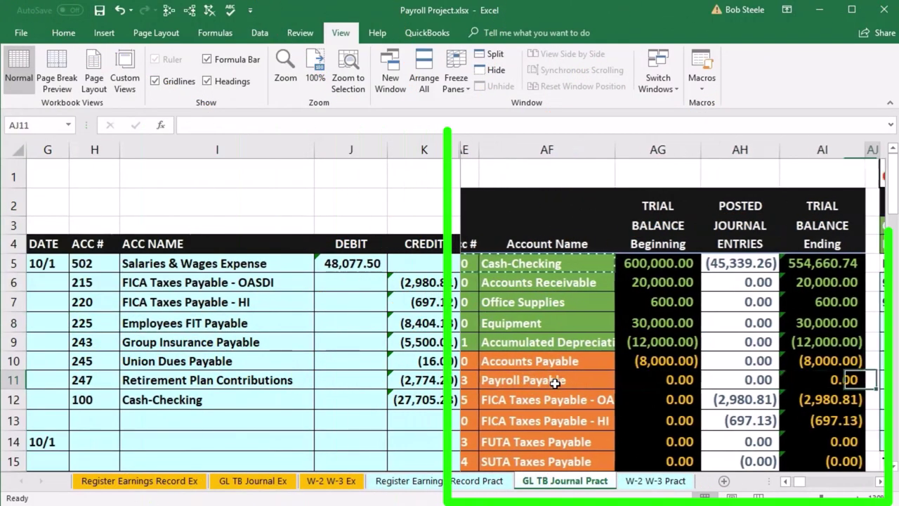
- Link ledger 225's 10/1 row to K8, posting (8,404.13), then return to the trial balance
key("Right")
key("Right")
key("Right")
key("Right")
key("Right")
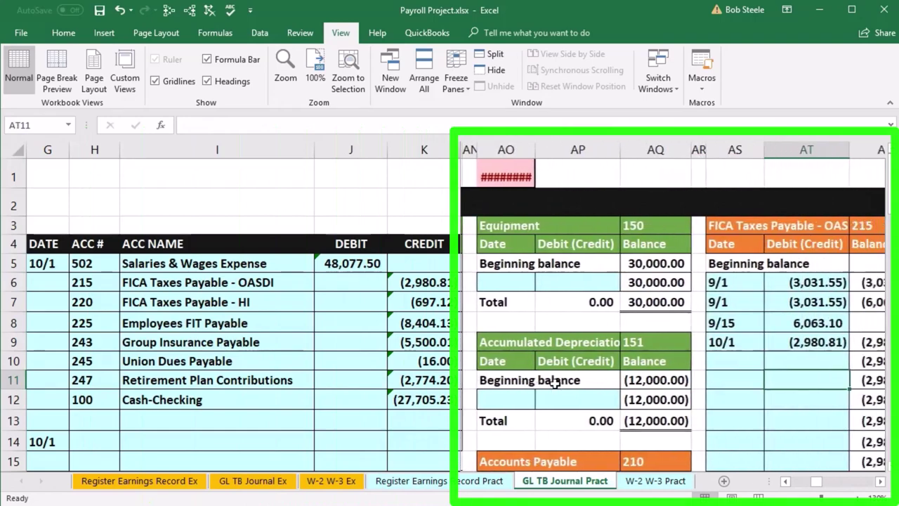
key("Right")
key("Right")
key("Right")
key("Right")
key("Right")
key("Right")
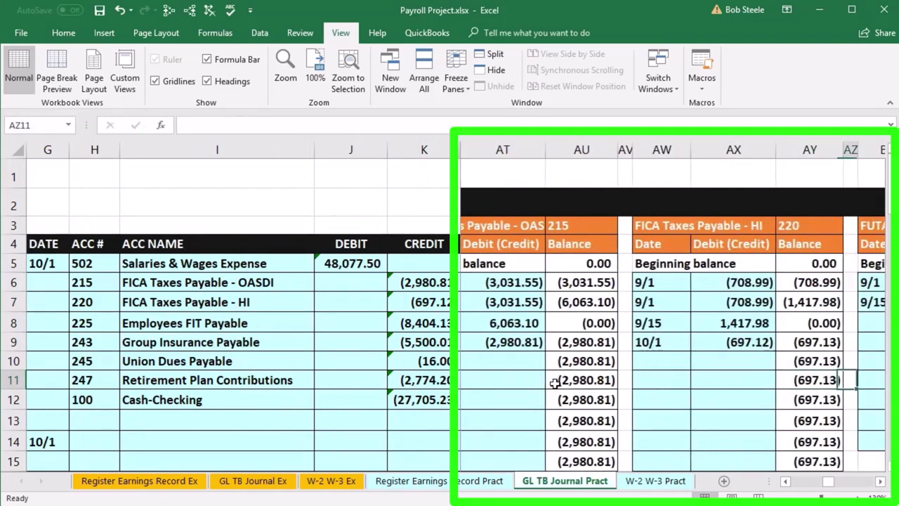
key("Right")
key("Right")
key("Right")
key("Right")
key("Right")
key("Right")
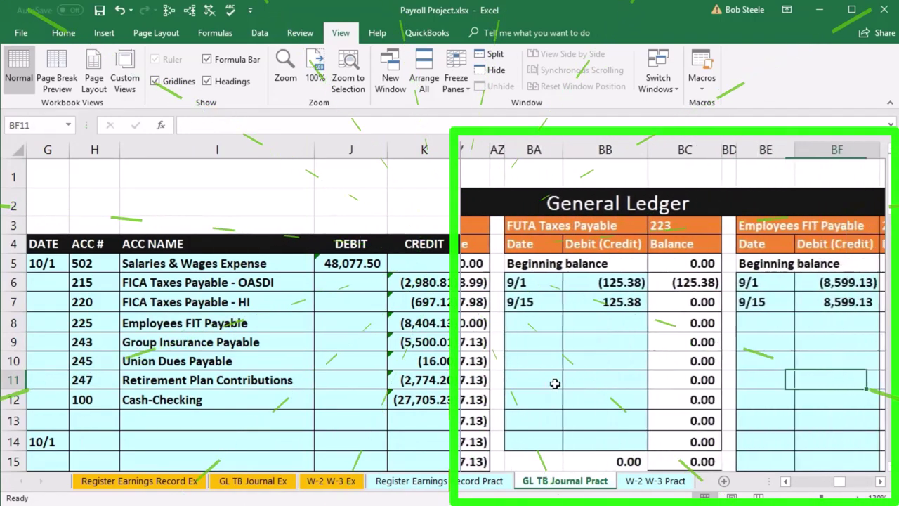
key("Left")
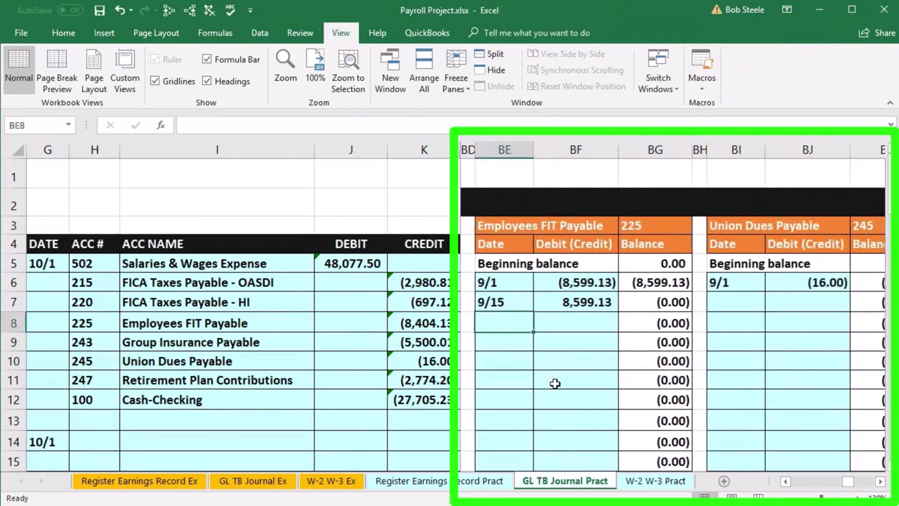
type("10/1")
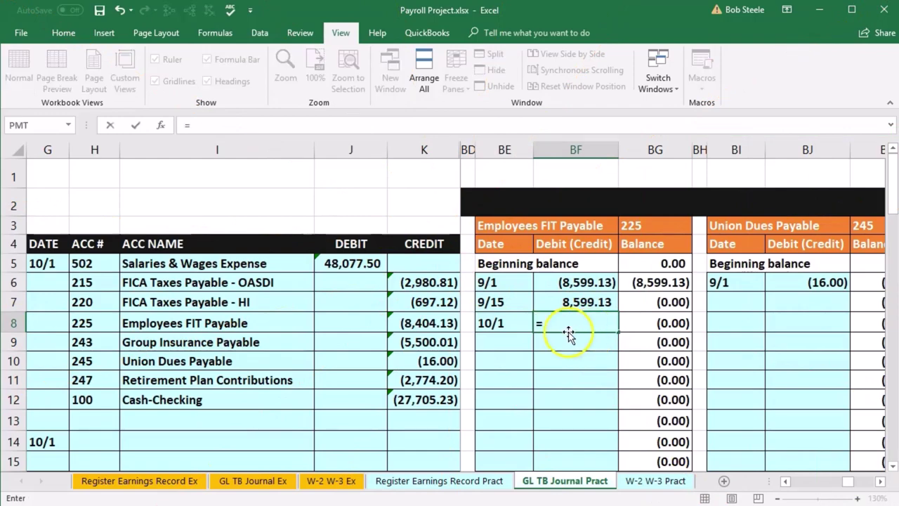
left_click(438, 320)
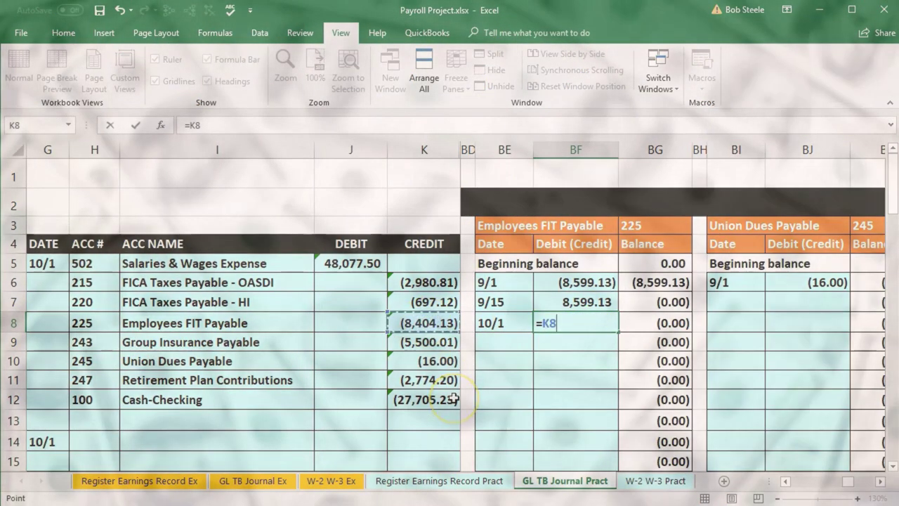
key("Return")
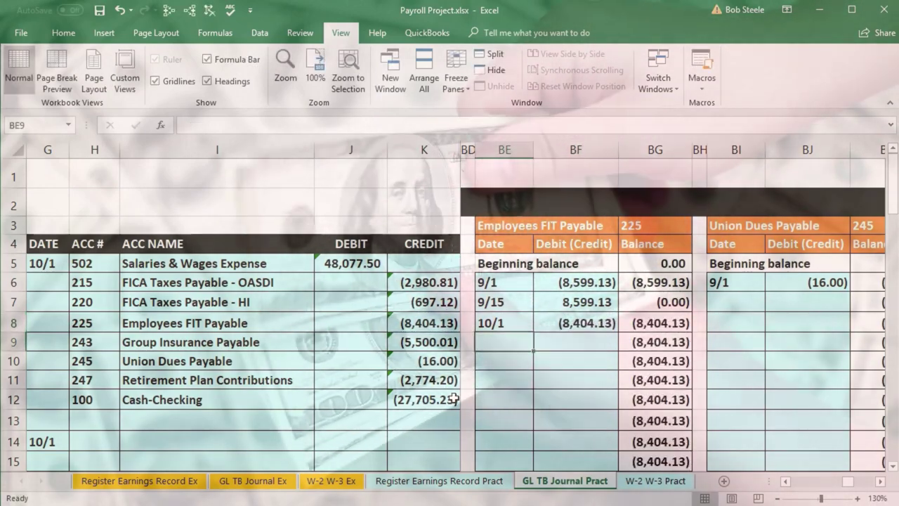
left_click(436, 359)
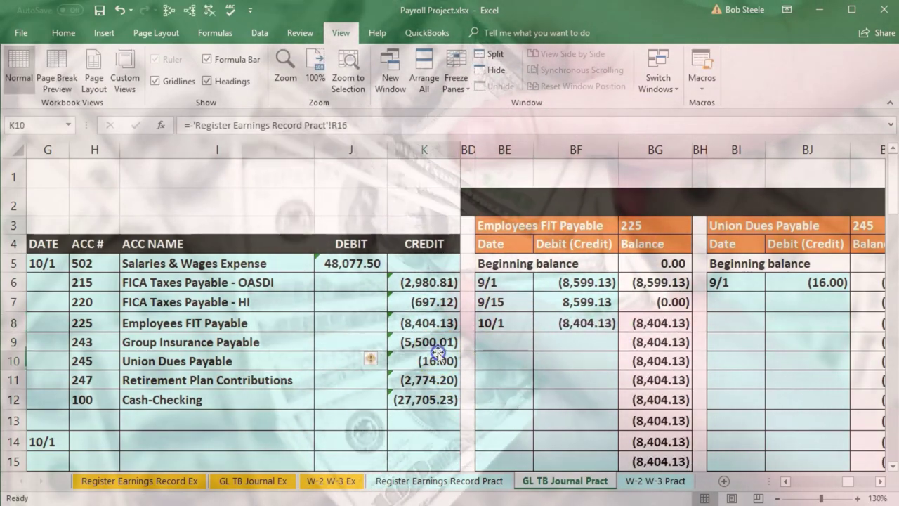
key("F6")
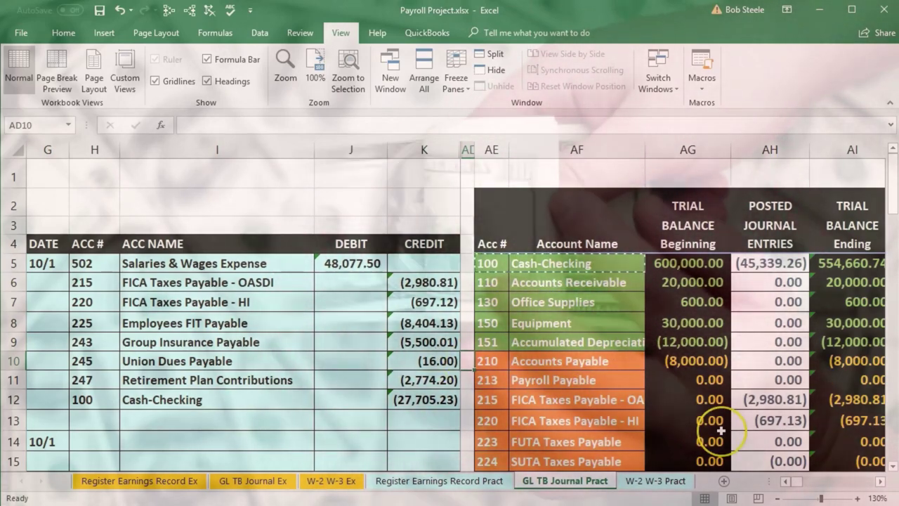
scroll(738, 429, "down", 1)
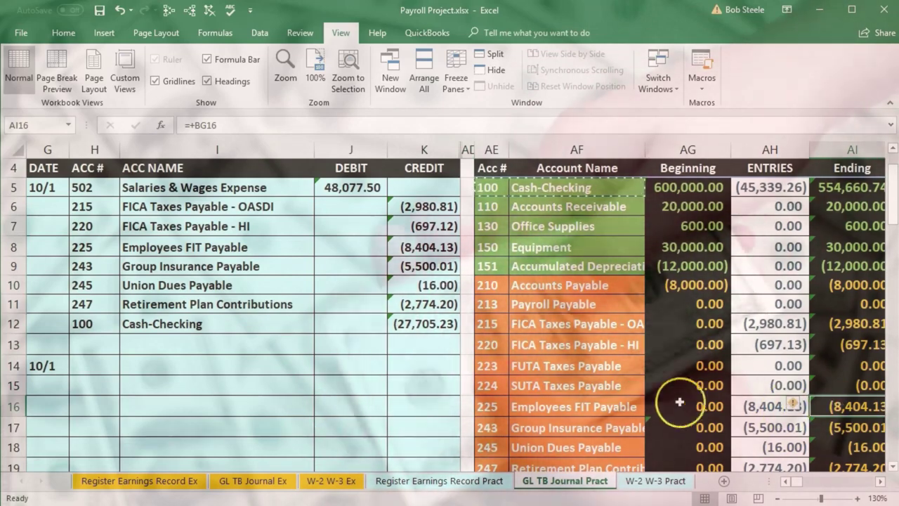
- Check the FIT trial balance line and bring the Group Insurance Payable account 243 ledger into view
left_click(630, 402)
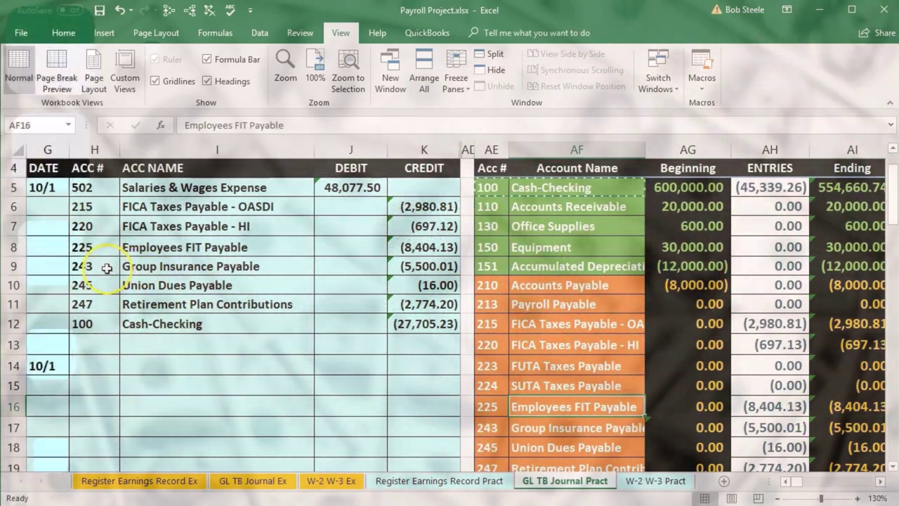
left_click_drag(105, 268, 154, 266)
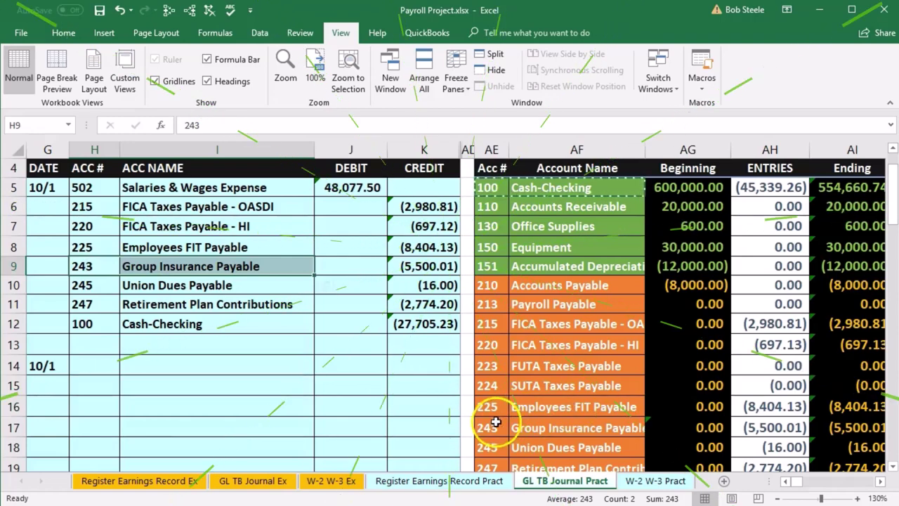
left_click_drag(491, 427, 524, 430)
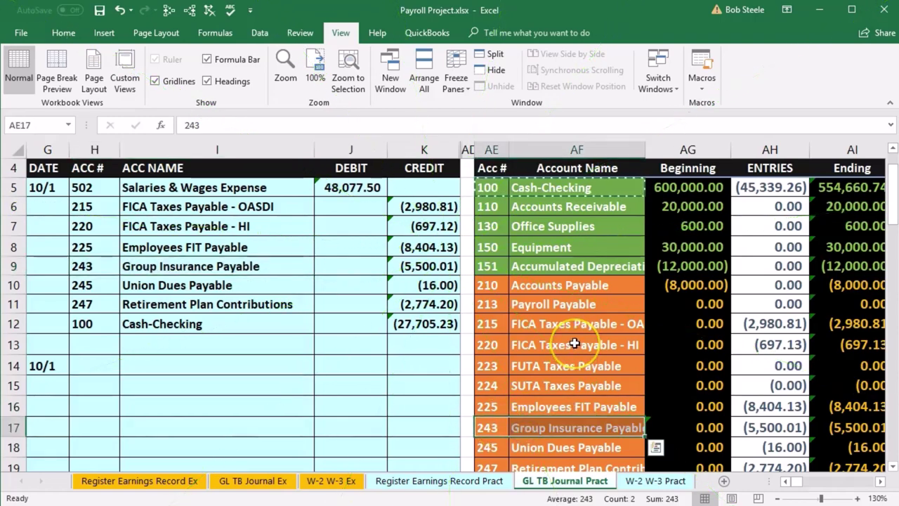
key("Right")
key("Right")
key("Right")
key("Right")
key("Right")
key("Right")
key("Right")
key("Right")
key("Right")
key("Right")
key("Right")
key("Right")
key("Right")
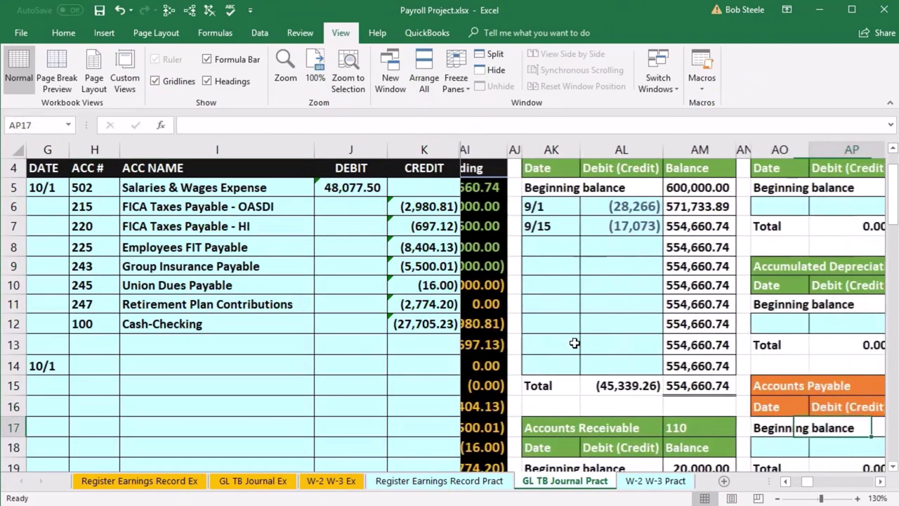
key("Right")
key("Right")
key("Right")
key("Right")
key("Right")
key("Right")
key("Right")
key("Right")
key("Right")
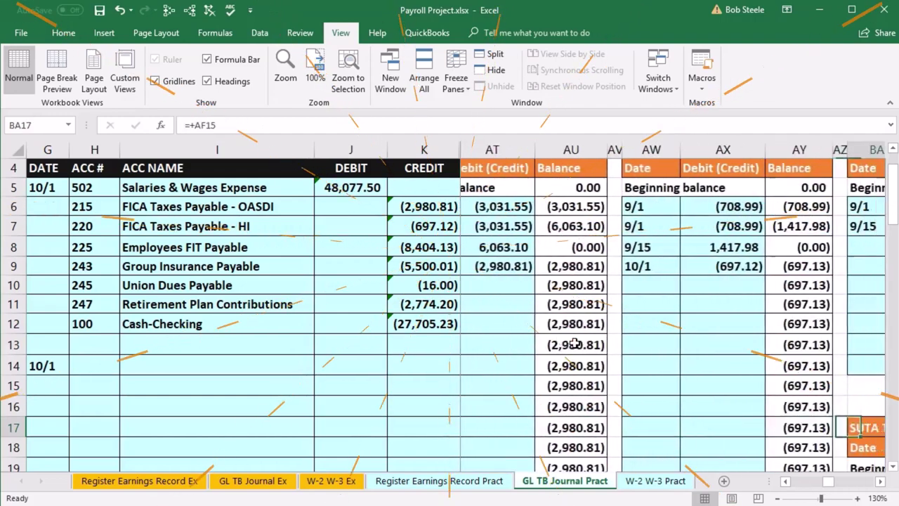
key("Right")
key("Right")
key("Right")
key("Right")
key("Right")
key("Right")
key("Right")
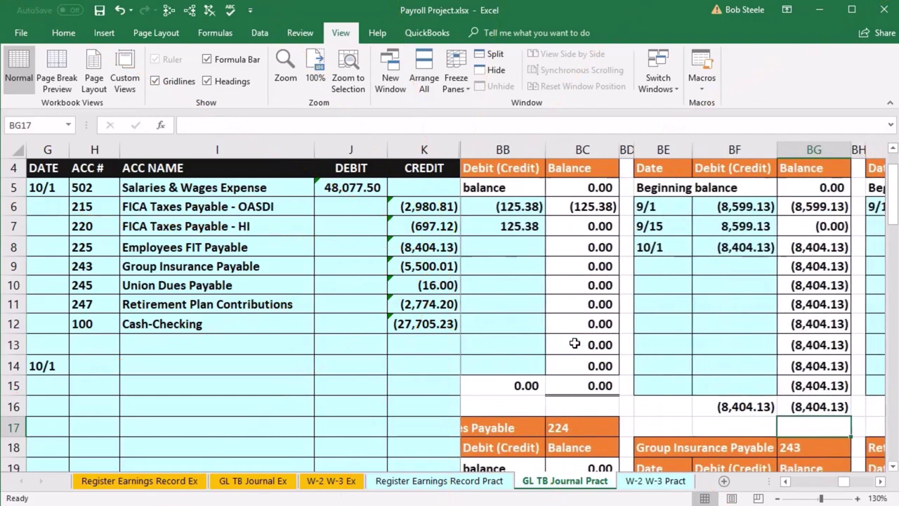
key("Right")
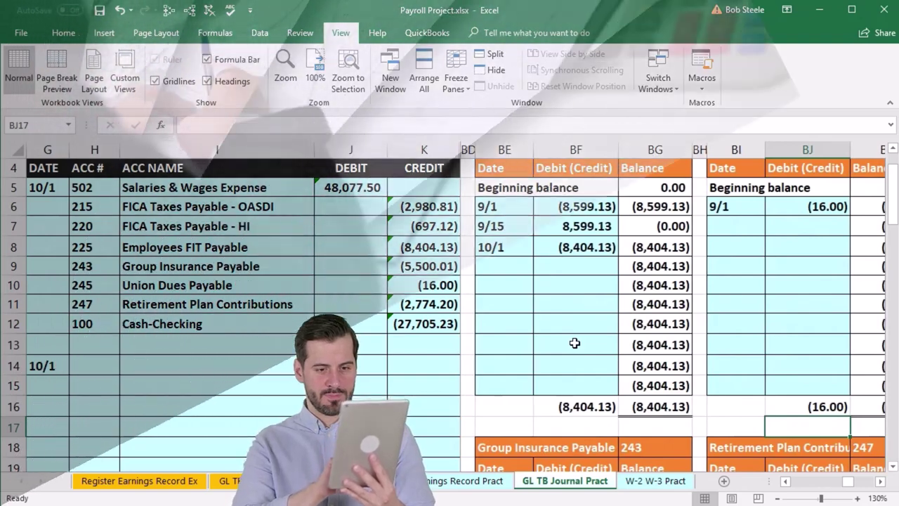
scroll(574, 342, "down", 2)
scroll(575, 343, "down", 1)
- Post a 10/1 credit of =K9 (5,500.01) to ledger 243, verifying the (11,000.02) balance
left_click(516, 411)
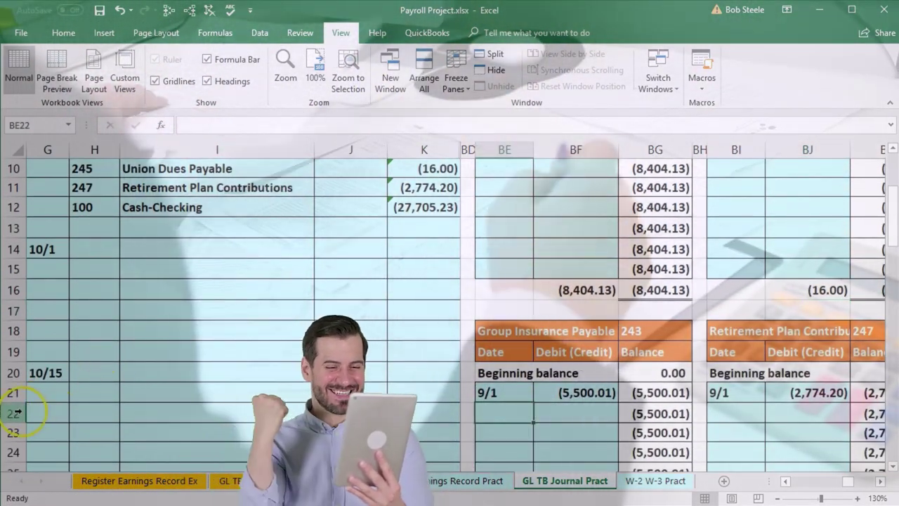
type("10/1")
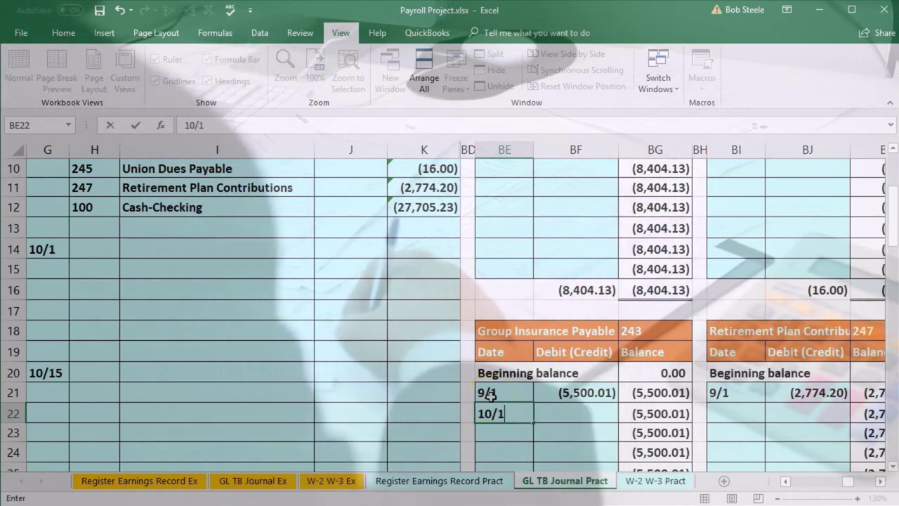
key("Tab")
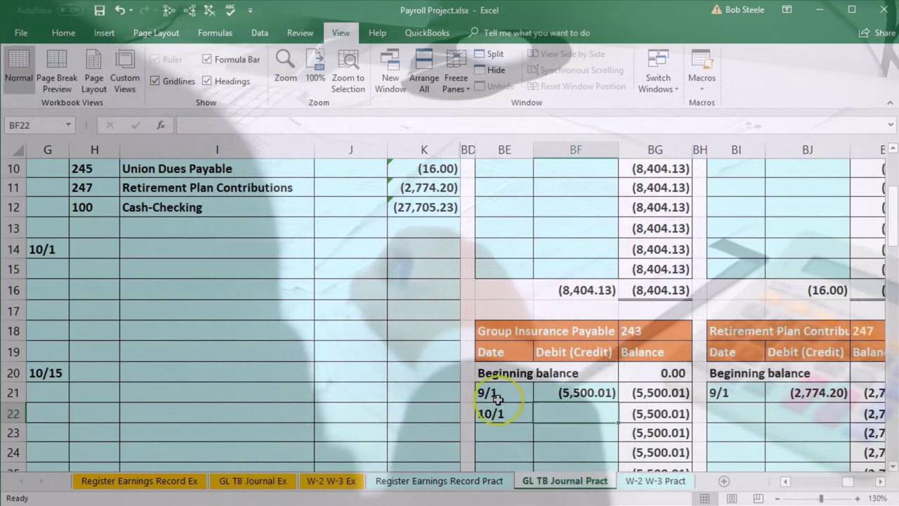
left_click(562, 418)
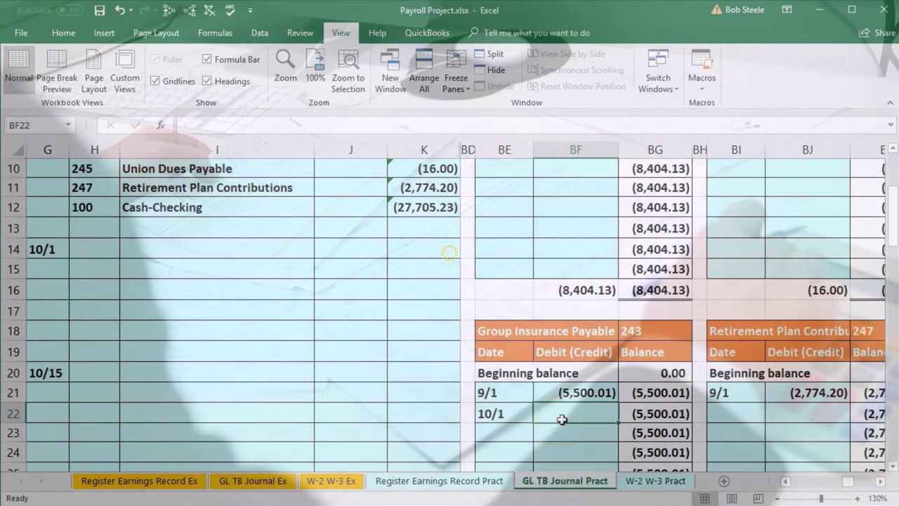
type("=")
scroll(411, 409, "up", 2)
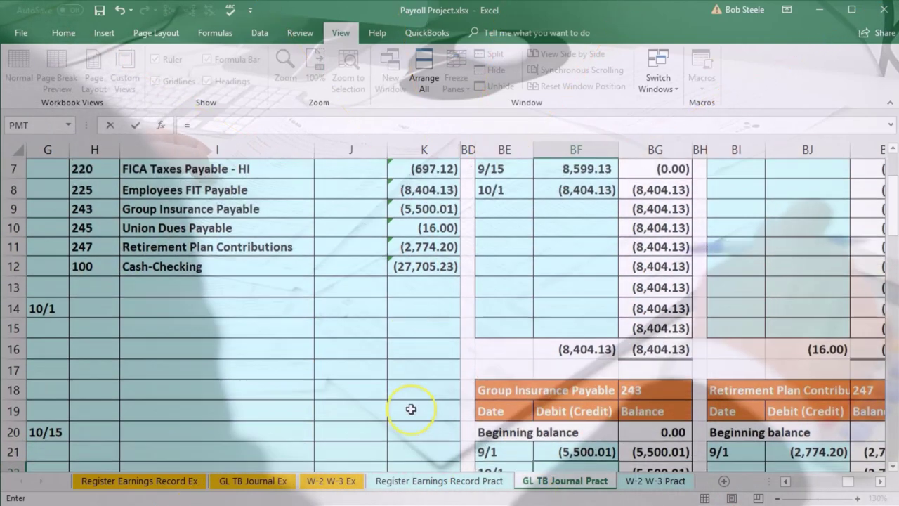
left_click(422, 266)
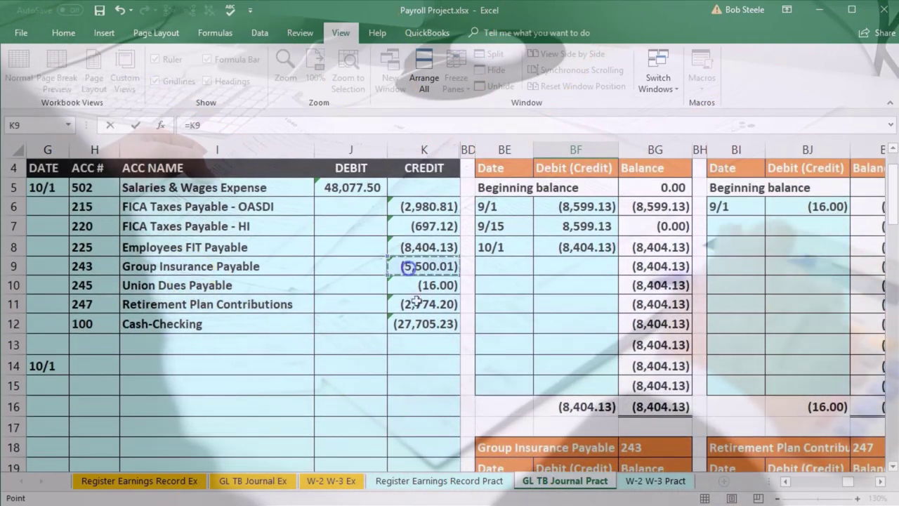
key("Return")
key("Left")
key("Down")
key("Down")
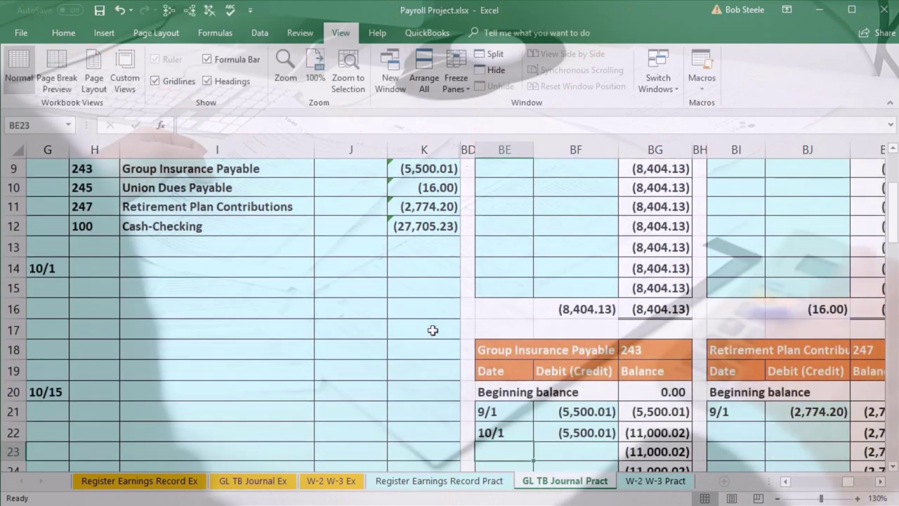
key("Up")
key("Up")
key("Up")
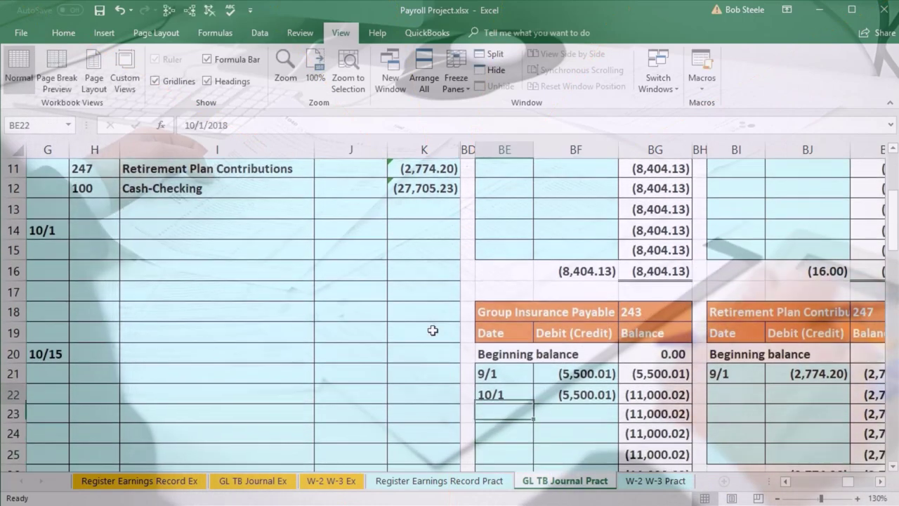
key("Right")
key("Right")
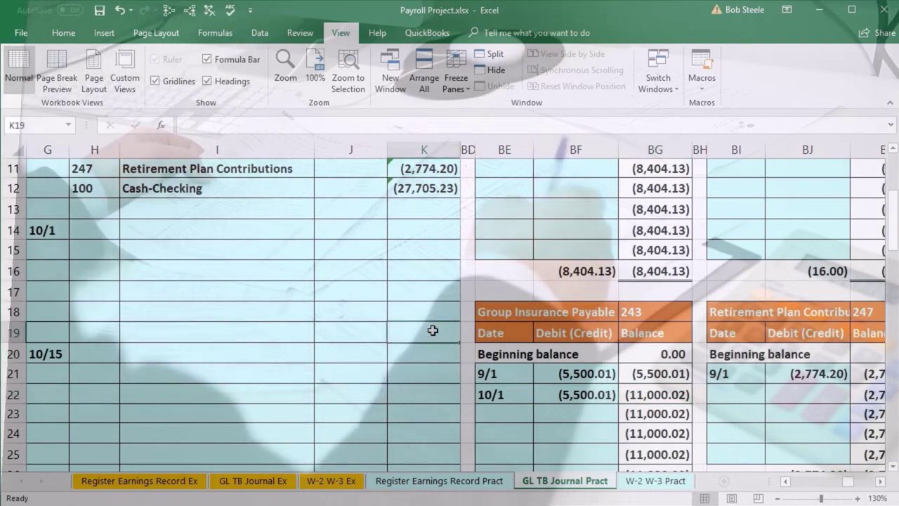
key("ctrl+Right")
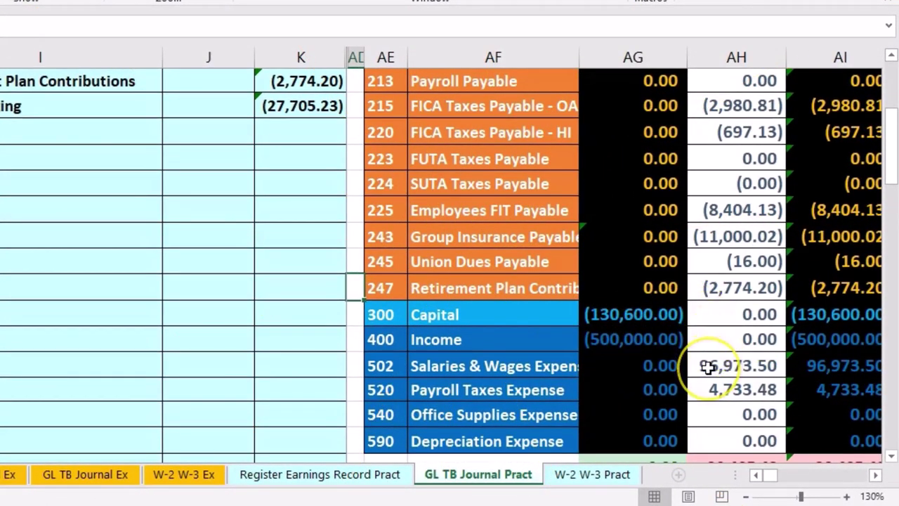
scroll(708, 366, "up", 1)
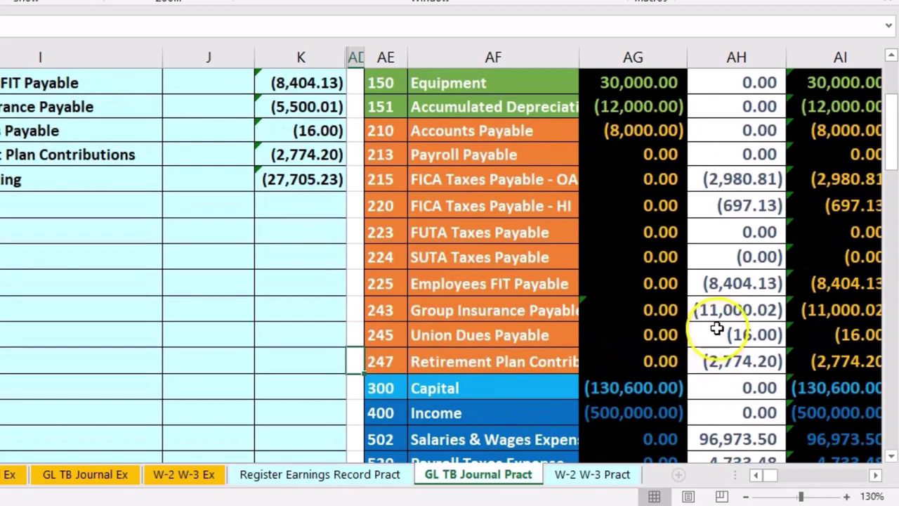
left_click(734, 310)
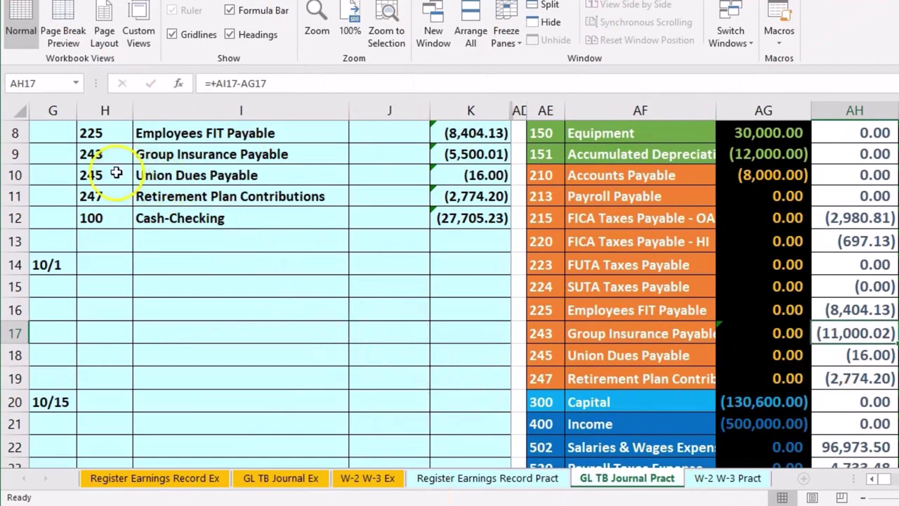
left_click_drag(116, 173, 177, 177)
left_click(610, 215)
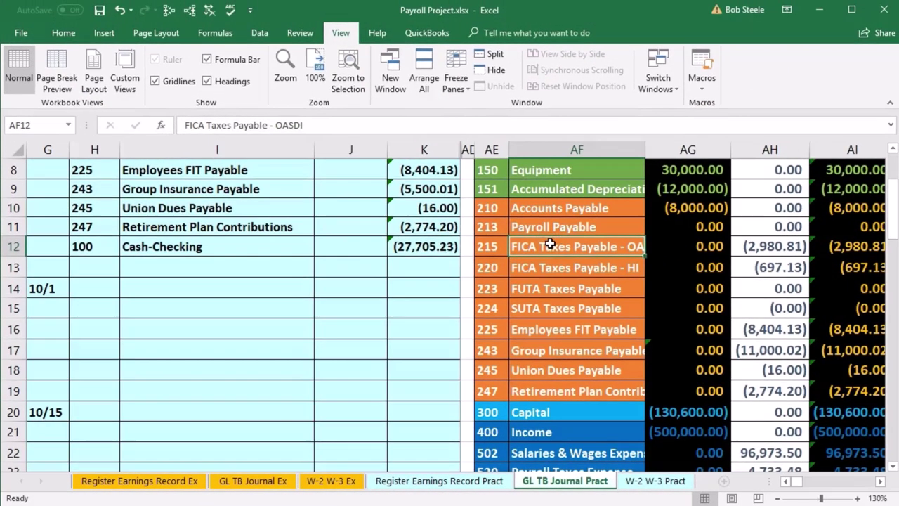
key("Right")
key("Right")
key("Right")
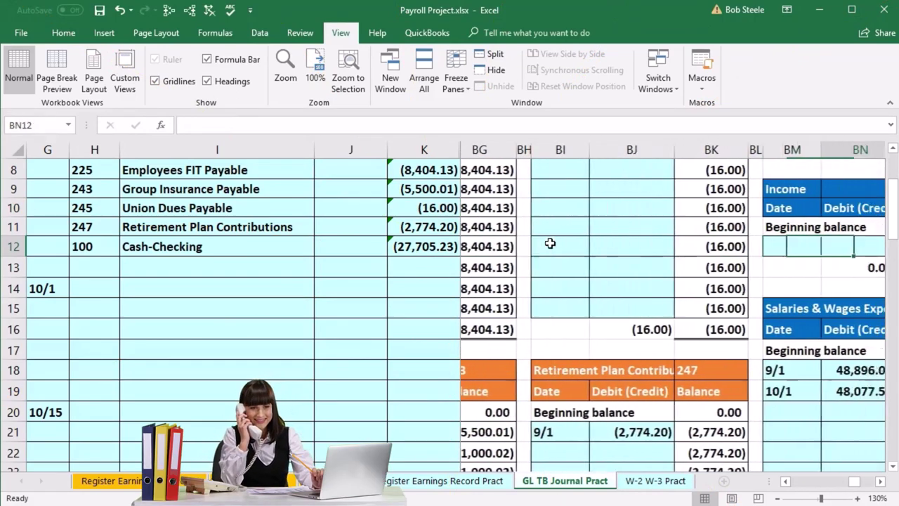
- Post a 10/1 credit of (16.00) to the Union Dues Payable ledger 245
scroll(555, 253, "up", 2)
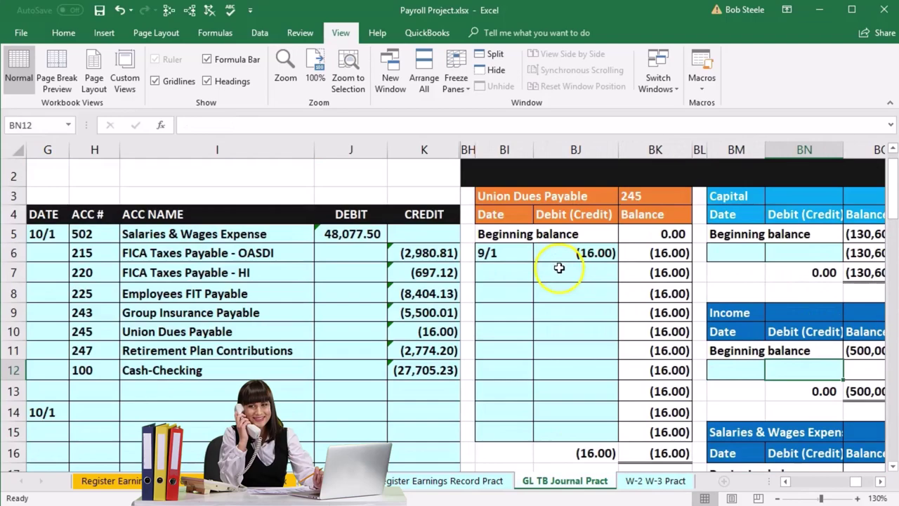
left_click(510, 275)
type("10")
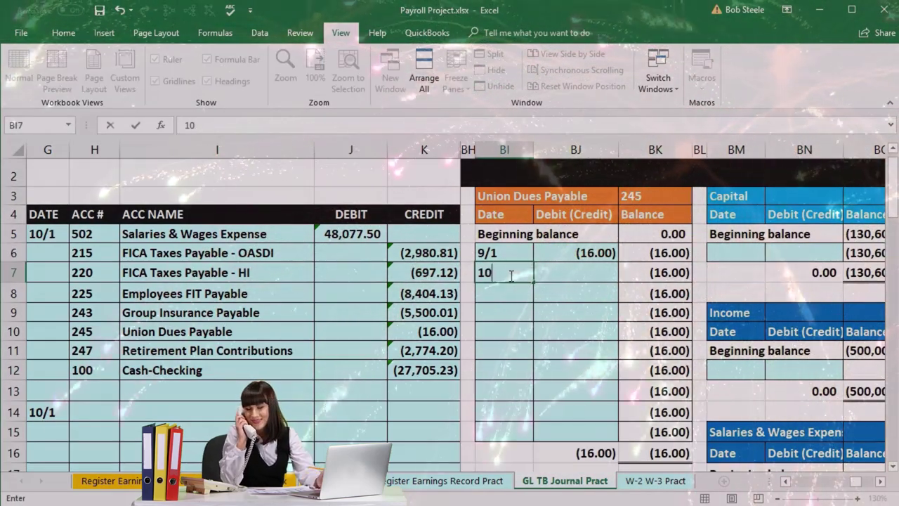
type("/1")
key("Tab")
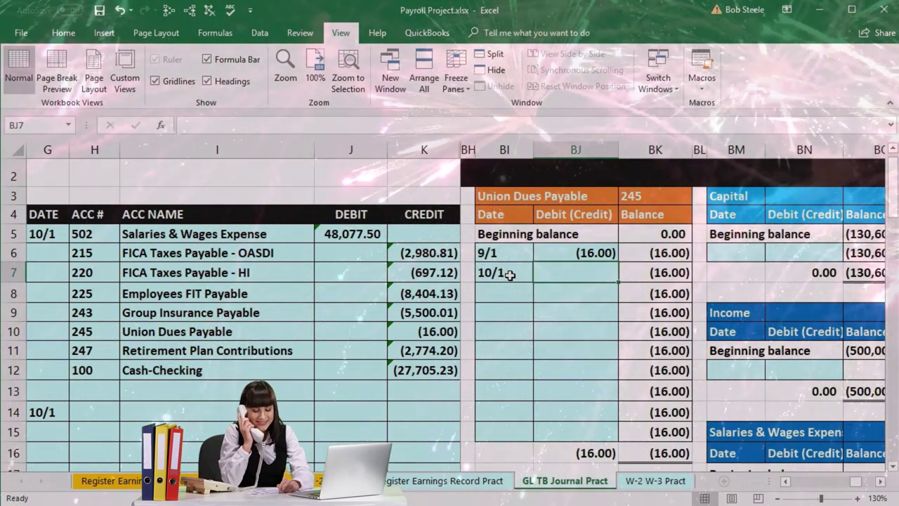
type("=")
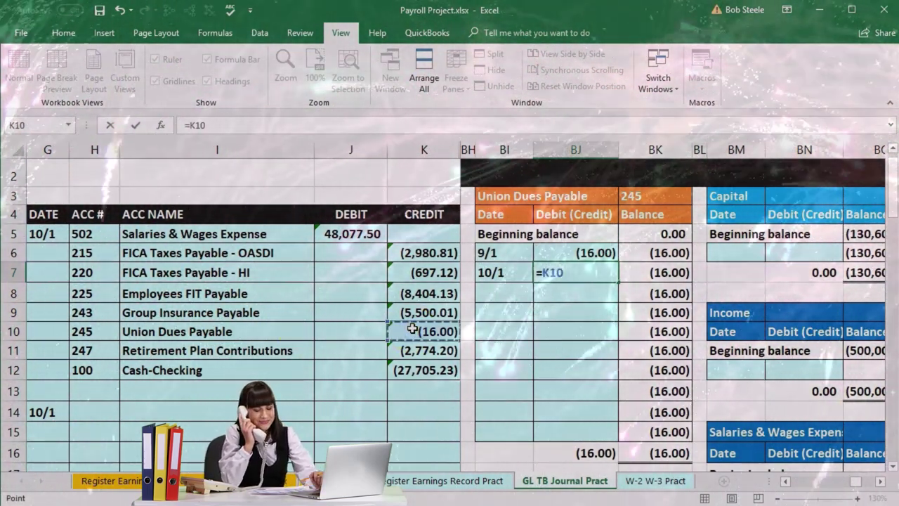
key("Return")
left_click(655, 273)
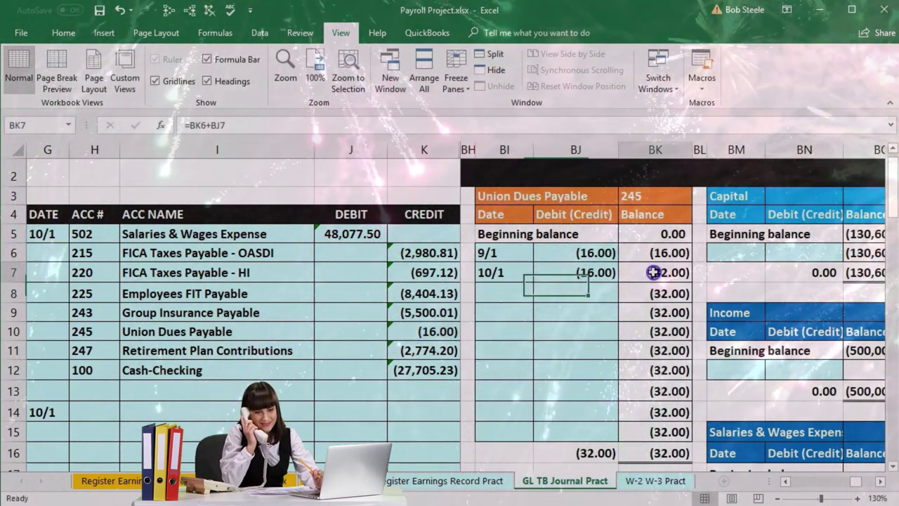
- Confirm Union Dues ends at (32.00) in the trial balance and locate Retirement Plan account 247
left_click(436, 331)
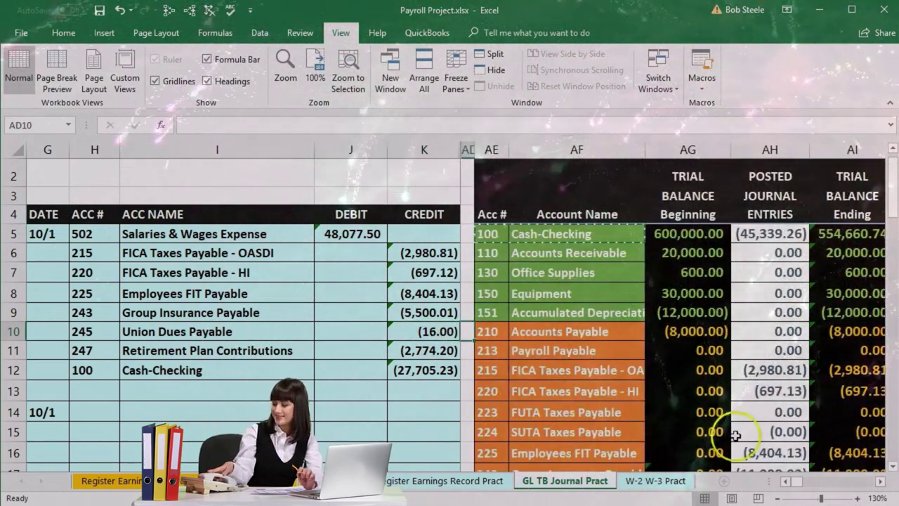
scroll(735, 436, "down", 2)
left_click(784, 367)
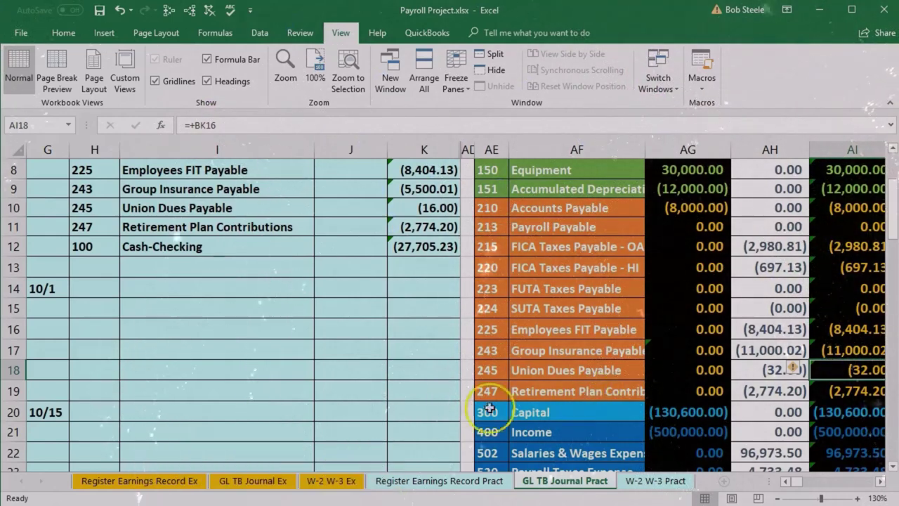
left_click_drag(102, 229, 135, 236)
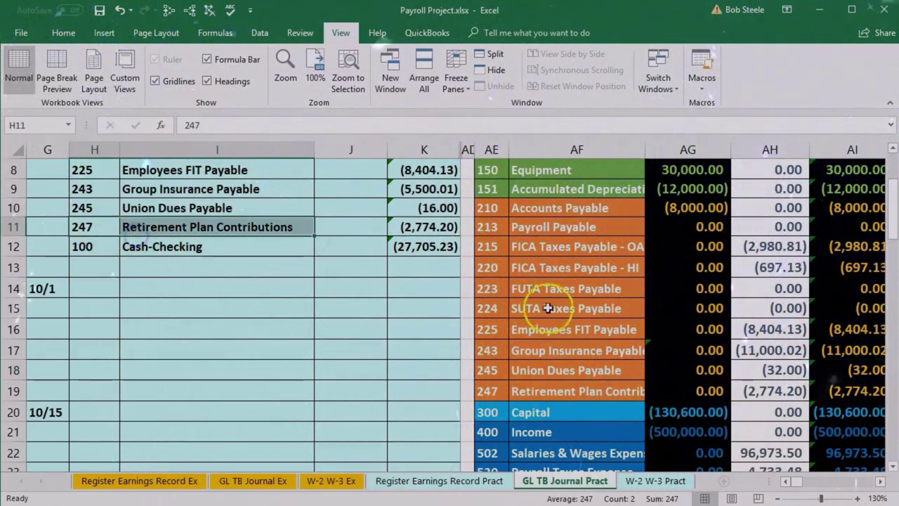
left_click(500, 392)
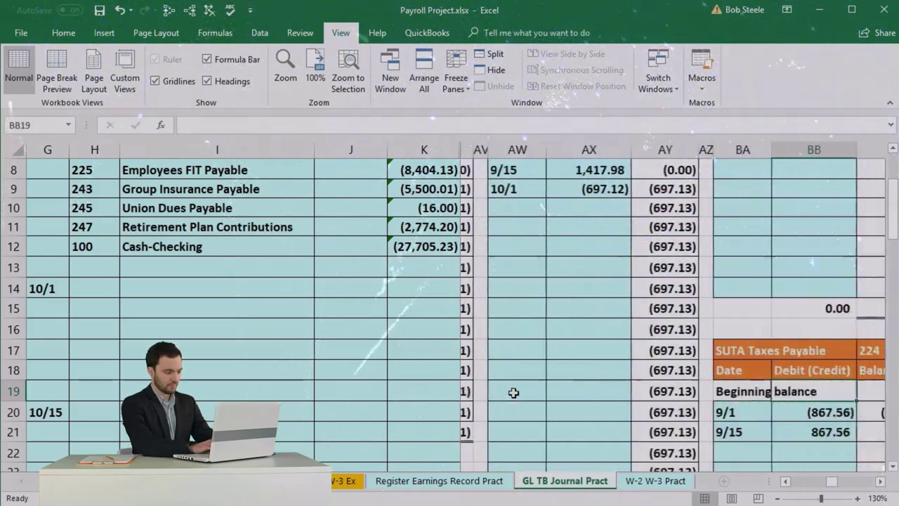
- Post a 10/1 credit linked to K11's (2,774.20) in ledger 247, bringing its balance to (5,548.40)
key("Right")
key("Right")
key("Right")
key("Right")
key("Right")
key("Right")
key("Right")
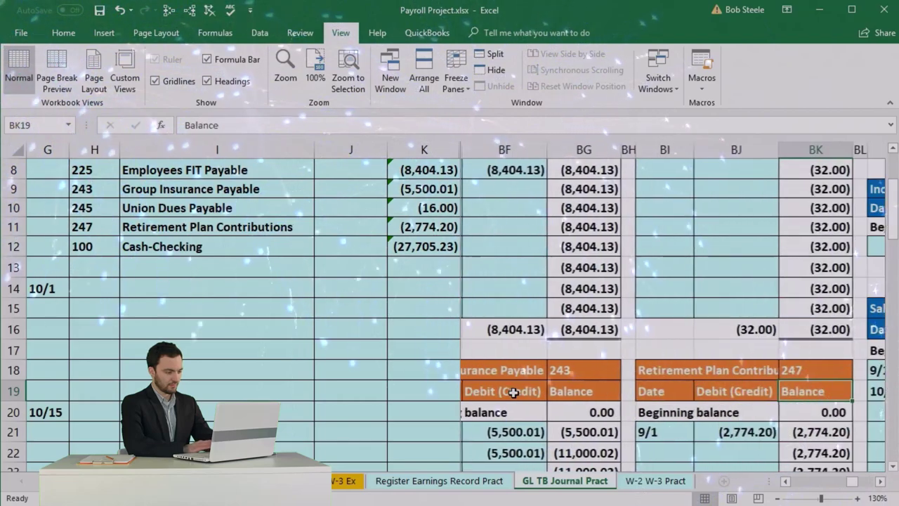
key("Right")
key("Right")
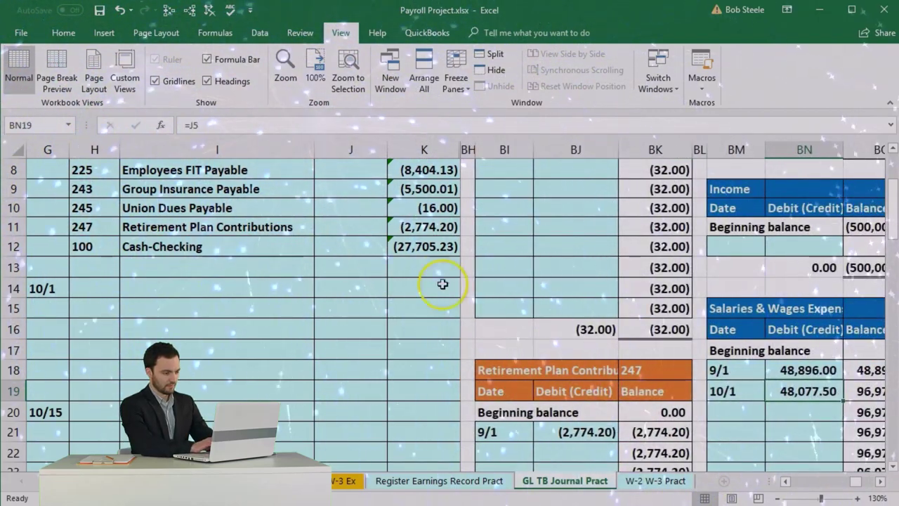
scroll(517, 328, "down", 1)
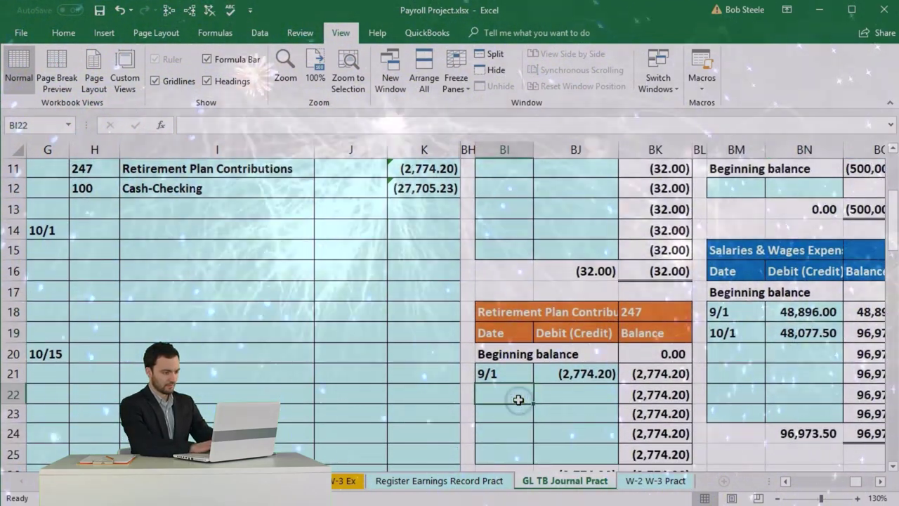
type("10/")
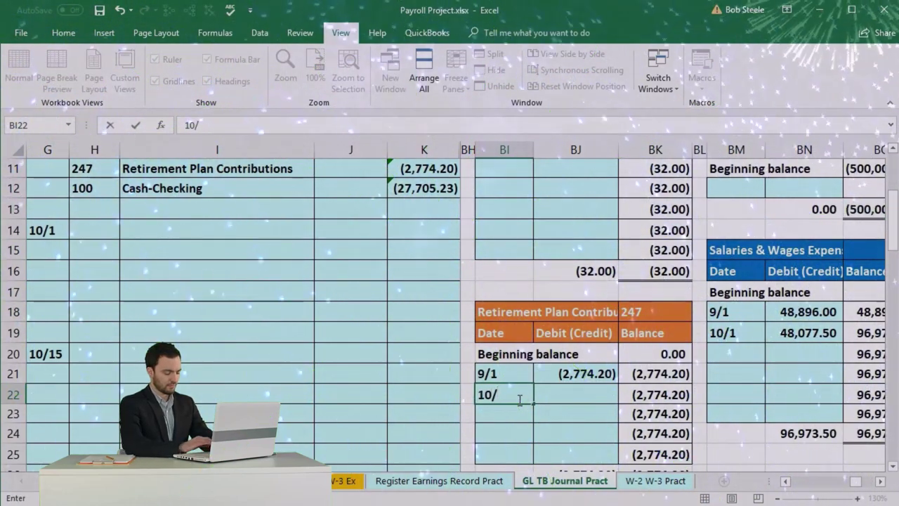
key("Tab")
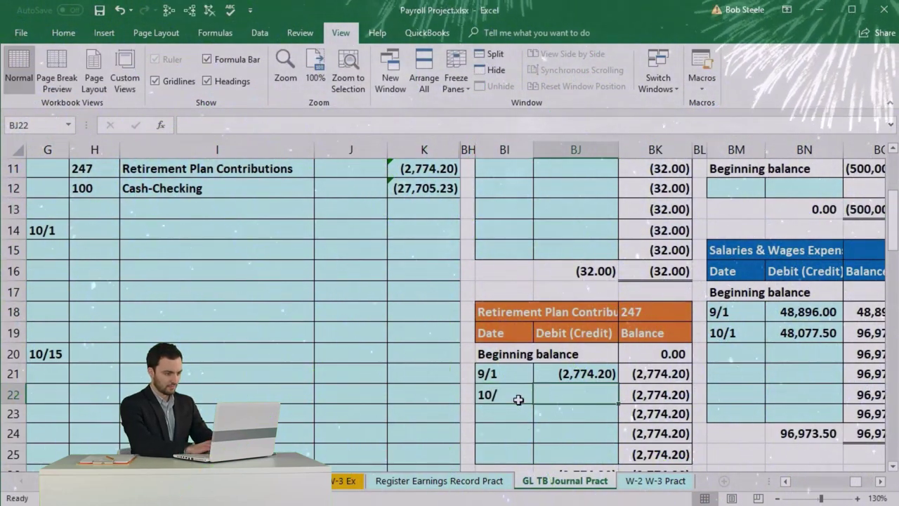
double_click(518, 399)
type("1")
key("Tab")
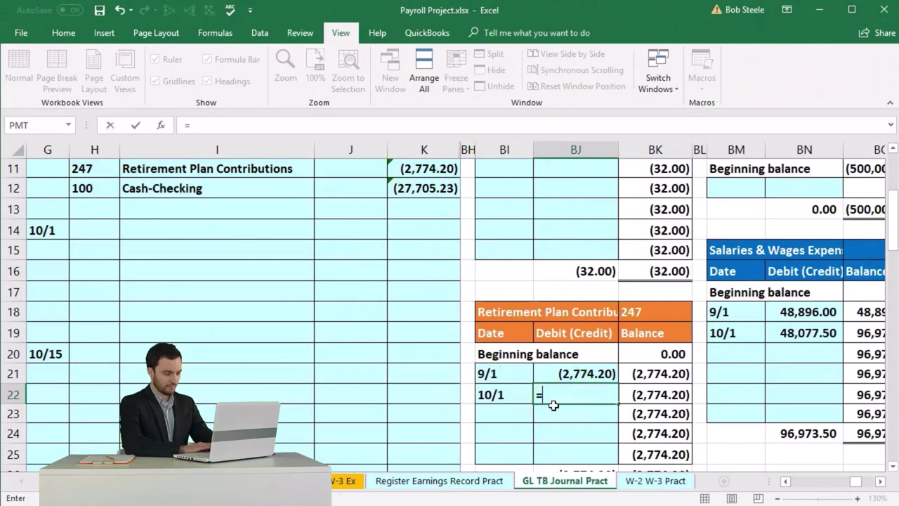
scroll(456, 410, "up", 1)
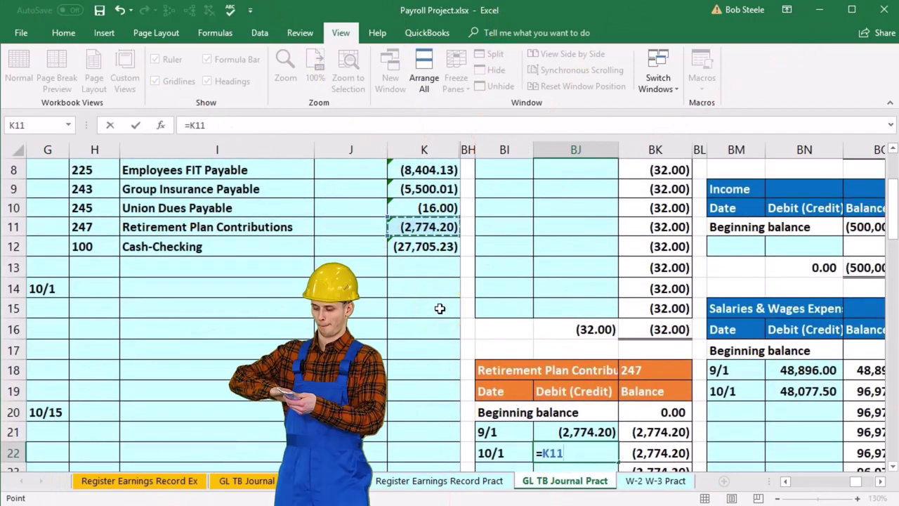
key("Return")
scroll(439, 308, "down", 1)
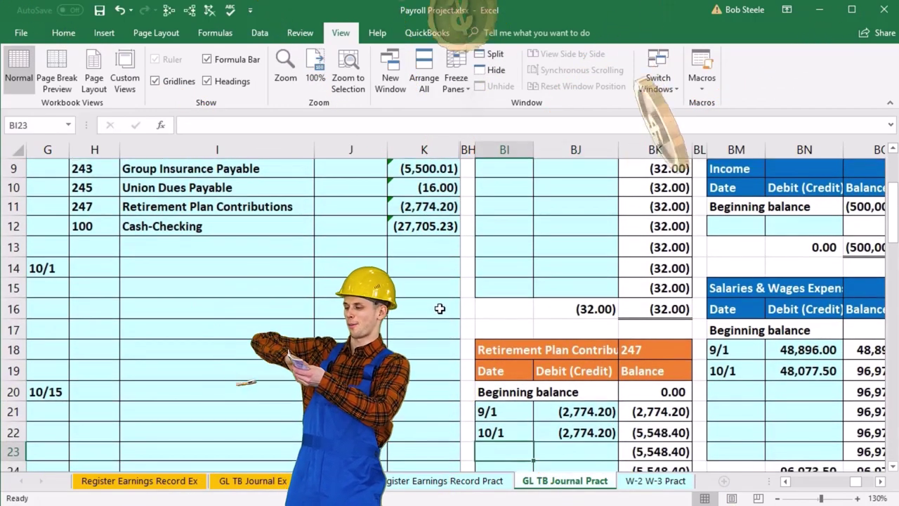
scroll(440, 308, "down", 1)
left_click(651, 377)
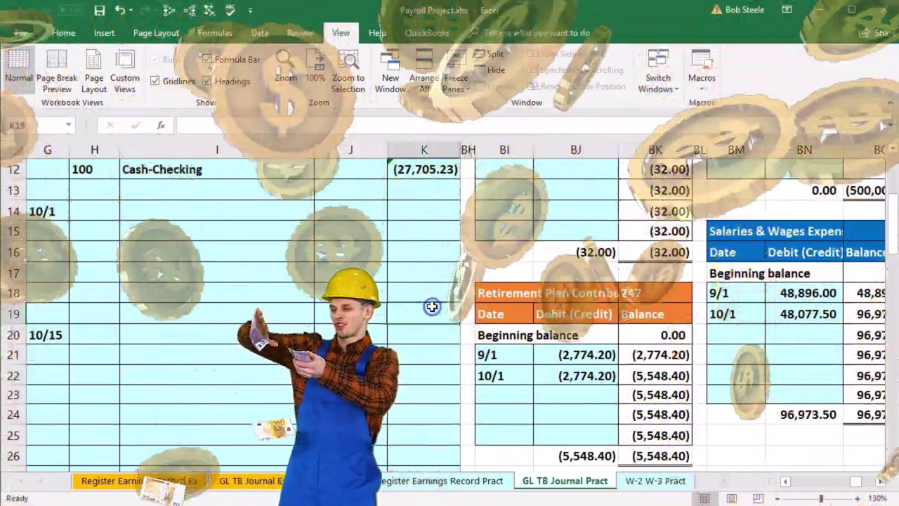
- Return to the trial balance and locate the Cash-Checking journal line and account
left_click(432, 307)
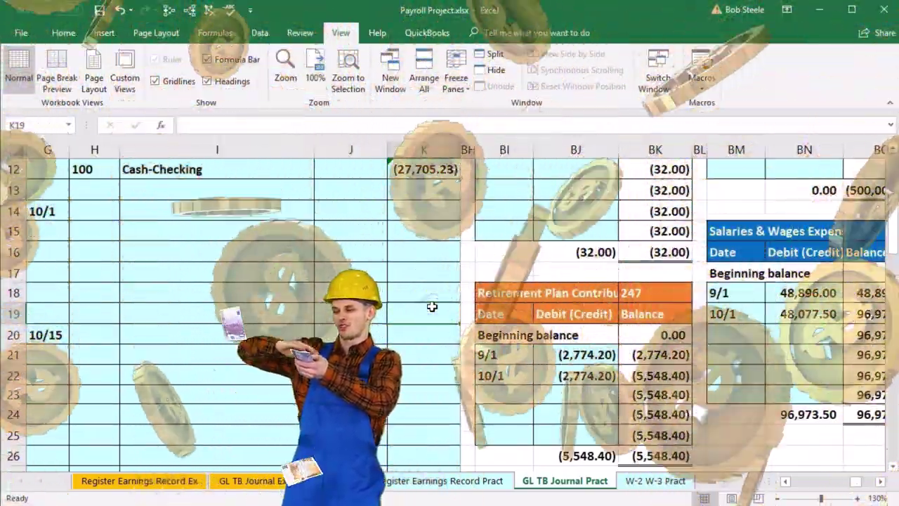
key("ctrl+Right")
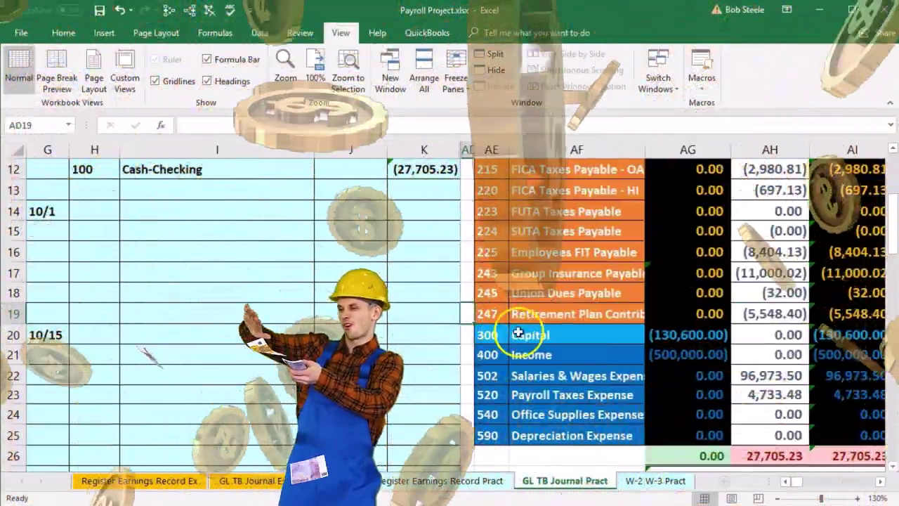
scroll(539, 357, "up", 1)
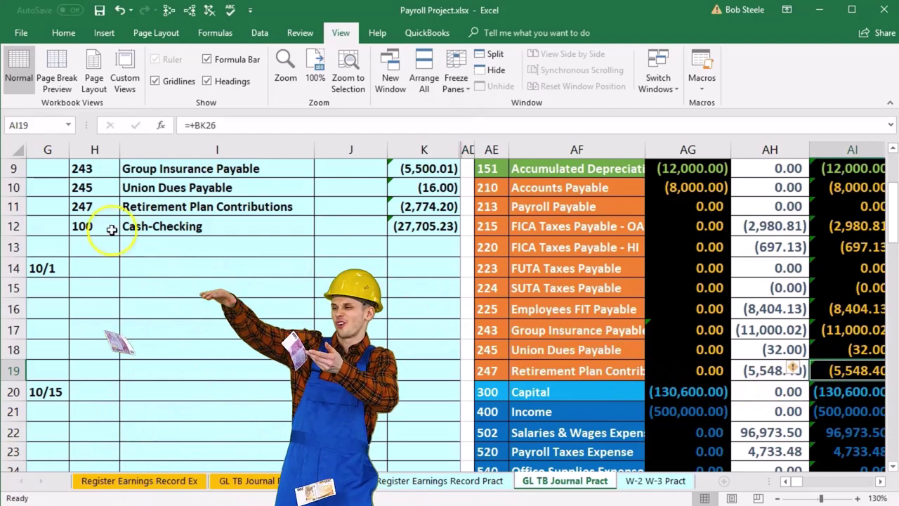
left_click_drag(112, 230, 135, 230)
scroll(449, 314, "up", 2)
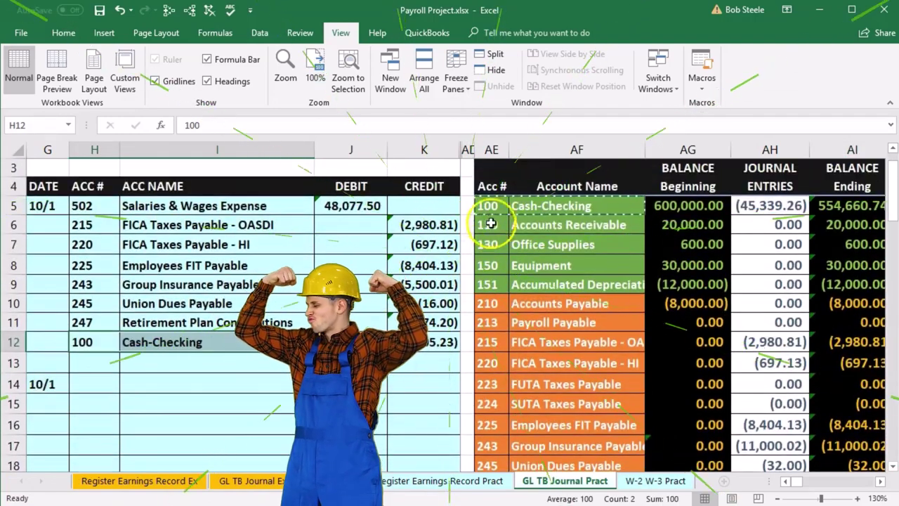
left_click(491, 205)
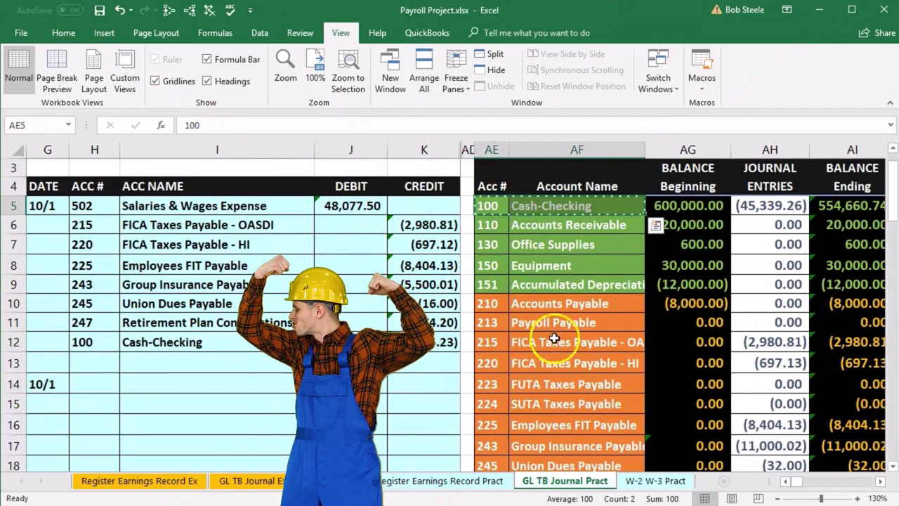
- Post the 10/1 cash credit =K12 of (27,705.23), leaving Cash-Checking at 526,955.51
scroll(555, 340, "up", 1)
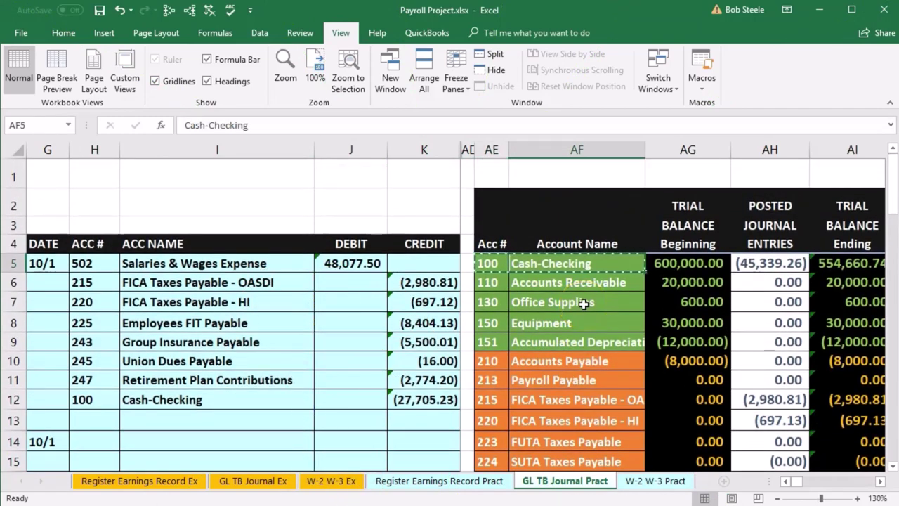
key("Right")
key("Right")
key("Right")
key("Right")
key("Right")
key("Right")
key("Right")
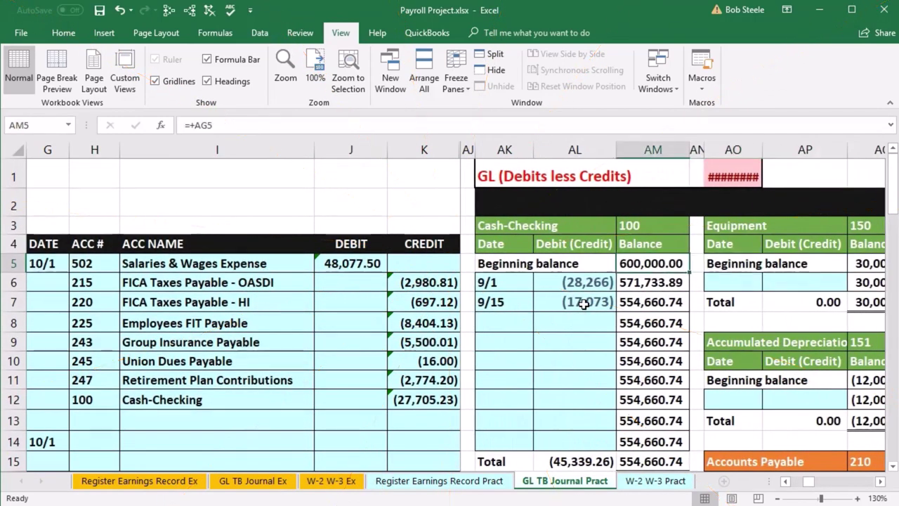
key("Down")
key("Down")
key("Down")
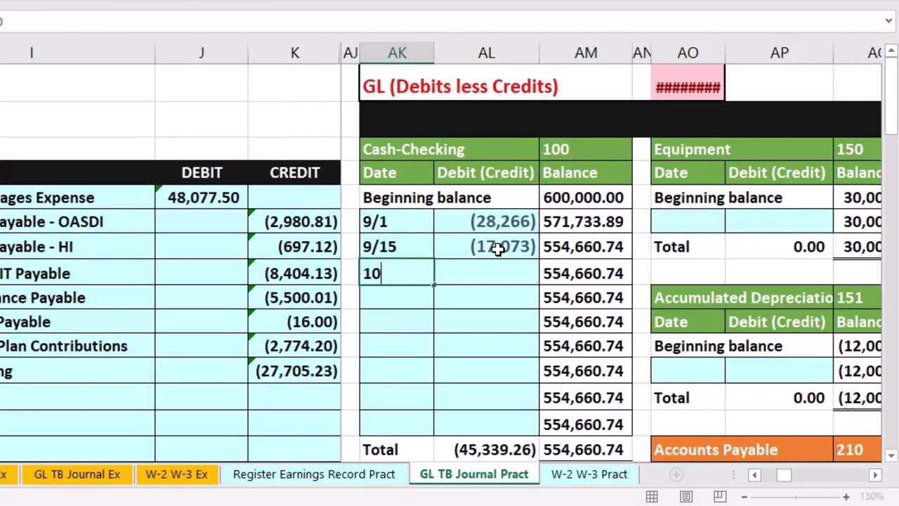
key("Tab")
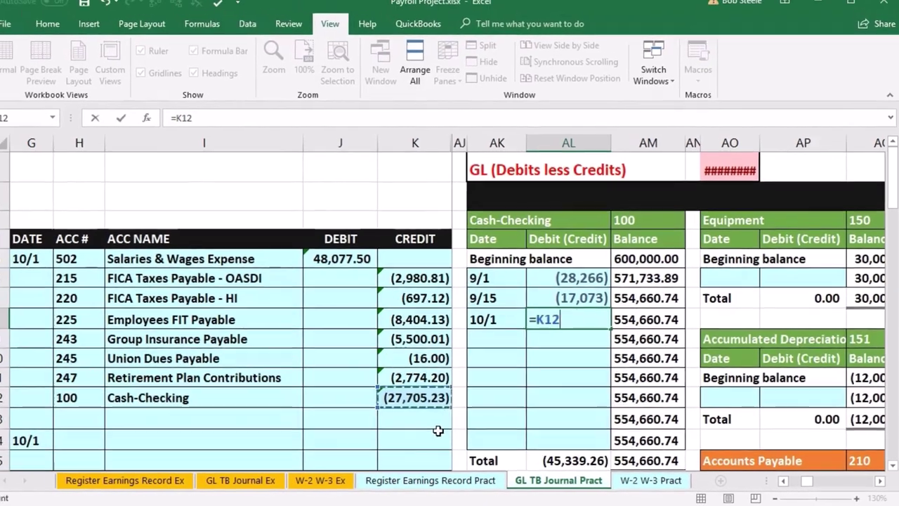
key("Return")
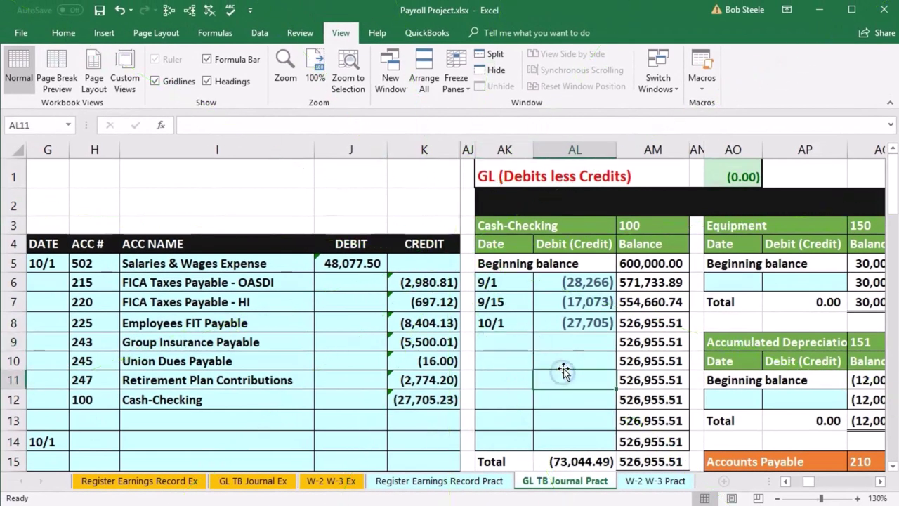
left_click(640, 324)
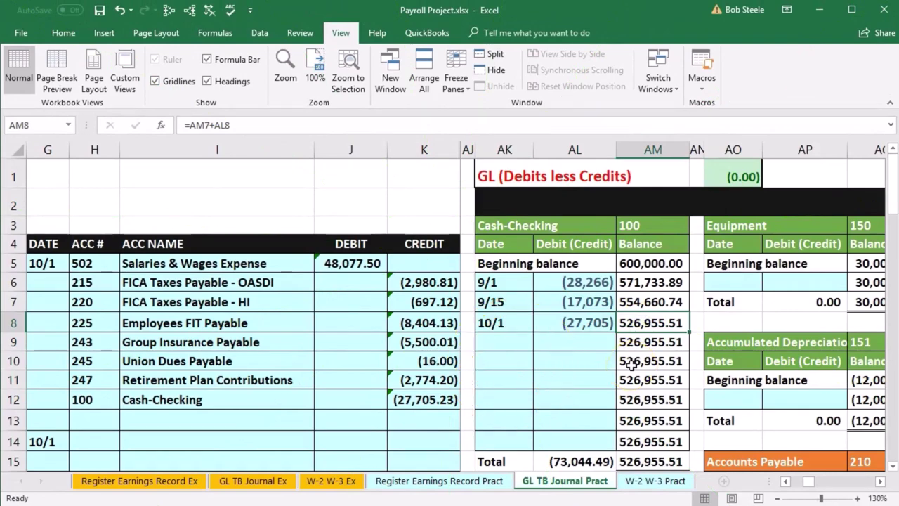
key("Left")
key("Left")
key("Left")
key("Left")
key("Left")
key("Left")
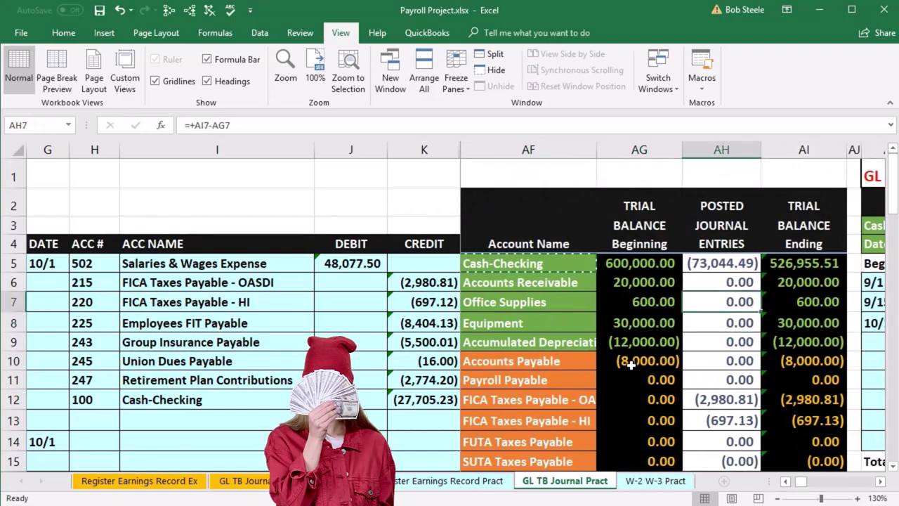
scroll(630, 364, "down", 5)
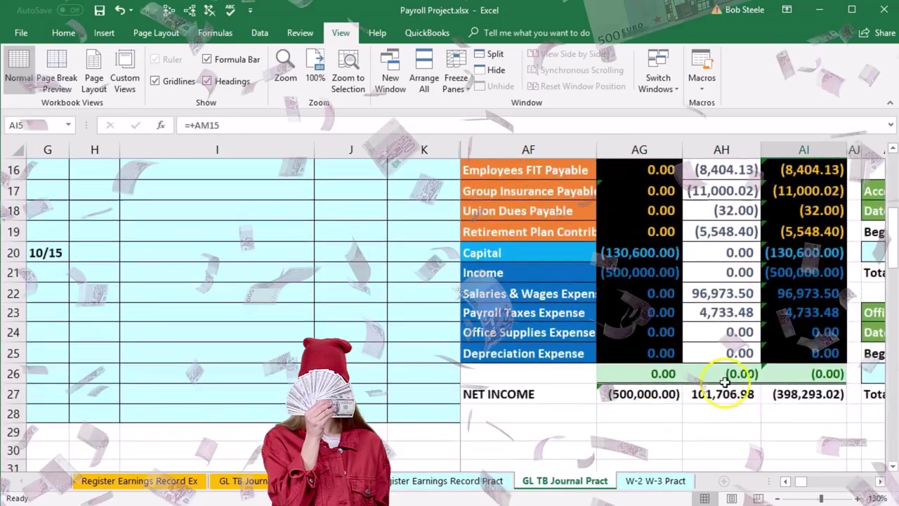
left_click(818, 373)
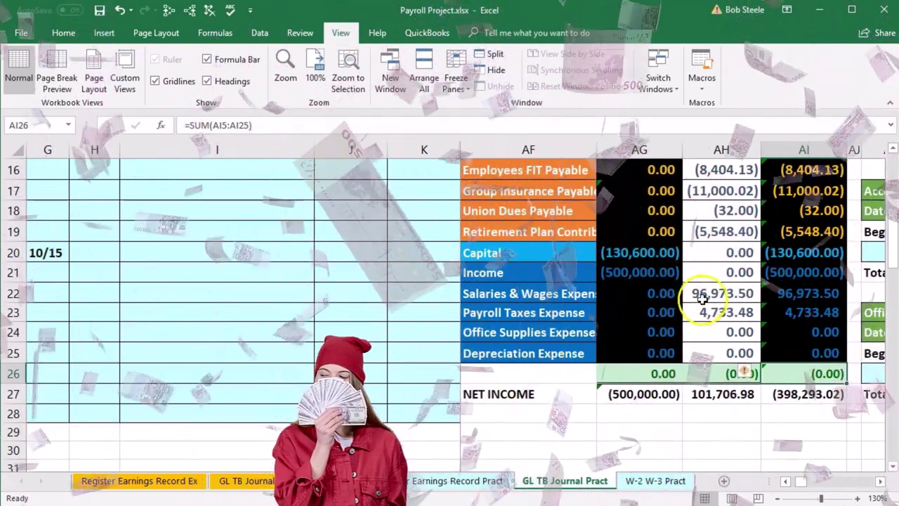
left_click(790, 296)
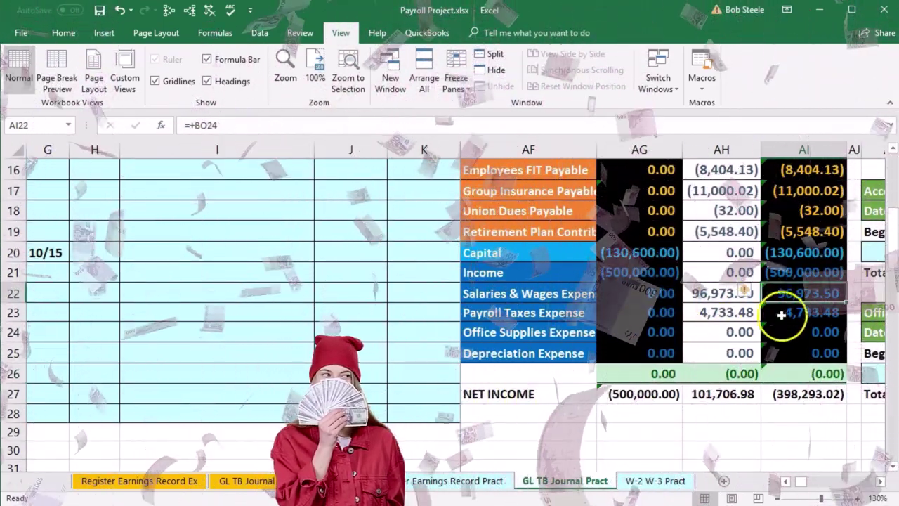
left_click(709, 295)
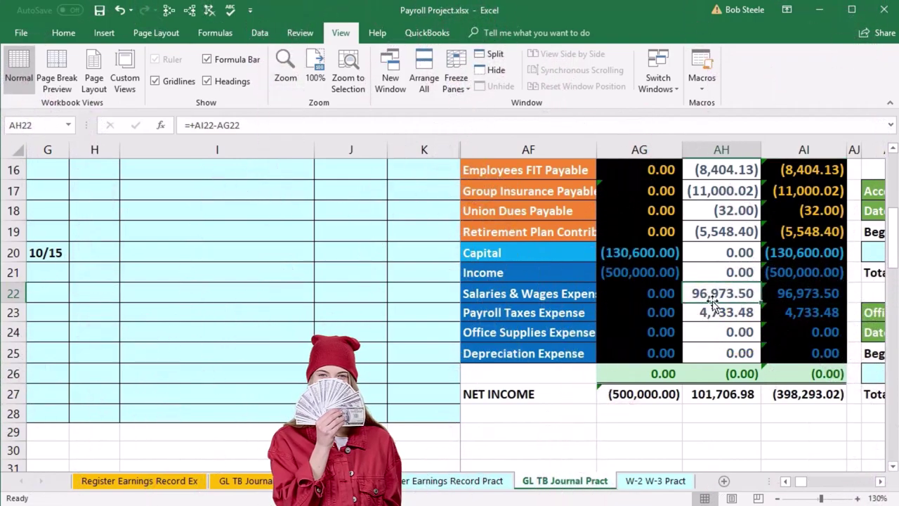
left_click(795, 299)
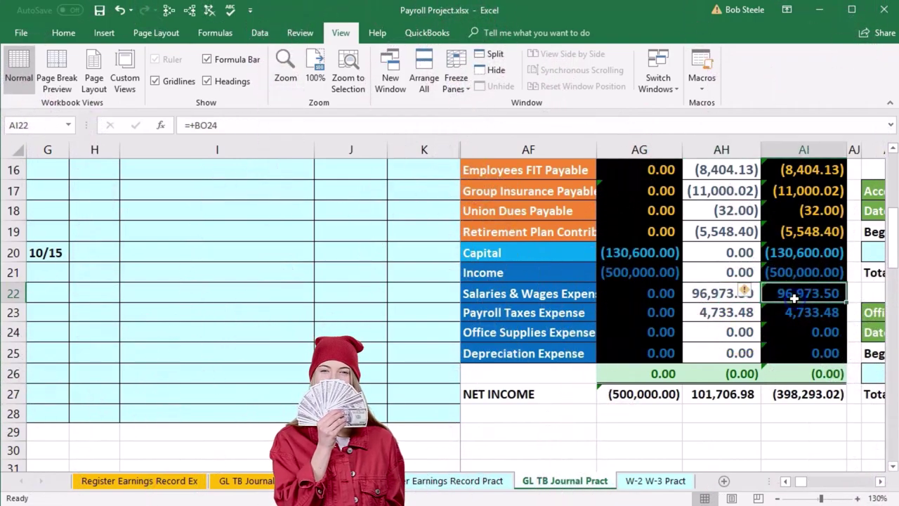
left_click(794, 318)
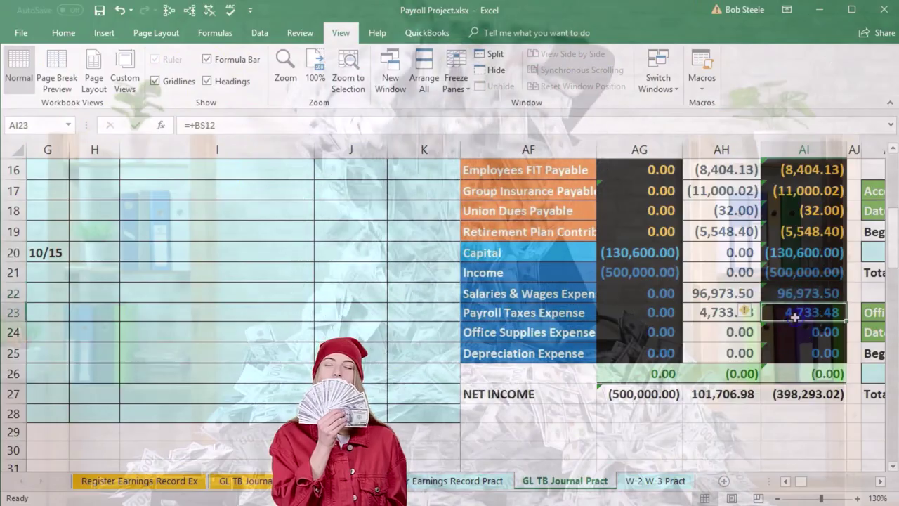
scroll(759, 417, "up", 3)
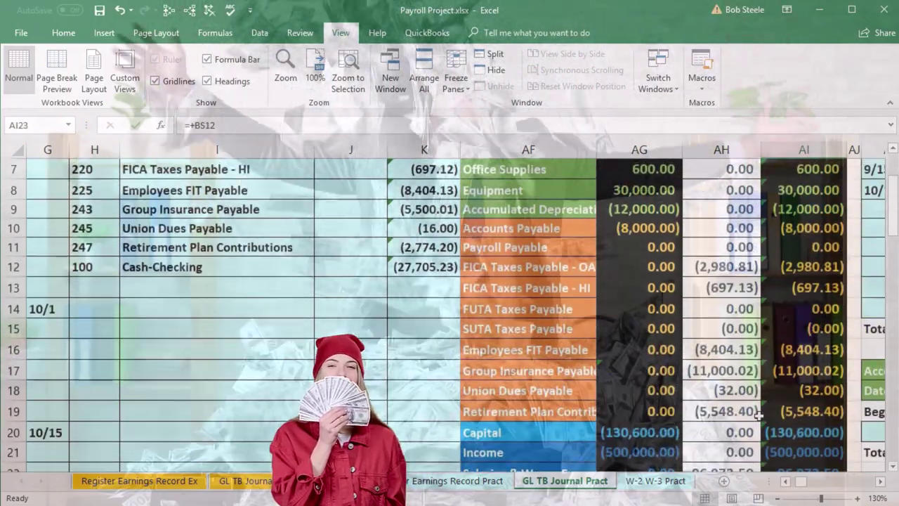
left_click_drag(801, 266, 803, 345)
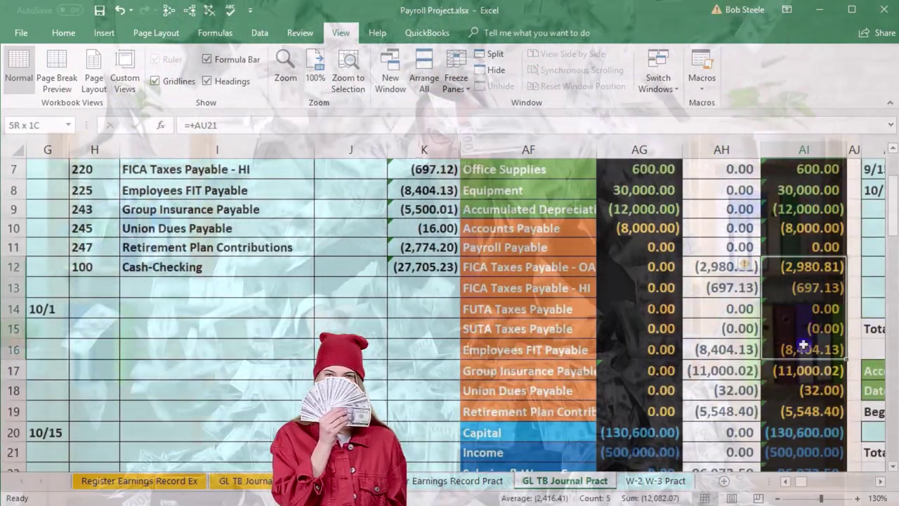
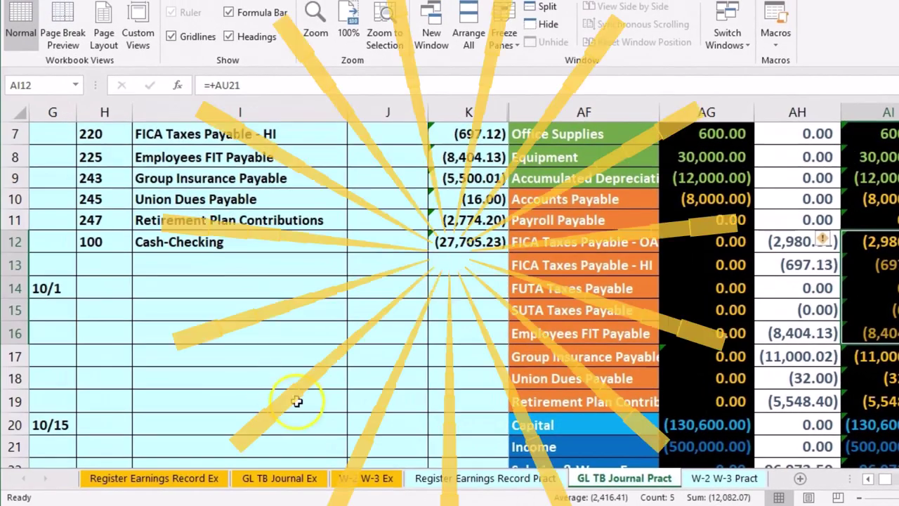
- Switch to the Register Earnings Record Pract sheet and check the 401(k) deduction total
scroll(80, 375, "up", 2)
scroll(295, 405, "down", 1)
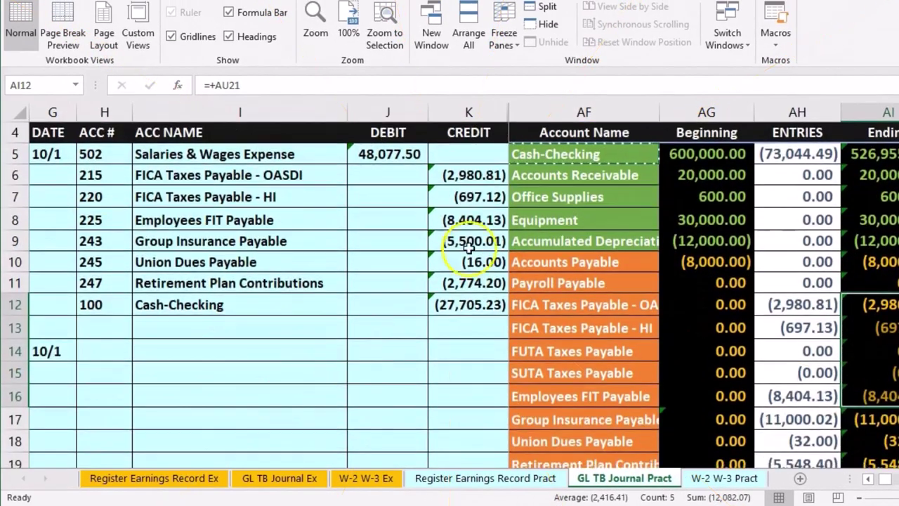
left_click(239, 304)
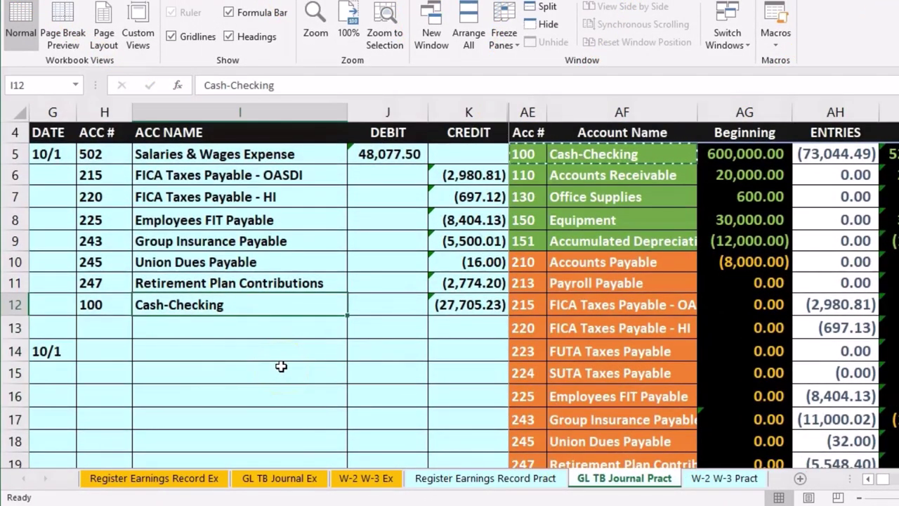
left_click(481, 480)
left_click(632, 387)
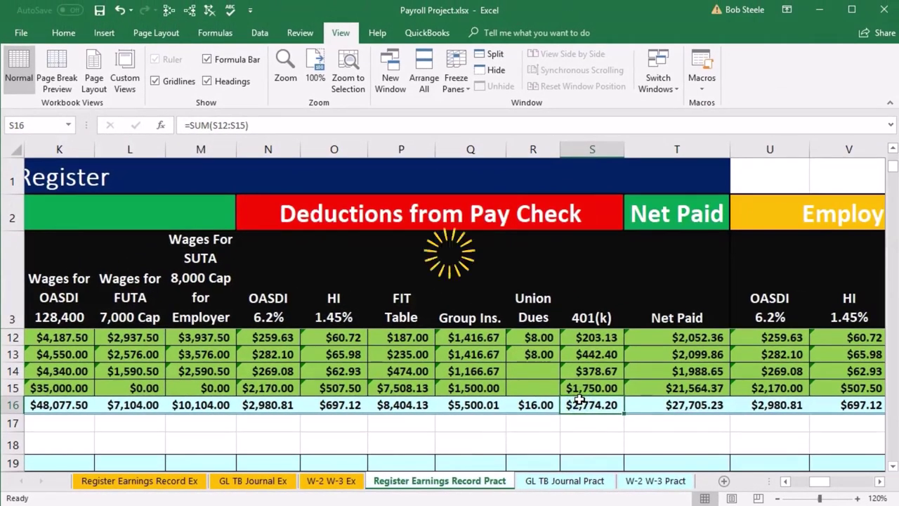
key("Right")
key("Right")
key("Right")
key("Right")
key("Right")
key("Right")
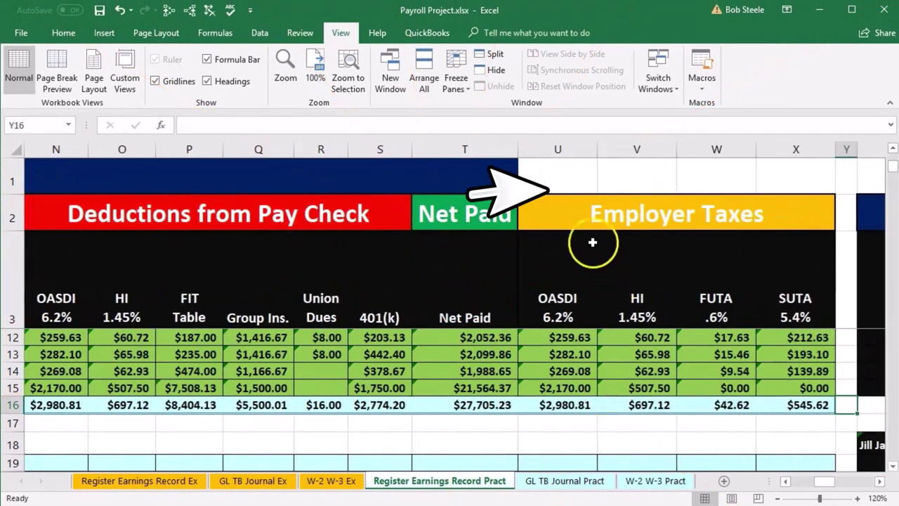
- Select the Employer Taxes headings OASDI, HI, FUTA and SUTA in row 3
left_click(581, 219)
left_click(576, 297)
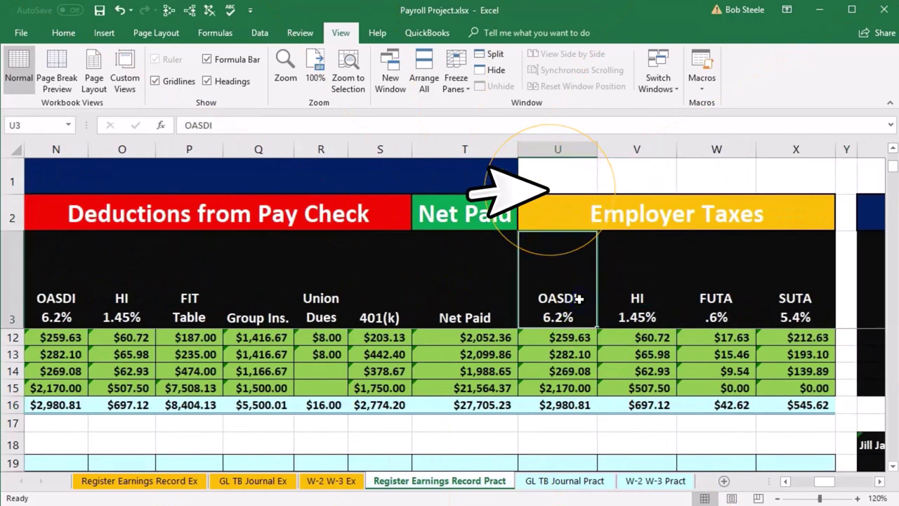
key("Right")
key("Right")
key("Right")
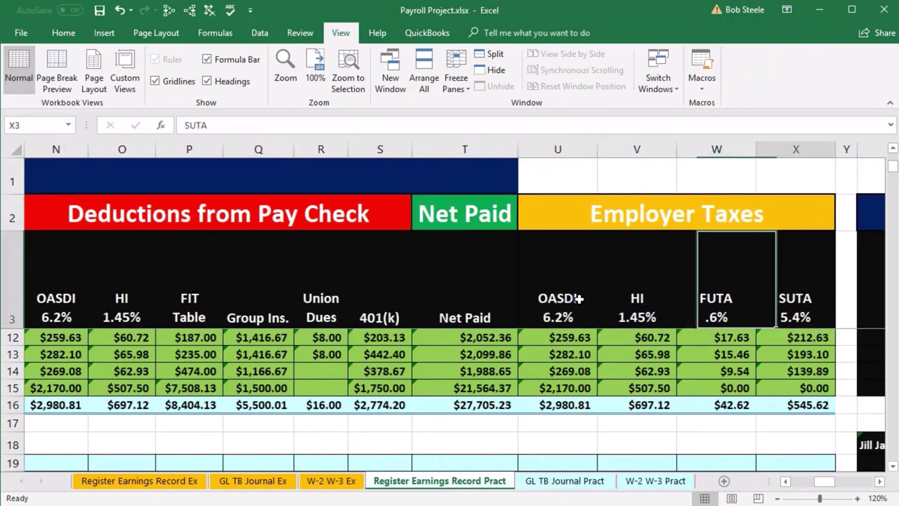
left_click_drag(578, 298, 610, 300)
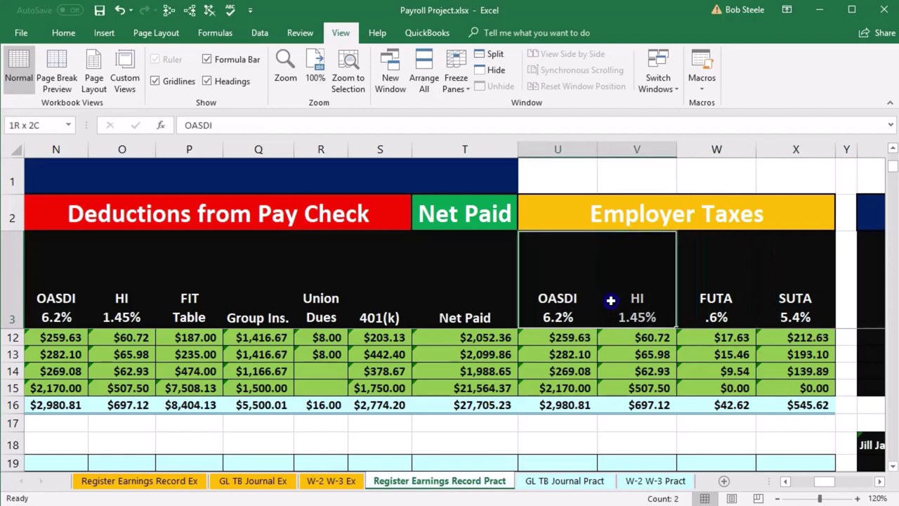
left_click_drag(49, 298, 94, 297)
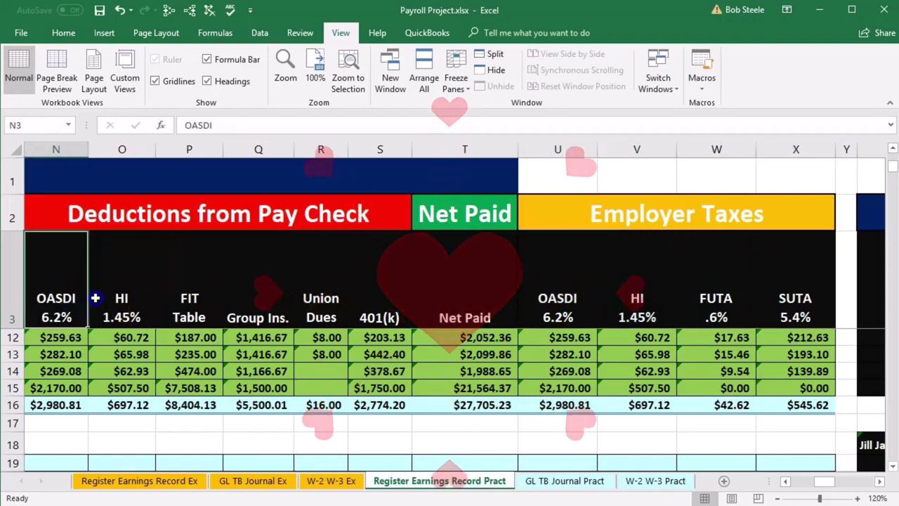
left_click_drag(594, 309, 606, 253)
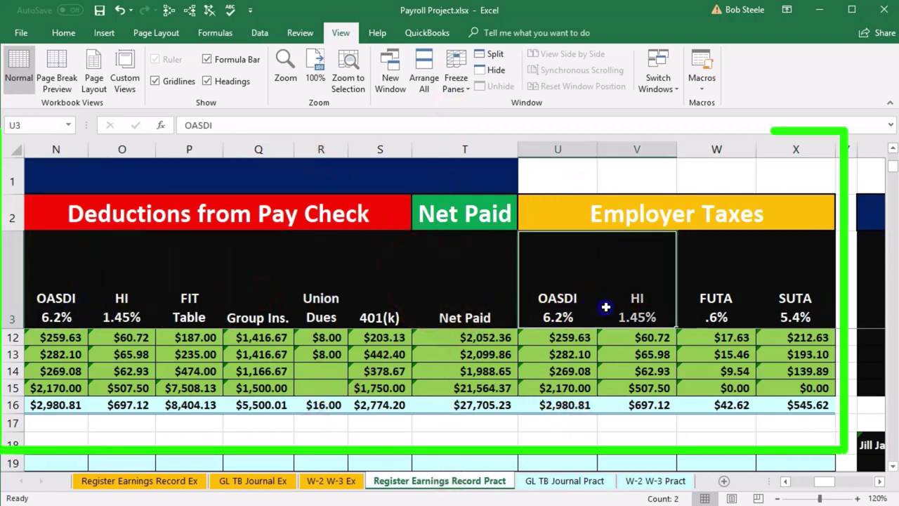
key("ctrl+v")
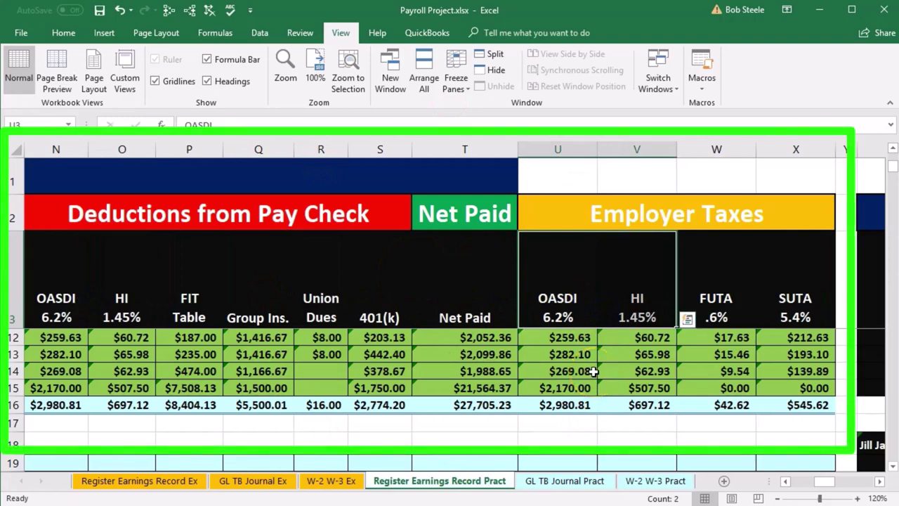
left_click(731, 299)
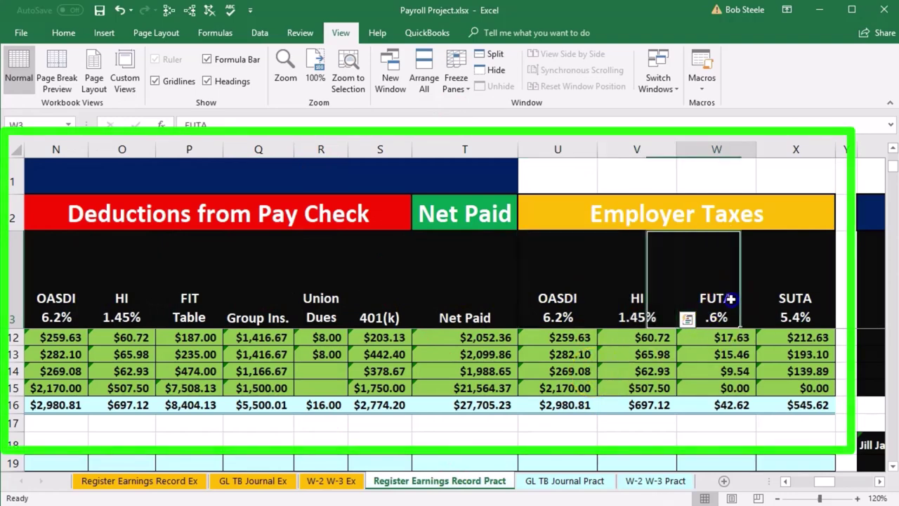
left_click_drag(731, 300, 774, 299)
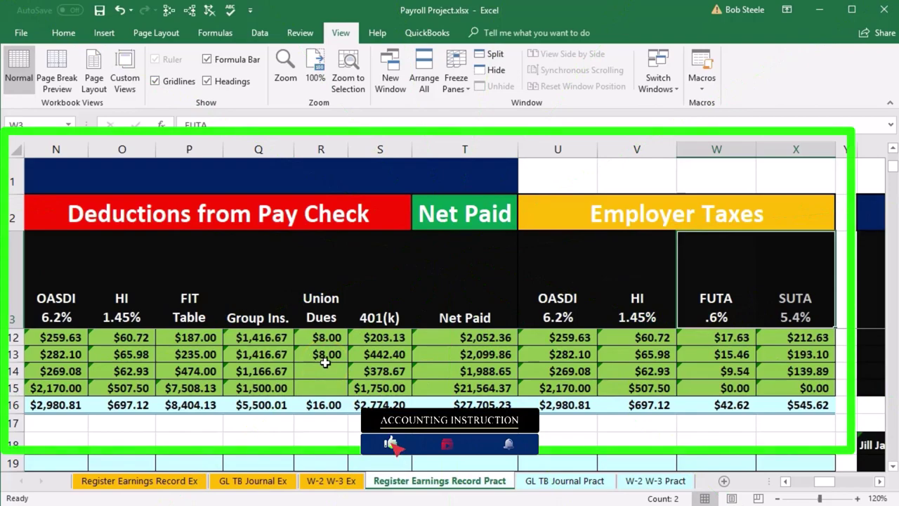
- On GL TB Journal Pract, select trial balance accounts 215 through 224 with names (AE12:AF15)
left_click(568, 481)
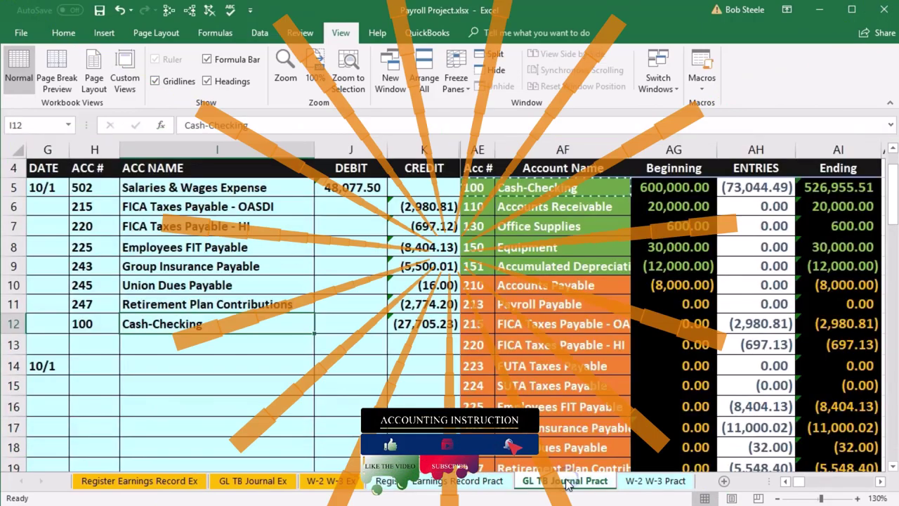
scroll(587, 413, "down", 3)
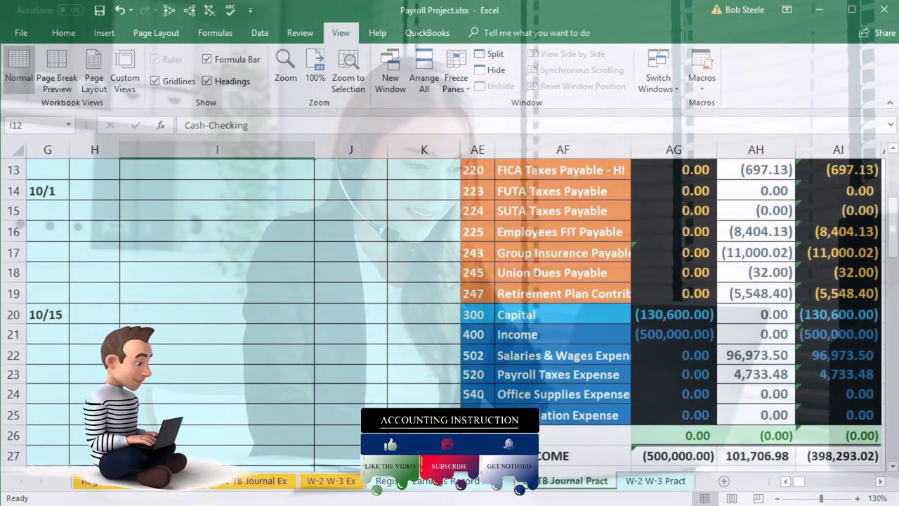
scroll(559, 417, "up", 1)
scroll(559, 417, "up", 1)
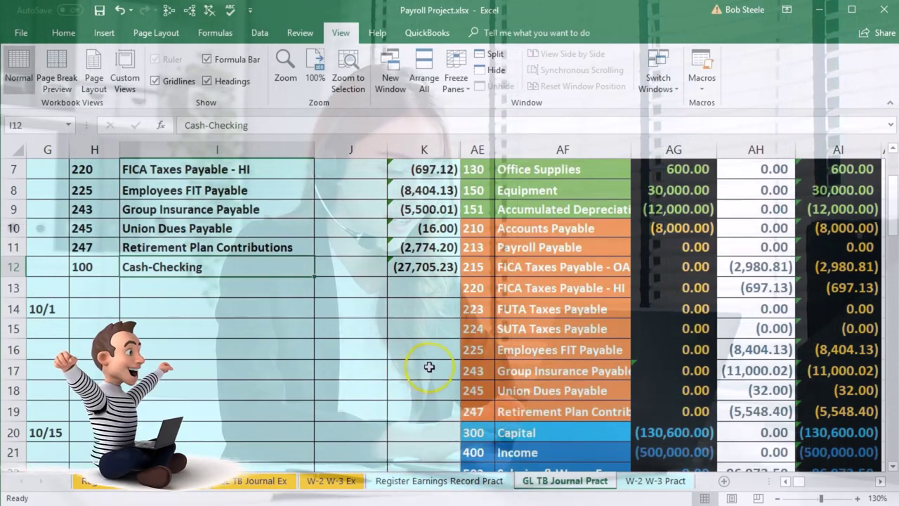
left_click(525, 269)
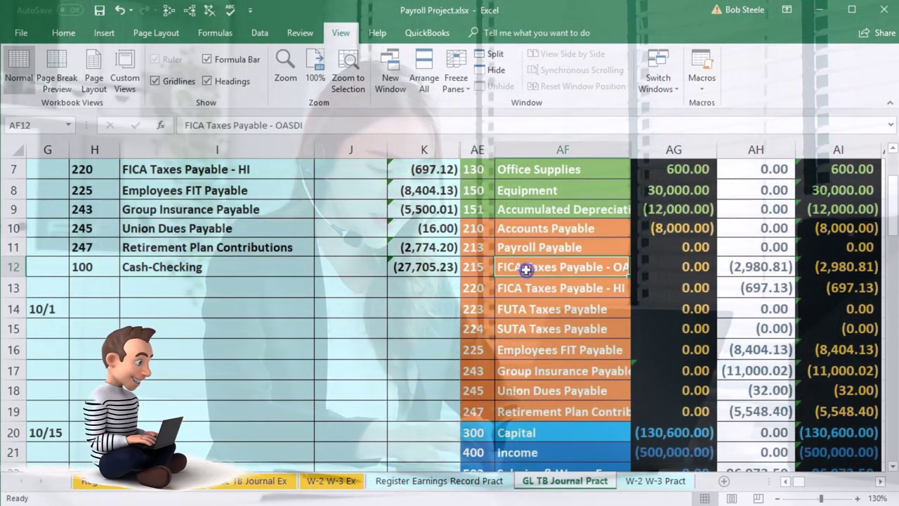
left_click(533, 290)
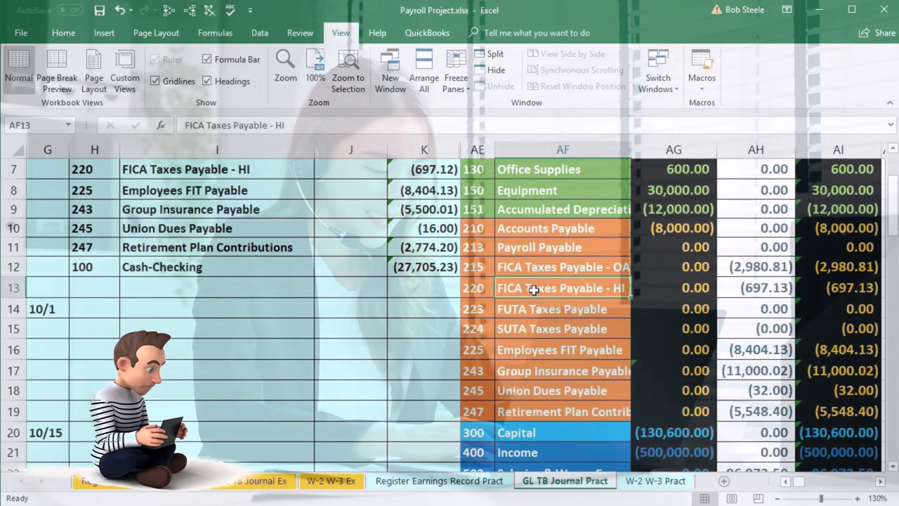
left_click(530, 310)
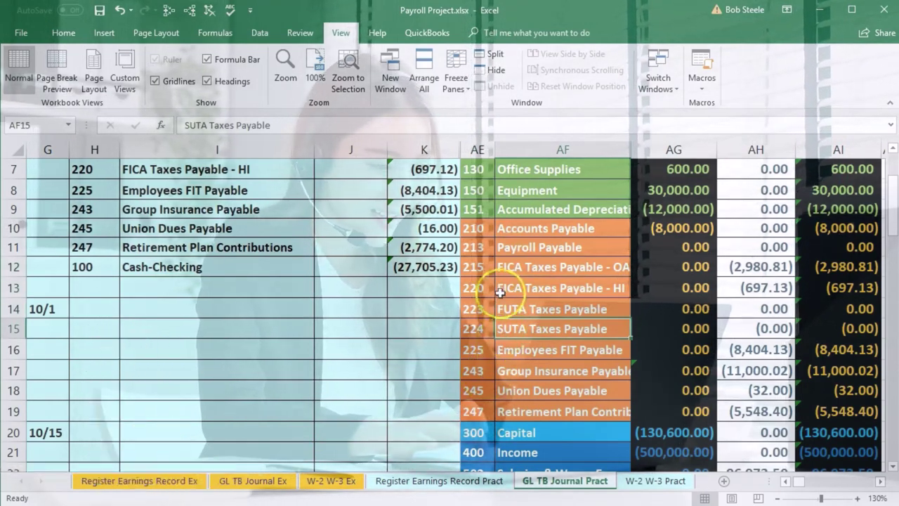
left_click_drag(483, 265, 527, 321)
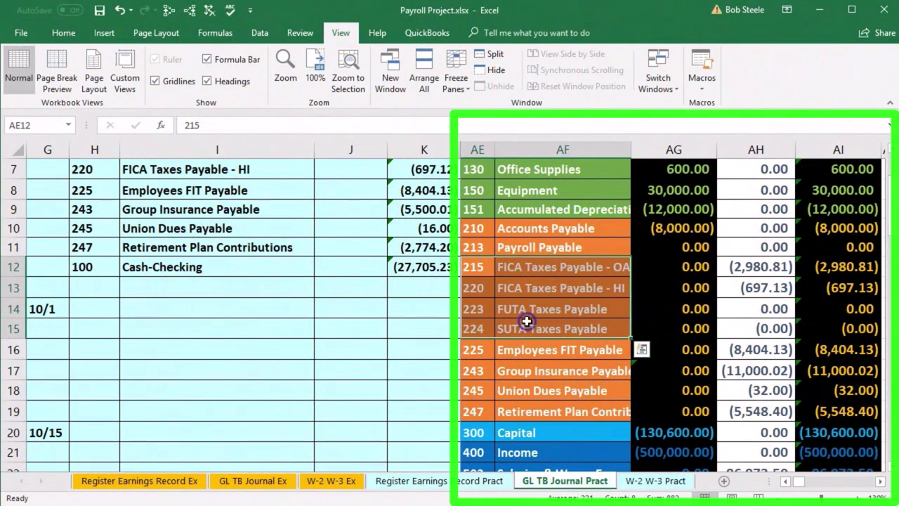
- Copy accounts 215, 220, 223 and 224 with names and paste them as values at H15
right_click(527, 321)
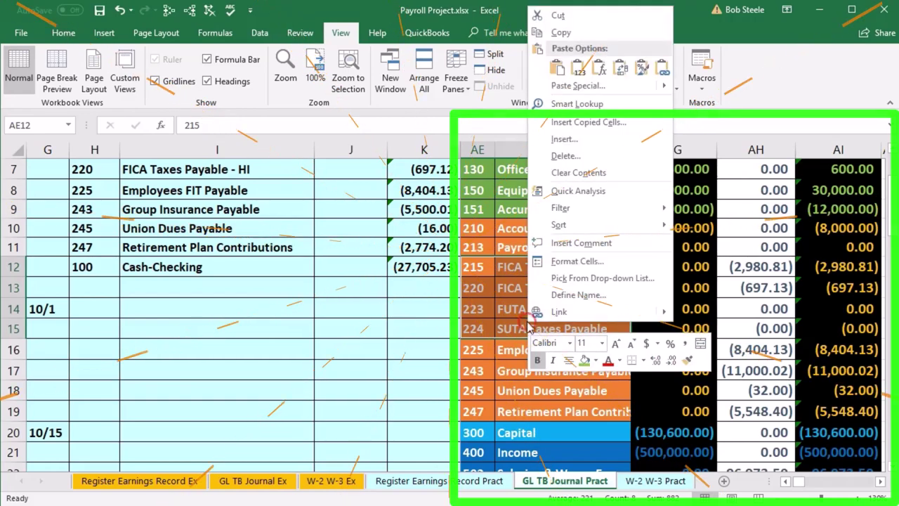
left_click(572, 35)
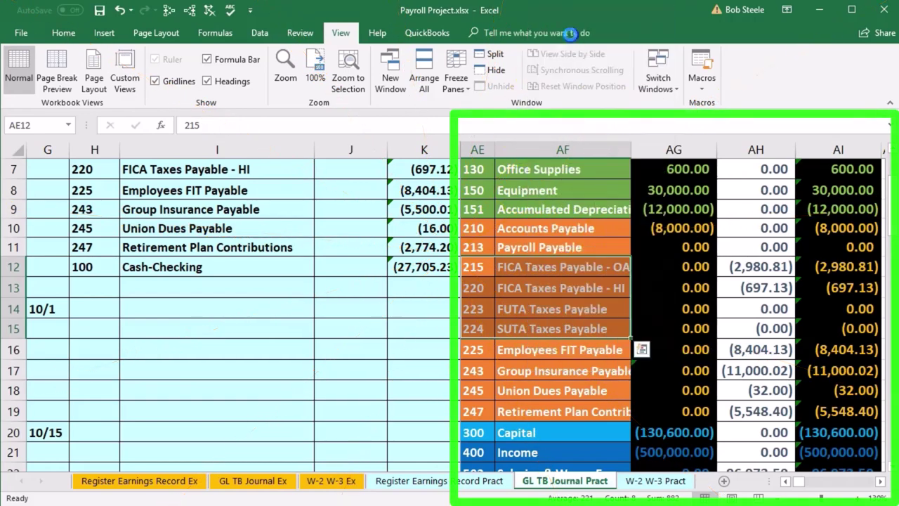
left_click(95, 330)
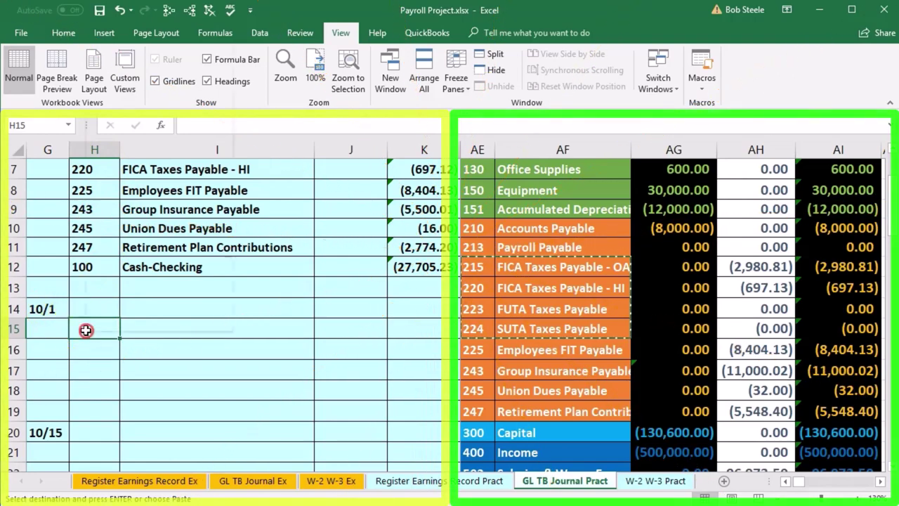
right_click(86, 330)
left_click(142, 79)
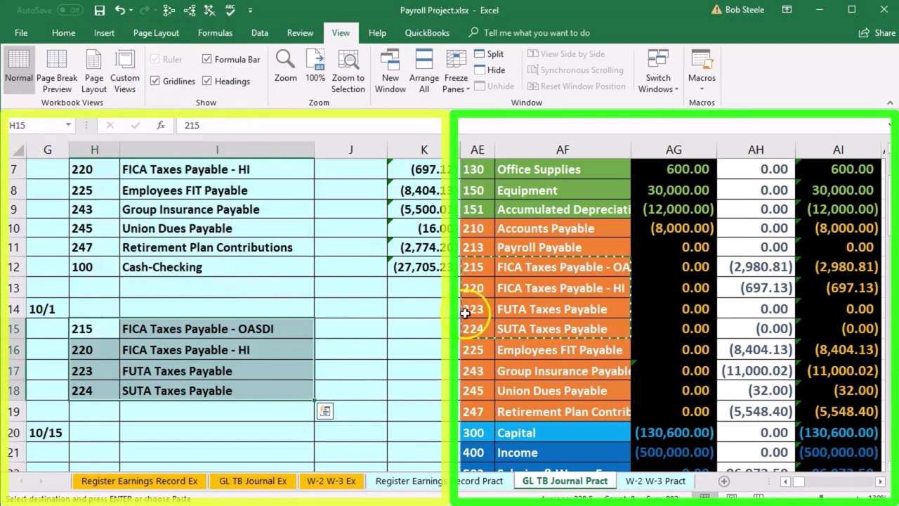
scroll(507, 357, "down", 2)
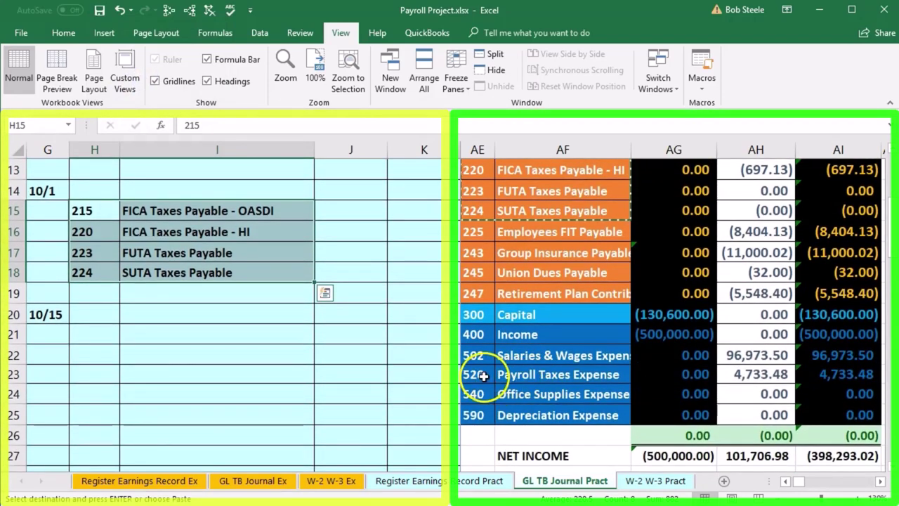
left_click_drag(483, 376, 521, 369)
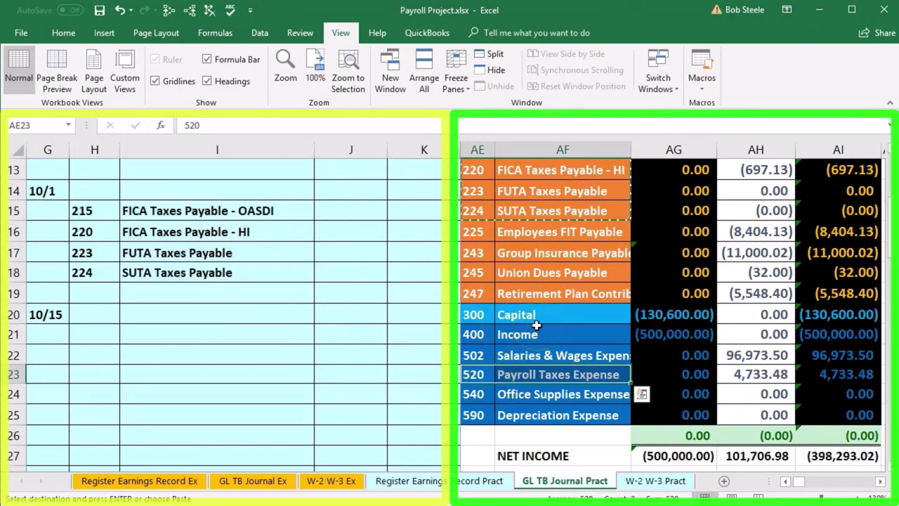
- Paste account 520 Payroll Taxes Expense as values into H14, above the four payables
right_click(531, 377)
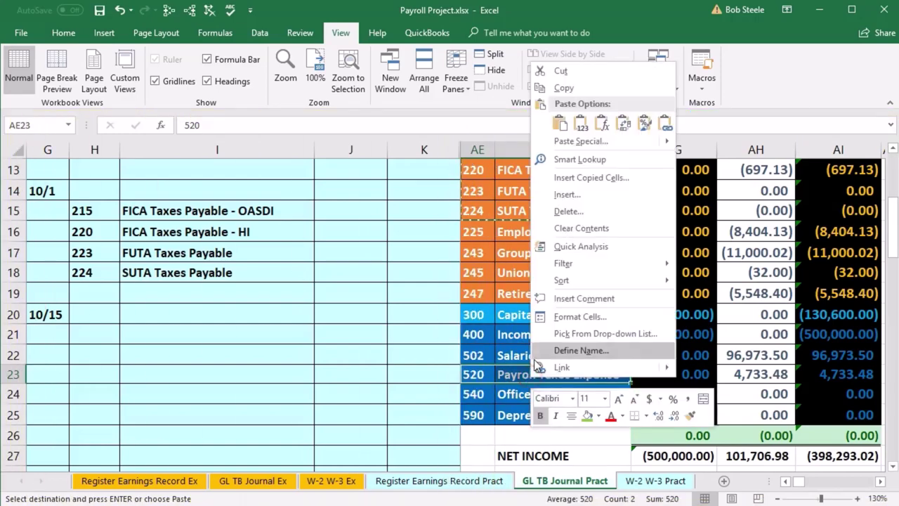
left_click(574, 85)
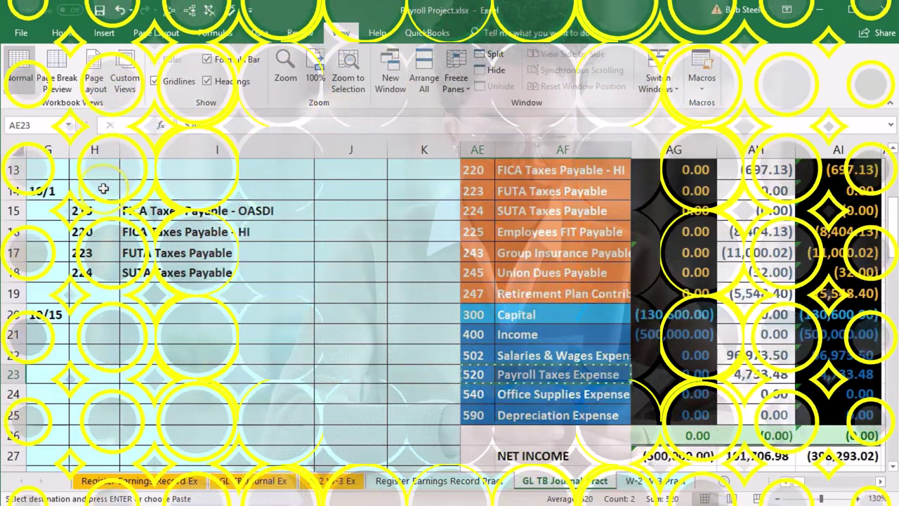
left_click(103, 188)
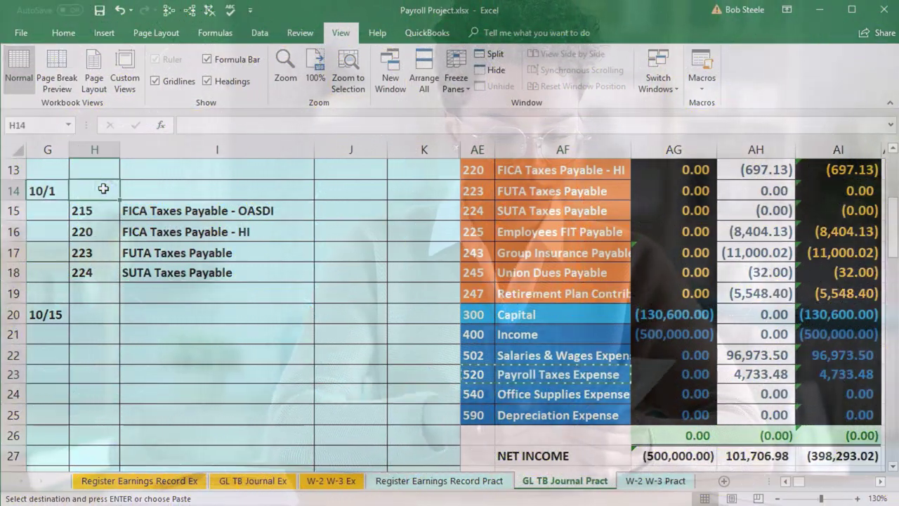
right_click(103, 188)
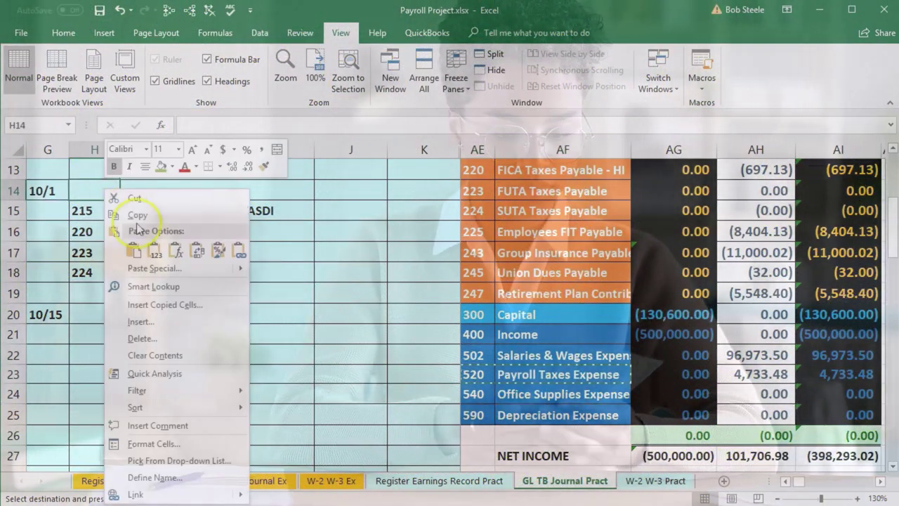
left_click(154, 249)
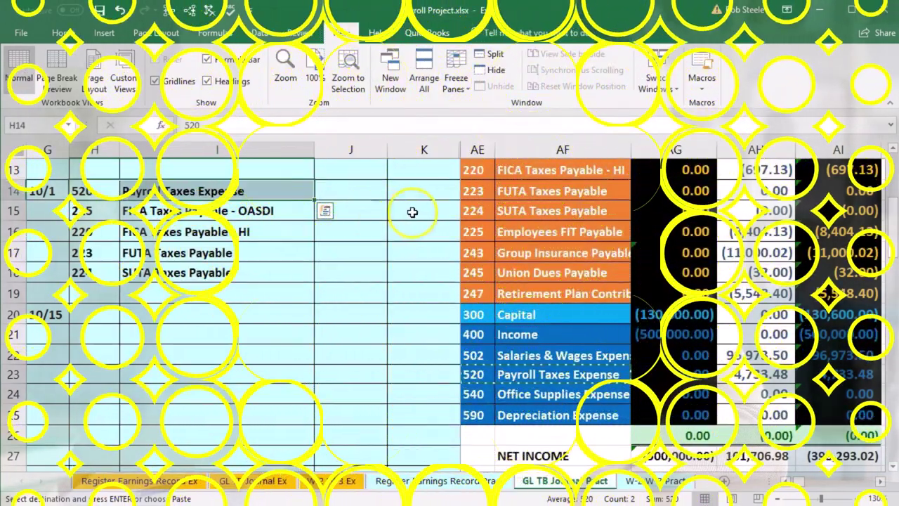
left_click(417, 211)
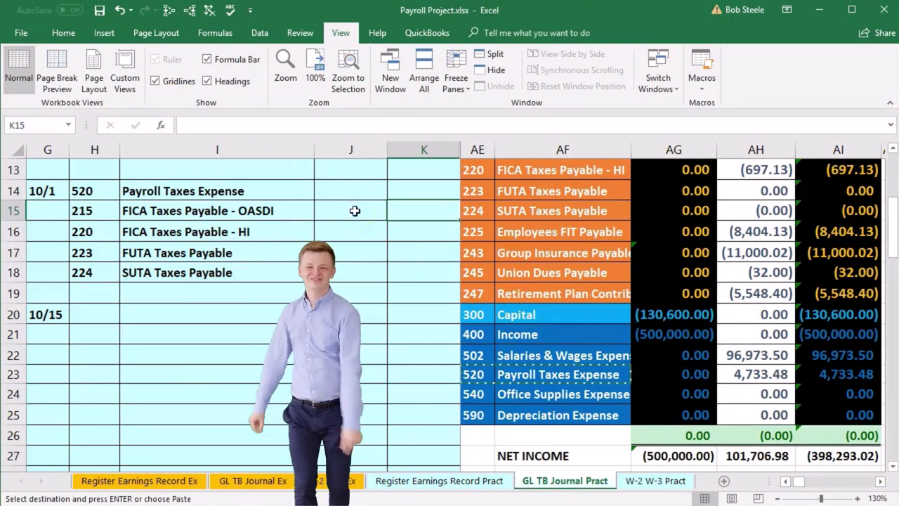
- Credit OASDI (2,980.81) and HI (697.12) in K15:K16 with negated register employer totals
type("-")
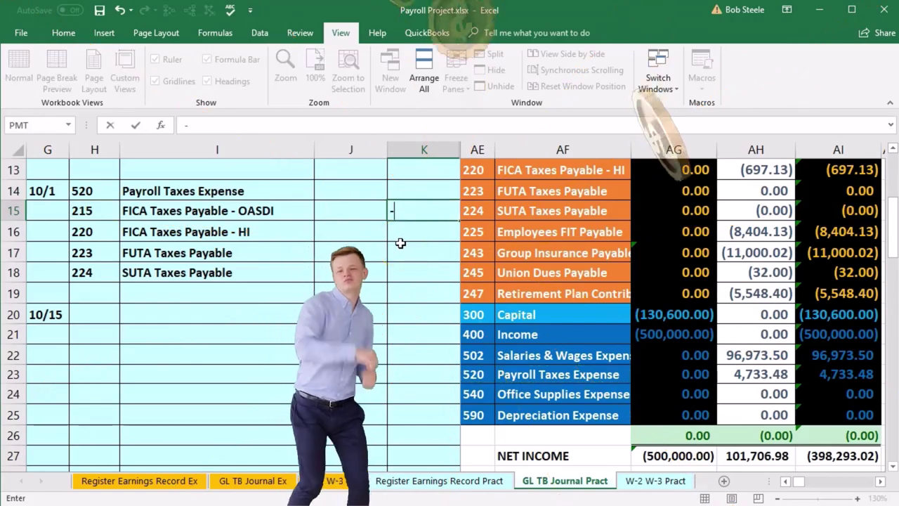
left_click(476, 482)
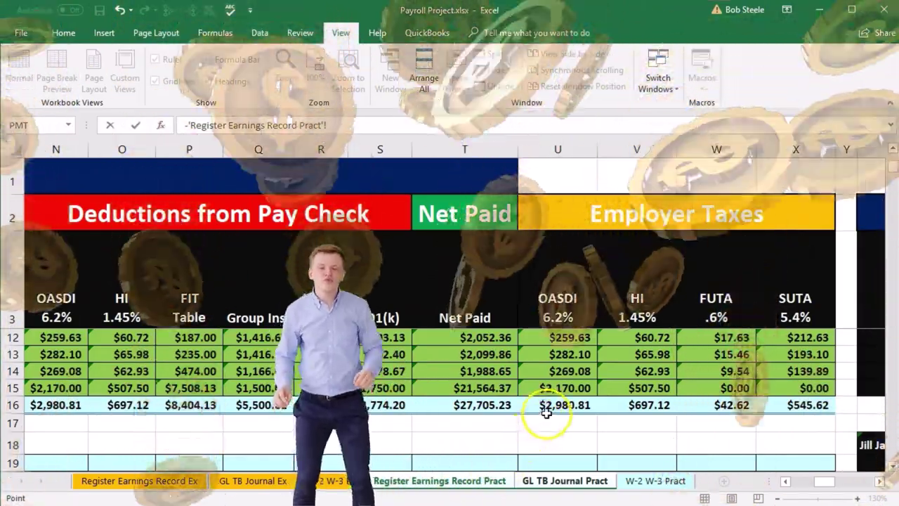
left_click(546, 412)
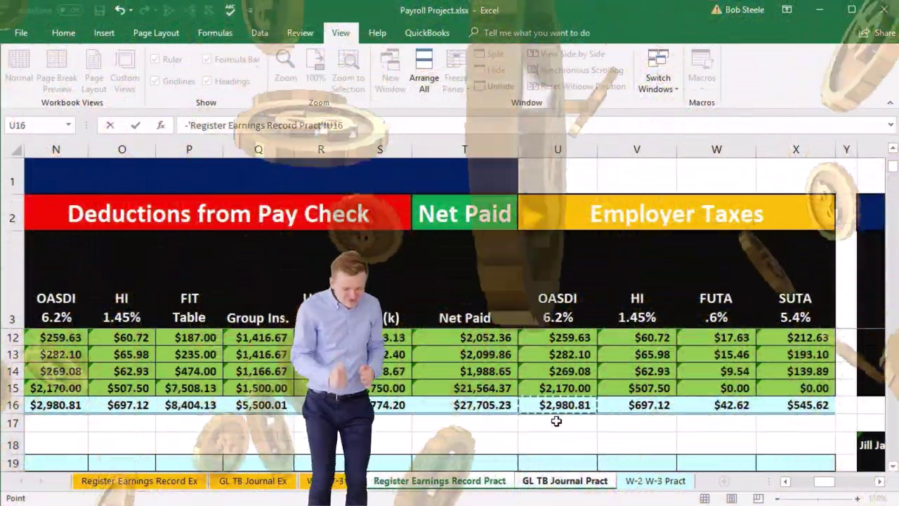
key("Return")
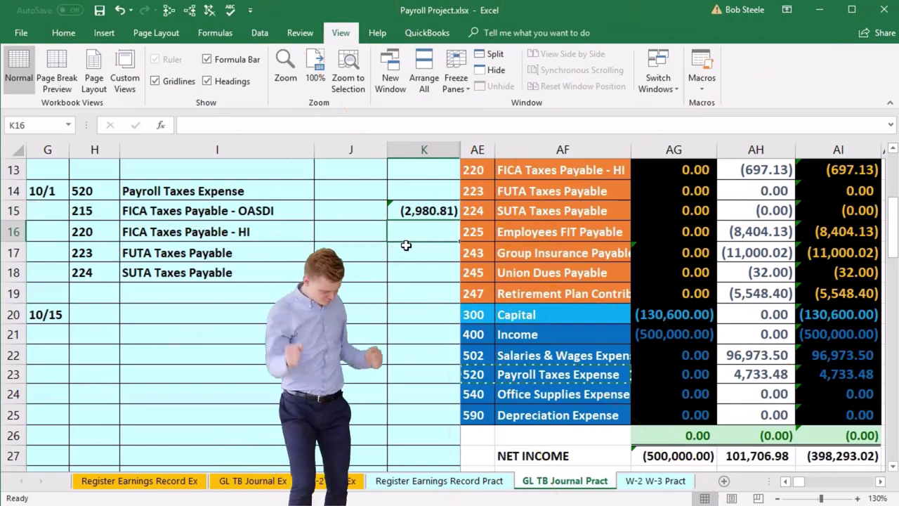
type("-")
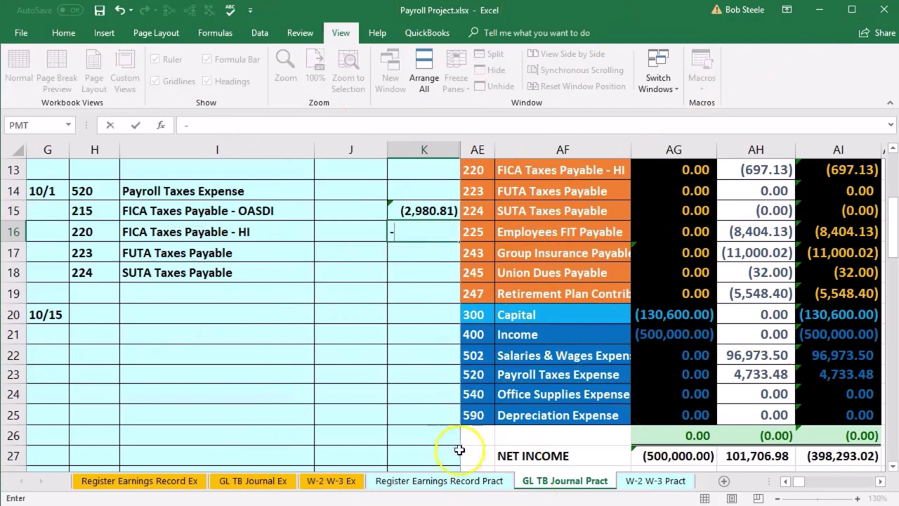
left_click(458, 481)
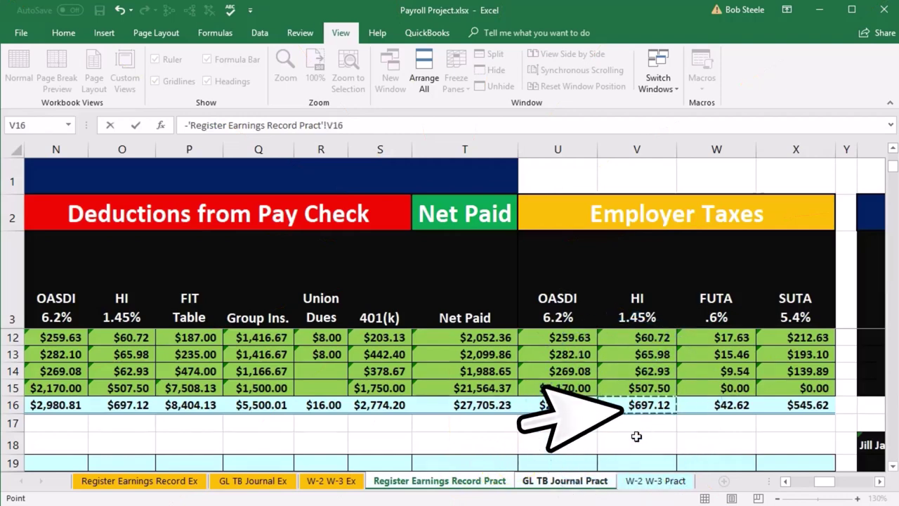
key("Return")
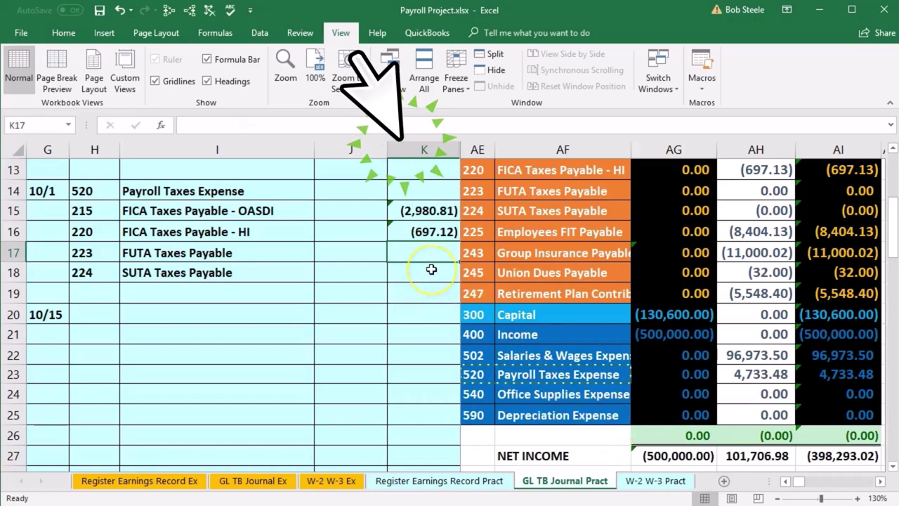
- Credit FUTA (42.62) and SUTA (545.62) in K17:K18 and check the four credits' sum
type("-")
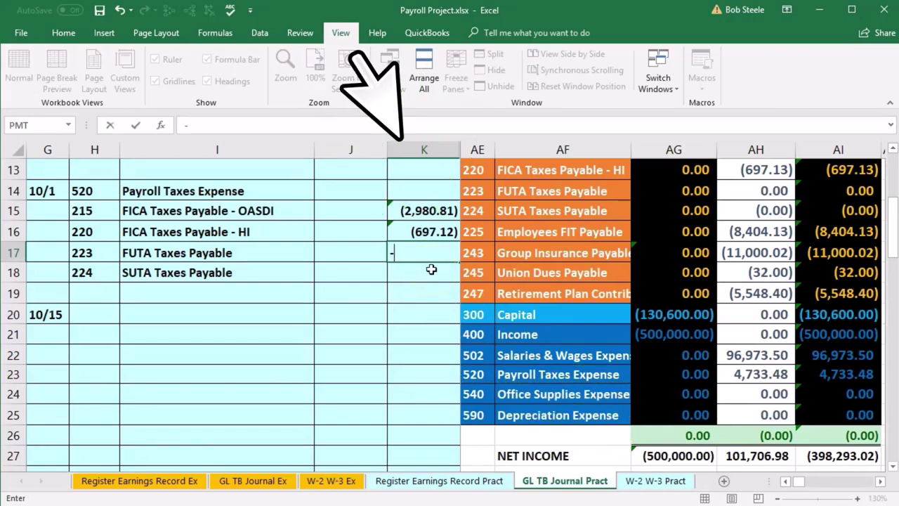
left_click(441, 482)
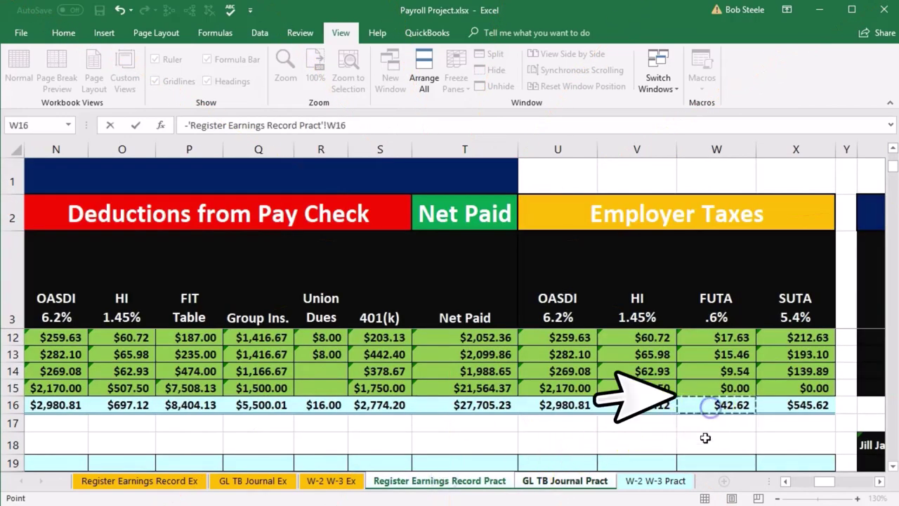
key("Return")
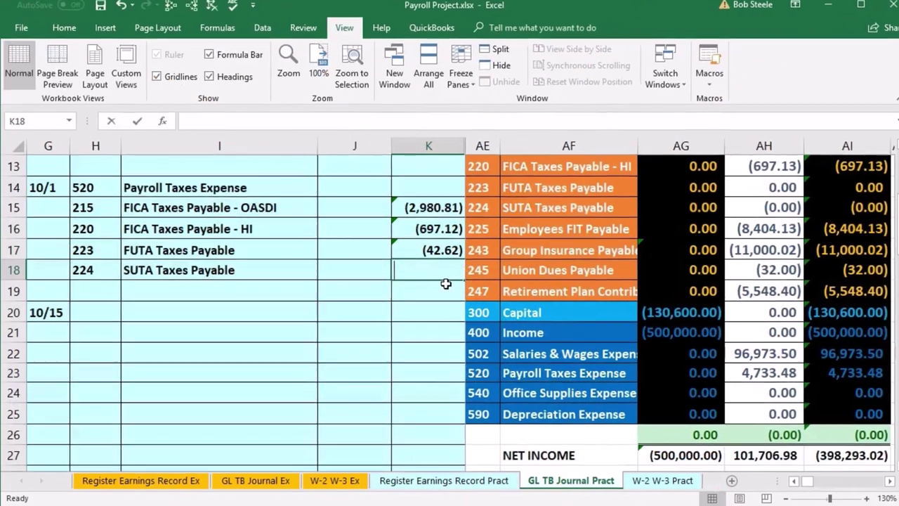
type("-")
left_click(531, 474)
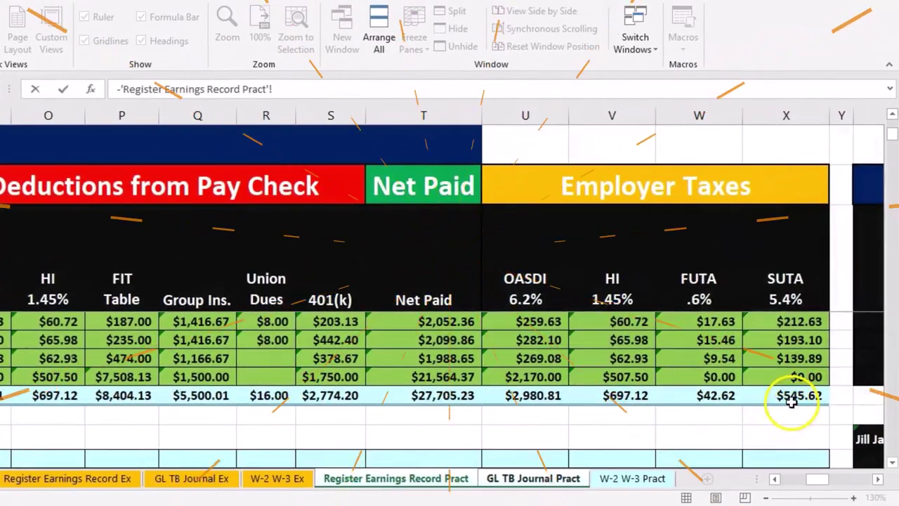
left_click(791, 401)
key("Return")
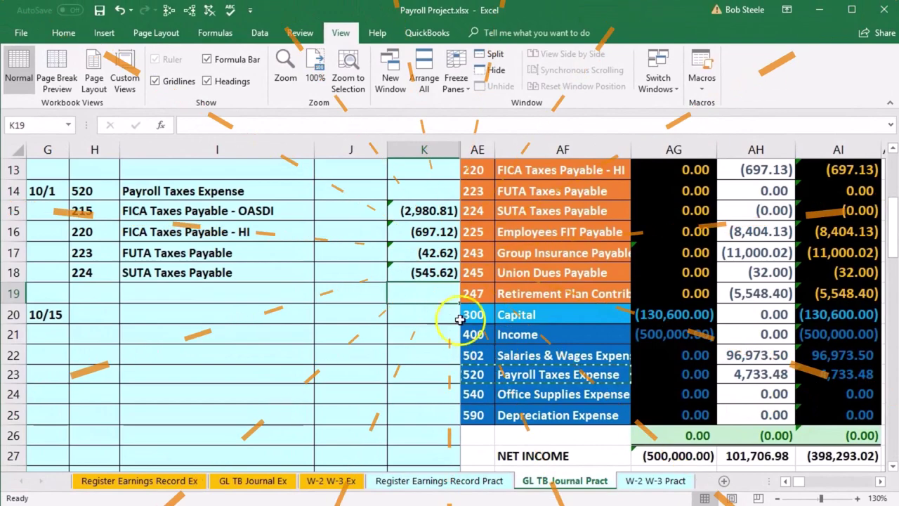
left_click_drag(425, 211, 428, 273)
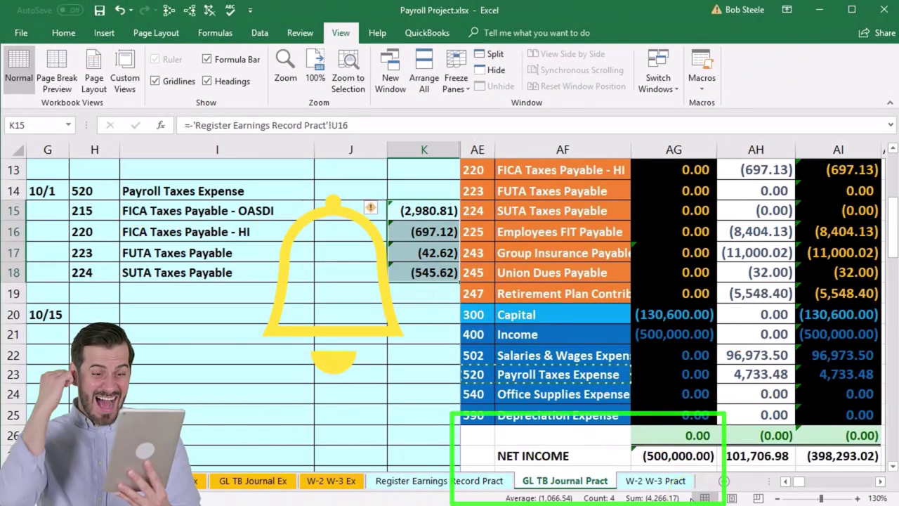
left_click(330, 190)
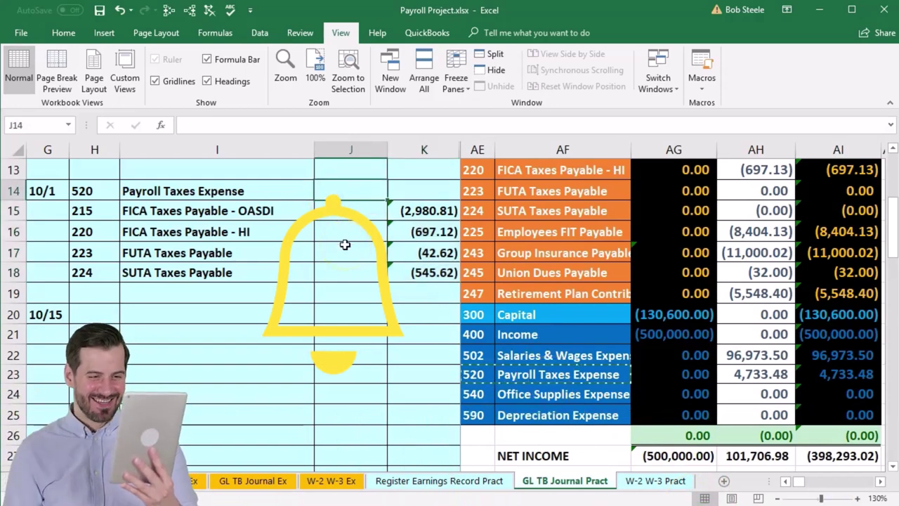
- Enter =-SUM(J15:K18) in J14 to debit Payroll Taxes Expense 4,266.17
type("-")
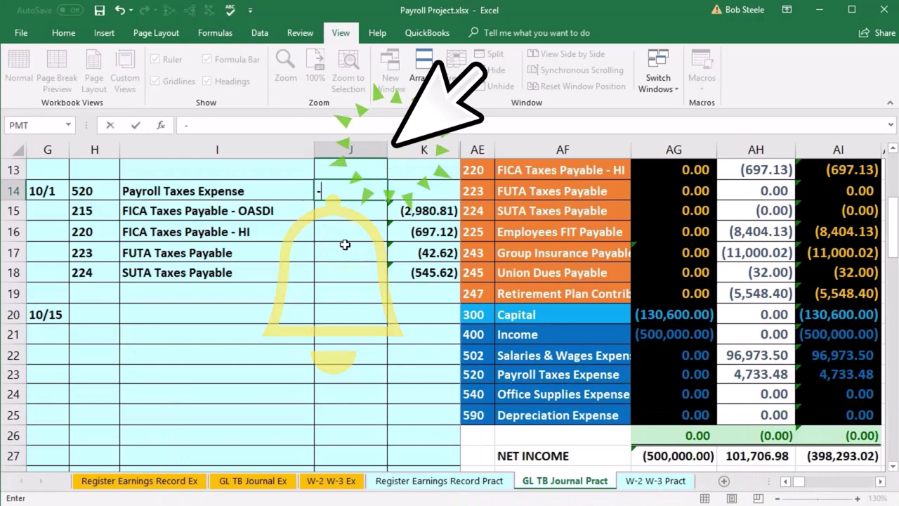
type("su")
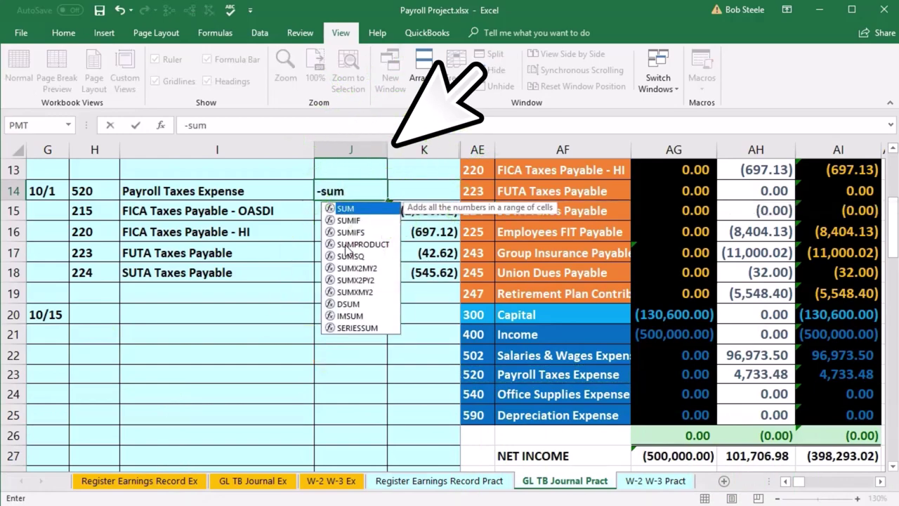
type("m")
double_click(347, 210)
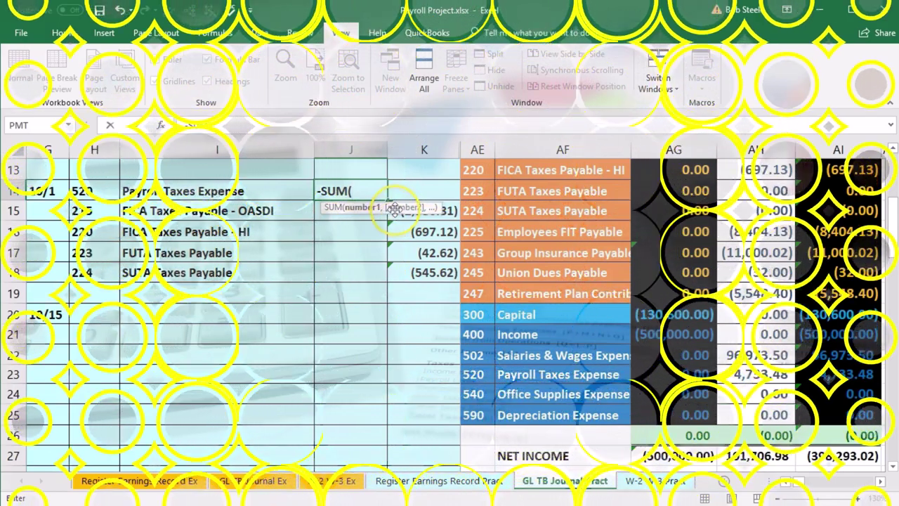
left_click_drag(391, 210, 330, 172)
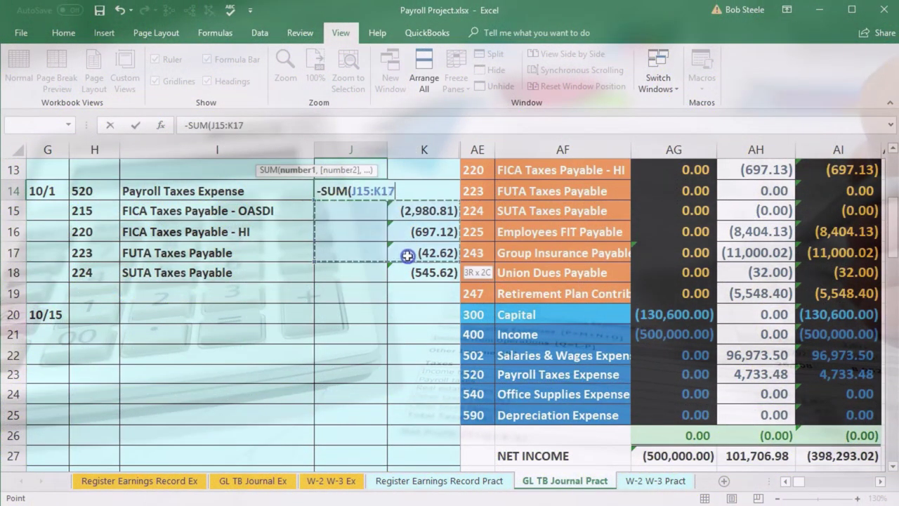
left_click_drag(408, 255, 413, 272)
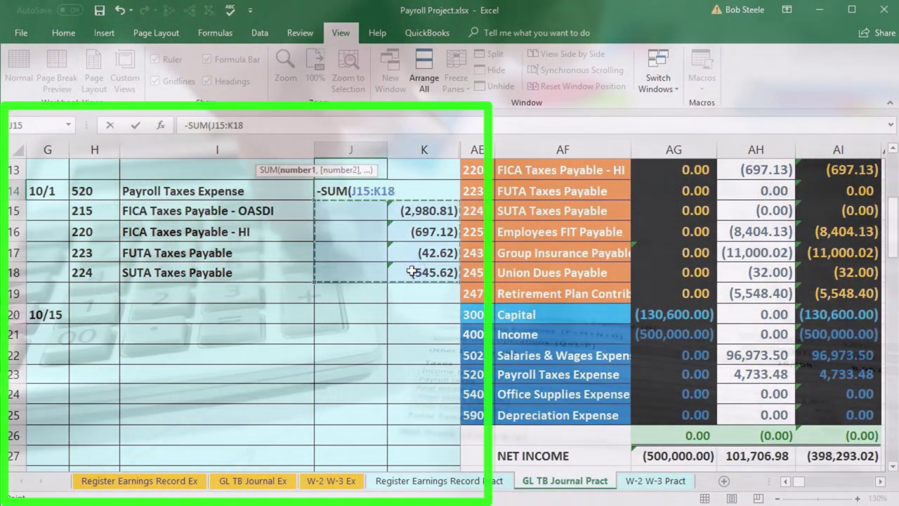
key("Return")
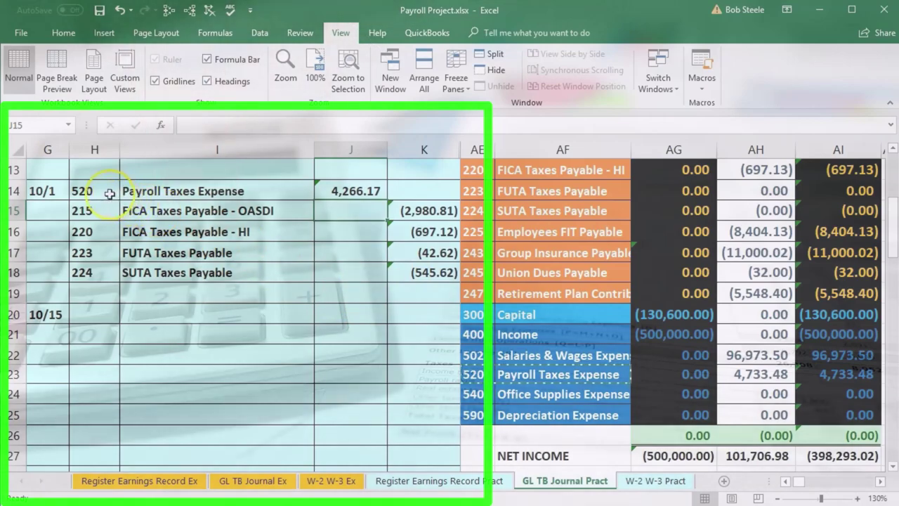
left_click_drag(109, 194, 144, 191)
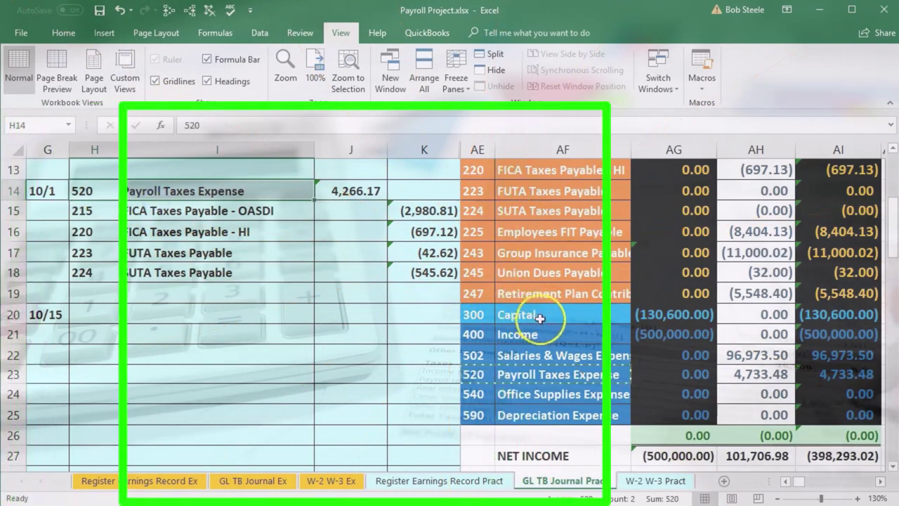
- Narrow column H slightly and copy the Payroll Taxes Expense account label
scroll(341, 337, "up", 3)
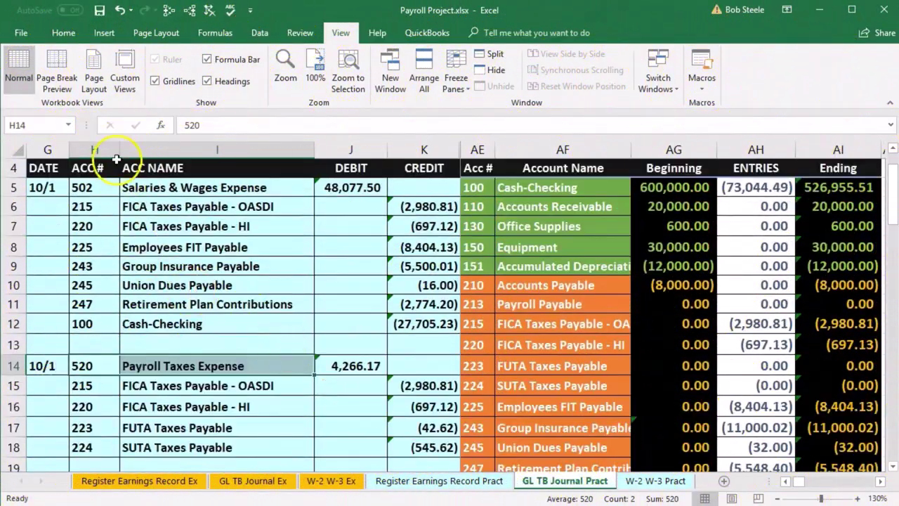
left_click_drag(106, 150, 106, 150)
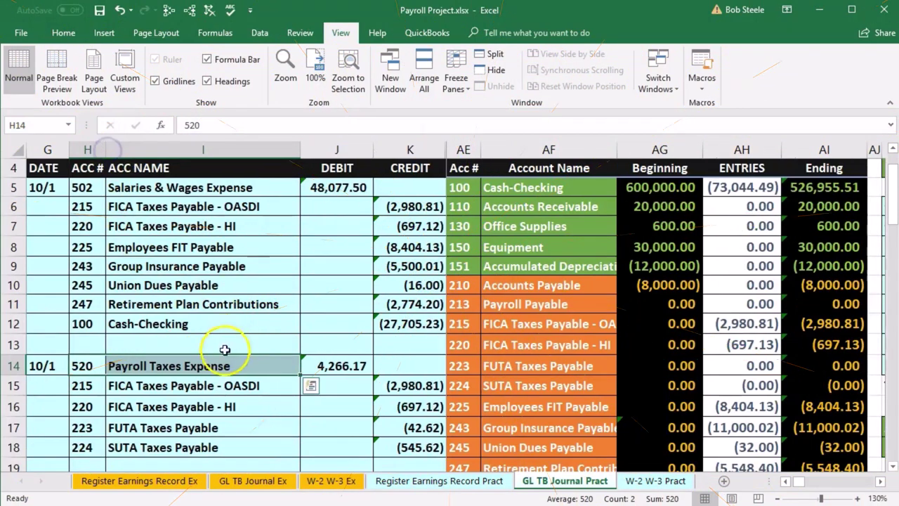
left_click(165, 400)
left_click_drag(87, 365, 164, 363)
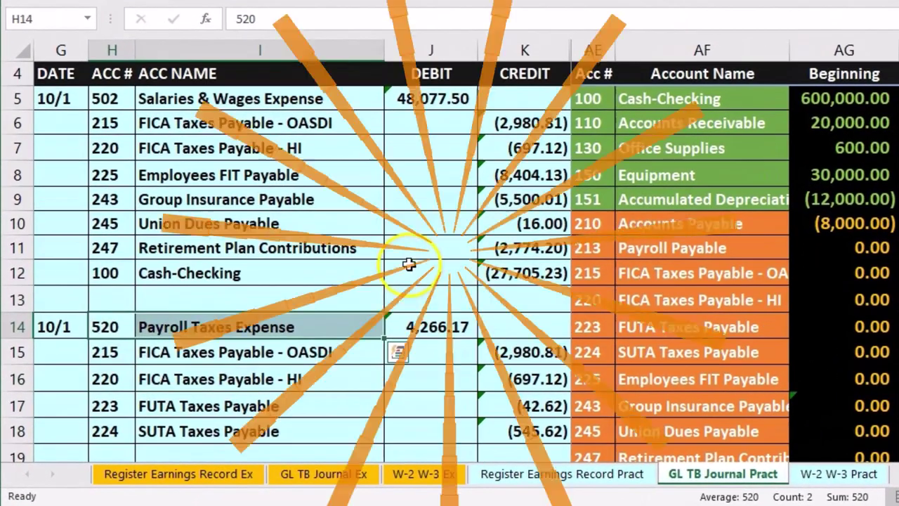
left_click(410, 264)
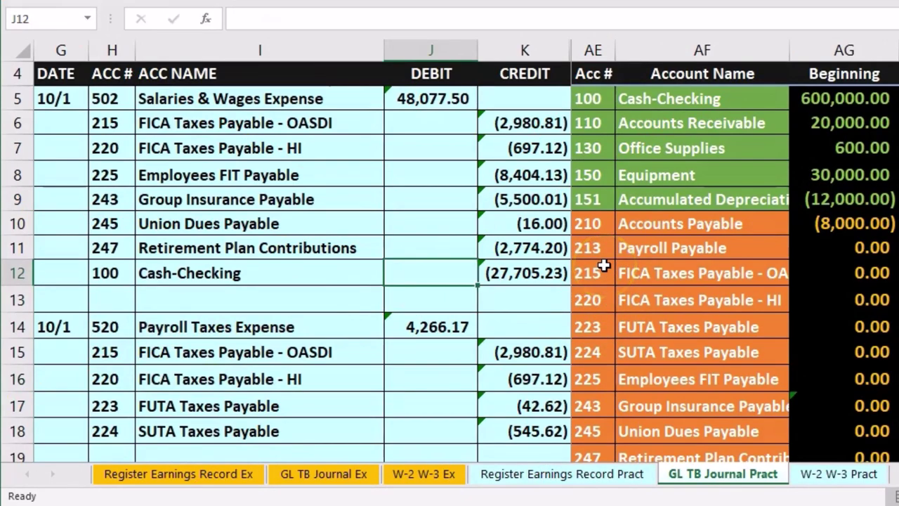
scroll(604, 265, "down", 3)
left_click_drag(604, 331, 628, 330)
key("ctrl+c")
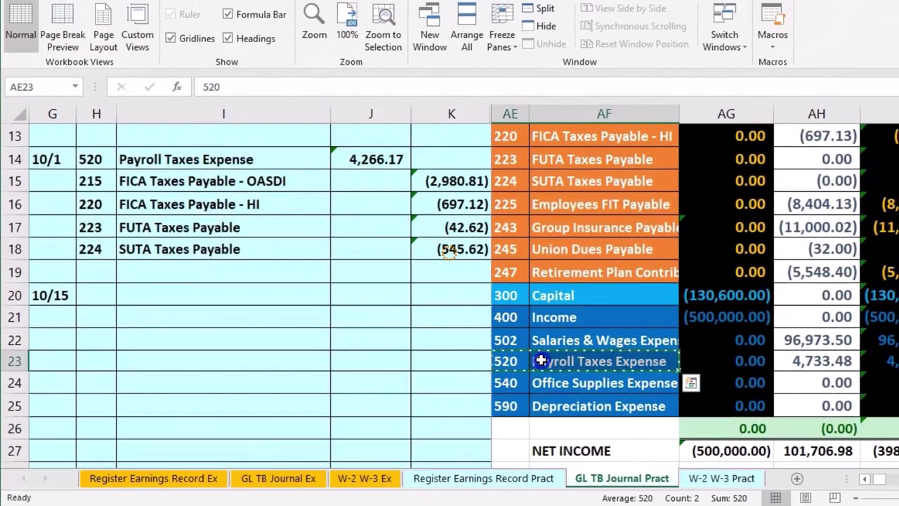
- Move across the ledgers to the Payroll Taxes Expense 520 ledger and select empty date cell BQ7
key("Right")
key("Right")
key("Right")
key("Right")
key("Right")
key("Right")
key("Right")
key("Right")
key("Right")
key("Right")
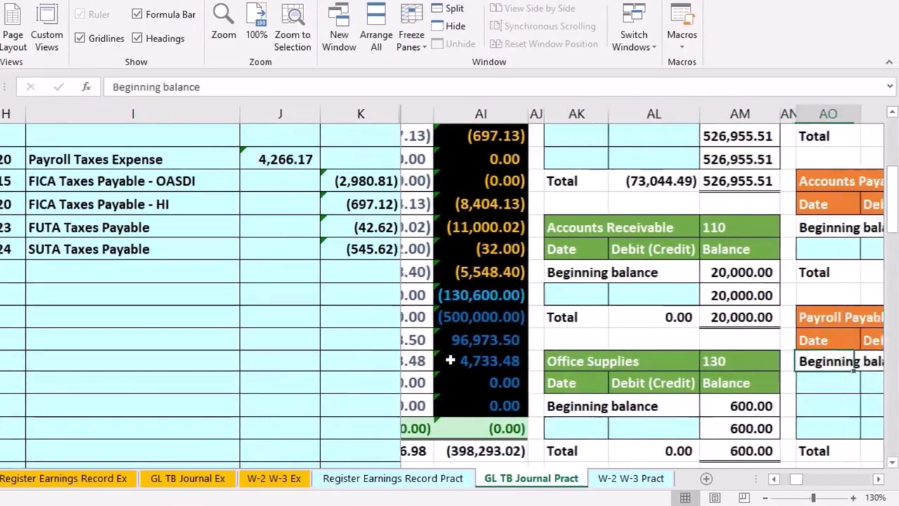
key("Right")
key("Right")
key("Right")
key("Right")
key("Right")
key("Right")
key("Right")
key("Right")
key("Right")
key("Right")
key("Right")
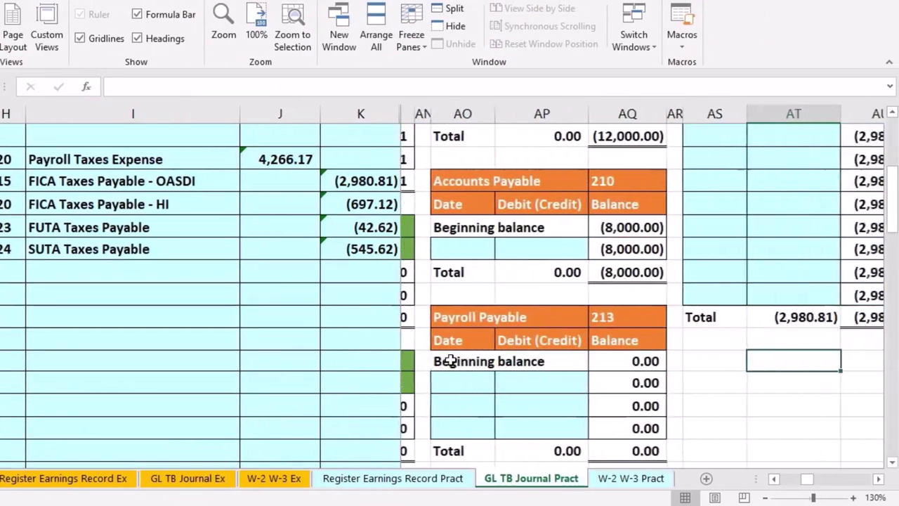
key("Right")
key("Right")
key("Right")
key("Right")
key("Right")
key("Right")
key("Right")
key("Right")
key("Right")
key("Right")
key("Right")
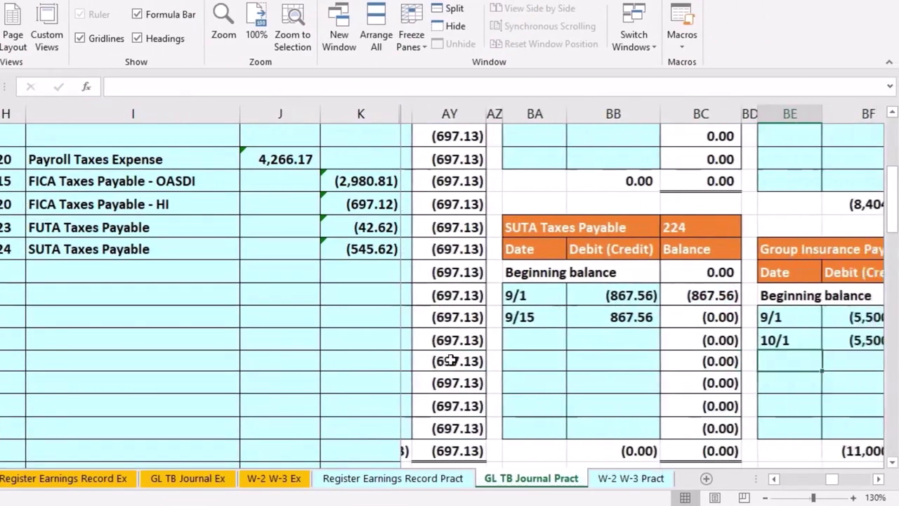
key("Right")
key("Right")
key("Right")
key("Right")
key("Right")
key("Right")
key("Right")
key("Right")
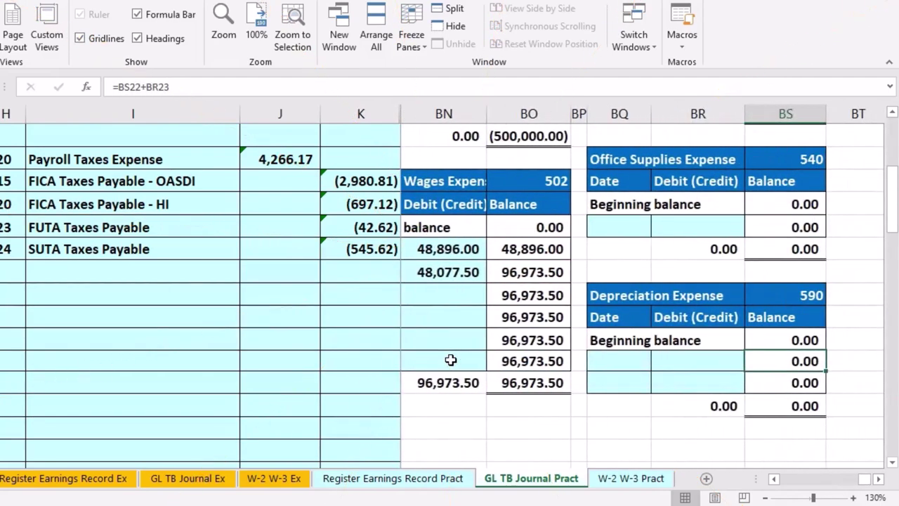
scroll(450, 360, "up", 4)
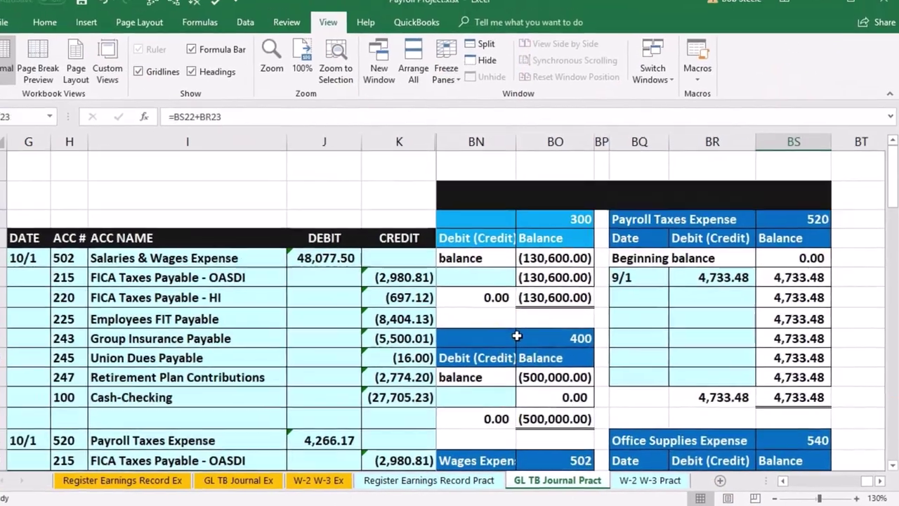
left_click(488, 333)
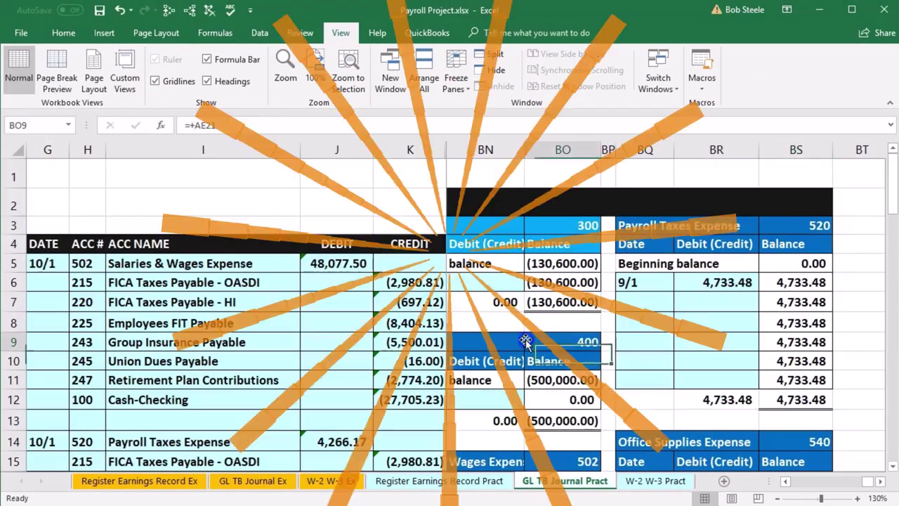
key("Left")
key("Left")
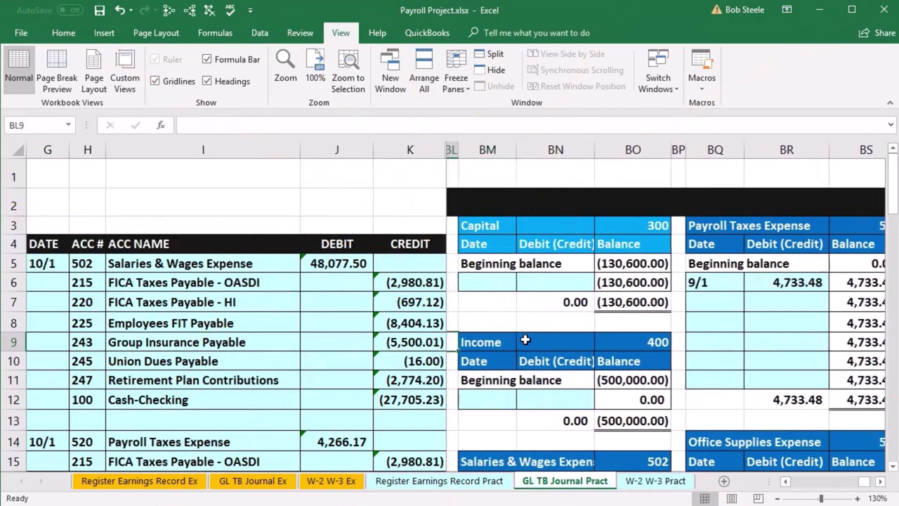
scroll(546, 328, "down", 5)
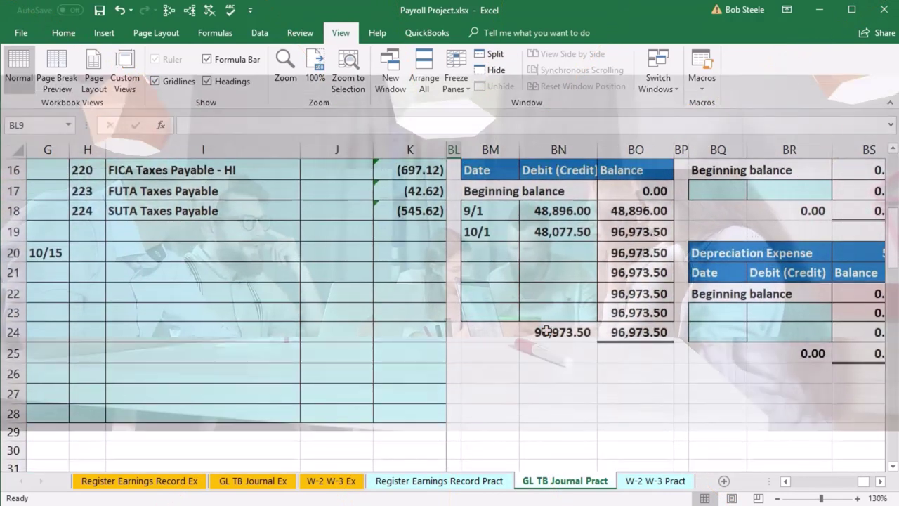
scroll(547, 330, "up", 5)
key("Up")
key("Up")
key("Up")
key("Right")
key("Right")
key("Right")
key("Right")
key("Right")
key("Right")
key("Right")
key("Right")
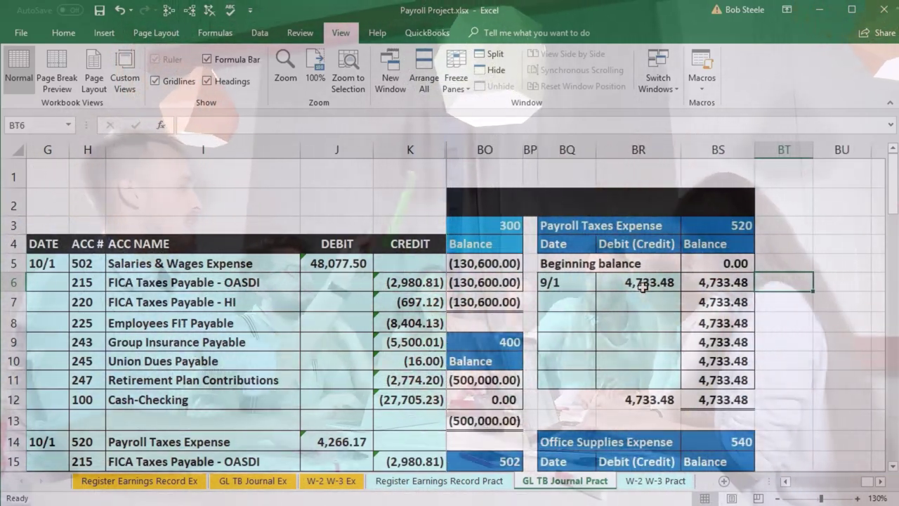
left_click(640, 299)
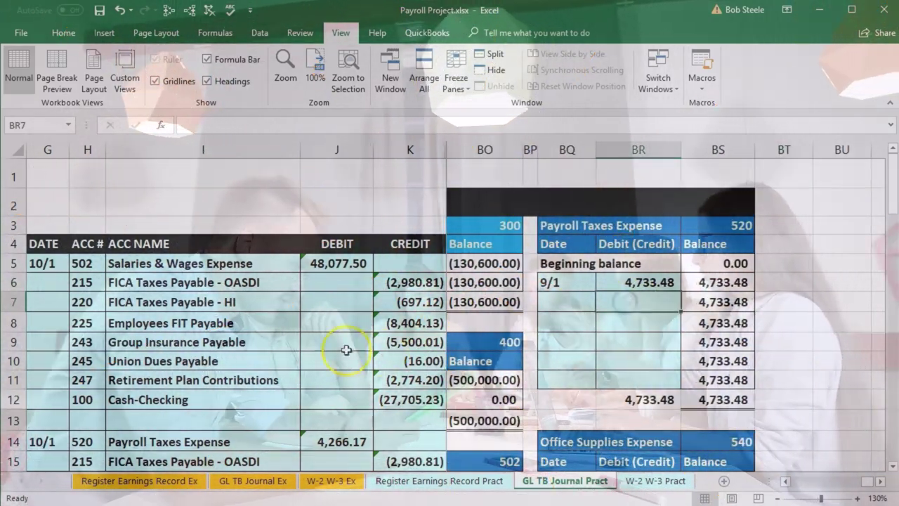
scroll(324, 349, "down", 2)
scroll(324, 349, "down", 2)
scroll(324, 349, "up", 1)
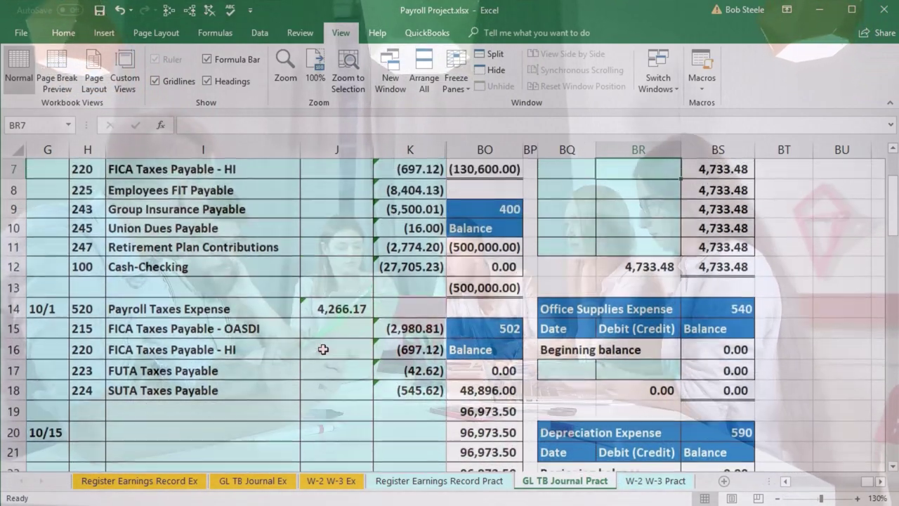
scroll(323, 349, "up", 2)
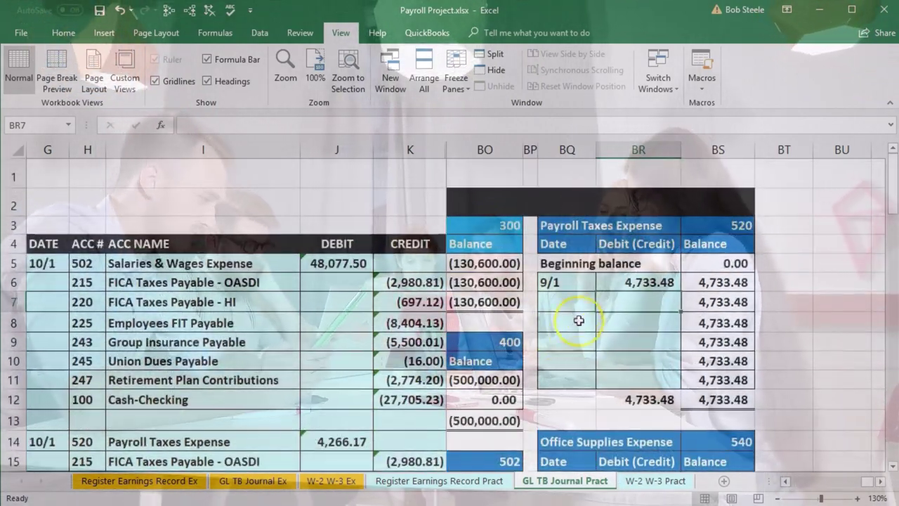
- Post 10/1 with =J14 (4,266.17) to ledger 520, making its balance 8,999.65
left_click(569, 297)
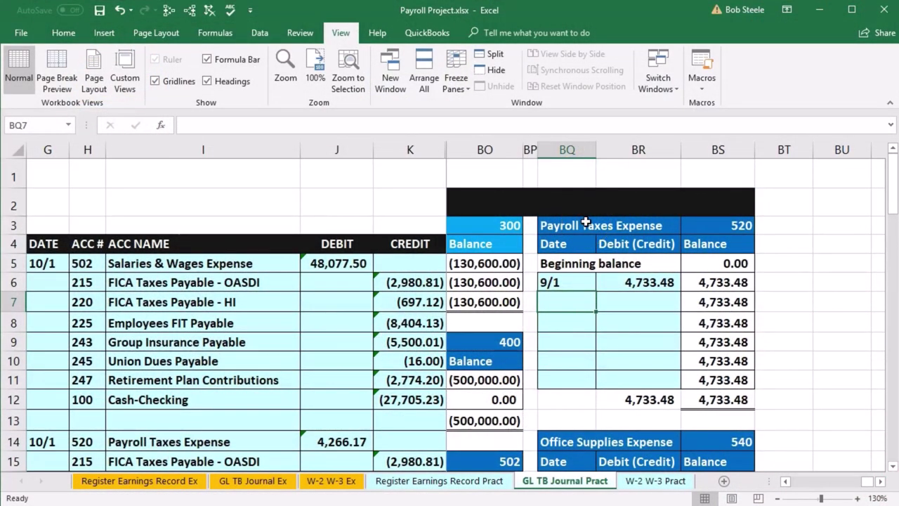
type("10/1")
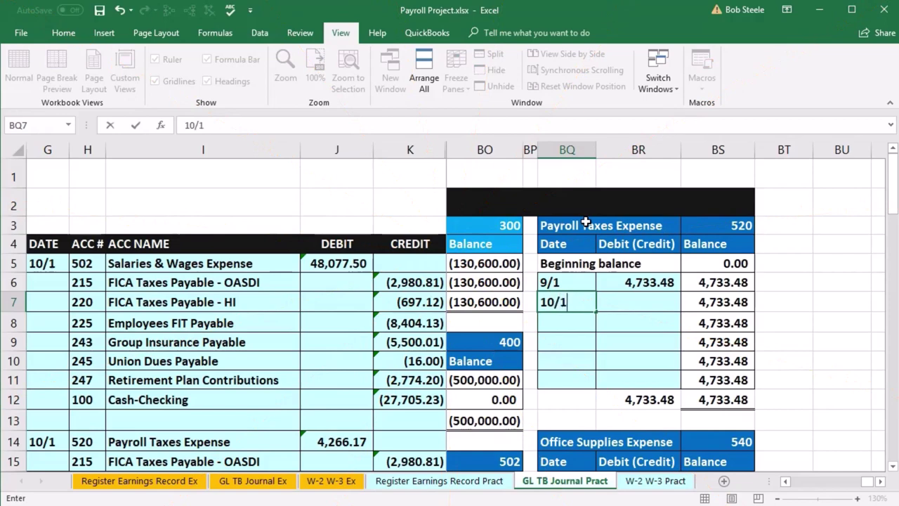
key("Tab")
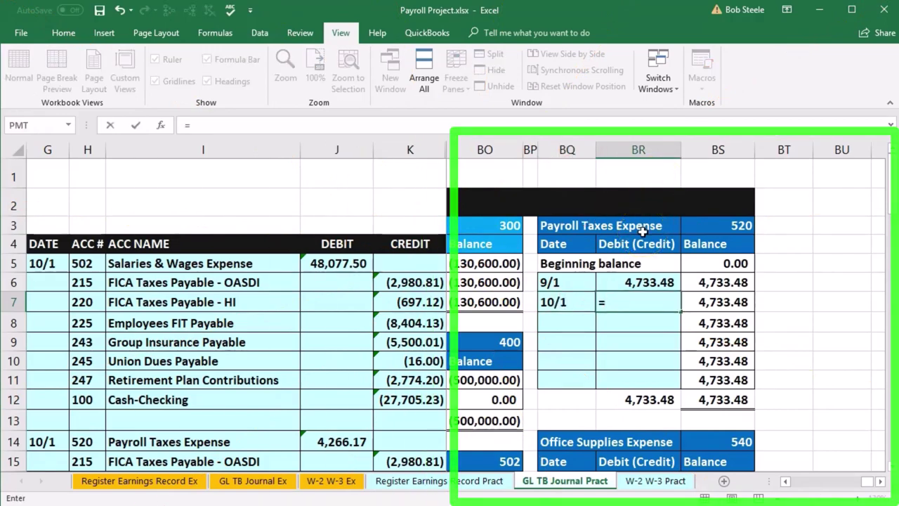
type("=")
scroll(419, 344, "down", 1)
left_click(331, 366)
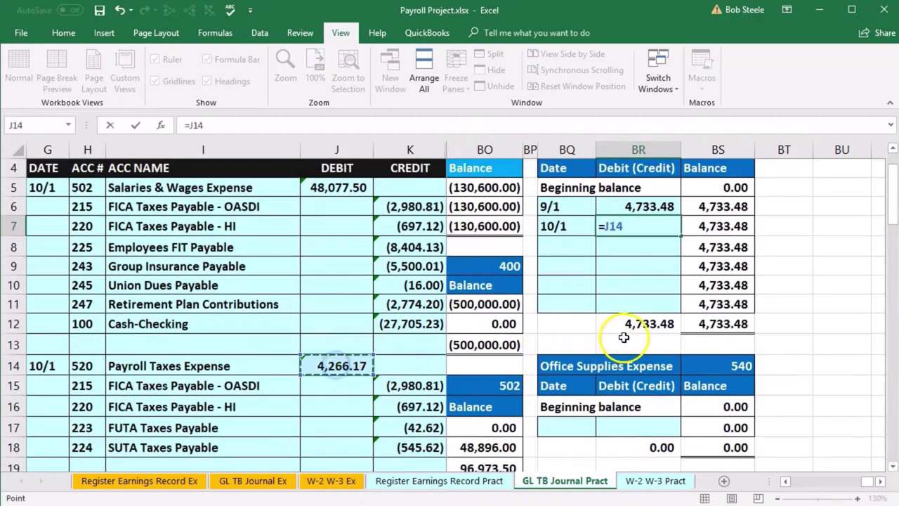
key("Return")
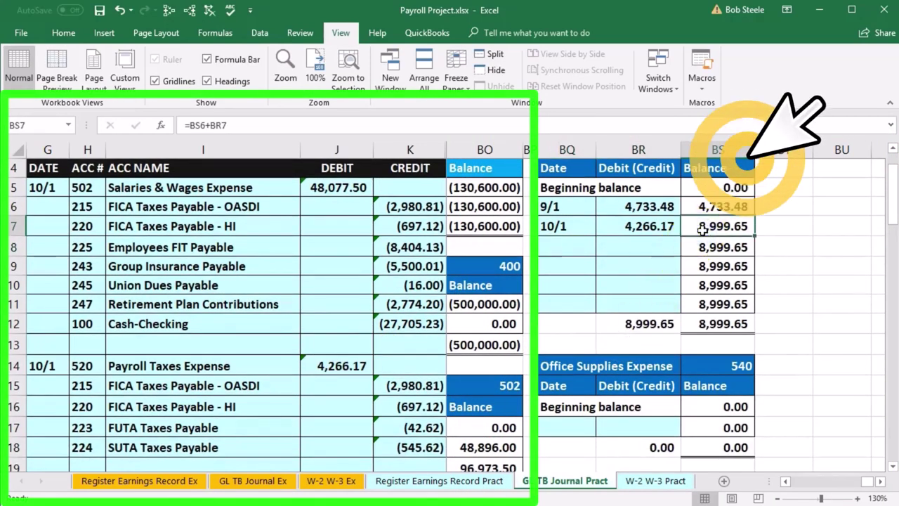
left_click(406, 364)
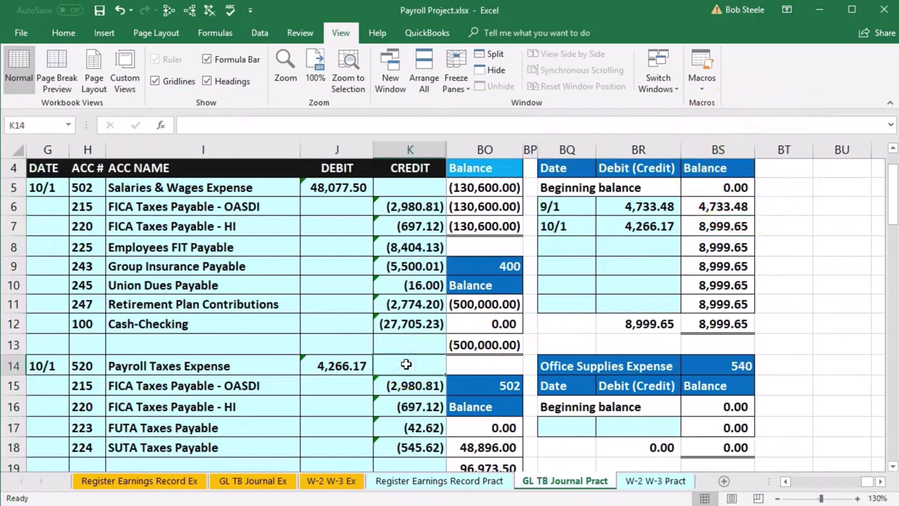
key("Right")
scroll(626, 281, "down", 3)
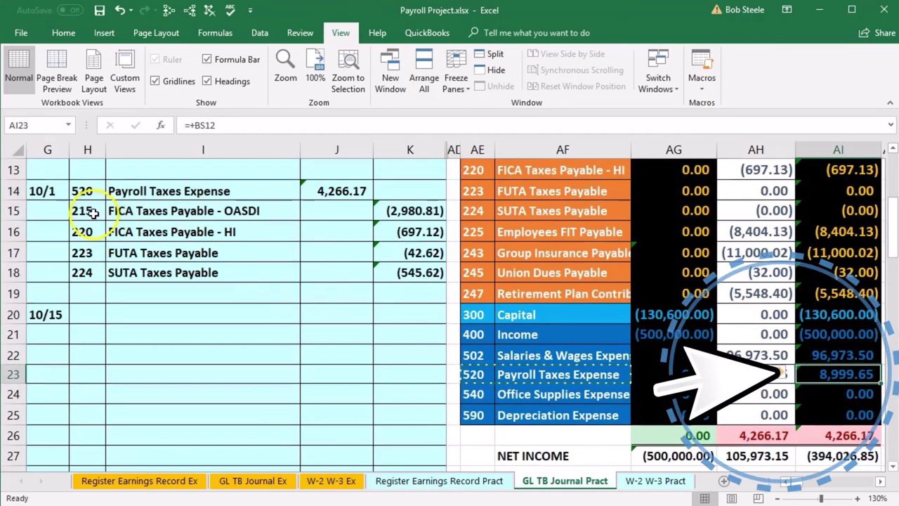
- Find account 215 in the trial balance and bring up the FICA Taxes Payable - OASDI 215 ledger
left_click_drag(87, 211, 155, 216)
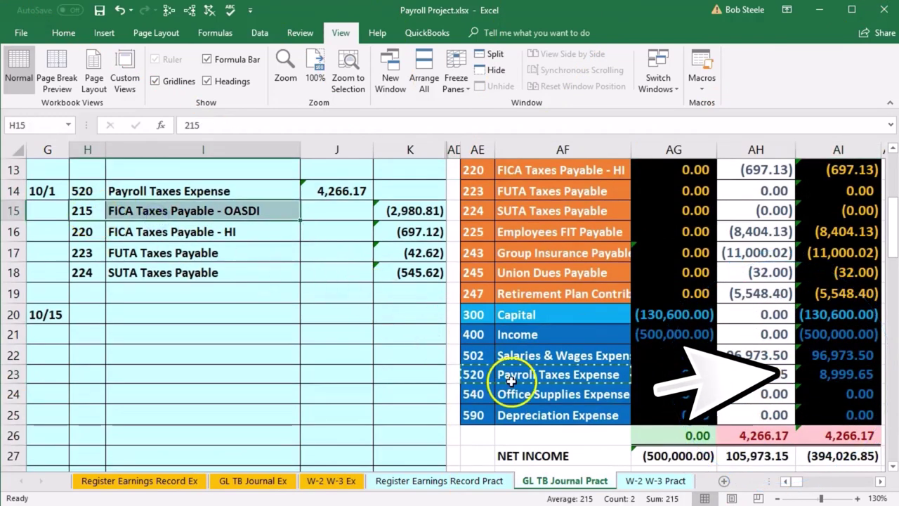
scroll(509, 385, "up", 2)
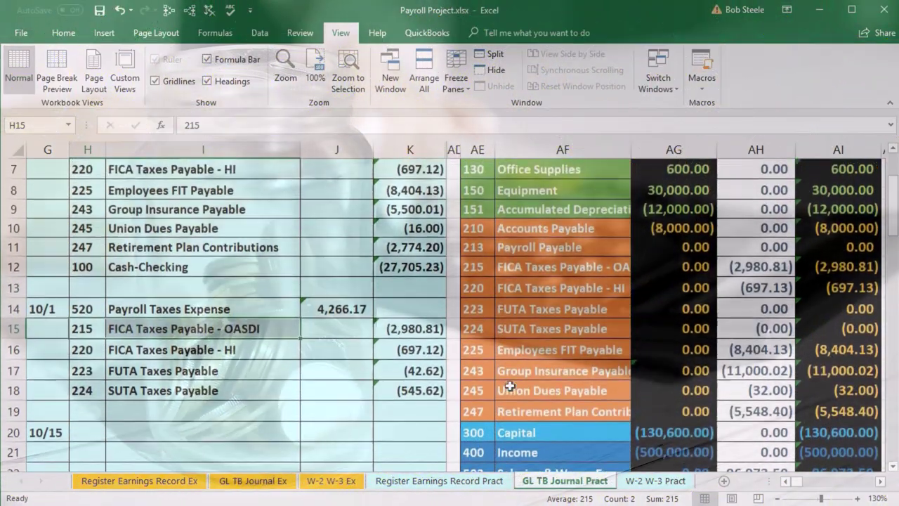
left_click_drag(485, 270, 496, 268)
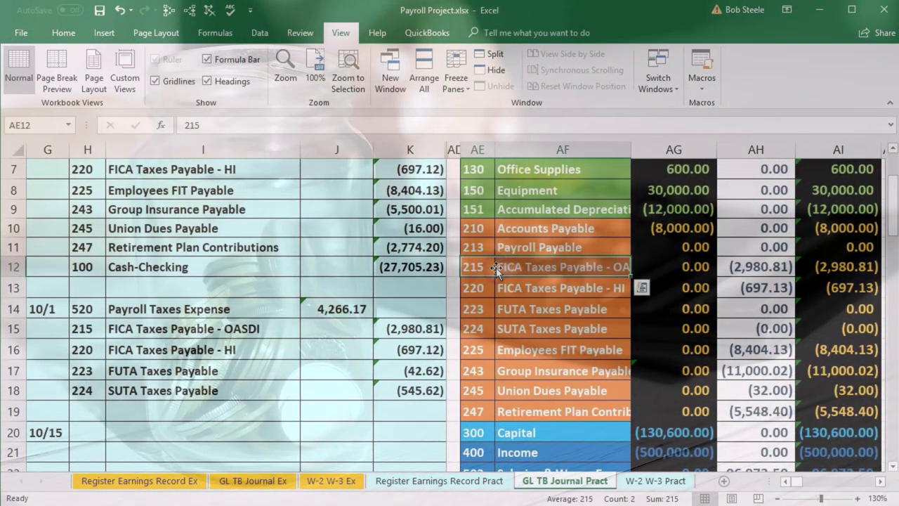
scroll(496, 267, "up", 1)
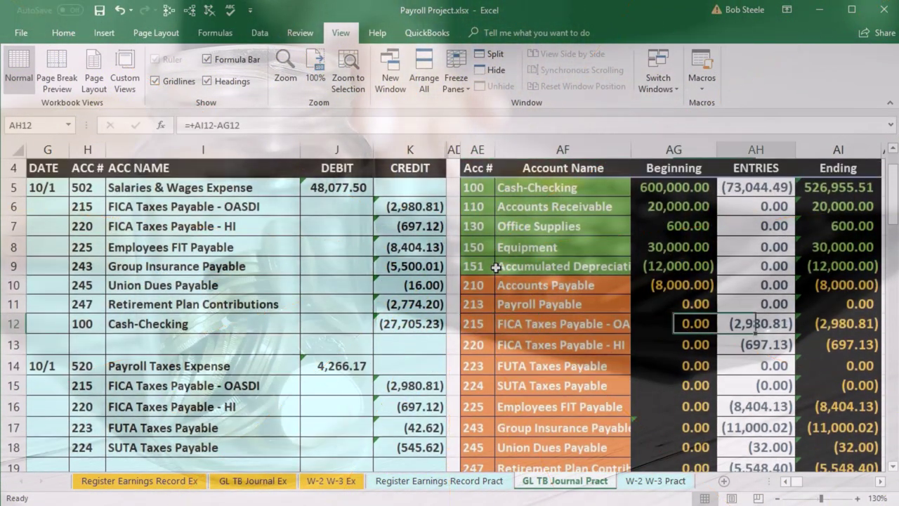
key("Right")
key("Right")
key("Right")
key("Right")
key("Right")
key("Right")
key("Right")
key("Right")
key("Right")
key("Right")
key("Right")
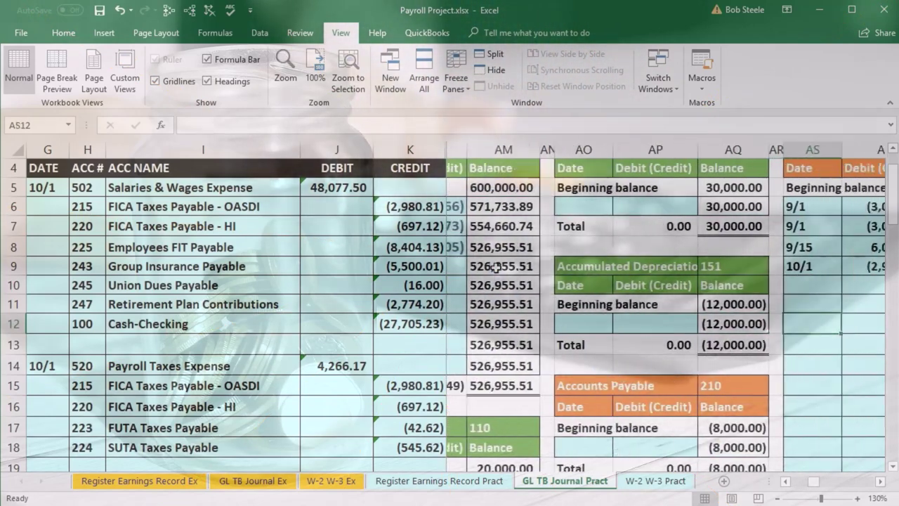
key("Right")
key("Right")
key("Right")
key("Right")
key("Right")
scroll(496, 267, "up", 1)
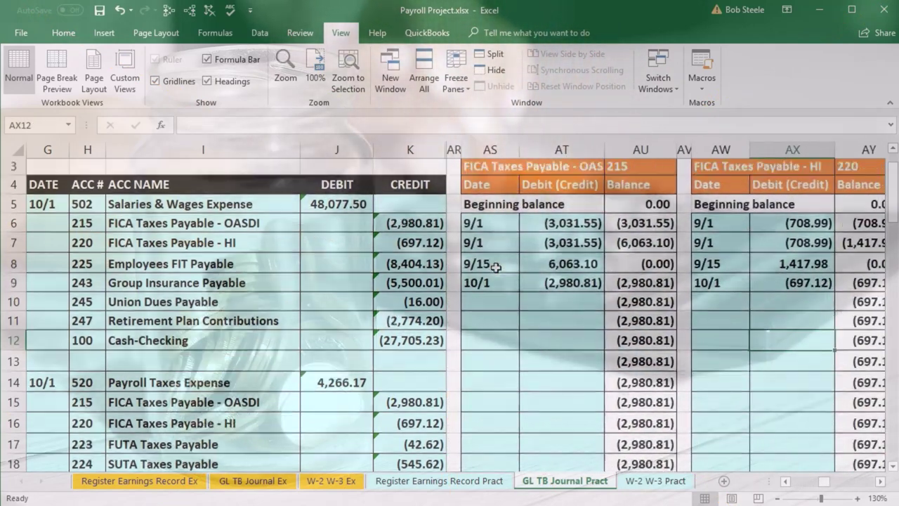
scroll(495, 275, "down", 1)
- Post 10/1 with =K15 (2,980.81) in AS10:AT10 of ledger 215
left_click(491, 283)
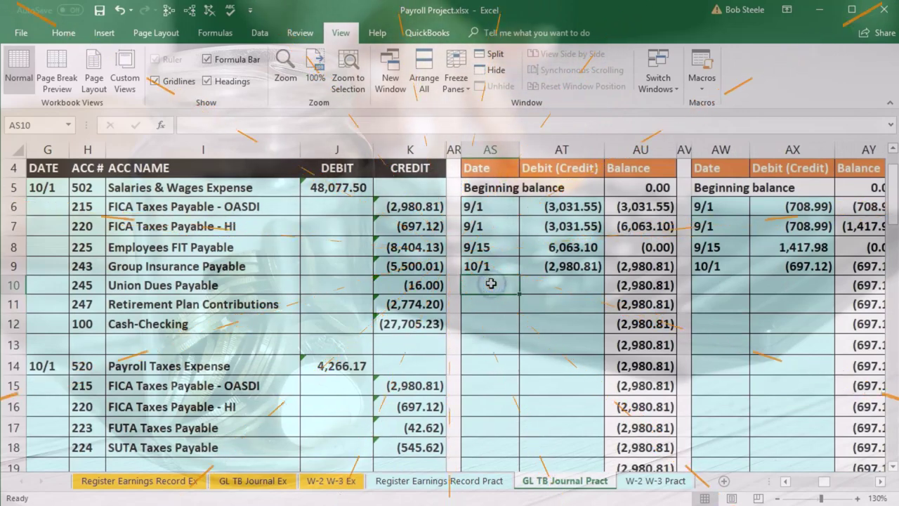
type("10/1")
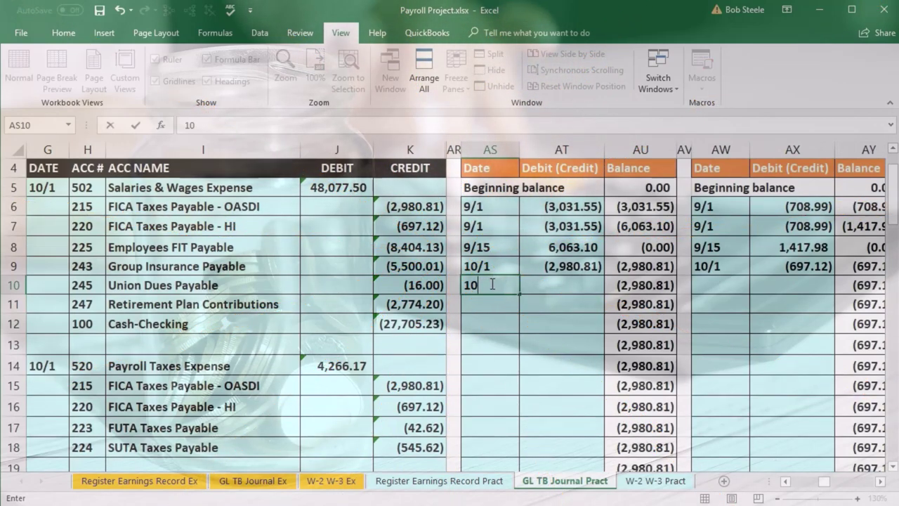
left_click(546, 280)
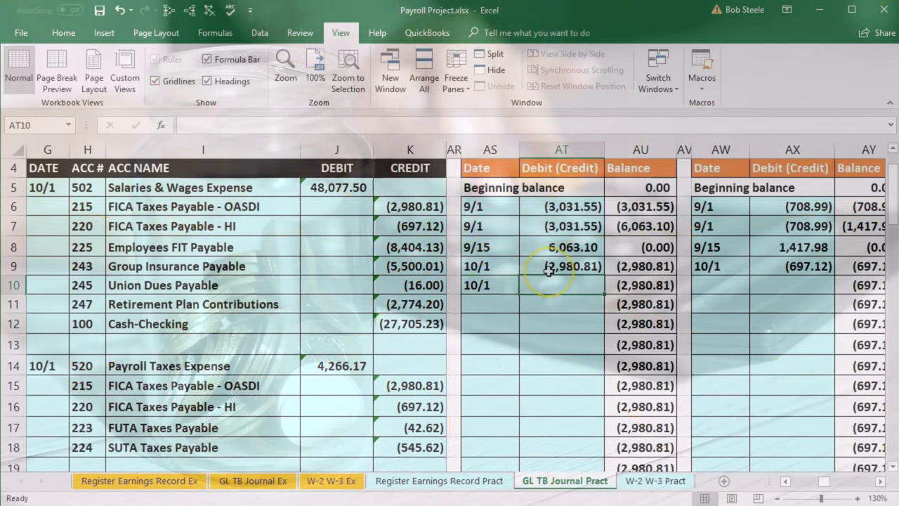
left_click(551, 281)
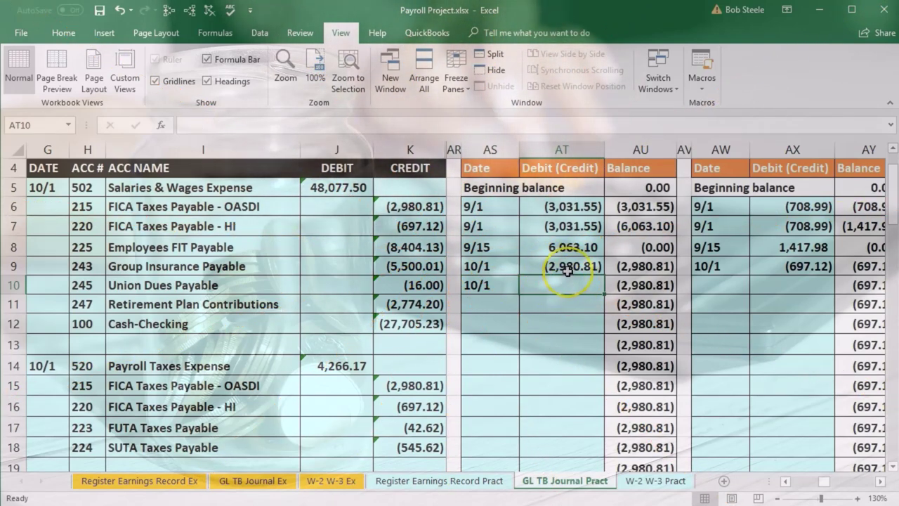
double_click(537, 294)
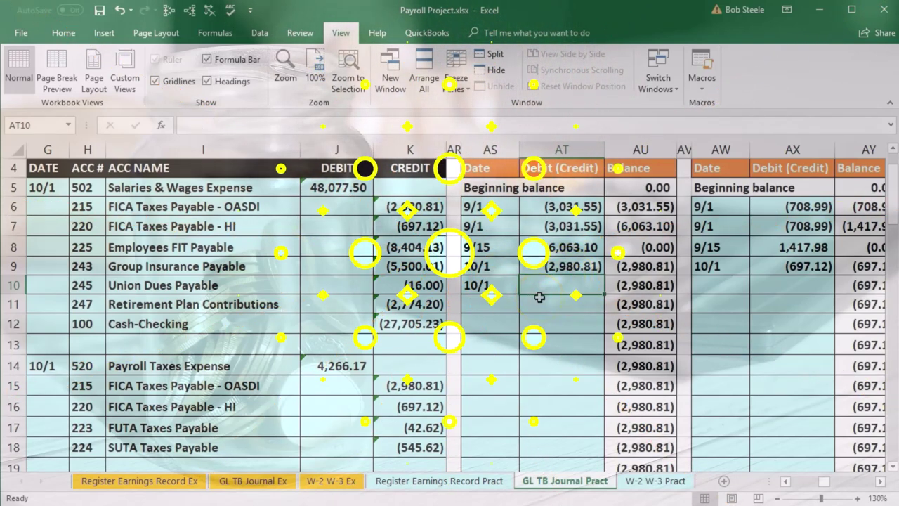
type("=")
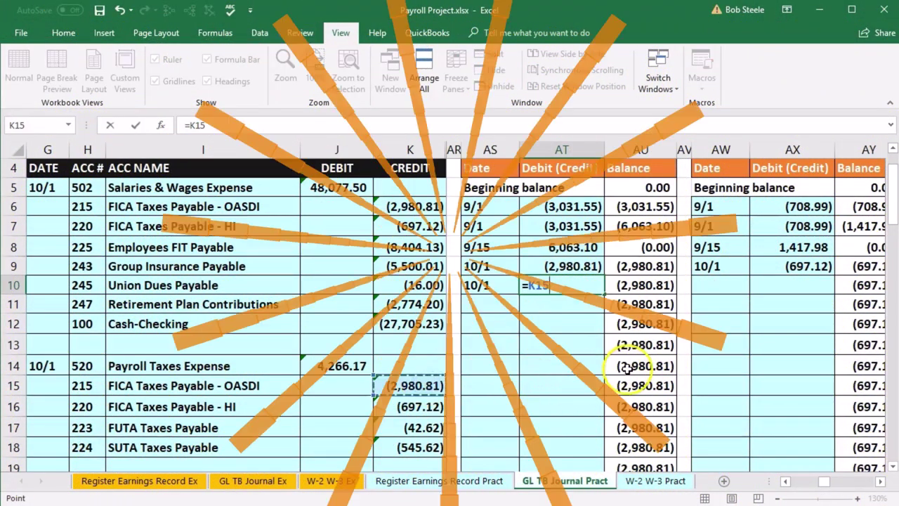
key("Return")
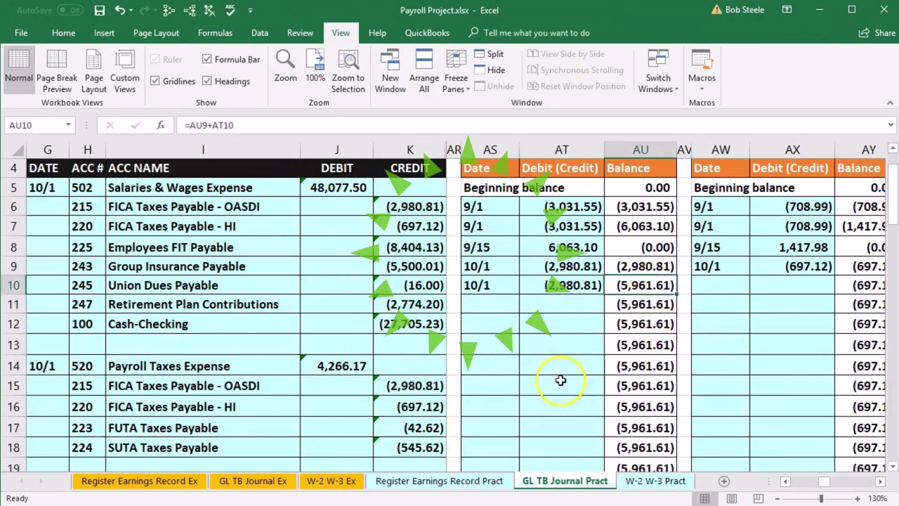
- Verify account 215 at (5,961.61) in the trial balance and select the FICA HI journal line
left_click(431, 405)
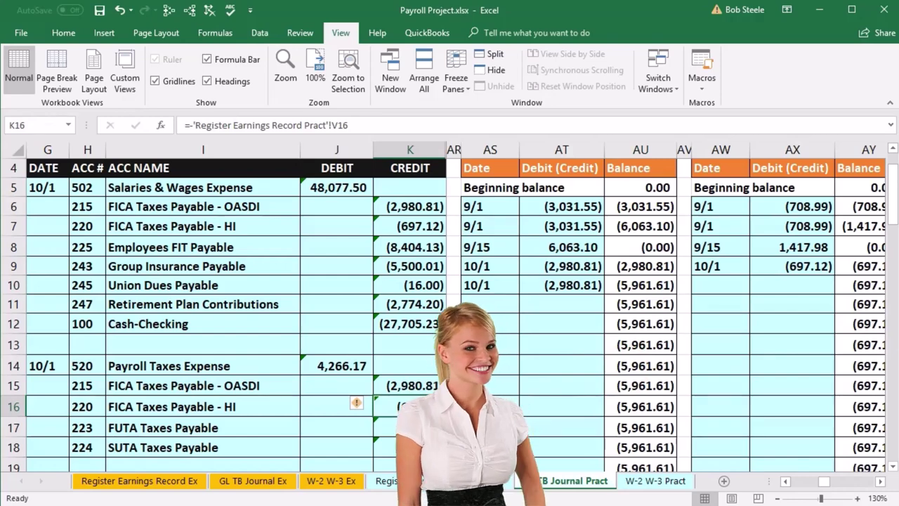
scroll(675, 309, "left", 5)
left_click(454, 406)
scroll(621, 397, "down", 1)
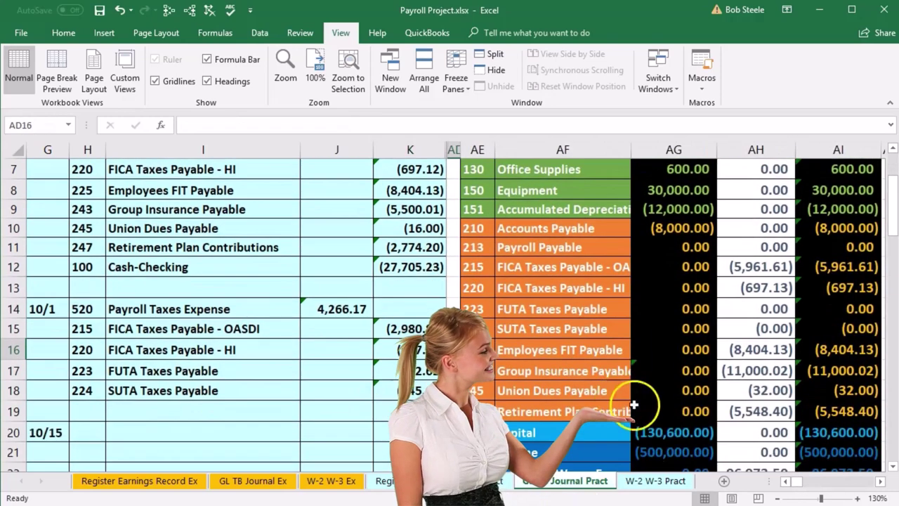
scroll(686, 429, "down", 1)
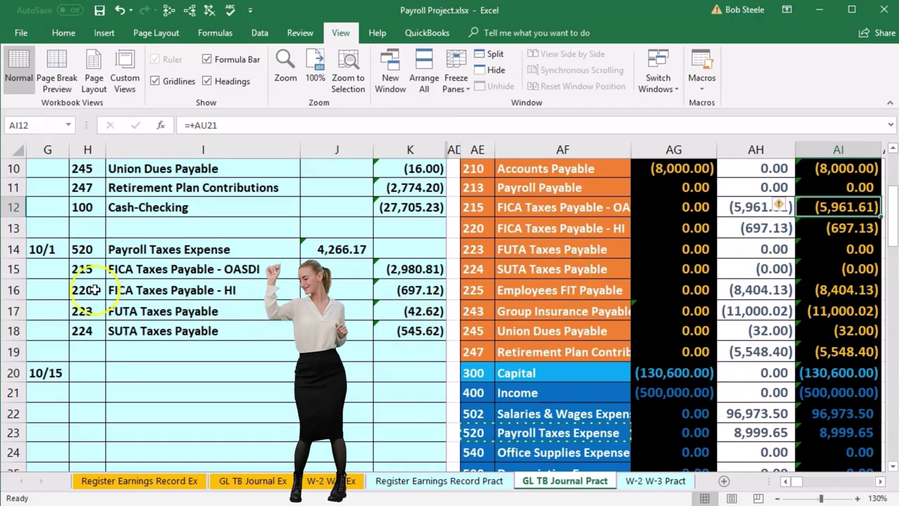
left_click_drag(93, 289, 141, 290)
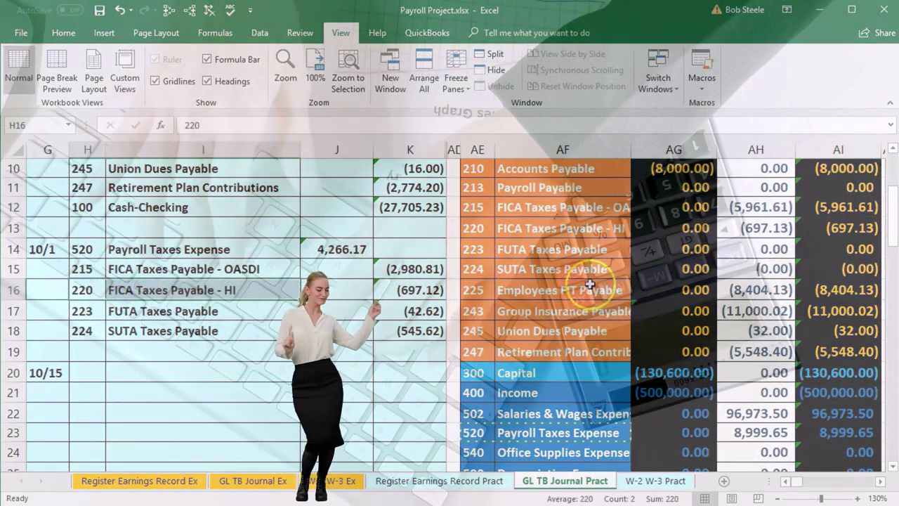
- Find account 220 in the trial balance and move across to the FICA Taxes Payable - HI ledger
left_click_drag(478, 228, 503, 230)
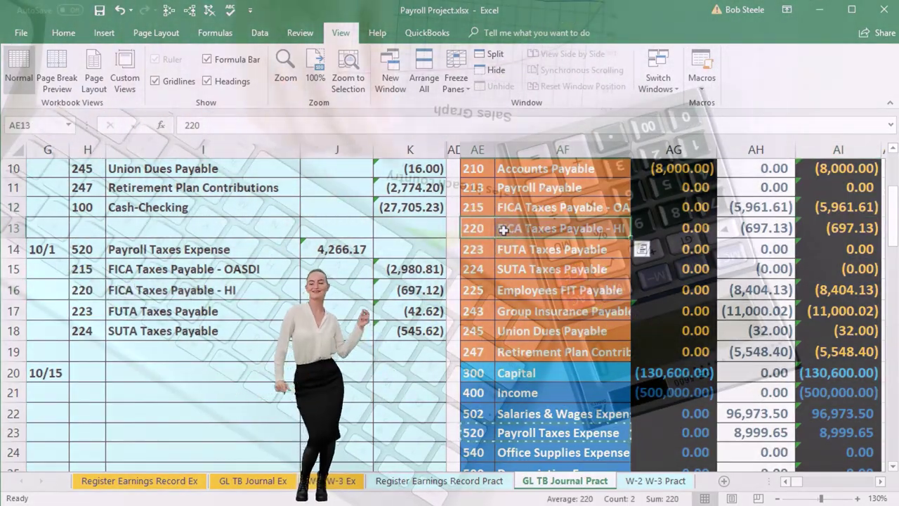
key("Right")
key("Right")
key("Right")
key("Right")
key("Right")
key("Right")
key("Right")
key("Right")
key("Right")
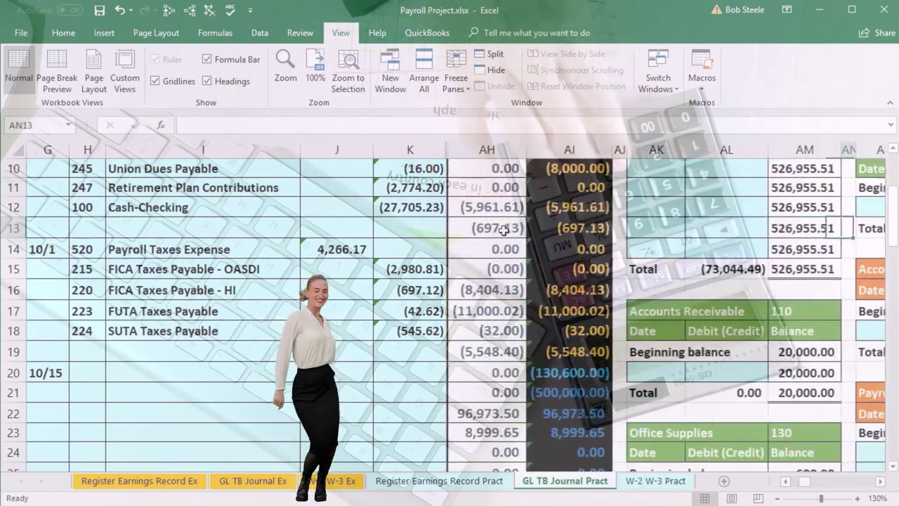
key("Right")
key("Right")
key("Right")
key("Right")
key("Right")
key("Right")
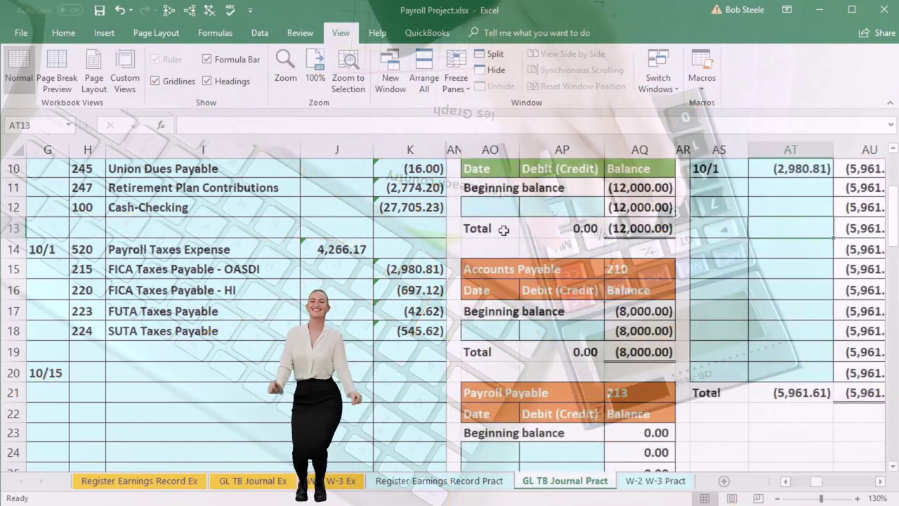
scroll(616, 271, "down", 2)
scroll(711, 242, "up", 4)
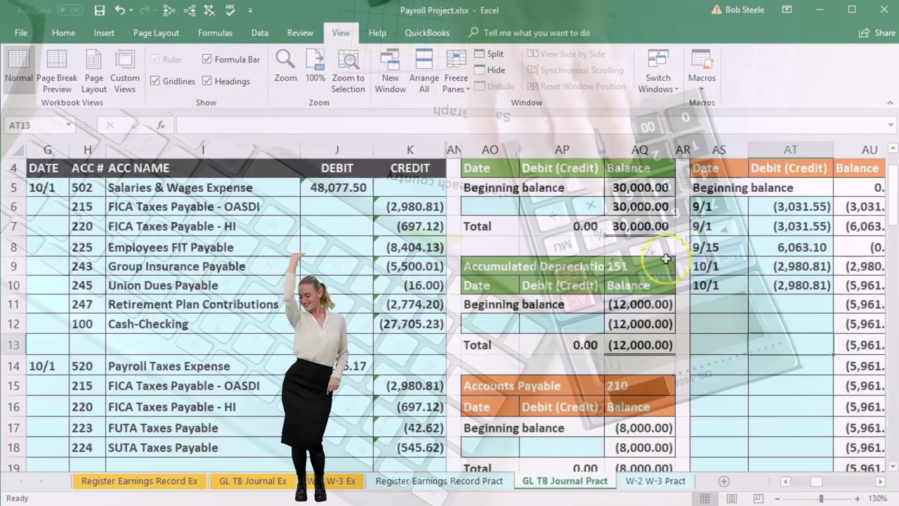
left_click(711, 242)
key("Right")
key("Right")
key("Right")
key("Right")
key("Right")
key("Right")
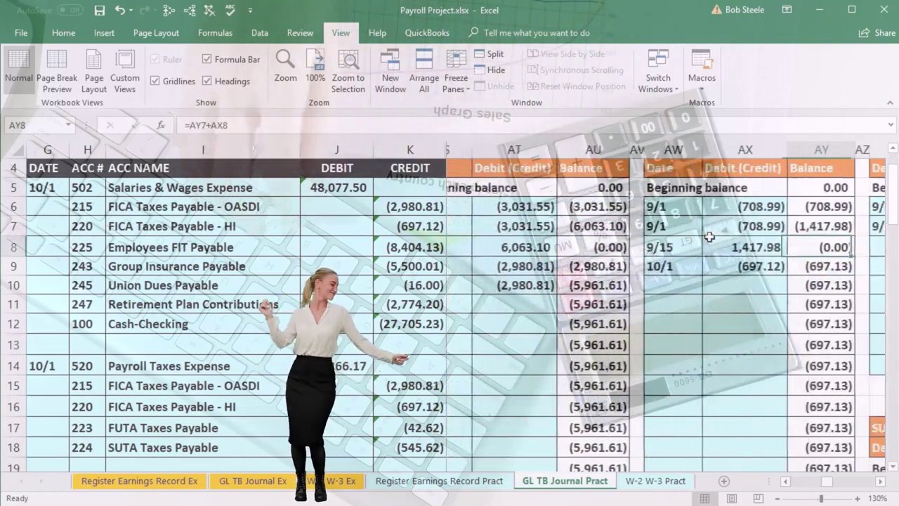
scroll(710, 237, "up", 1)
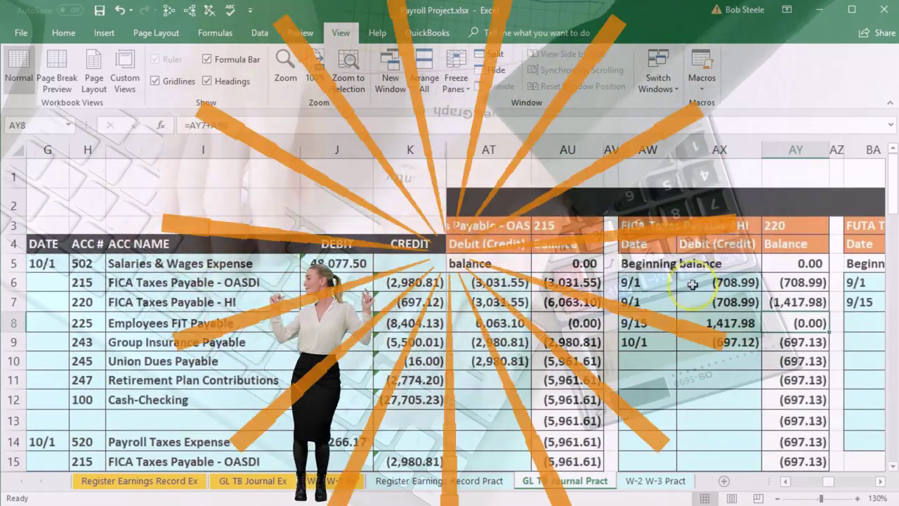
key("Right")
key("Right")
key("Right")
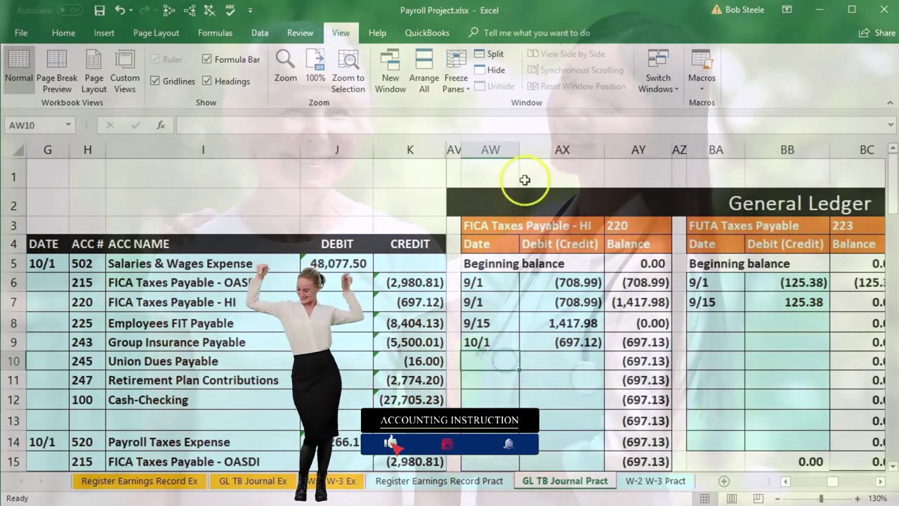
- Post a 10/1 credit linked to =K16 (697.12), check the (1,394.25) balance, and return to the trial balance
type("10/1")
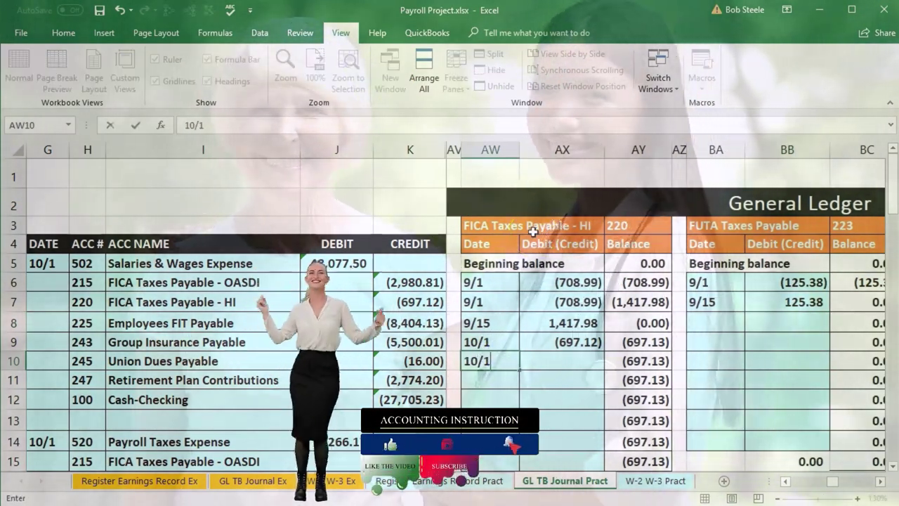
key("Tab")
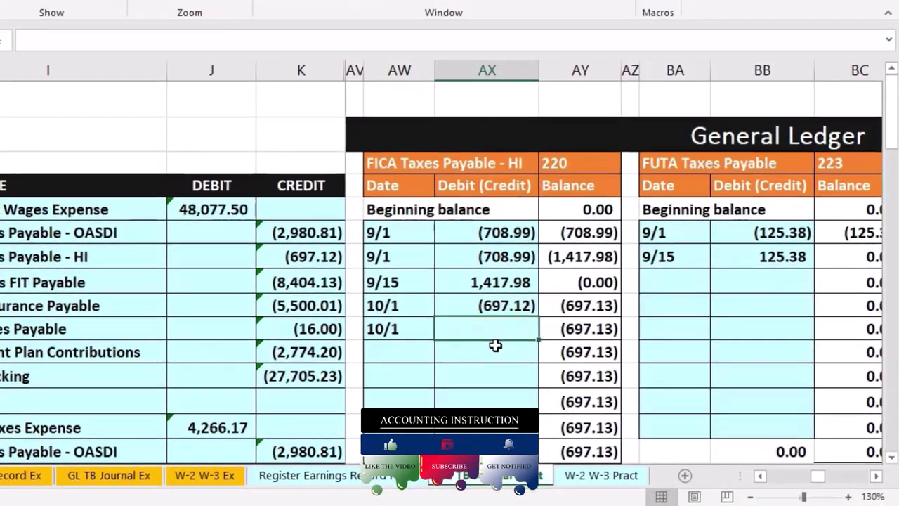
scroll(307, 354, "down", 1)
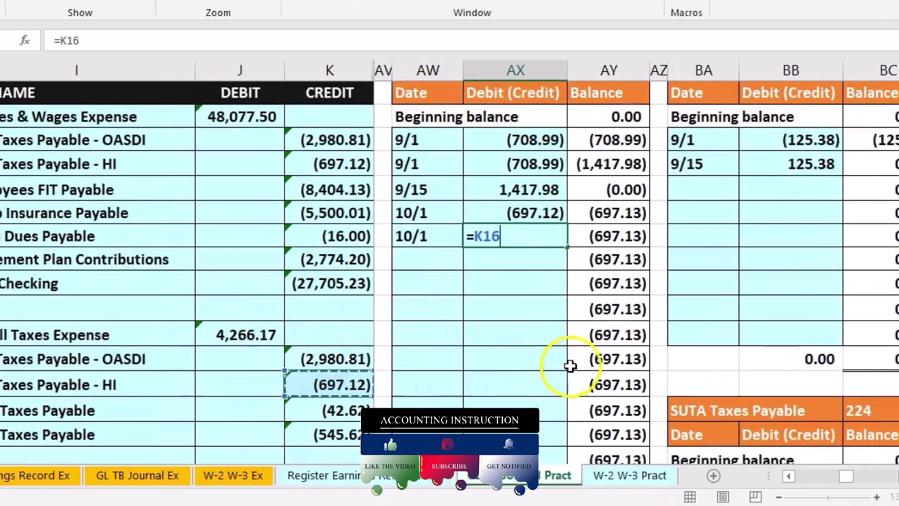
key("Return")
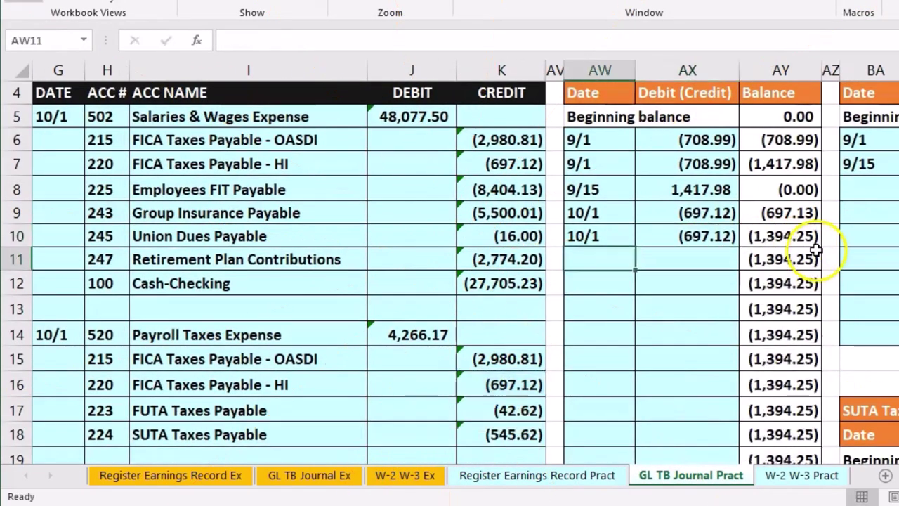
left_click_drag(709, 217, 705, 226)
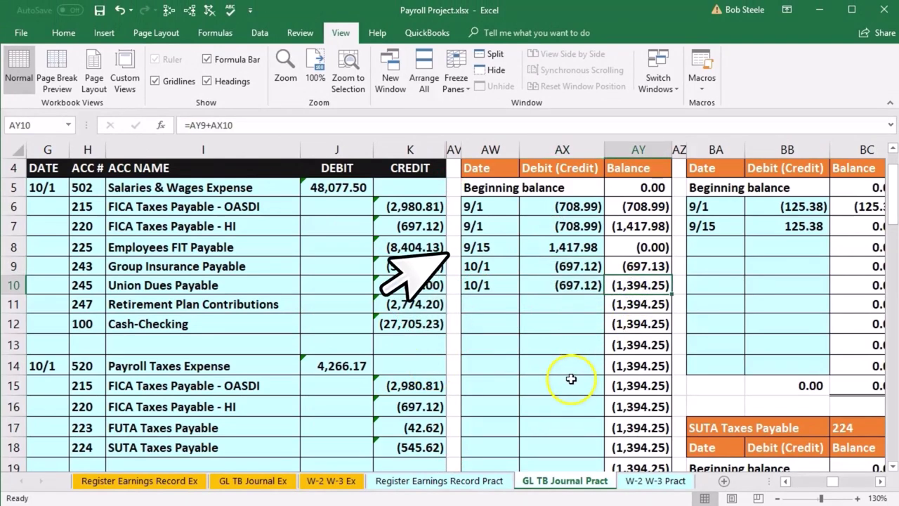
left_click(429, 377)
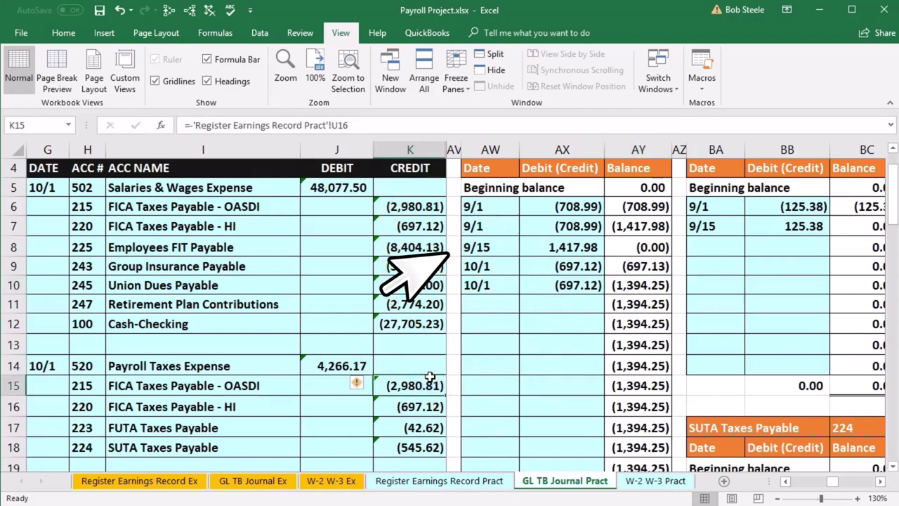
key("Right")
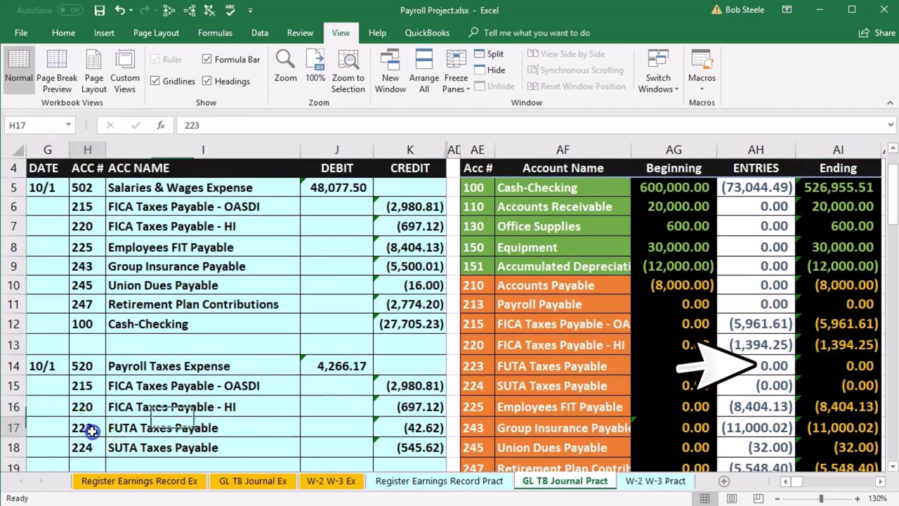
left_click_drag(92, 431, 140, 428)
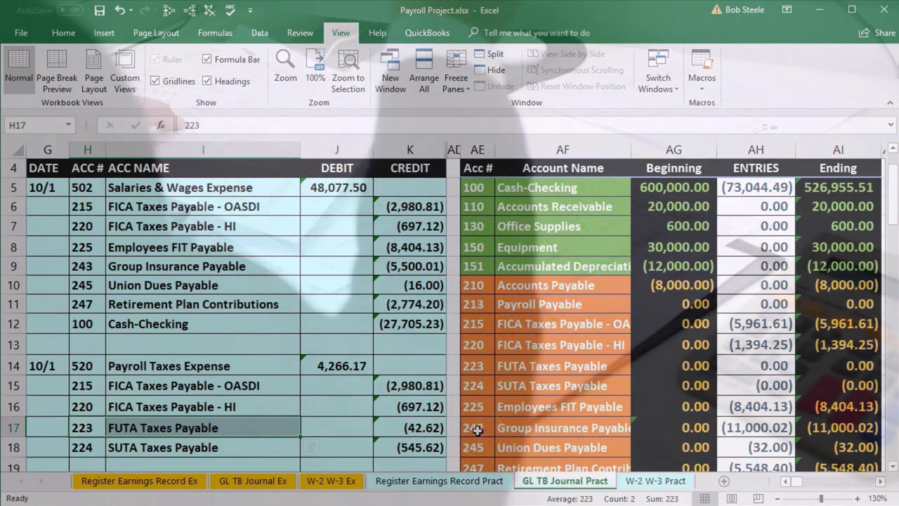
left_click_drag(471, 367, 496, 367)
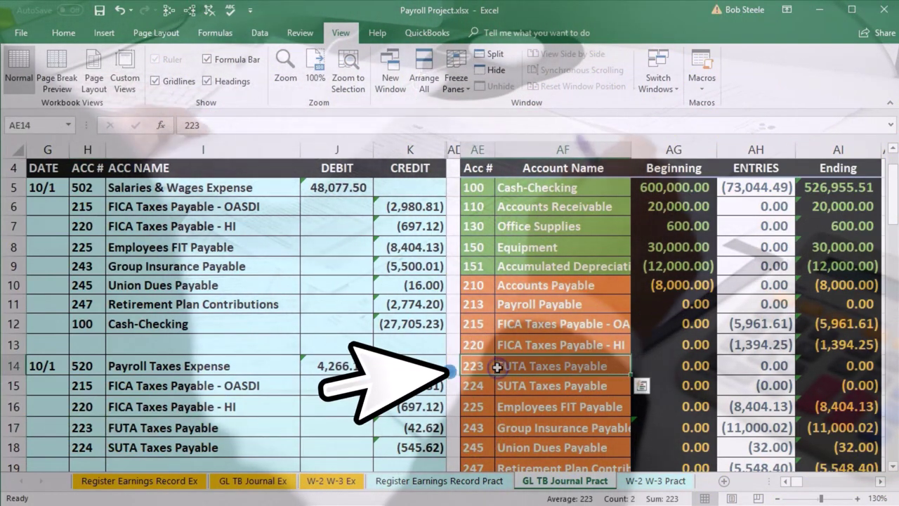
key("Right")
key("Right")
key("Right")
key("Right")
key("Right")
key("Right")
key("Right")
key("Right")
key("Right")
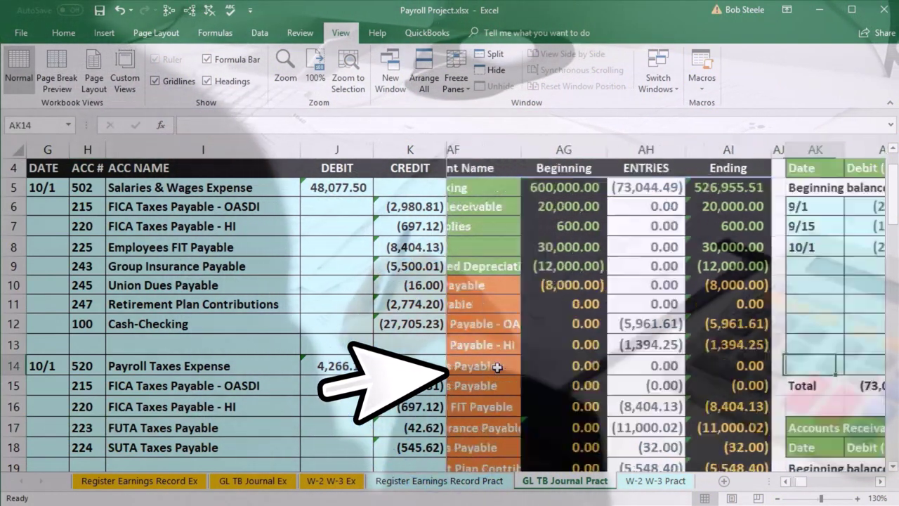
key("Right")
key("Right")
key("Right")
key("Right")
key("Right")
key("Right")
key("Right")
key("Right")
key("Right")
key("Right")
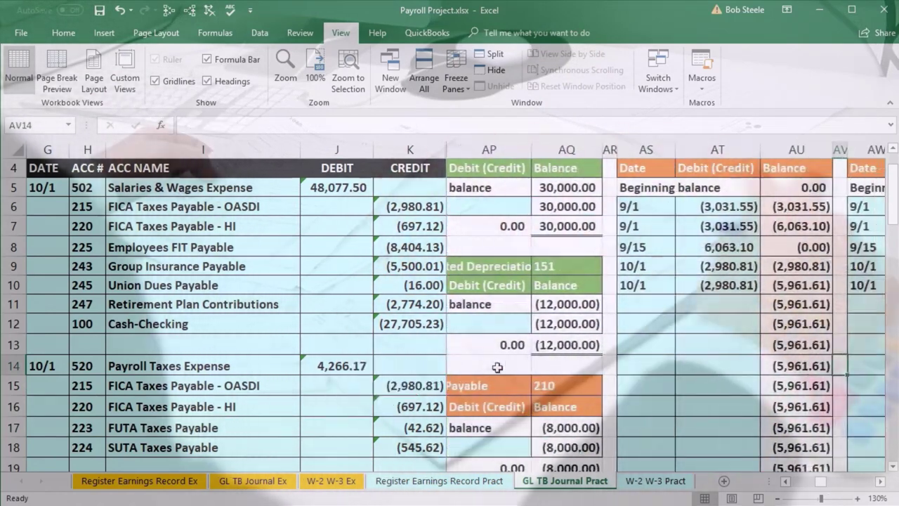
scroll(498, 367, "right", 1)
scroll(497, 368, "up", 1)
left_click(653, 322)
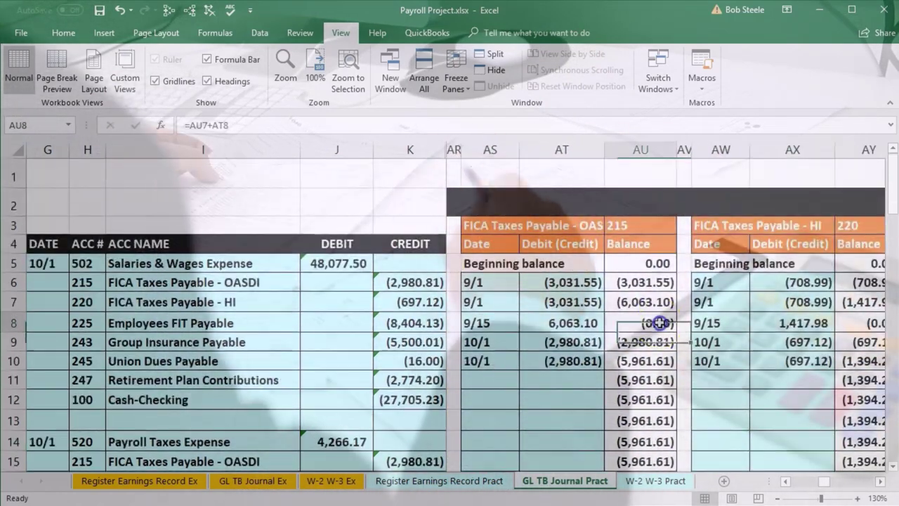
key("Right")
key("Right")
key("Right")
key("Right")
key("Right")
key("Right")
key("Right")
key("Right")
key("Right")
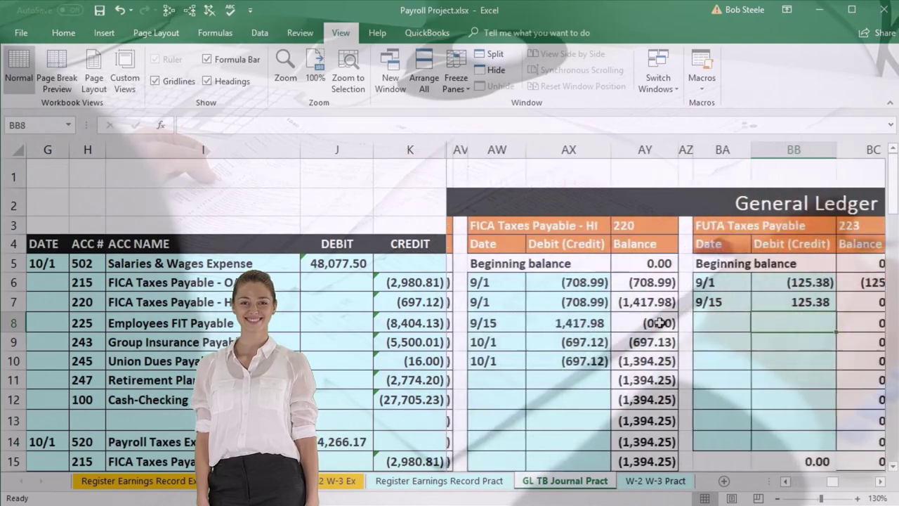
key("Right")
key("Right")
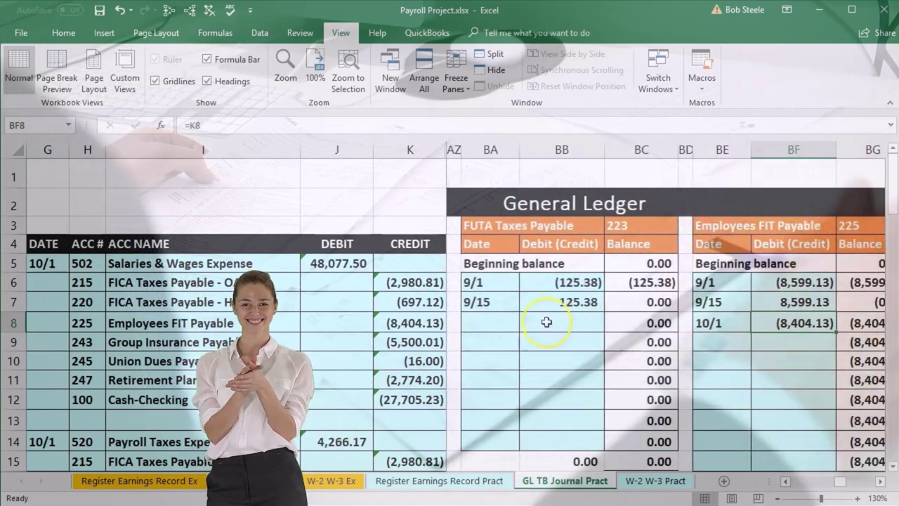
left_click(491, 323)
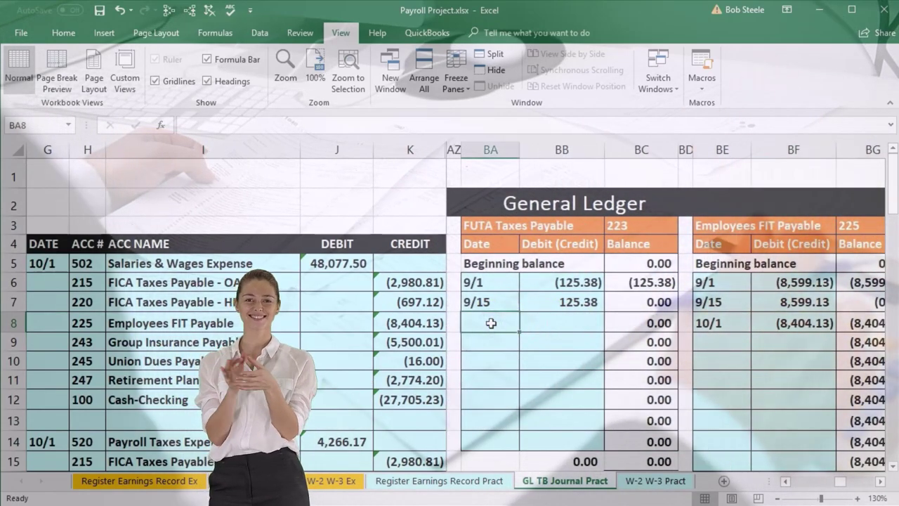
type("10/1")
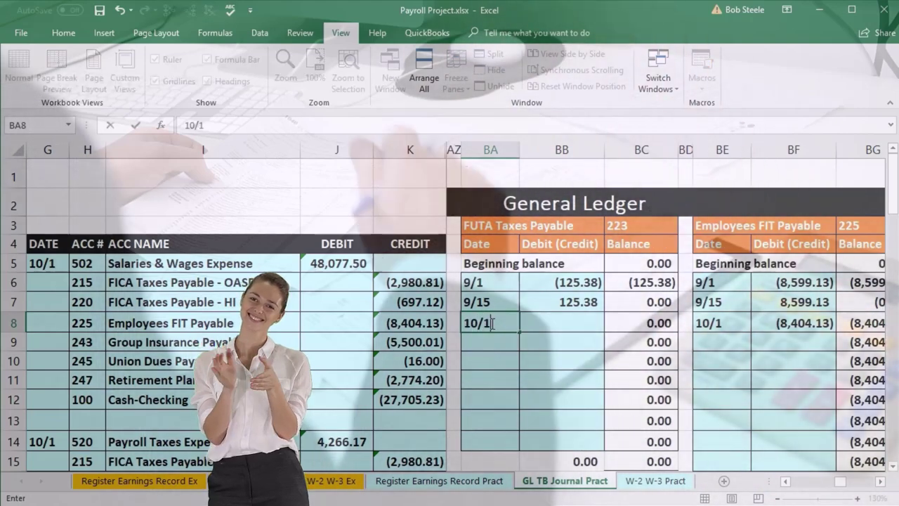
key("Tab")
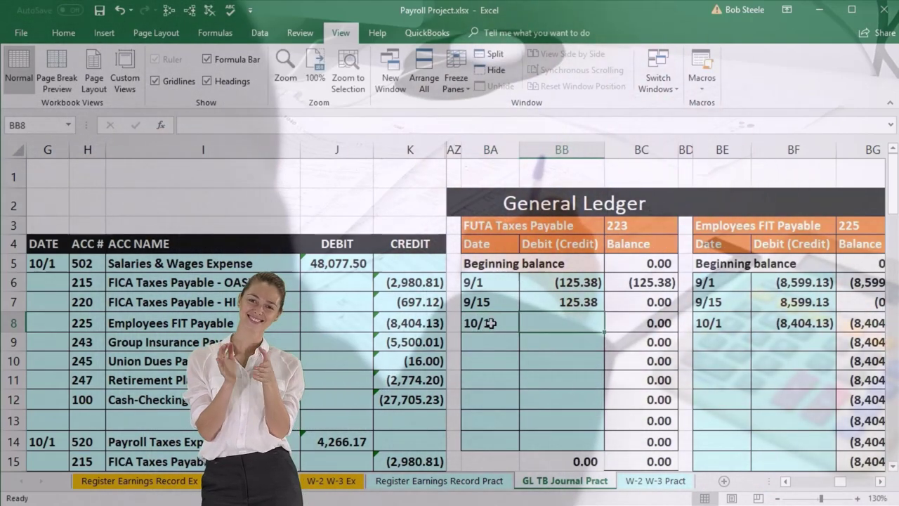
type("=")
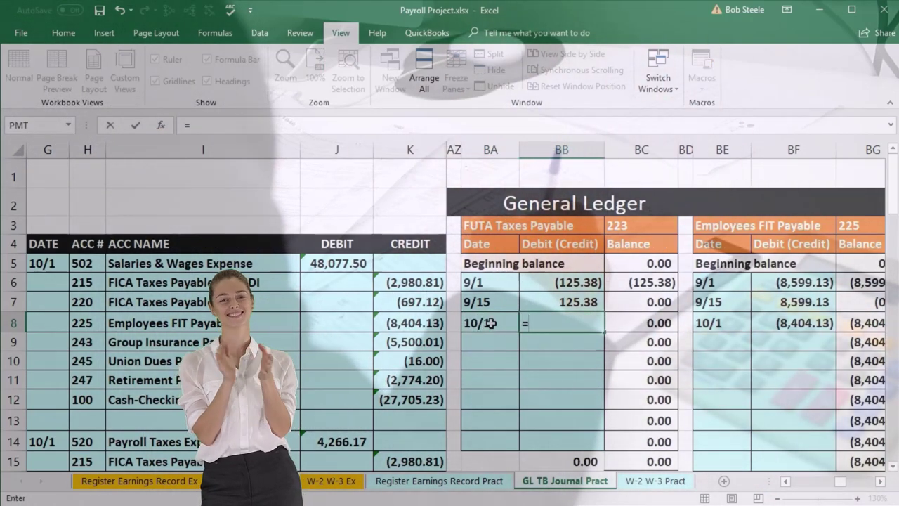
scroll(392, 347, "down", 2)
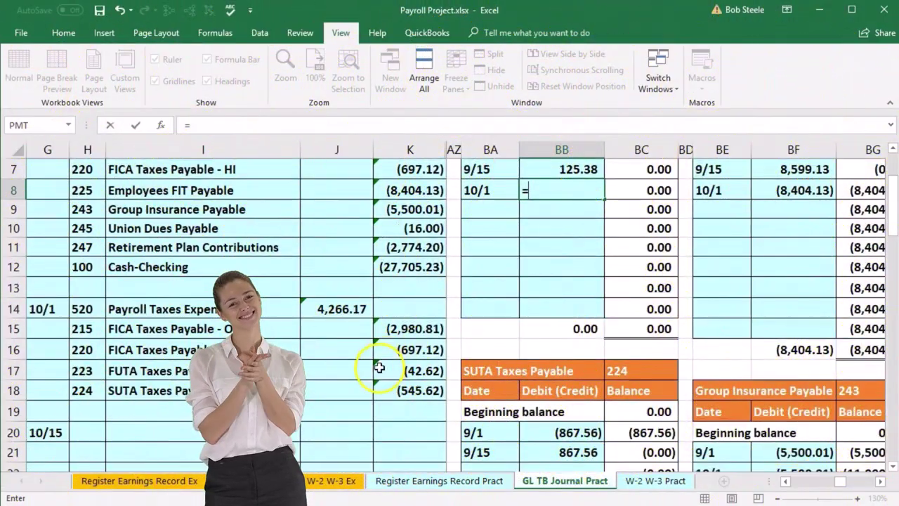
left_click(408, 371)
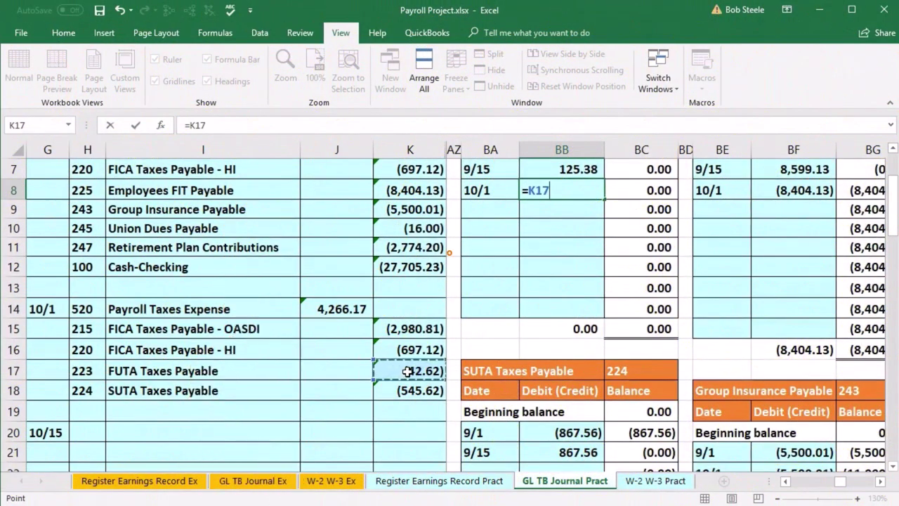
key("Return")
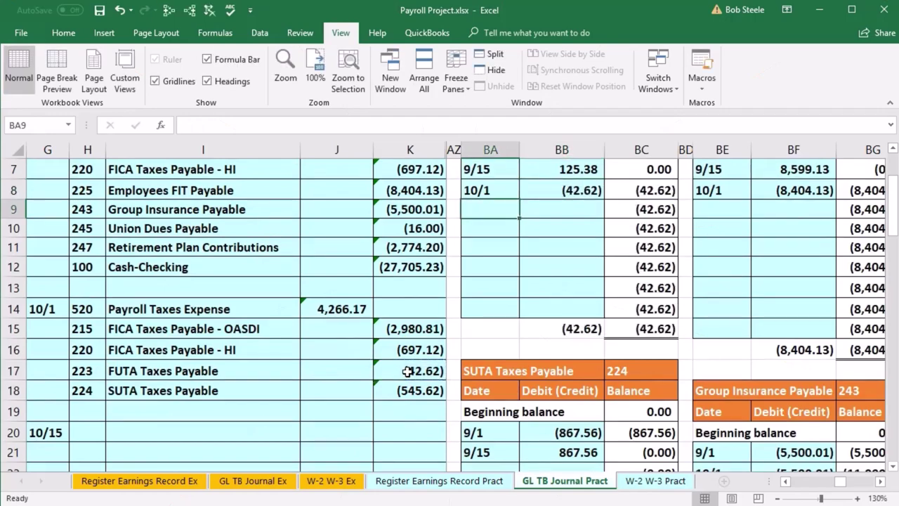
scroll(408, 371, "up", 1)
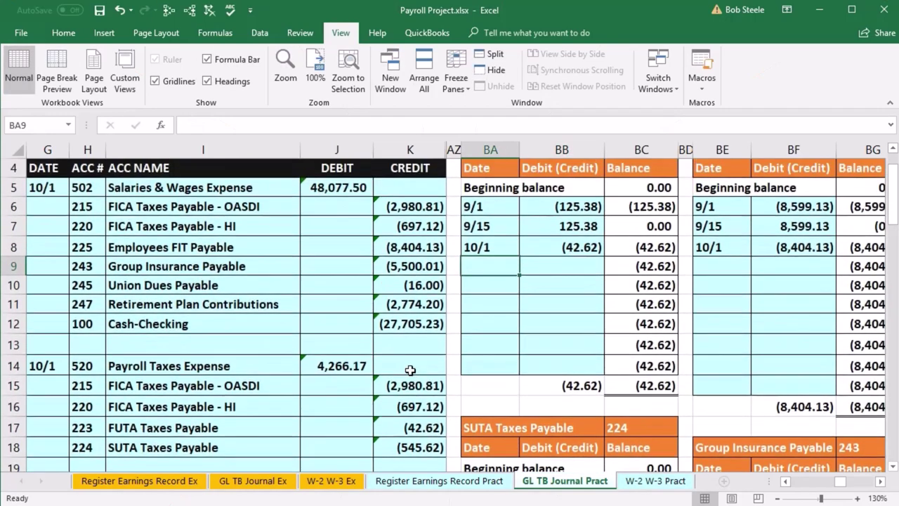
left_click(647, 250)
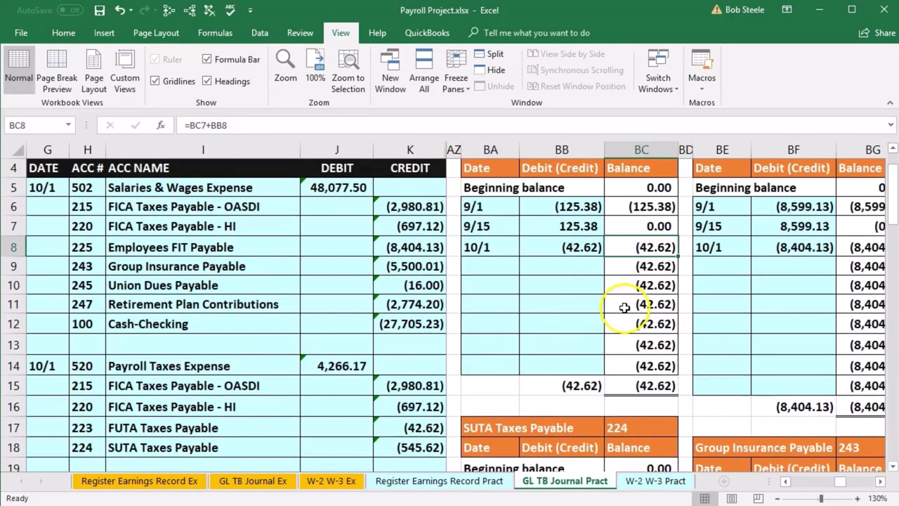
left_click(435, 370)
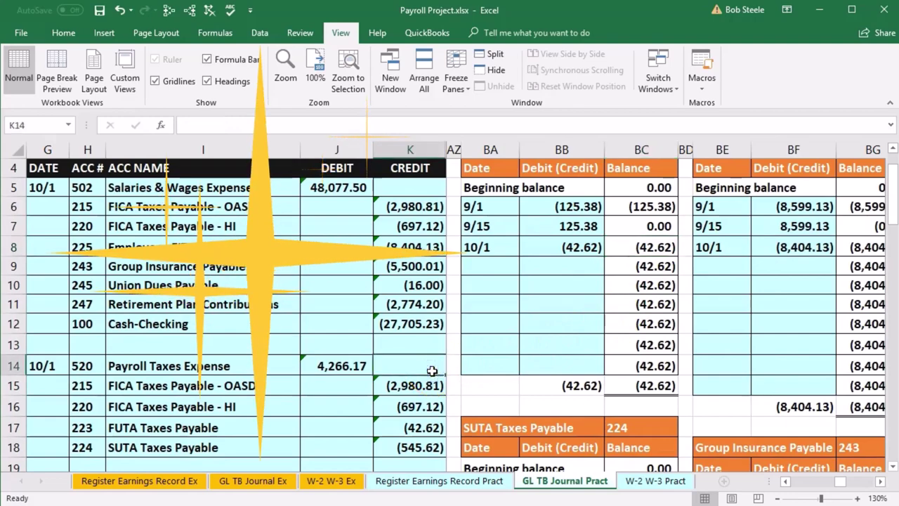
key("Right")
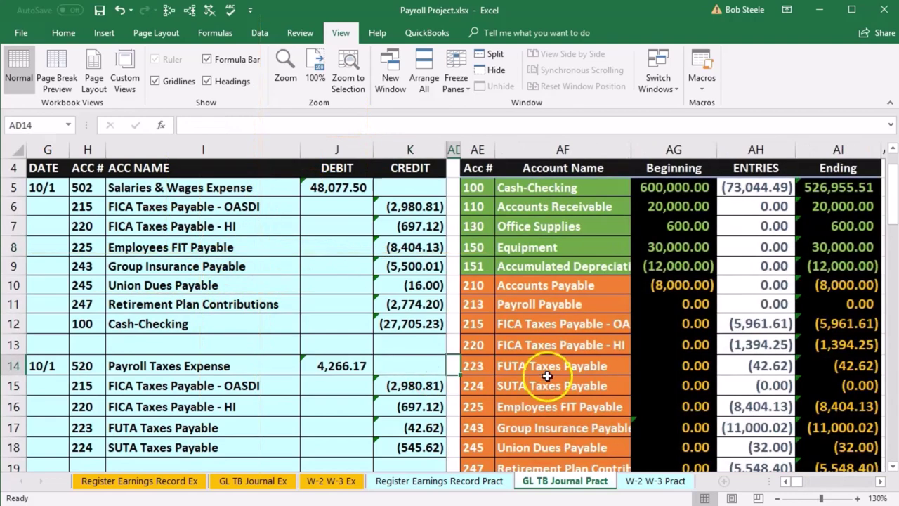
left_click(827, 368)
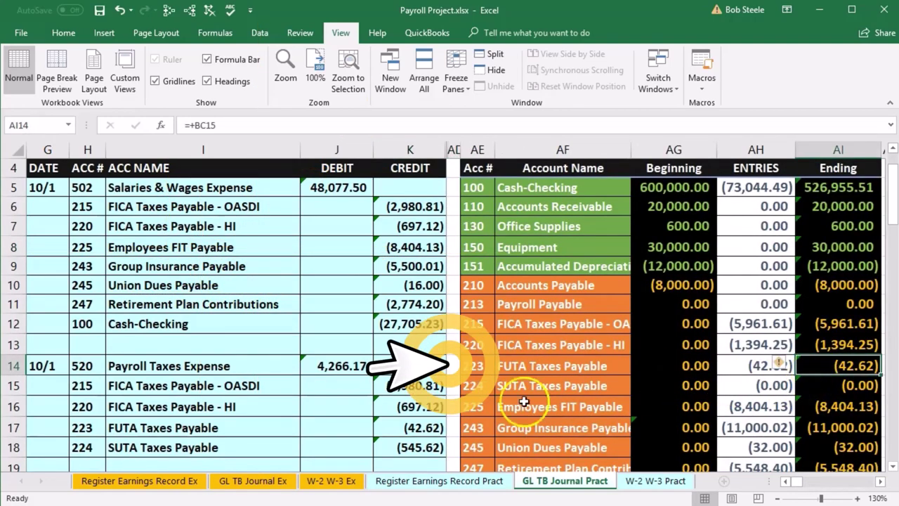
left_click_drag(93, 449, 144, 453)
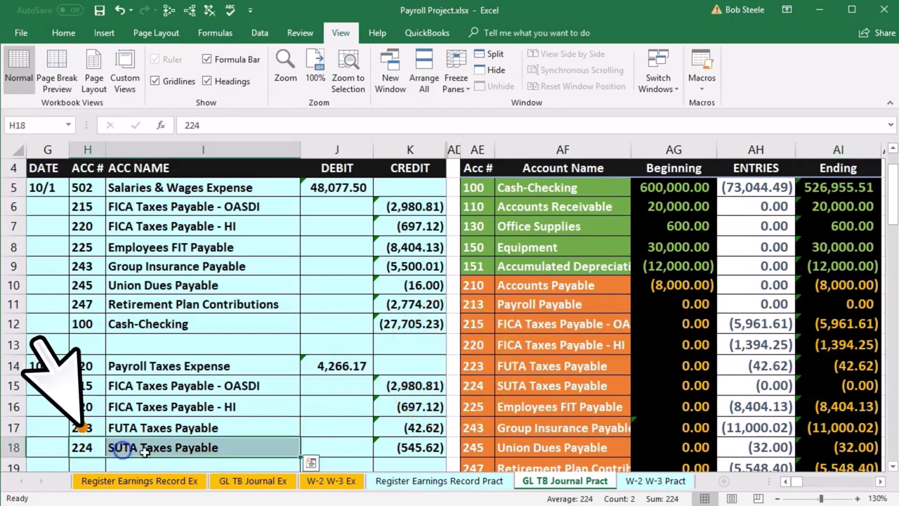
- Move from SUTA Taxes Payable in the trial balance across to the SUTA ledger 224
left_click_drag(484, 386, 500, 389)
key("Right")
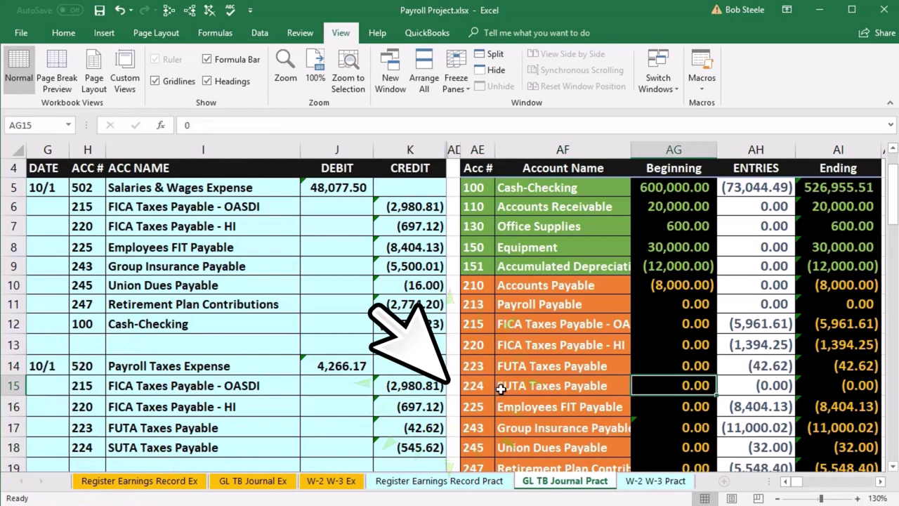
key("Right")
key("Right")
key("Right")
key("Right")
key("Right")
key("Right")
key("Right")
key("Right")
key("Right")
key("Right")
key("Right")
key("Right")
key("Right")
key("Right")
key("Right")
key("Right")
key("Right")
key("Right")
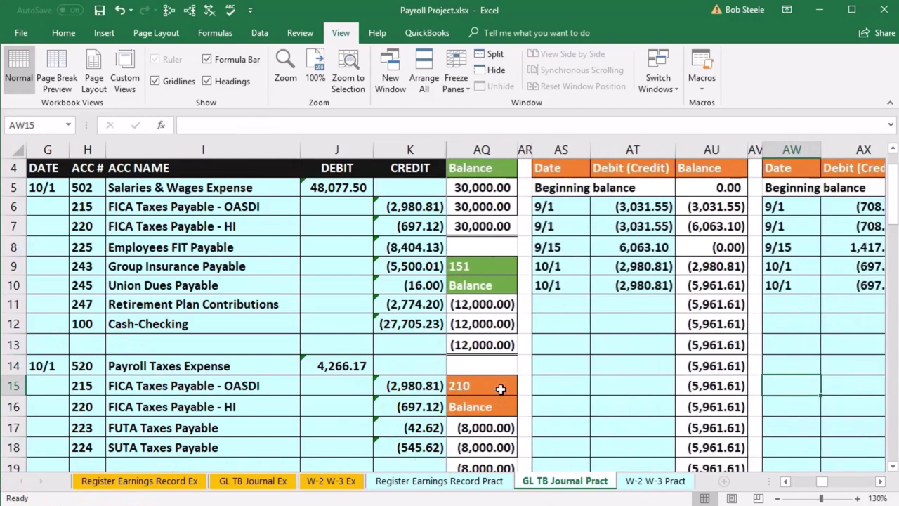
scroll(501, 388, "up", 1)
left_click(612, 343)
key("Right")
key("Right")
key("Right")
key("Right")
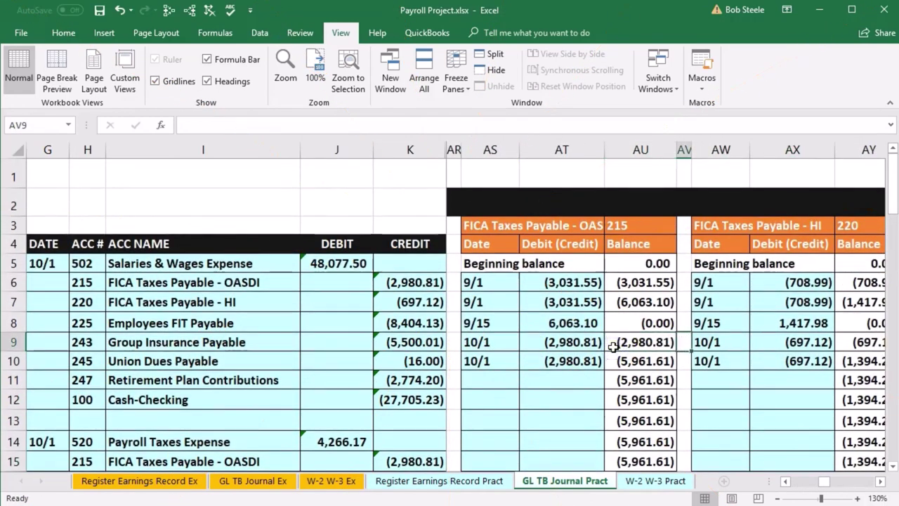
key("Right")
key("Right")
key("Right")
key("Right")
key("Right")
key("Right")
key("Right")
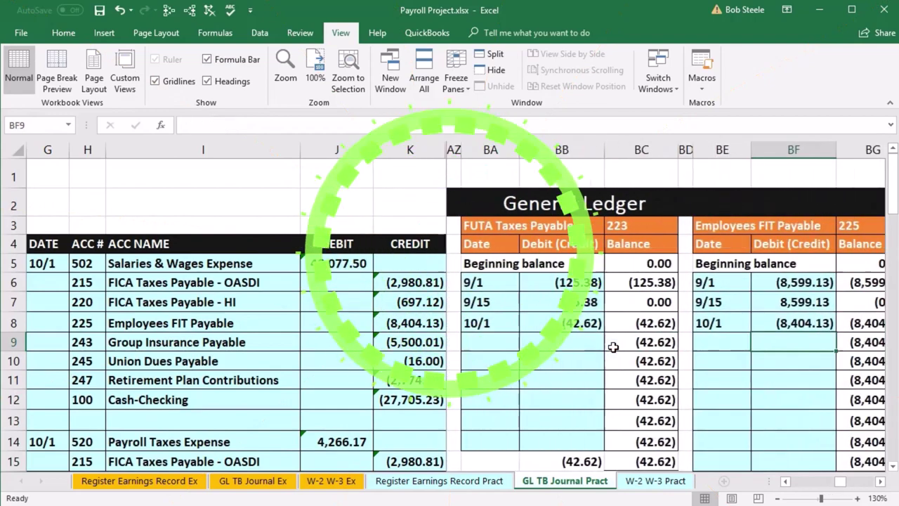
scroll(611, 349, "down", 3)
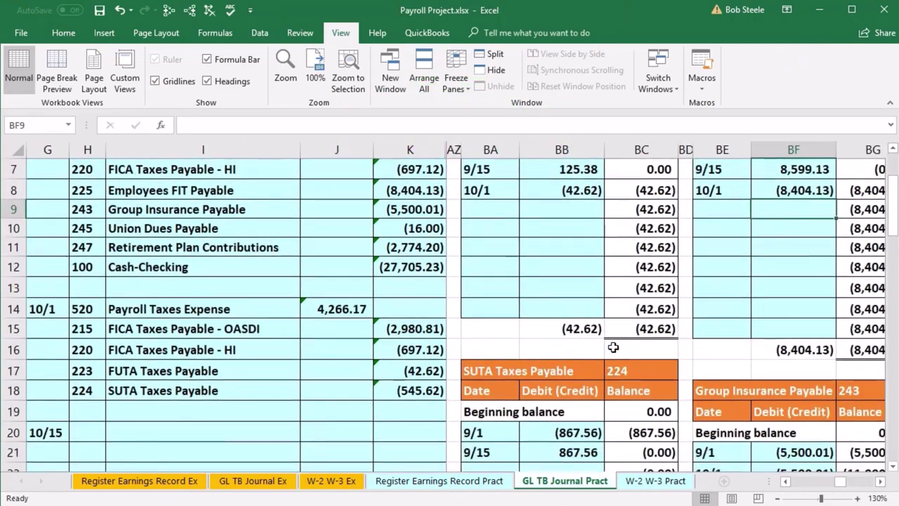
- Post 10/1 with a credit linked to =K18 (545.62), verify the balance, and return to the trial balance
left_click(503, 415)
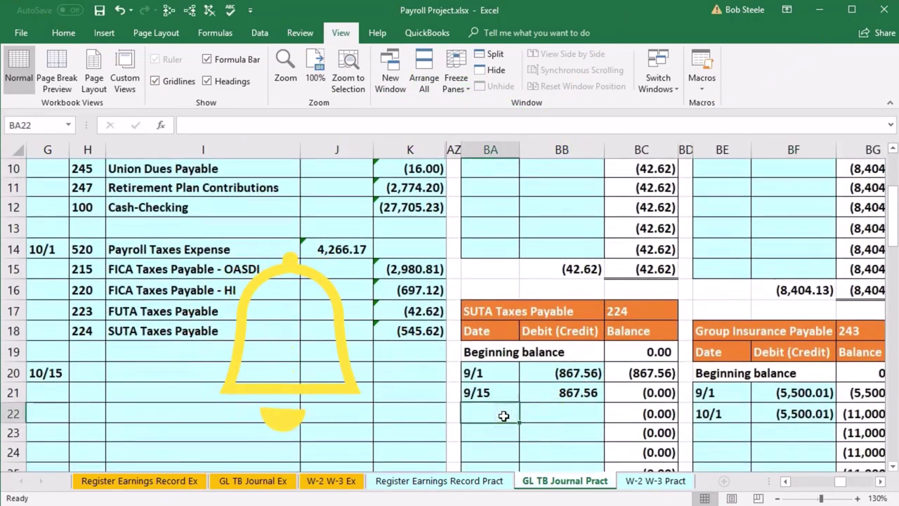
type("1")
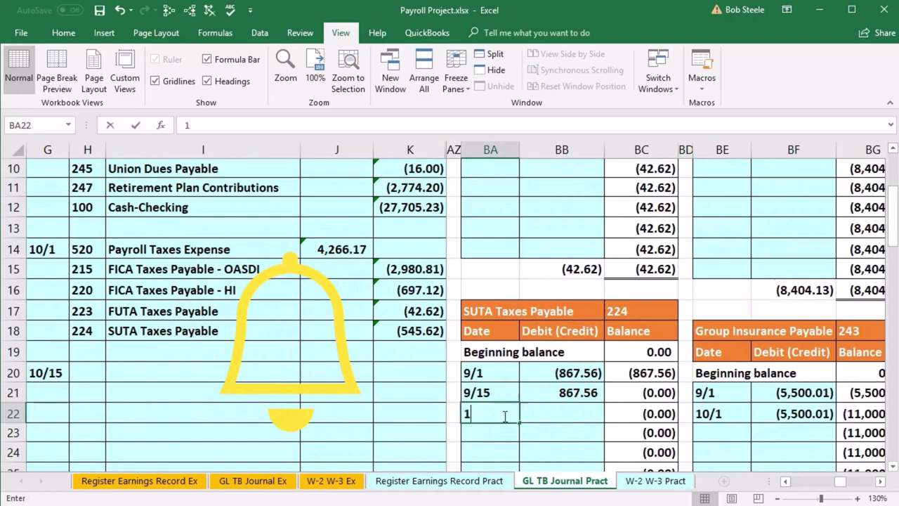
type("0/1")
key("Tab")
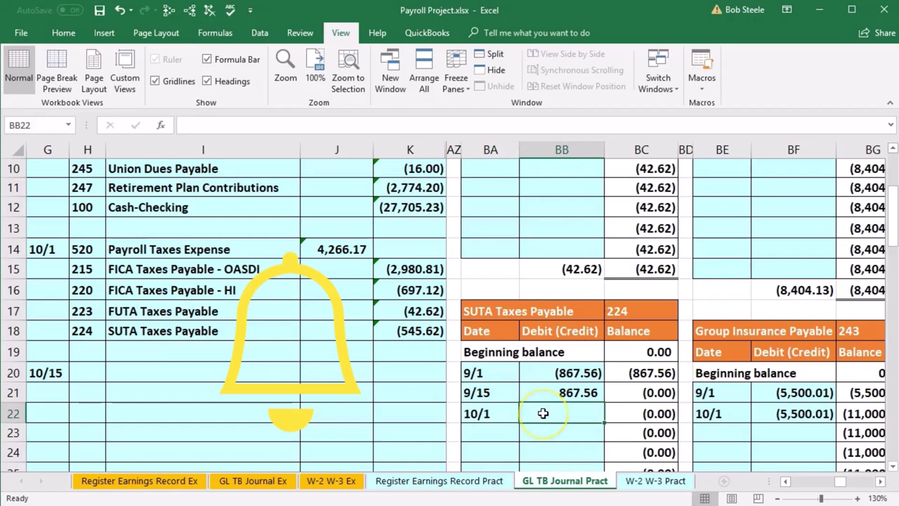
type("=")
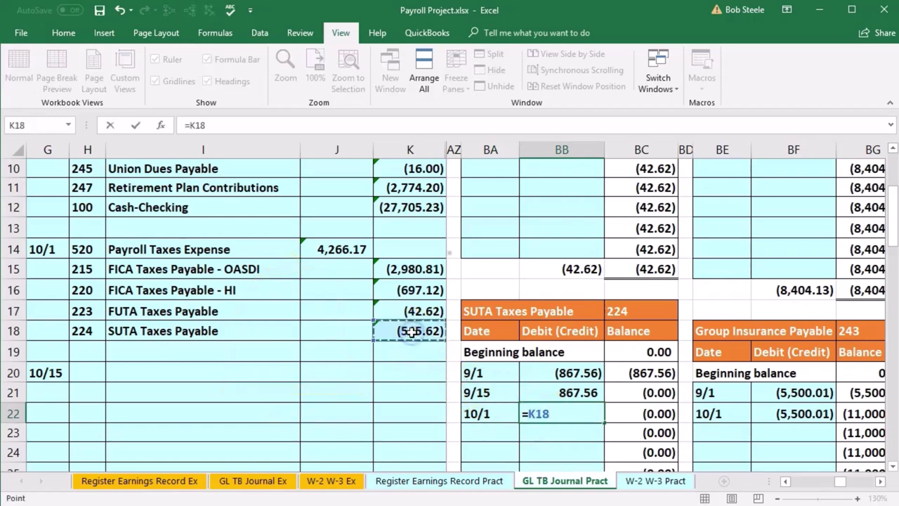
key("Return")
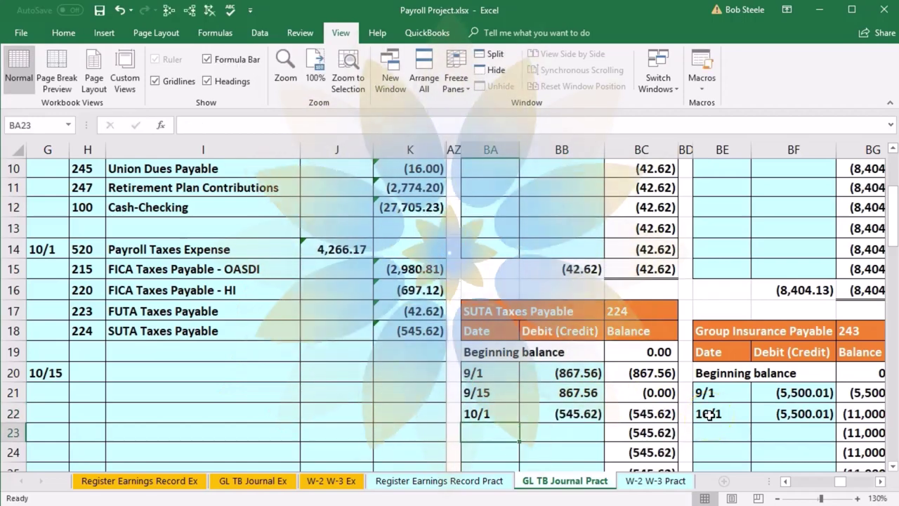
left_click(666, 415)
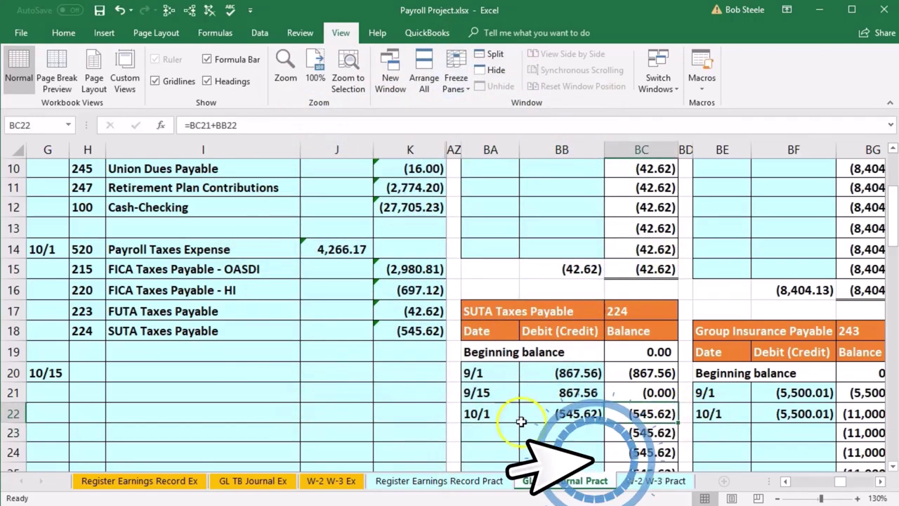
left_click(434, 376)
key("Right")
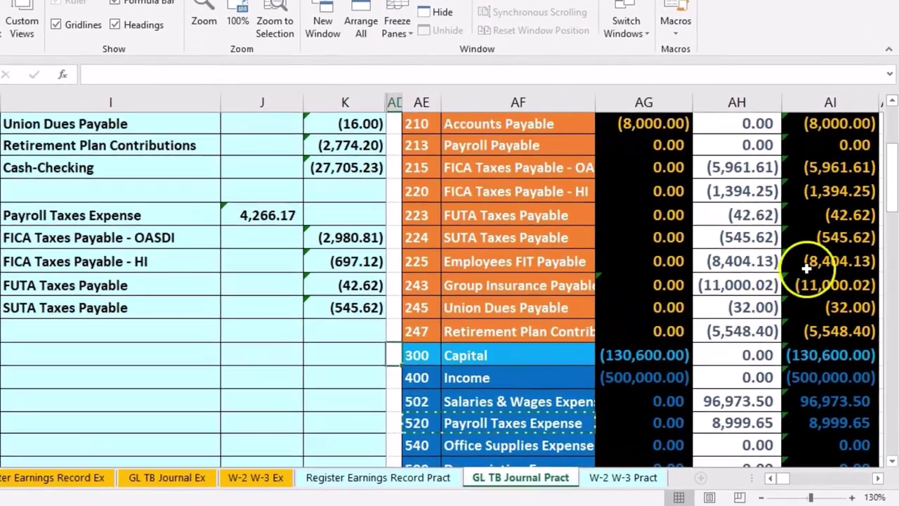
left_click(834, 269)
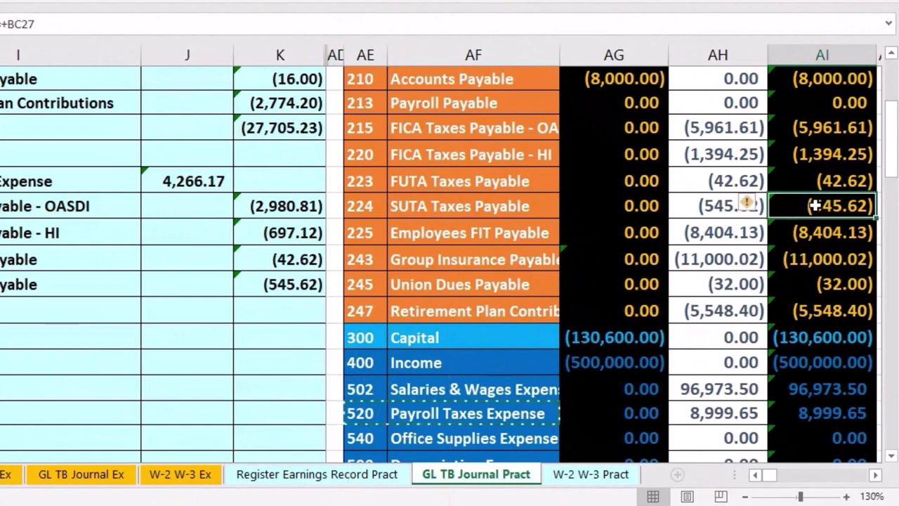
scroll(790, 243, "down", 3)
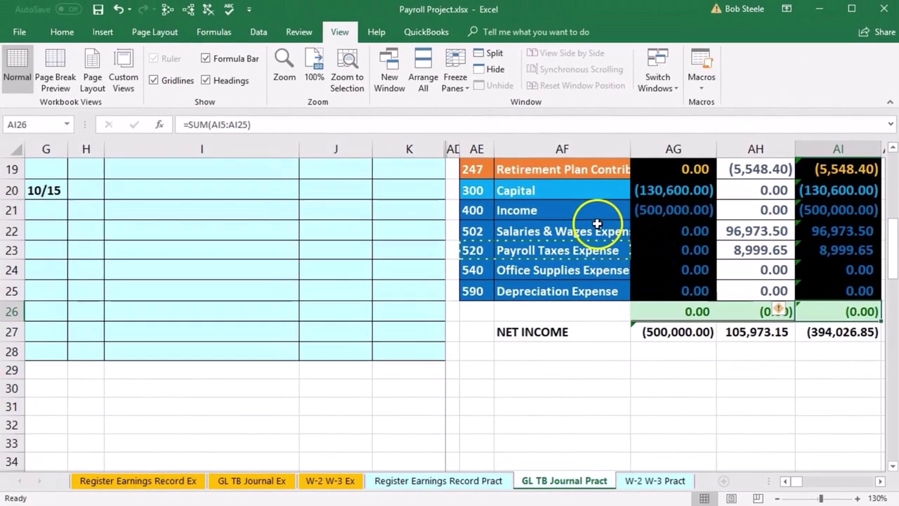
left_click(566, 207)
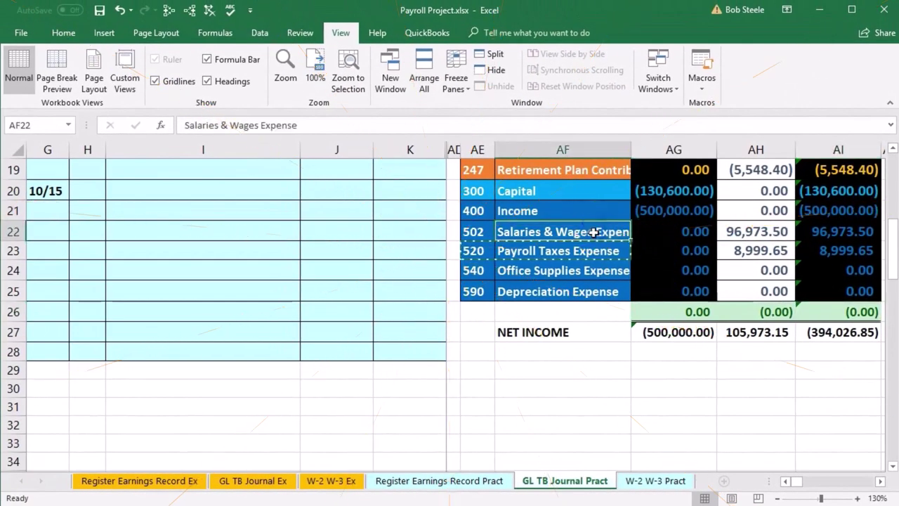
left_click(591, 250)
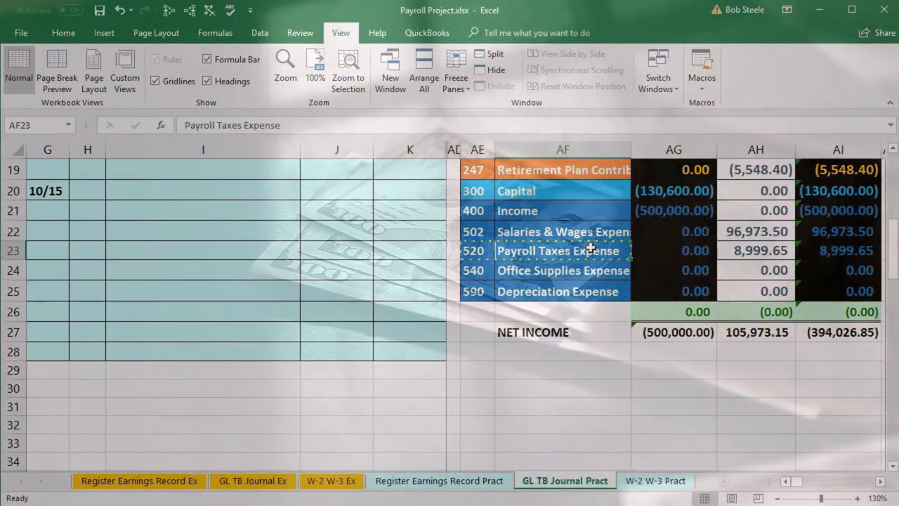
scroll(321, 361, "up", 2)
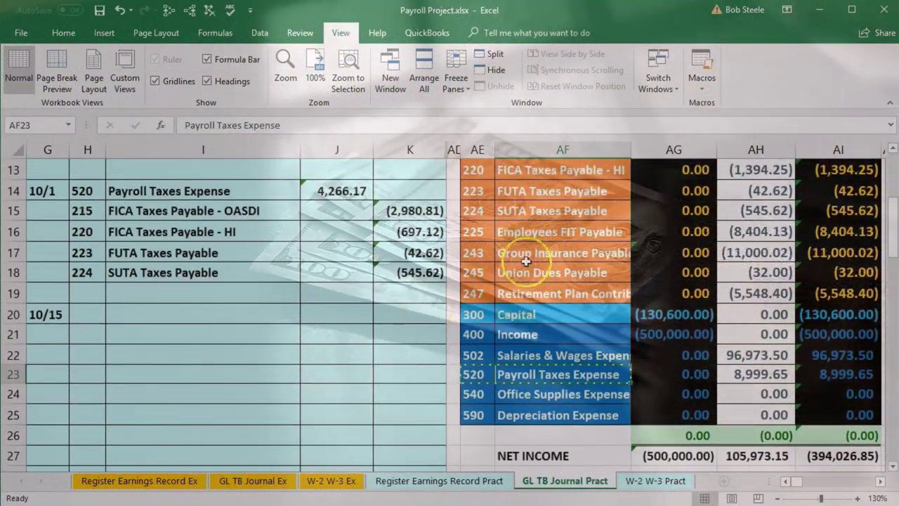
scroll(520, 261, "up", 1)
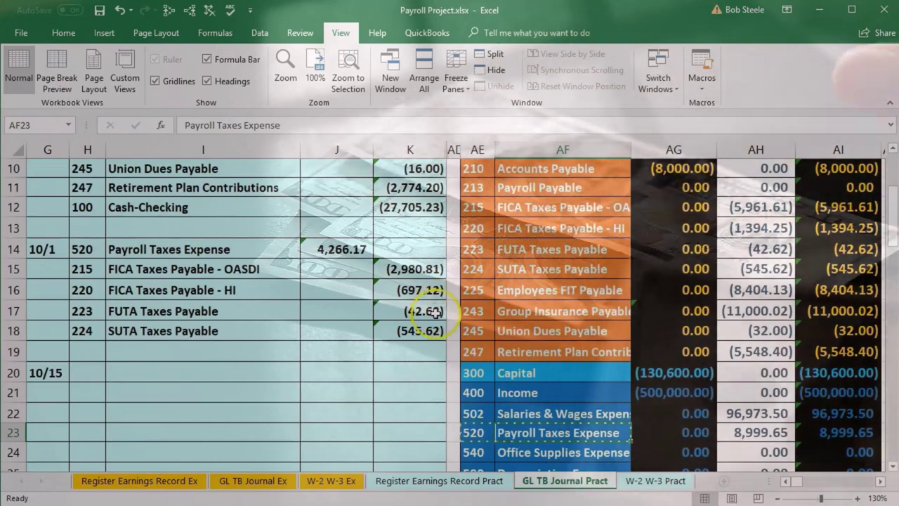
scroll(430, 313, "down", 3)
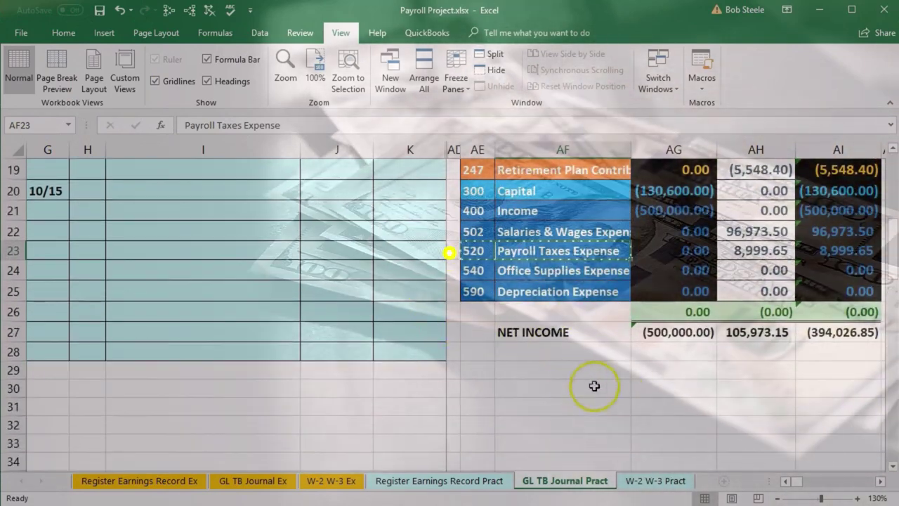
scroll(673, 385, "up", 1)
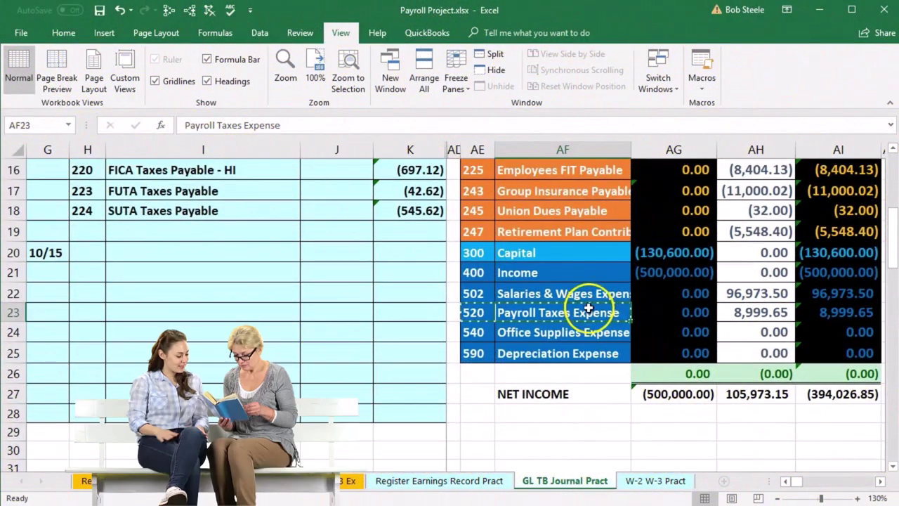
left_click_drag(633, 315, 644, 315)
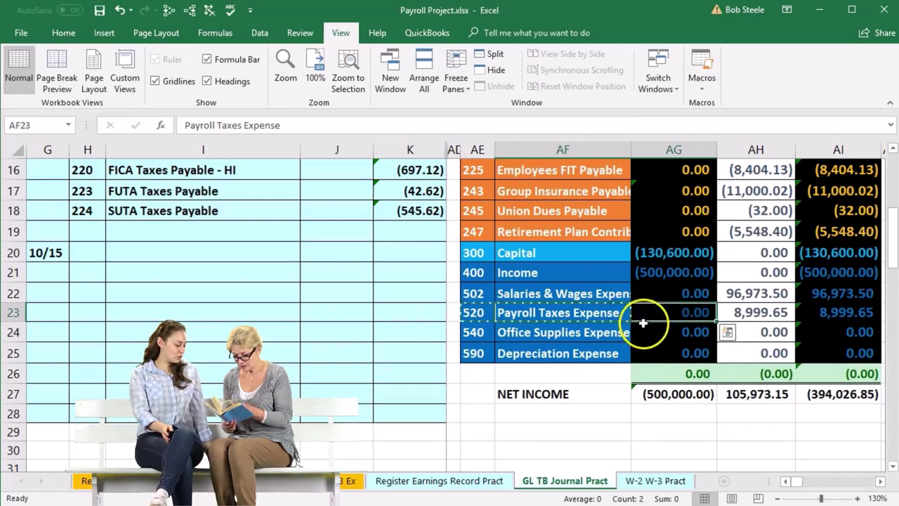
scroll(386, 276, "up", 1)
left_click_drag(249, 193, 311, 203)
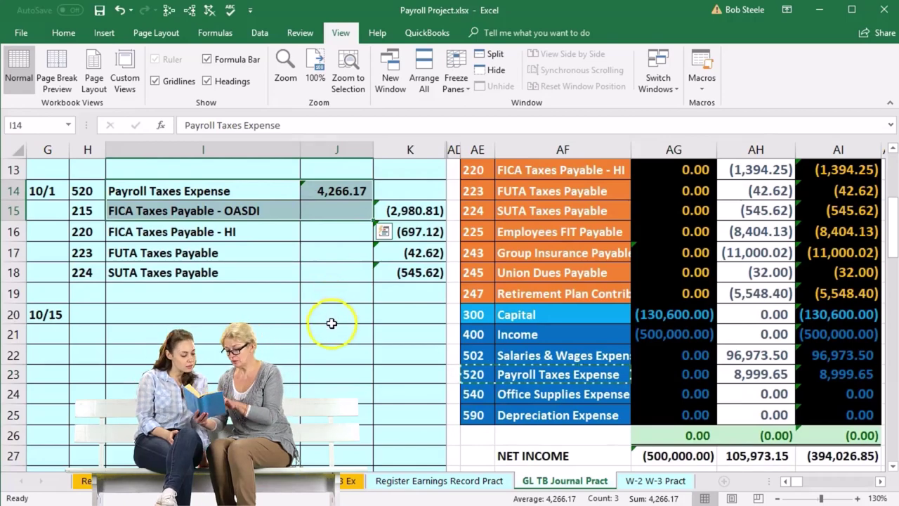
left_click(331, 322)
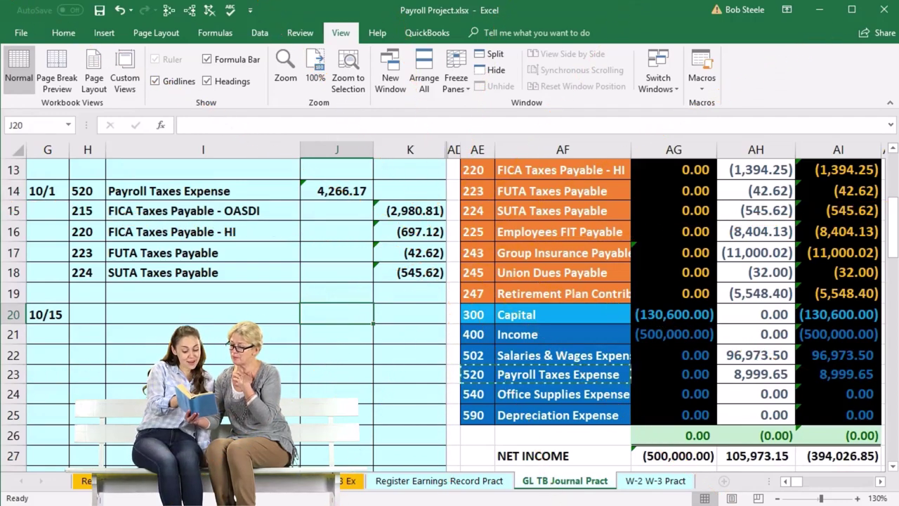
scroll(834, 273, "up", 2)
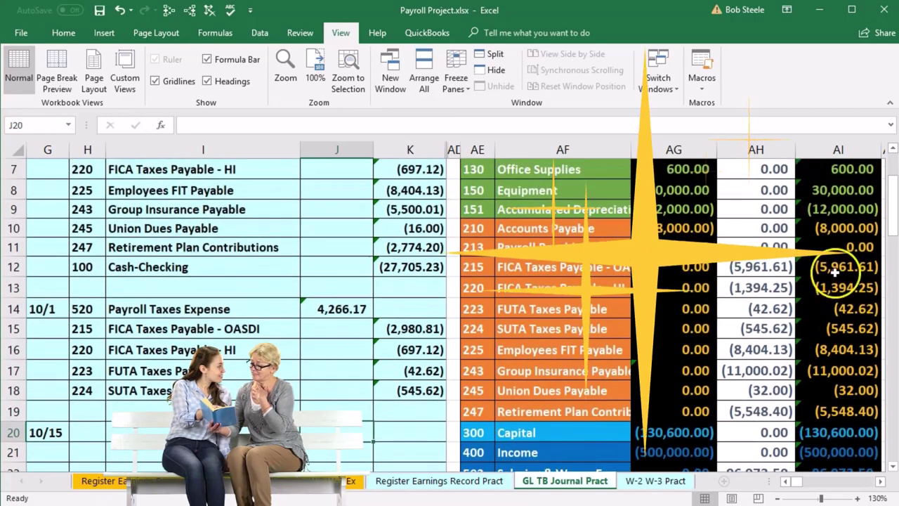
left_click_drag(834, 273, 834, 388)
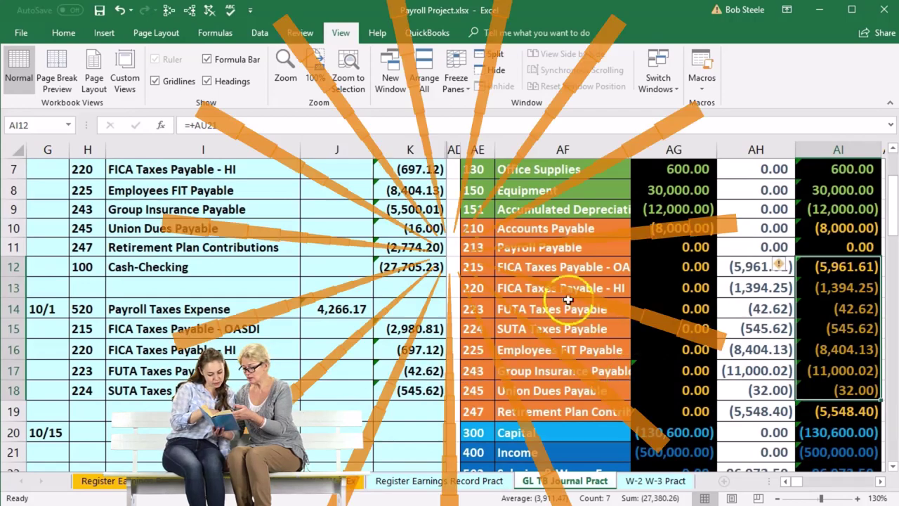
left_click_drag(474, 228, 503, 230)
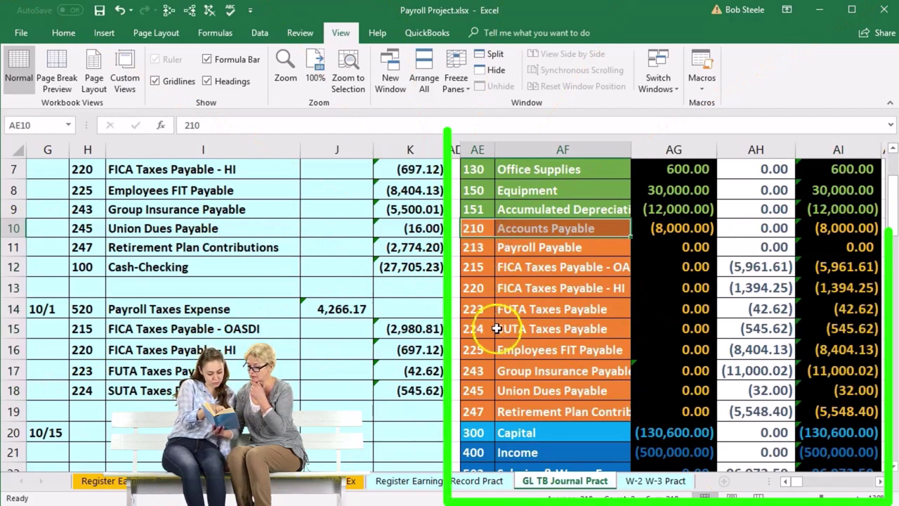
scroll(498, 320, "up", 1)
left_click_drag(479, 188, 504, 187)
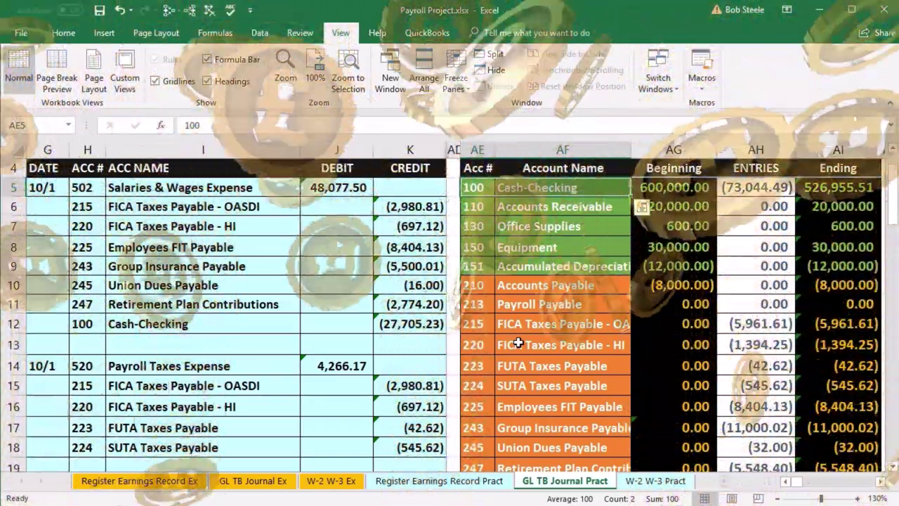
scroll(518, 342, "down", 1)
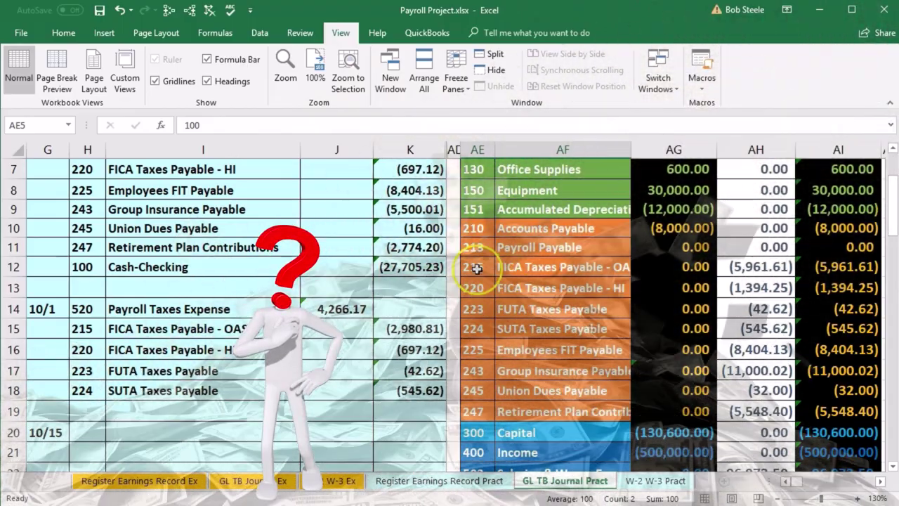
left_click_drag(478, 265, 513, 321)
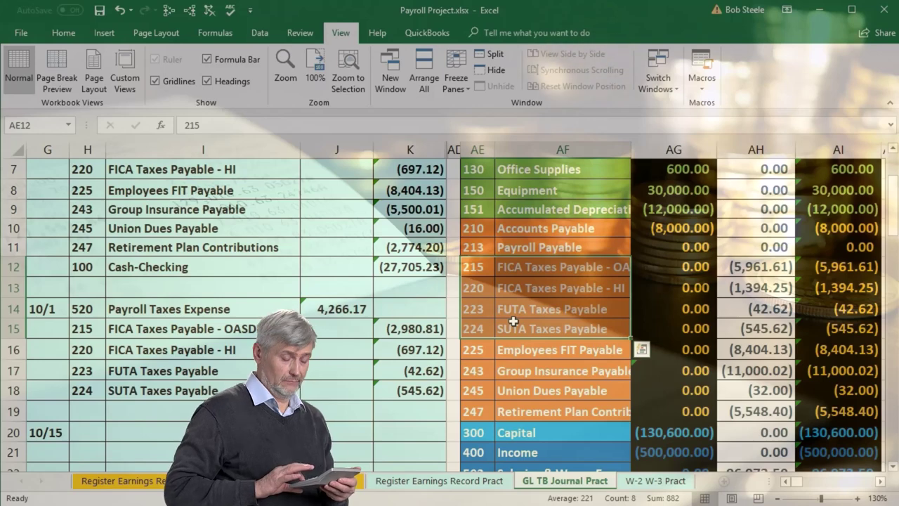
left_click_drag(482, 269, 525, 291)
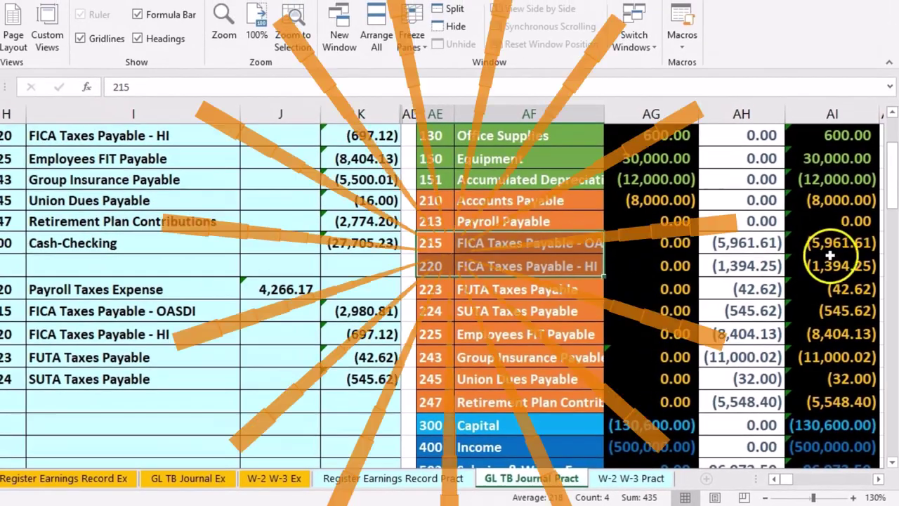
left_click(561, 229)
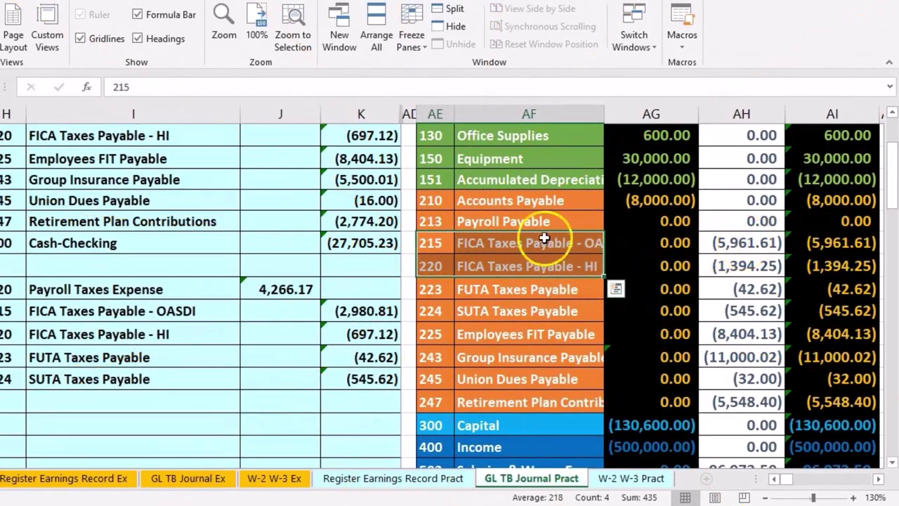
left_click_drag(427, 243, 541, 342)
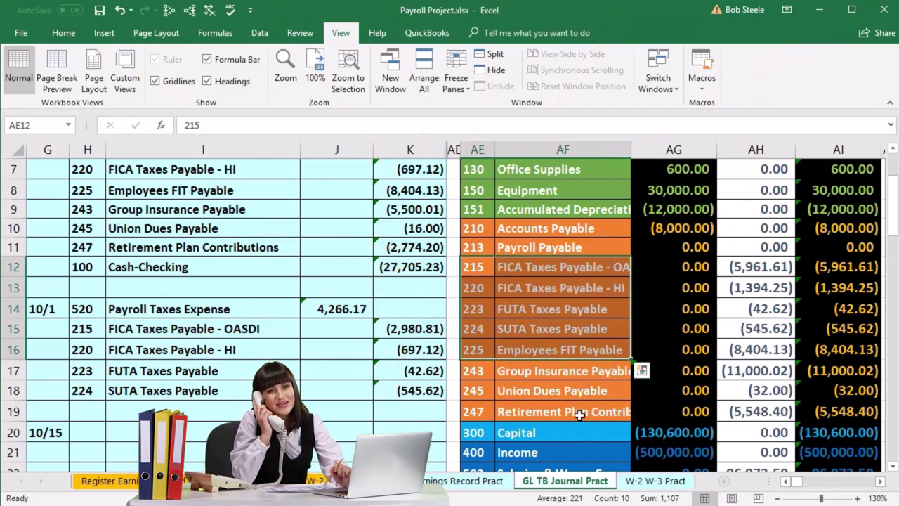
- Copy payable accounts 215, 220, 223, 224 and 225 and paste them as values into H20 of the 10/15 entry
right_click(558, 289)
left_click(582, 315)
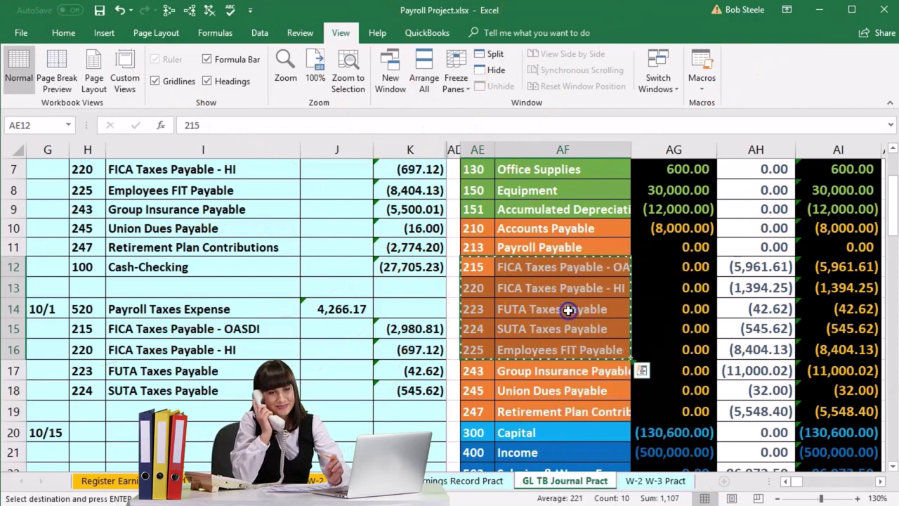
left_click(89, 429)
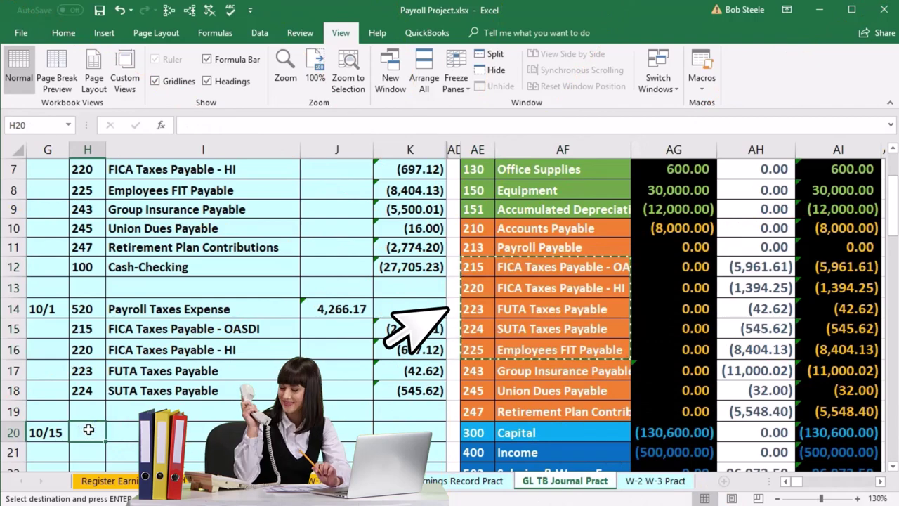
right_click(89, 429)
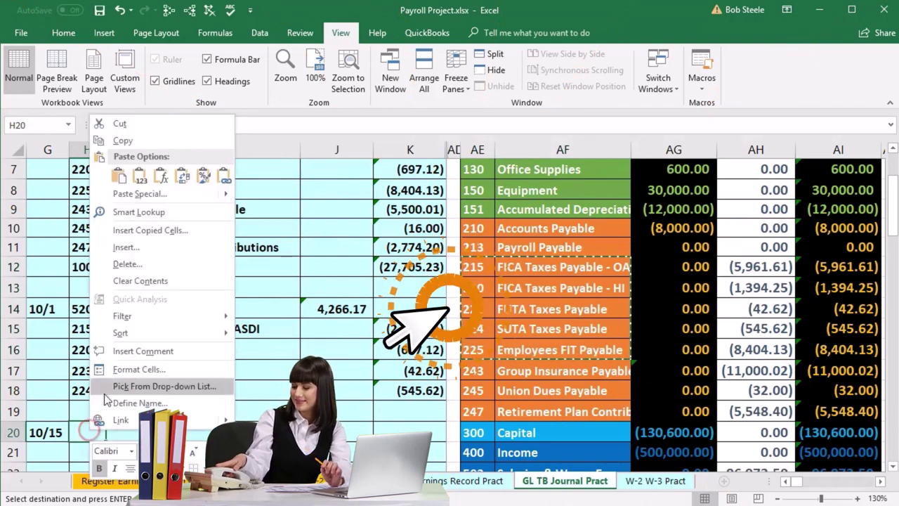
left_click(138, 177)
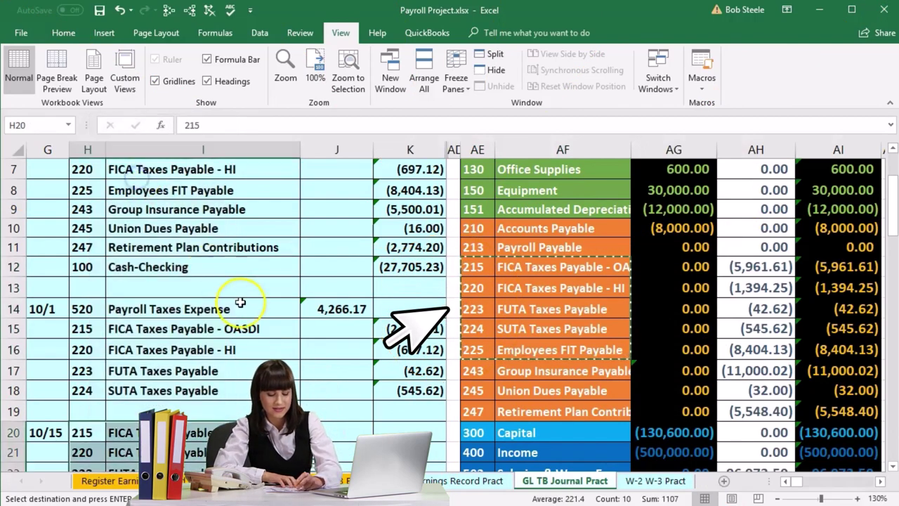
scroll(239, 295, "down", 1)
left_click(336, 367)
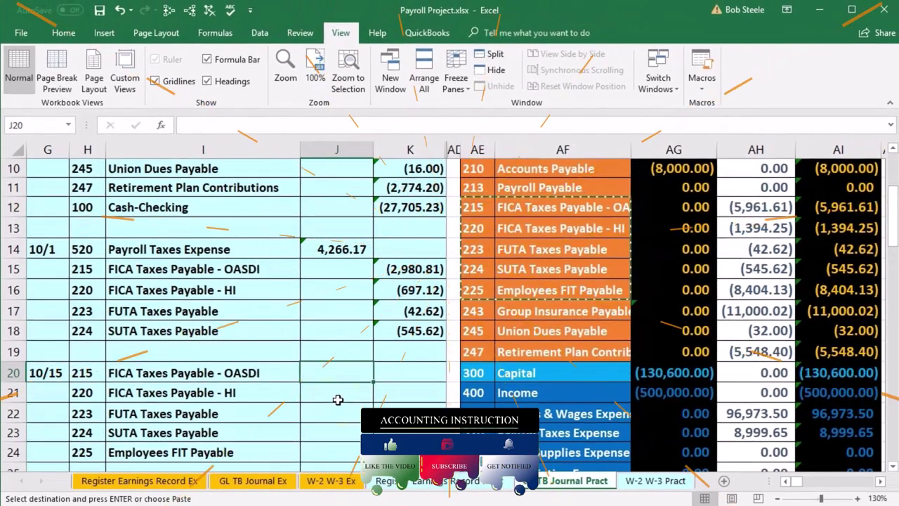
- Enter debits 5,961.61, 1,394.25, 42.62, 545.62 and 8,404.13 in J20:J24
type("5,9")
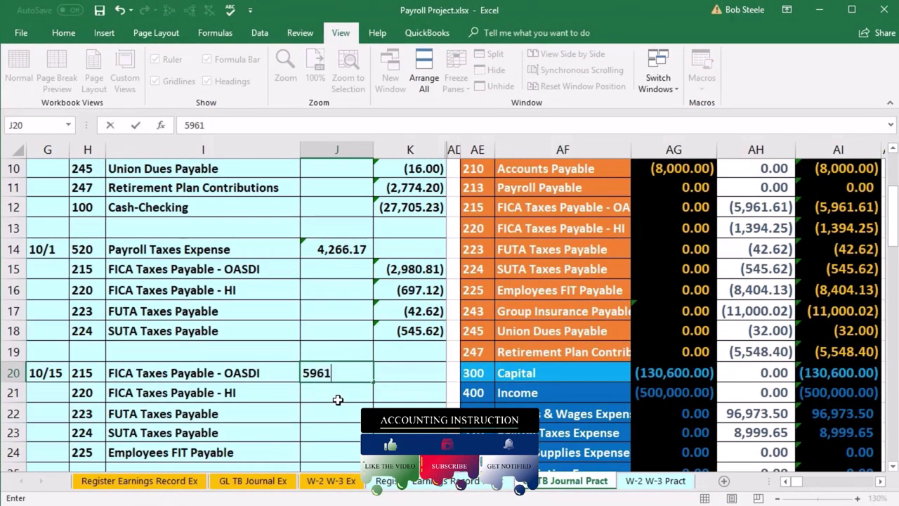
type("61.61")
key("Return")
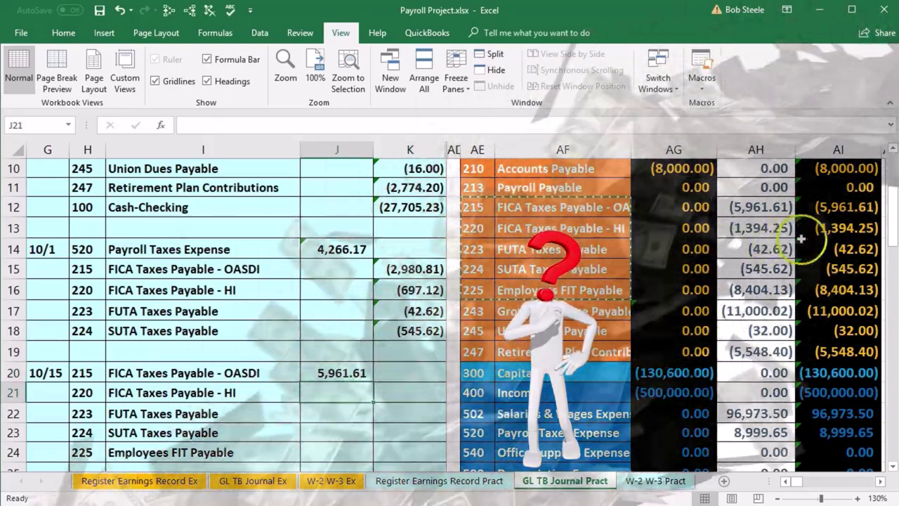
type("1,394")
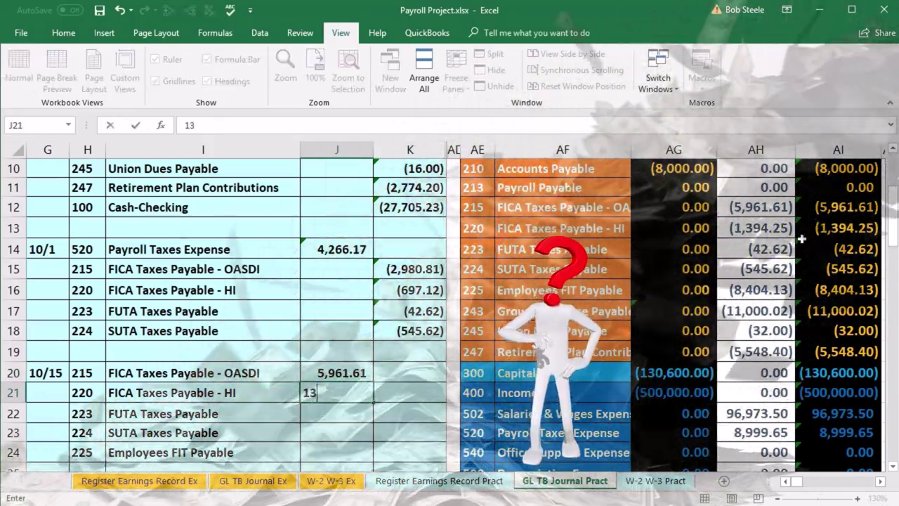
type(".25")
key("Return")
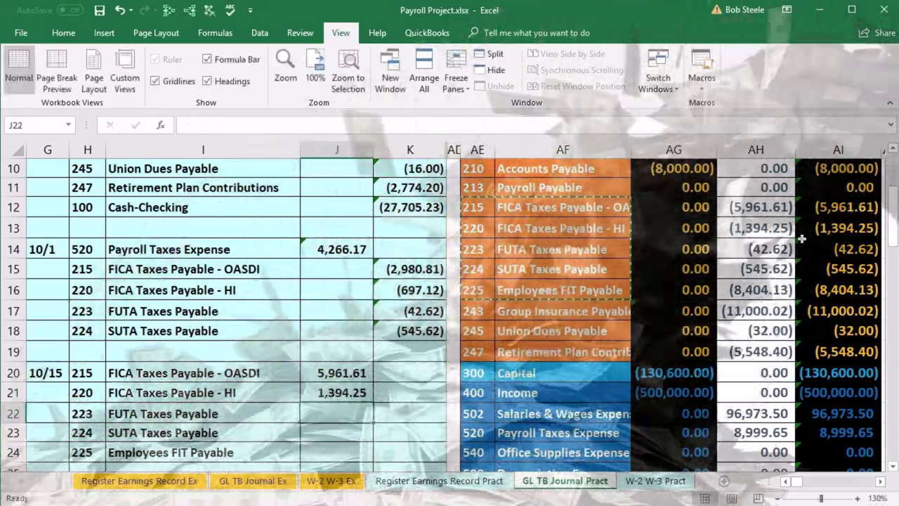
type("42.62")
key("Return")
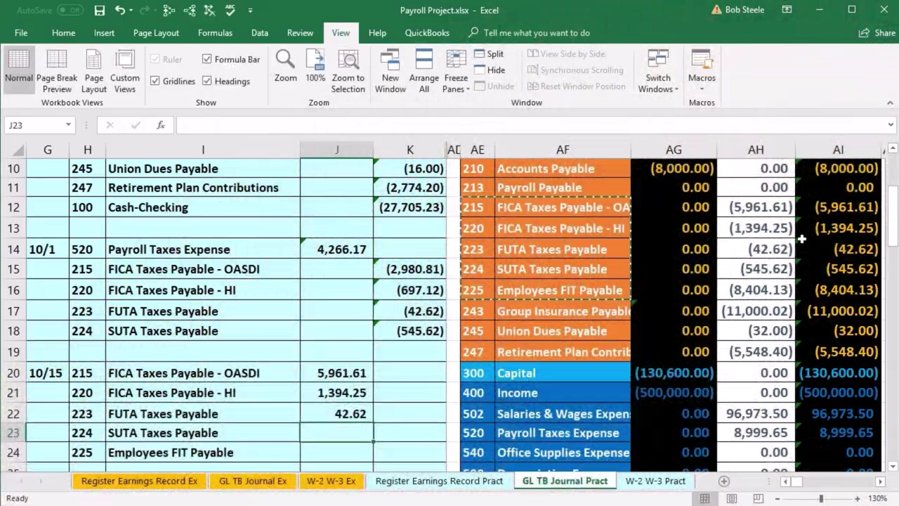
type("545.62")
key("Return")
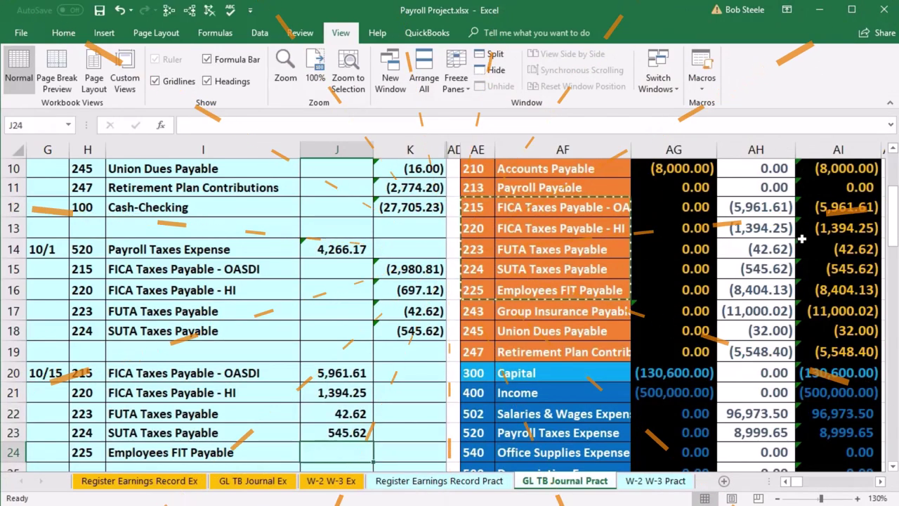
type("8404.13")
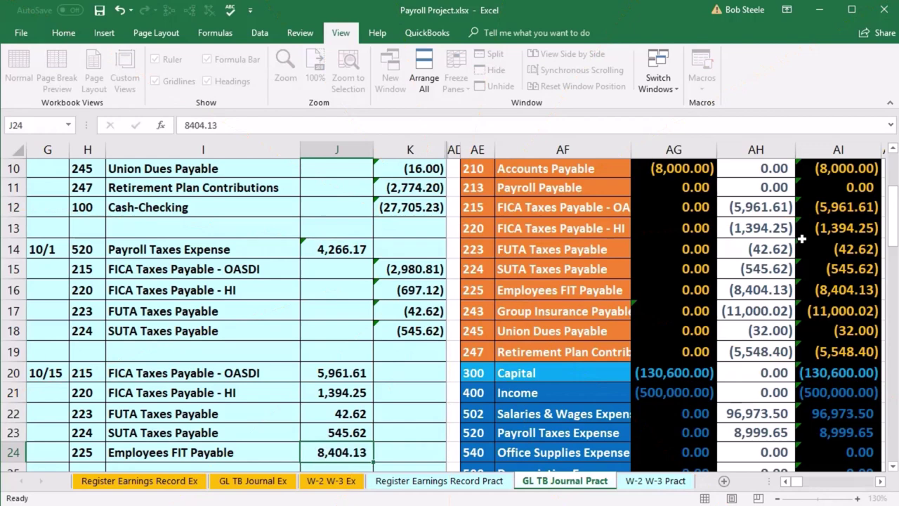
key("Return")
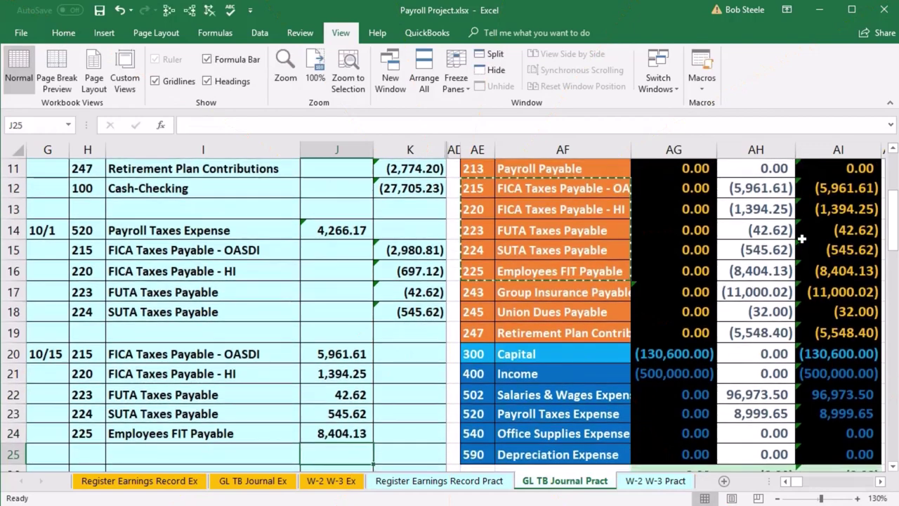
key("Right")
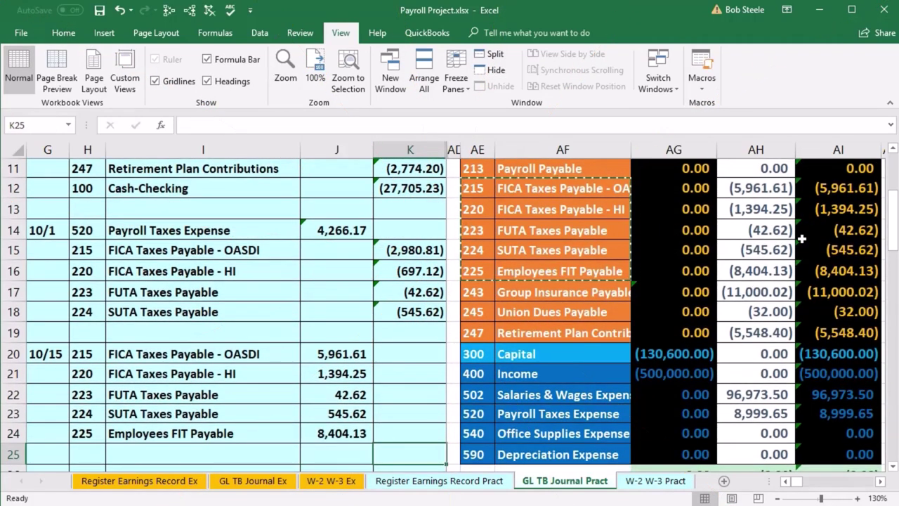
scroll(801, 260, "up", 2)
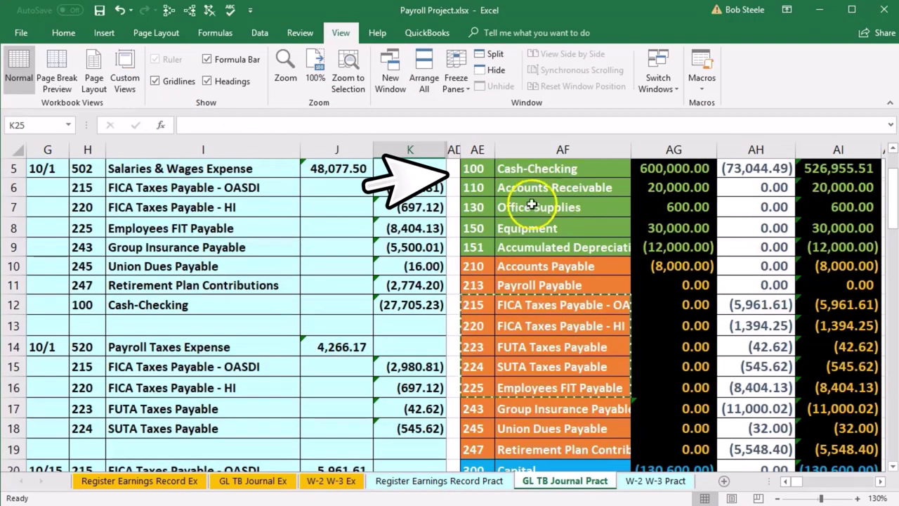
- Copy account 100 Cash-Checking from the trial balance and paste it as values into row 25
scroll(526, 220, "up", 1)
left_click_drag(477, 234, 527, 233)
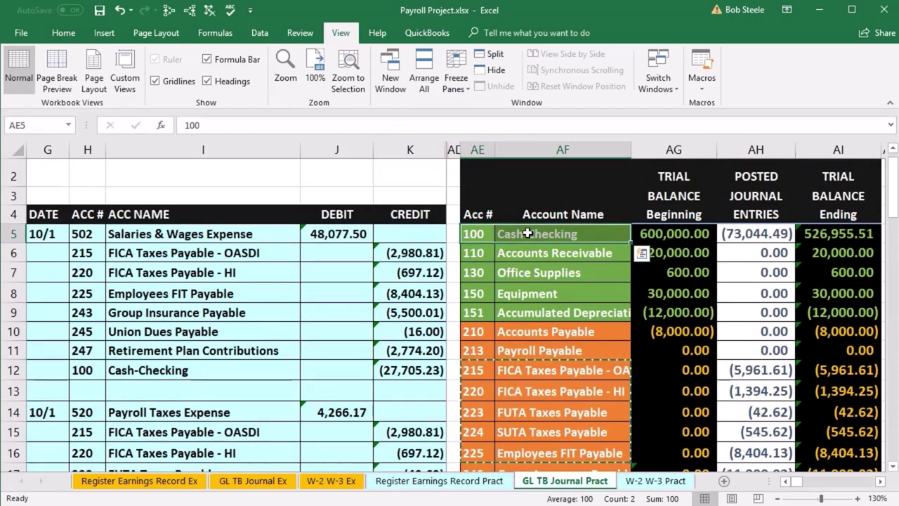
right_click(527, 233)
left_click(540, 258)
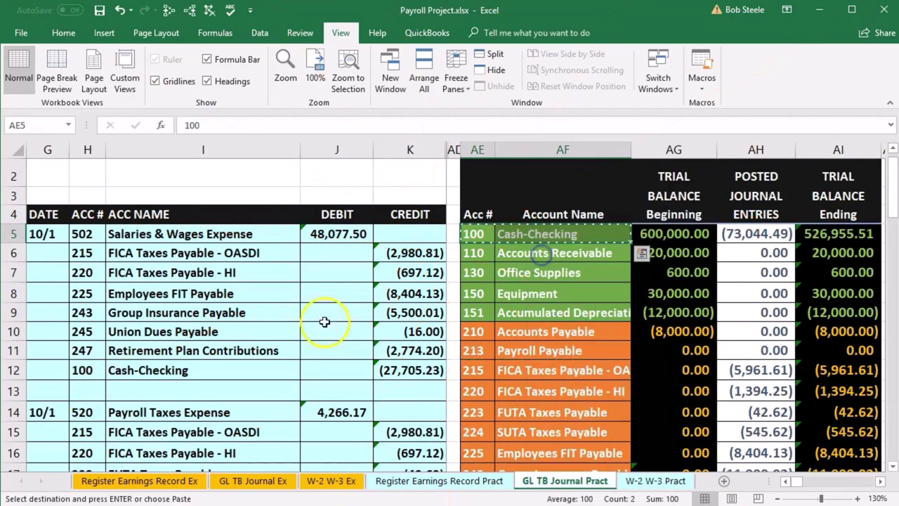
scroll(235, 357, "down", 1)
scroll(236, 357, "down", 3)
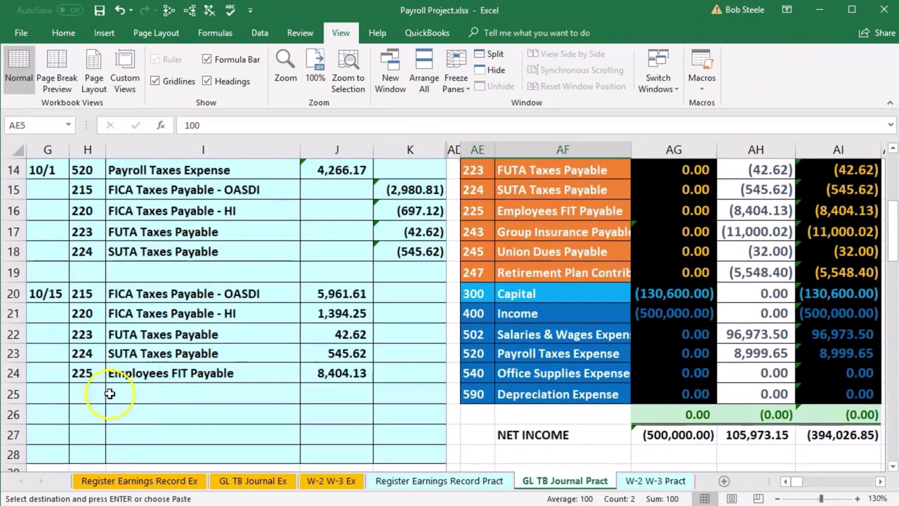
left_click(97, 393)
right_click(99, 394)
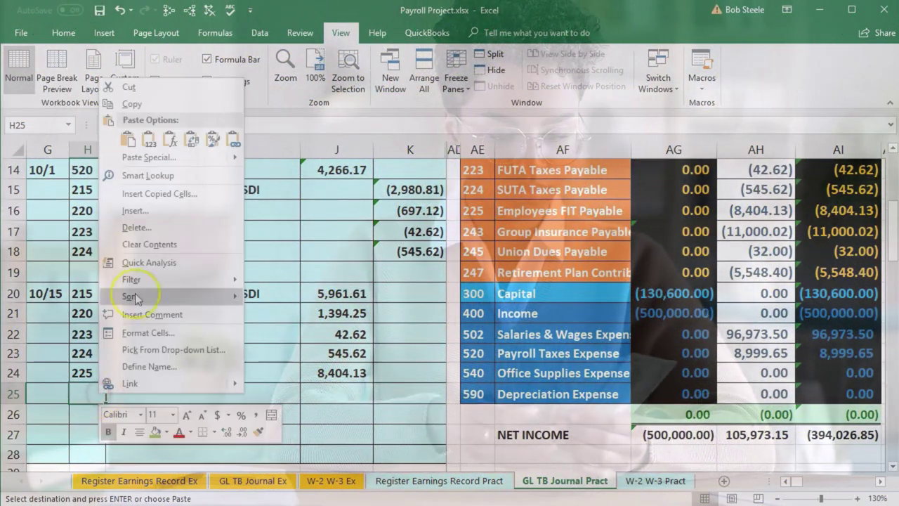
left_click(148, 139)
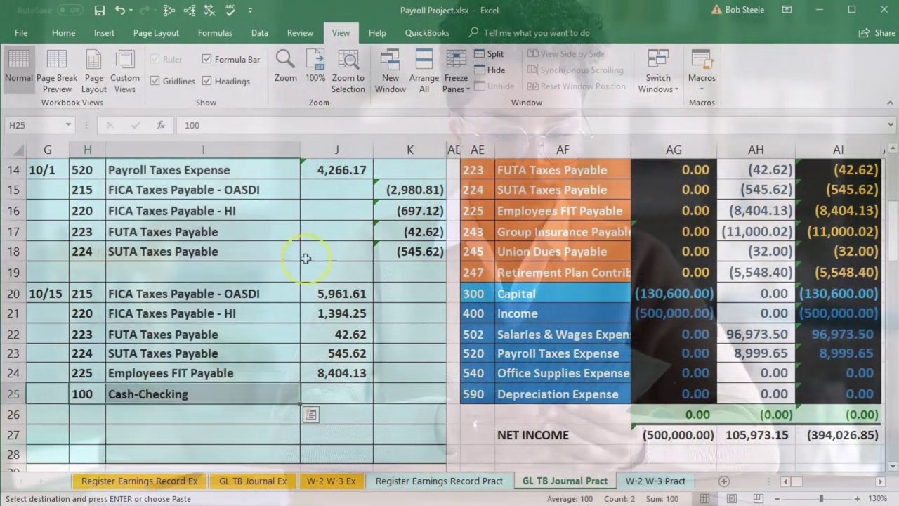
left_click_drag(341, 293, 364, 387)
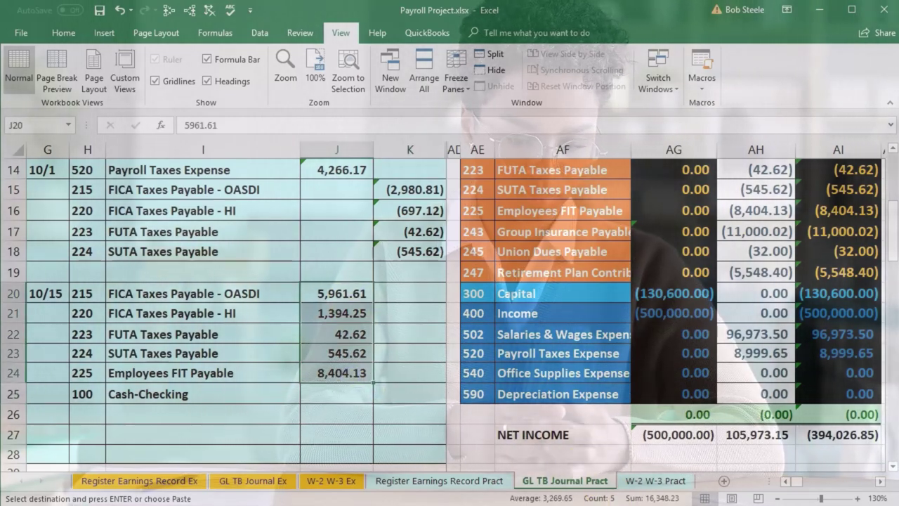
- Enter =-SUM(J20:K24) in K25 so Cash-Checking is credited (16,348.23)
left_click(430, 395)
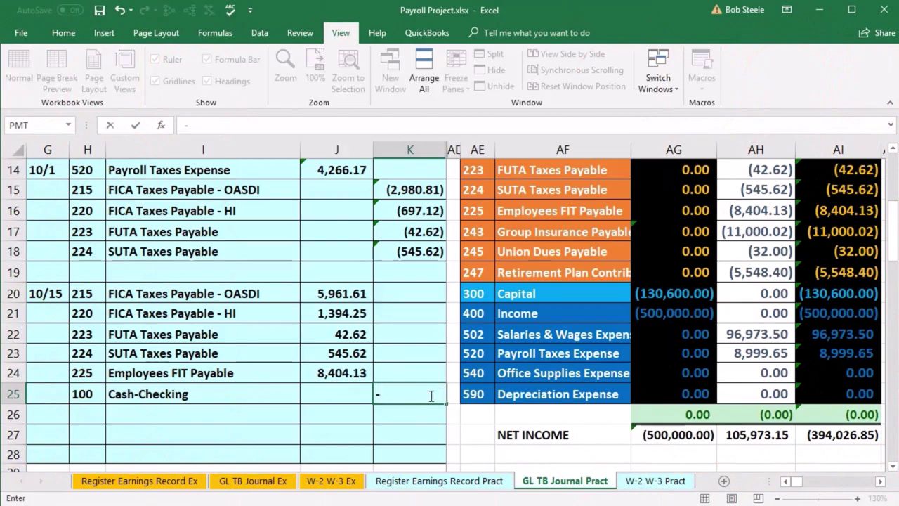
type("-sum")
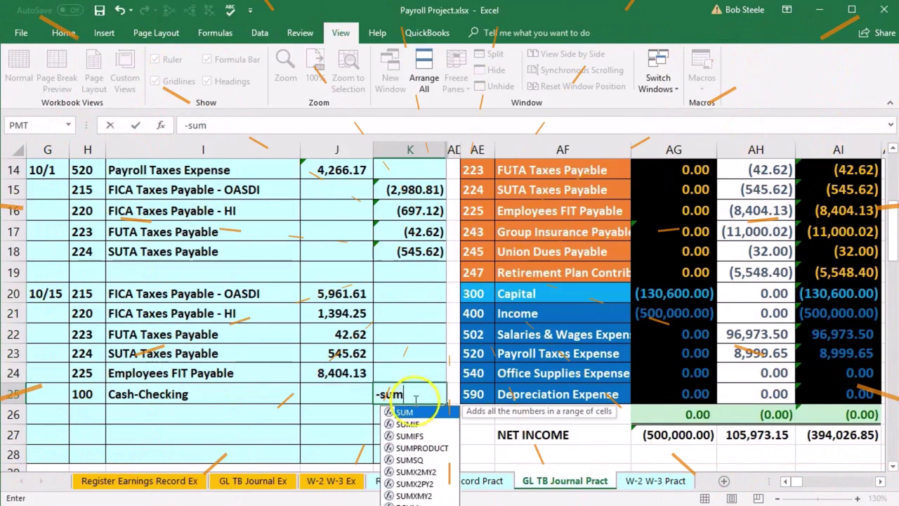
key("Tab")
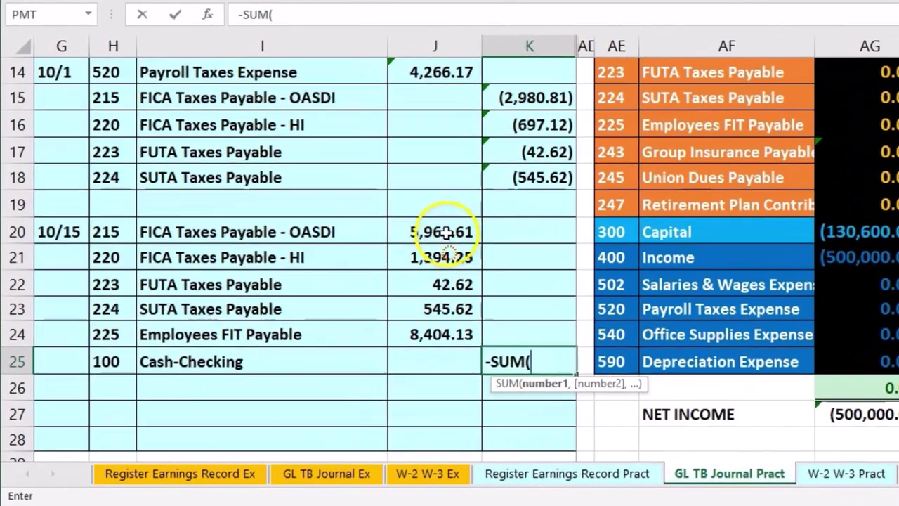
left_click_drag(412, 252, 495, 325)
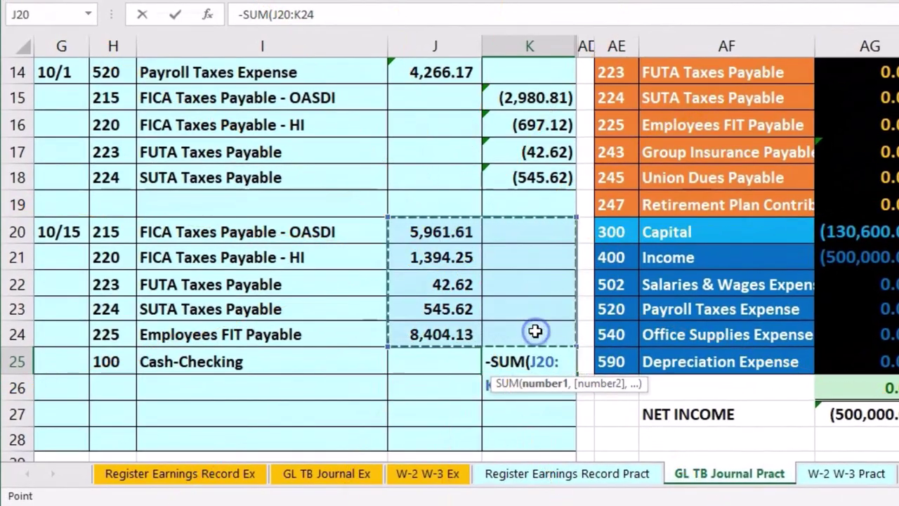
key("Return")
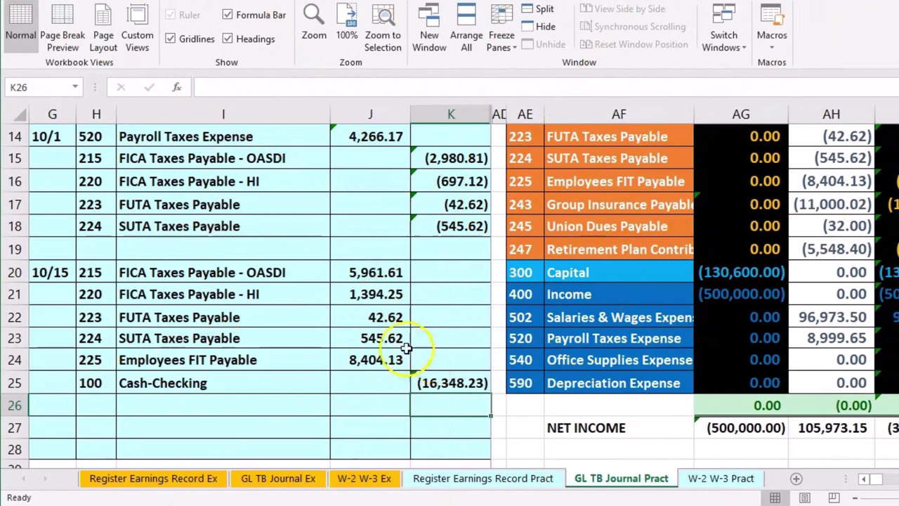
- Locate account 215 in the trial balance and move to the FICA Taxes Payable - OASDI ledger
left_click_drag(99, 273, 121, 272)
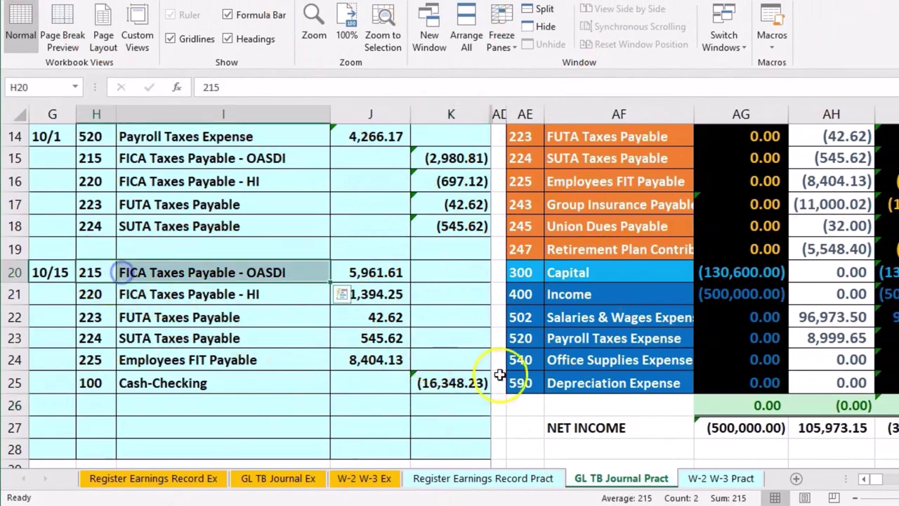
scroll(555, 351, "up", 3)
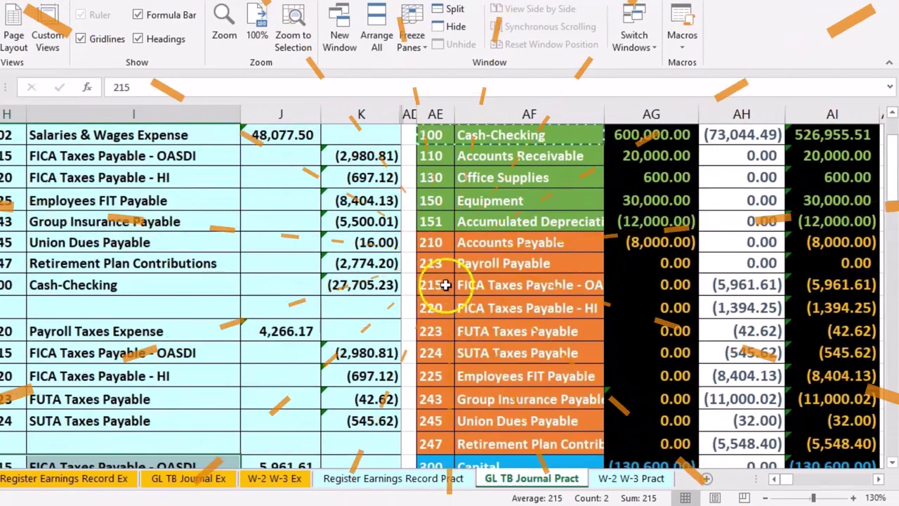
left_click_drag(439, 283, 465, 294)
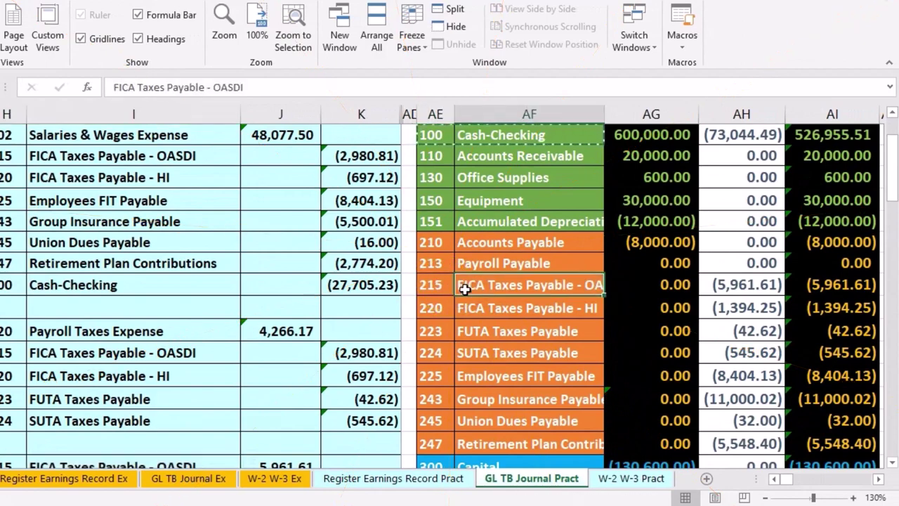
key("Right")
key("Right")
key("Right")
key("Right")
key("Right")
key("Right")
key("Right")
key("Right")
key("Right")
key("Right")
key("Right")
key("Right")
key("Right")
key("Right")
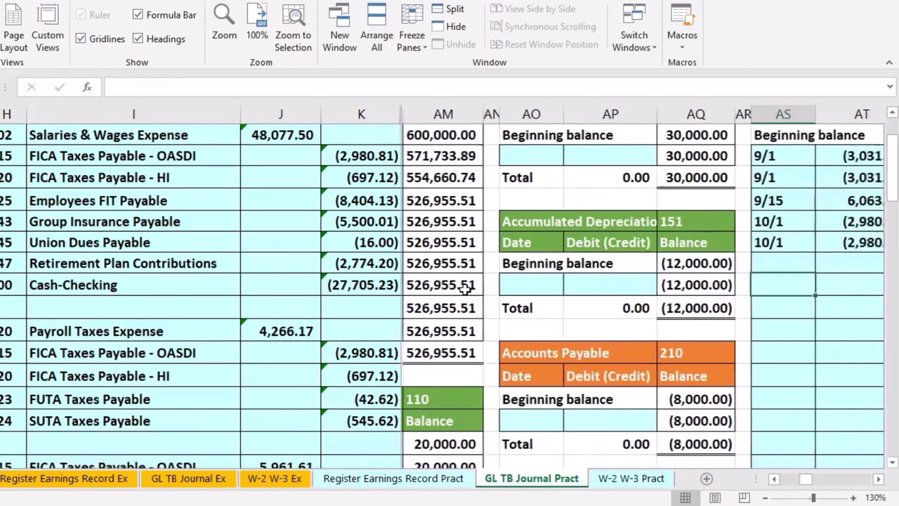
key("Right")
scroll(564, 296, "down", 5)
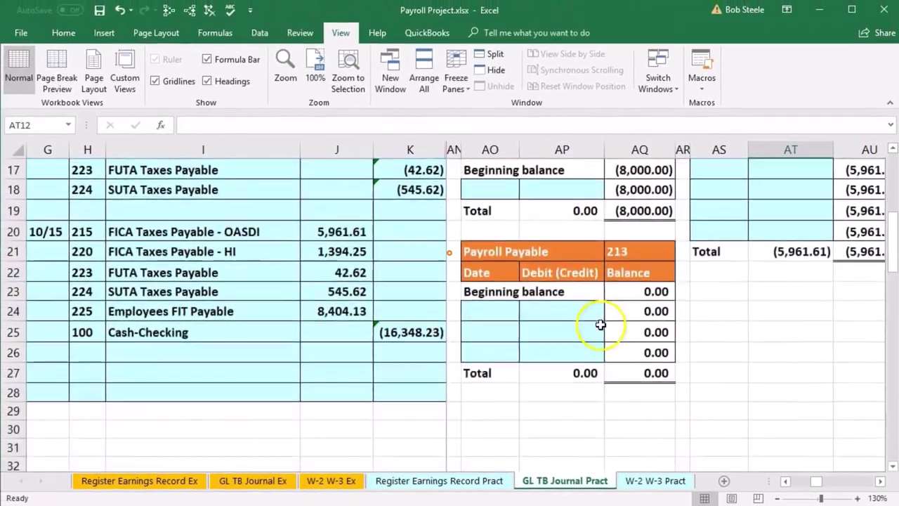
scroll(571, 309, "up", 5)
scroll(772, 287, "up", 1)
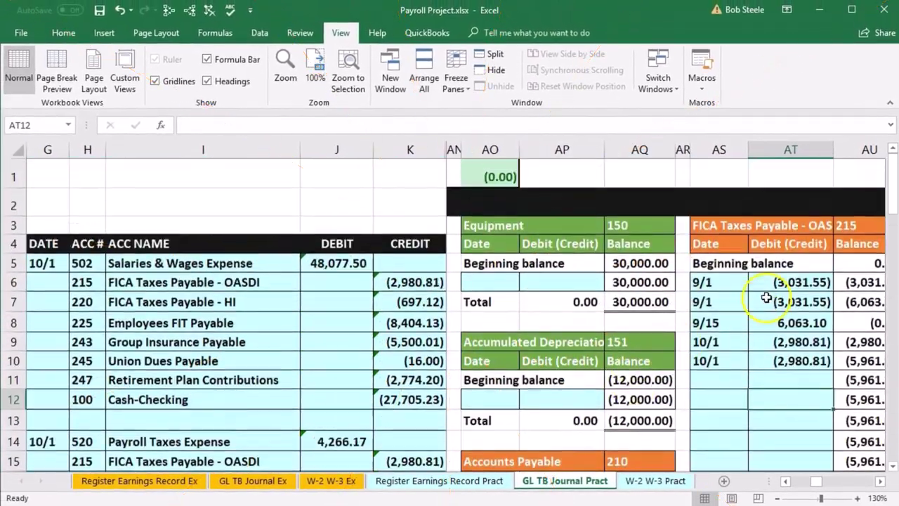
left_click(772, 291)
key("Right")
key("Right")
key("Right")
key("Right")
key("Right")
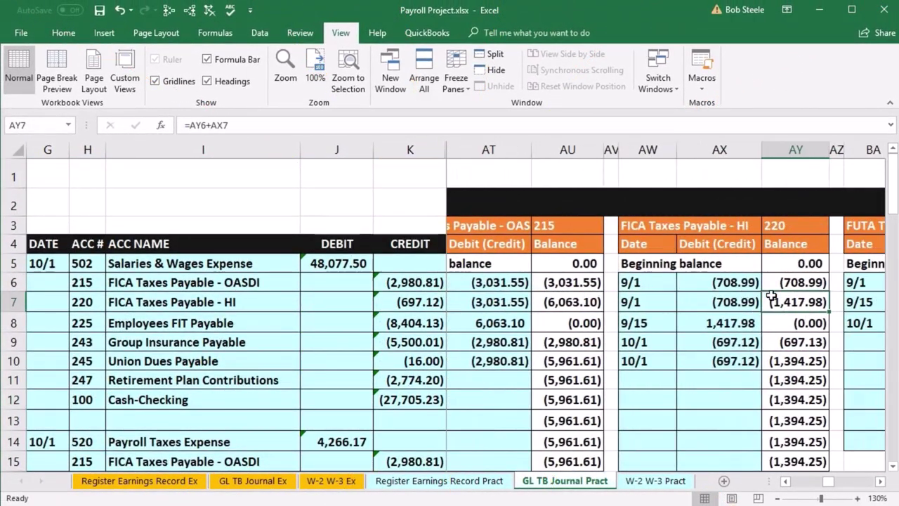
key("Left")
key("Left")
key("Left")
key("Left")
key("Left")
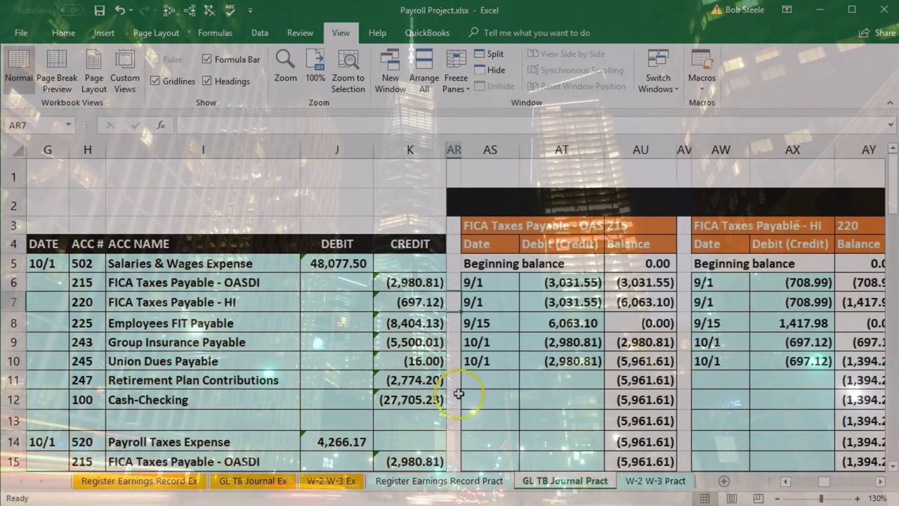
- Post 10/15 in the OASDI ledger with a debit linked to the journal's 5,961.61 in J20
left_click(481, 379)
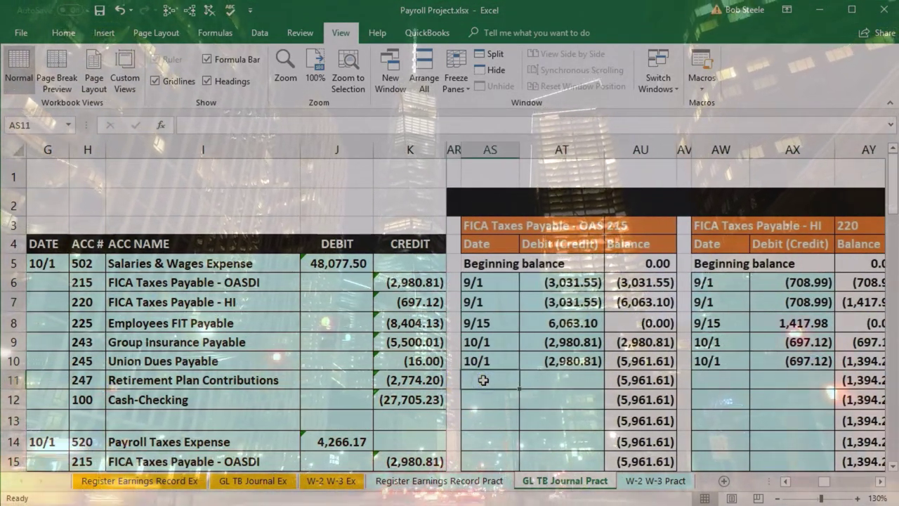
type("10/15")
key("Tab")
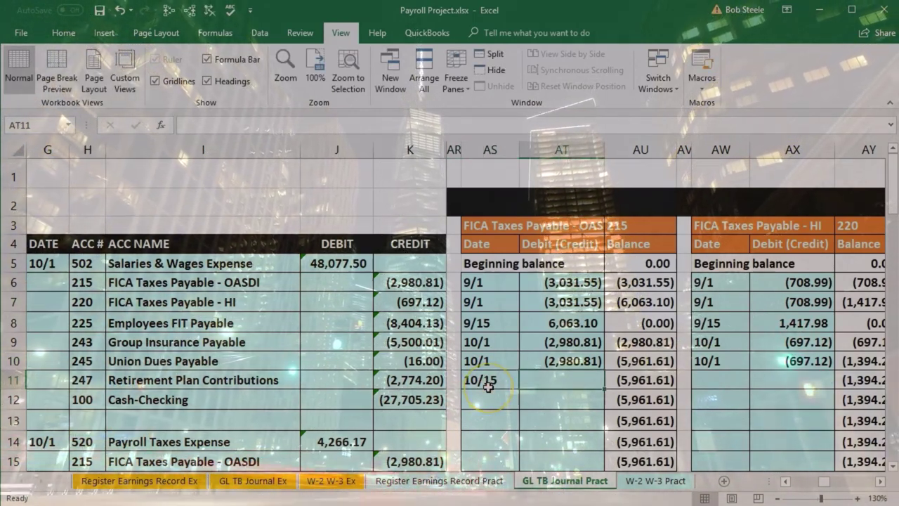
type("=")
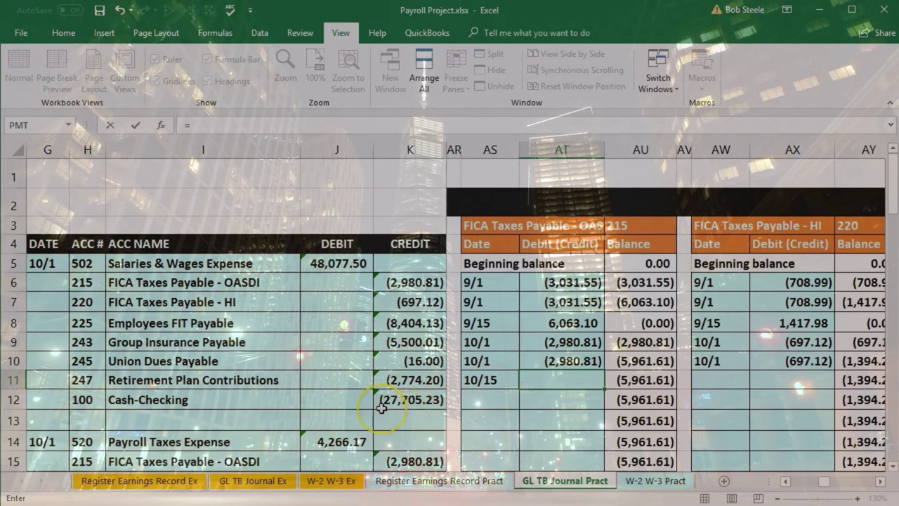
scroll(380, 407, "down", 4)
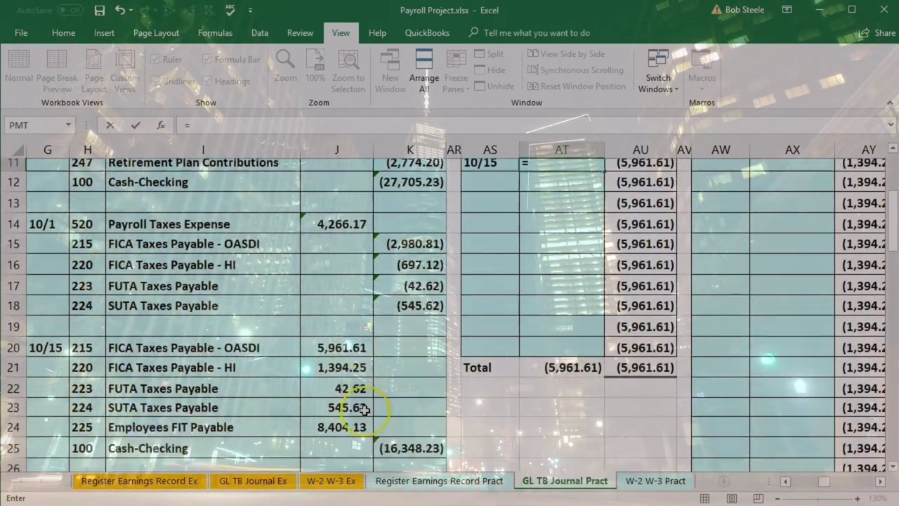
scroll(364, 409, "down", 1)
left_click(341, 315)
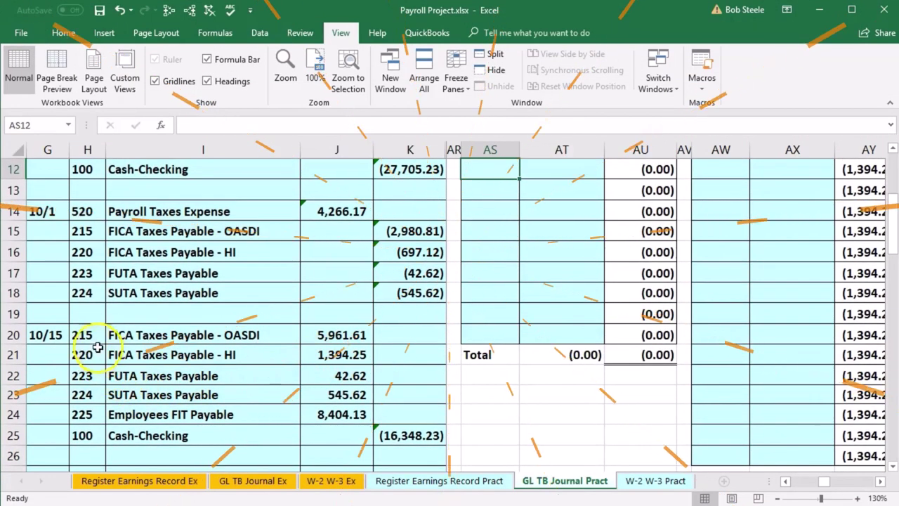
- Fill the 10/15 entry lines H20:K25 green
mouse_move(82, 335)
left_mouse_down()
mouse_move(261, 373)
mouse_move(377, 428)
left_mouse_up()
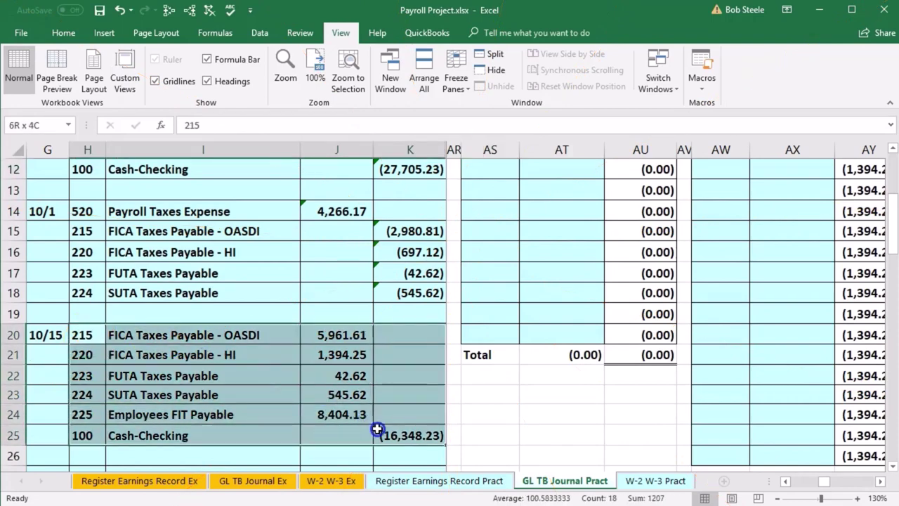
right_click(273, 414)
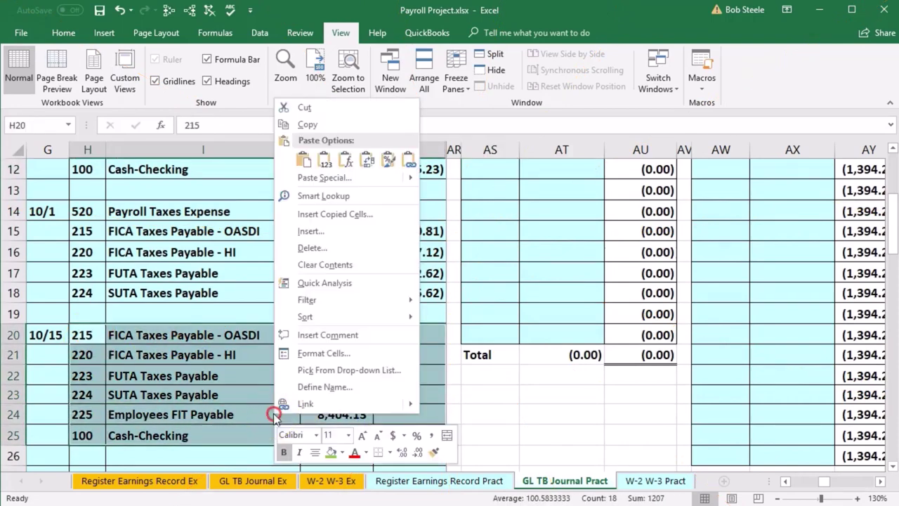
left_click(330, 453)
left_click(211, 378)
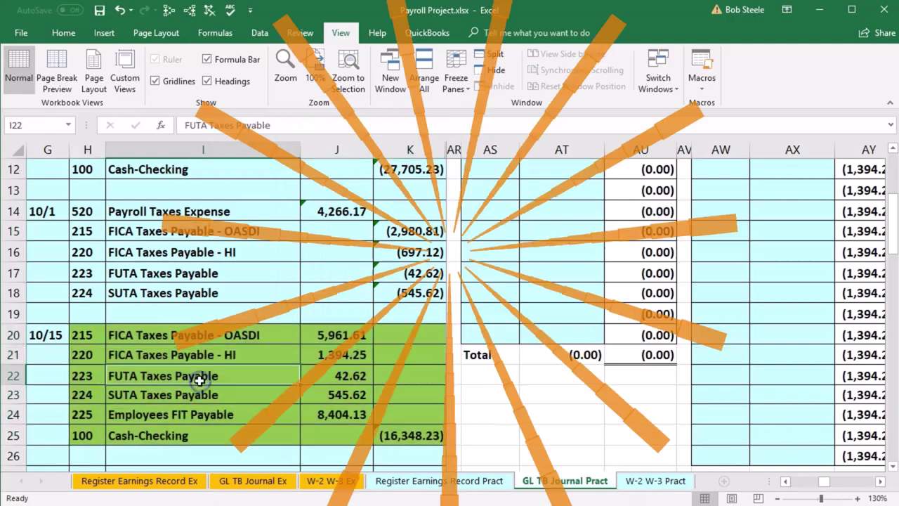
- Select the account 220 line of the 10/15 entry and move across to the trial balance
left_click(95, 357)
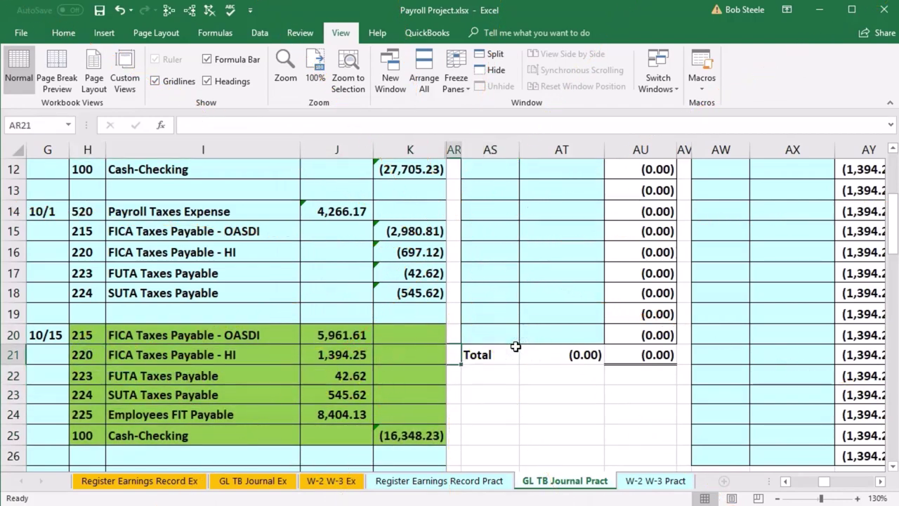
key("Left")
left_click(437, 357)
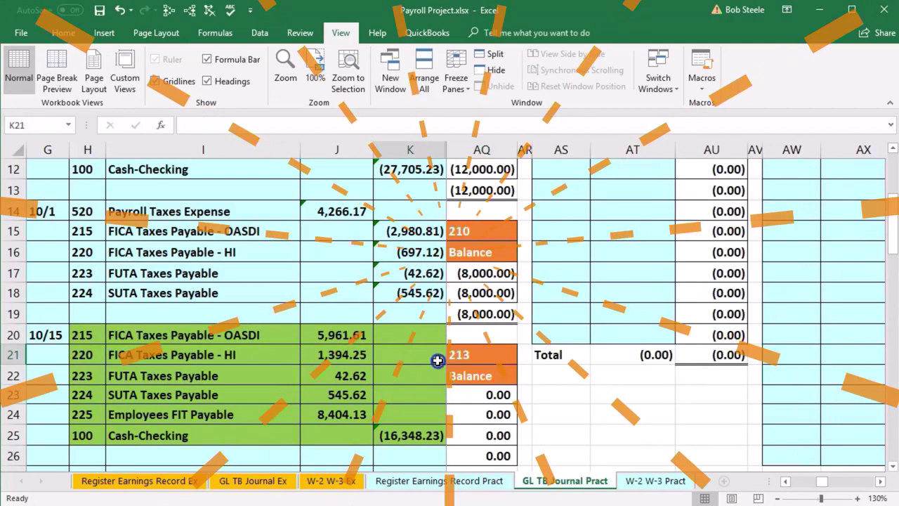
key("Right")
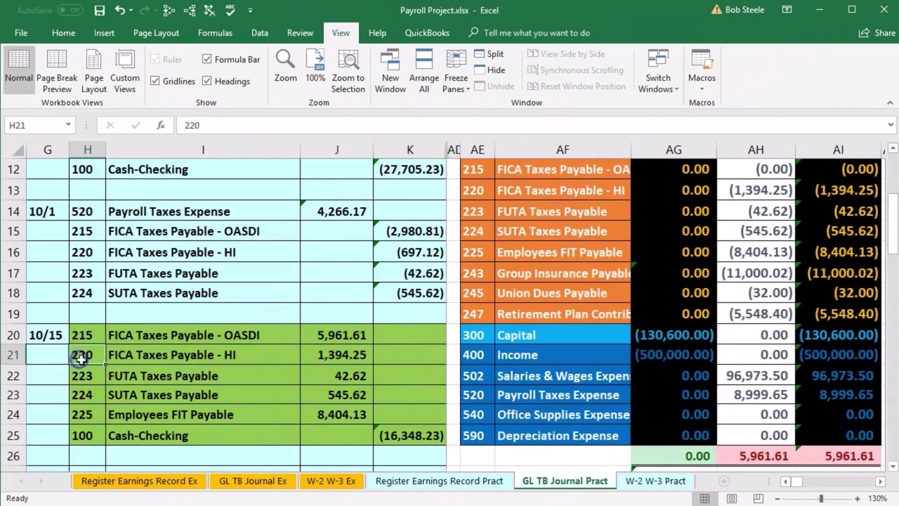
- Locate account 220 in the trial balance and move to the FICA Taxes Payable - HI ledger
left_click_drag(81, 358, 132, 357)
scroll(394, 416, "up", 3)
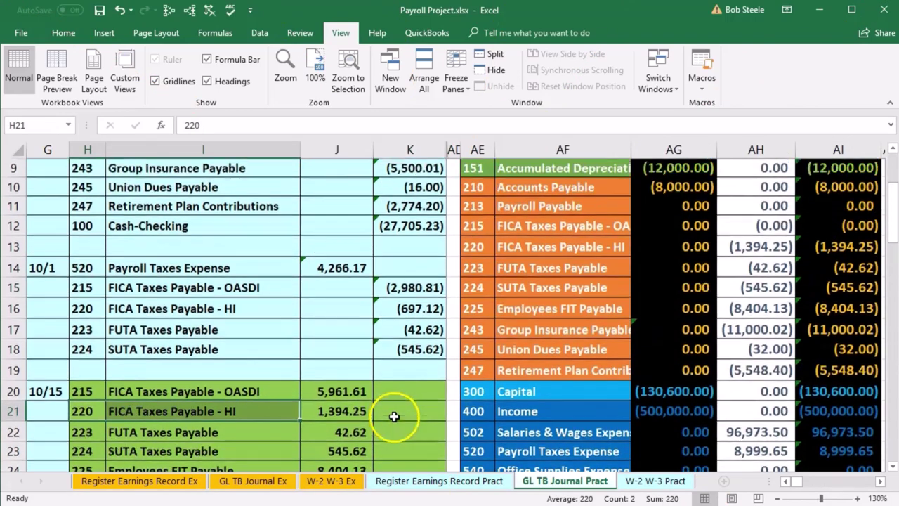
left_click(515, 248)
key("ctrl+v")
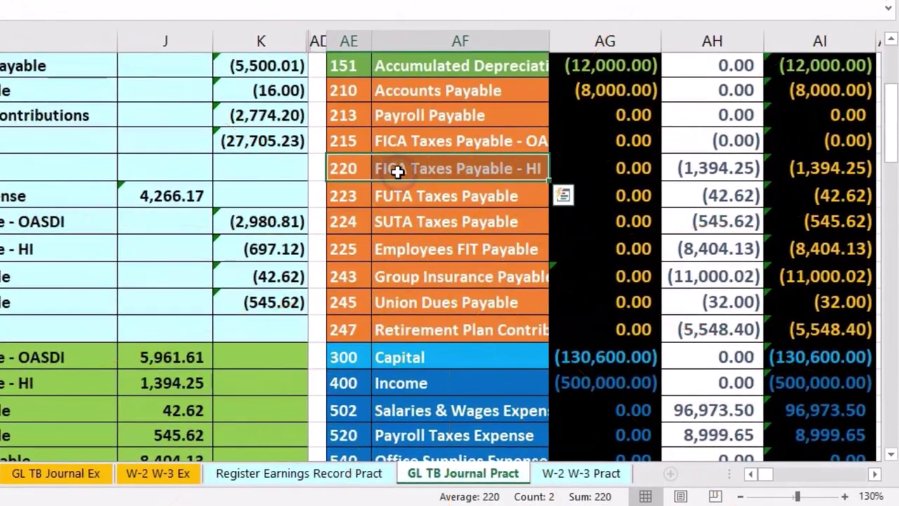
key("Right")
key("Right")
key("Right")
key("Right")
key("Right")
key("Right")
key("Right")
key("Right")
key("Right")
key("Right")
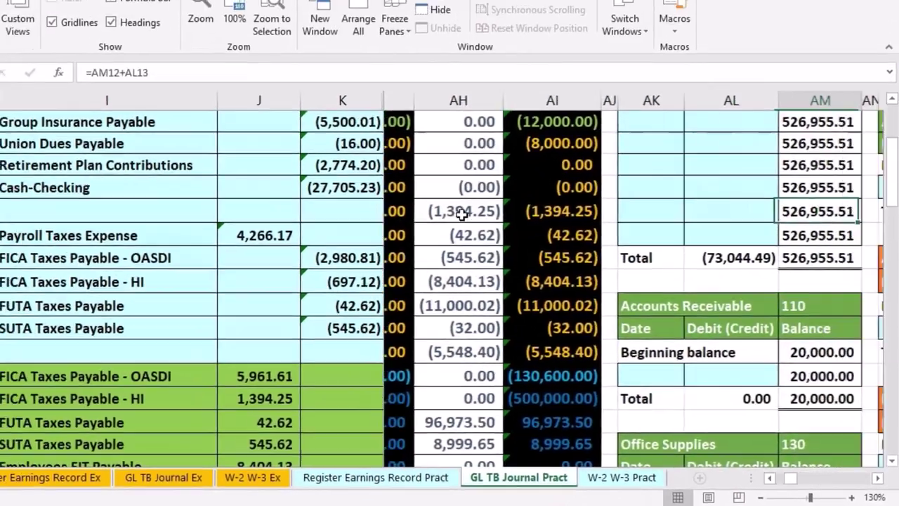
key("Right")
key("Right")
key("Right")
key("Right")
key("Right")
key("Right")
key("Right")
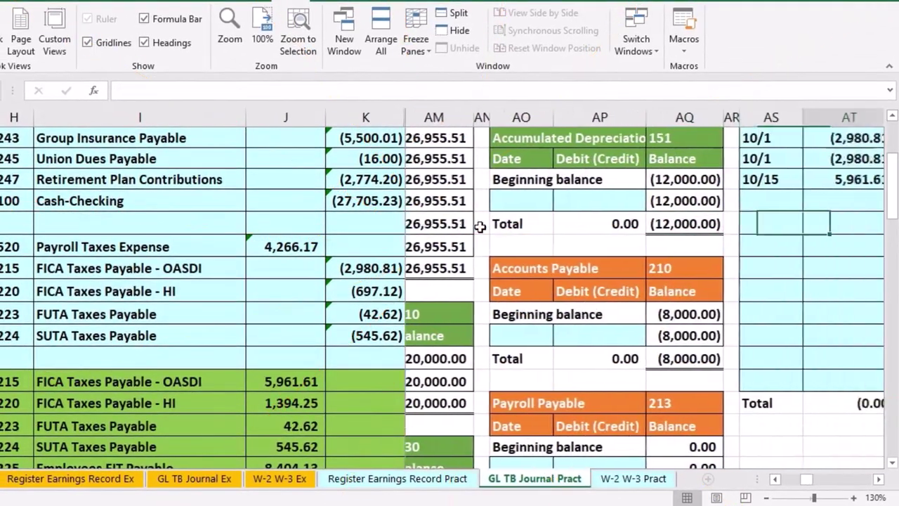
key("Right")
scroll(613, 265, "up", 2)
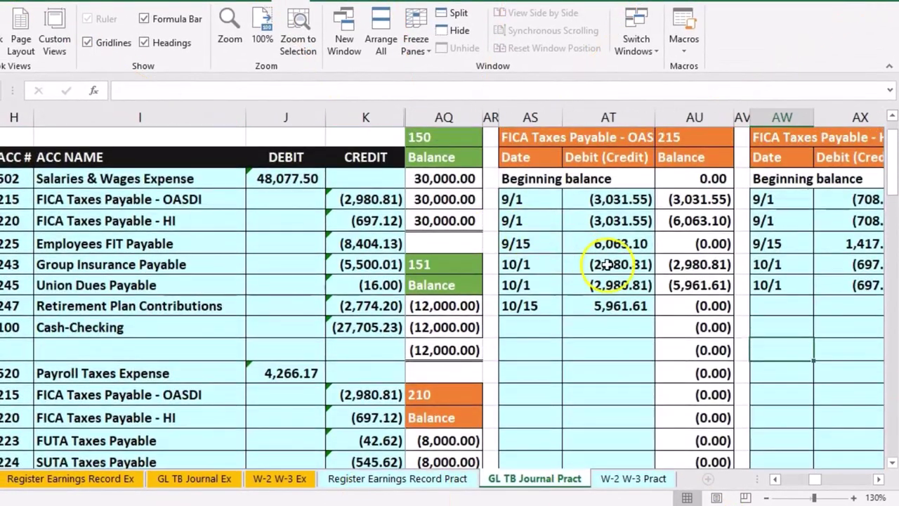
left_click(613, 265)
key("Right")
key("Right")
key("Right")
key("Right")
key("Right")
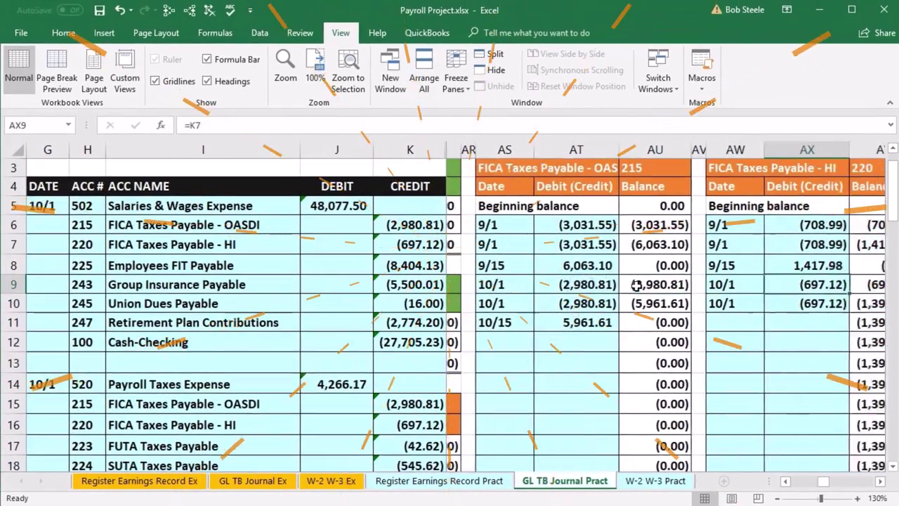
key("Right")
key("Right")
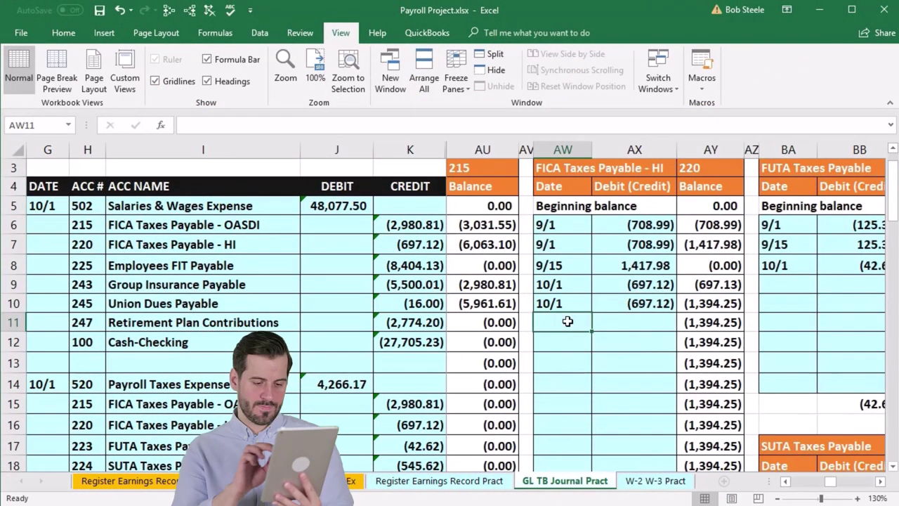
- Post the 10/15 HI payment linked to J21 (1,394.25) and confirm the balance reads (0.00)
type("10/1")
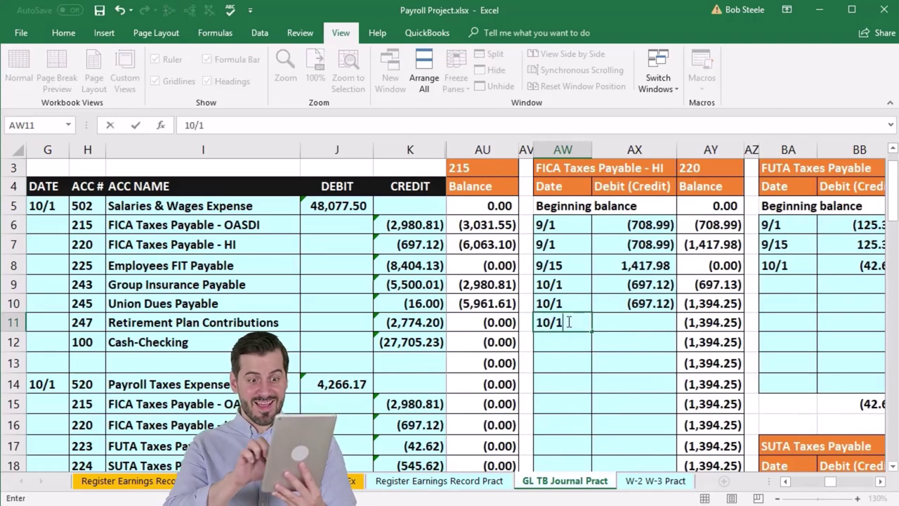
key("Tab")
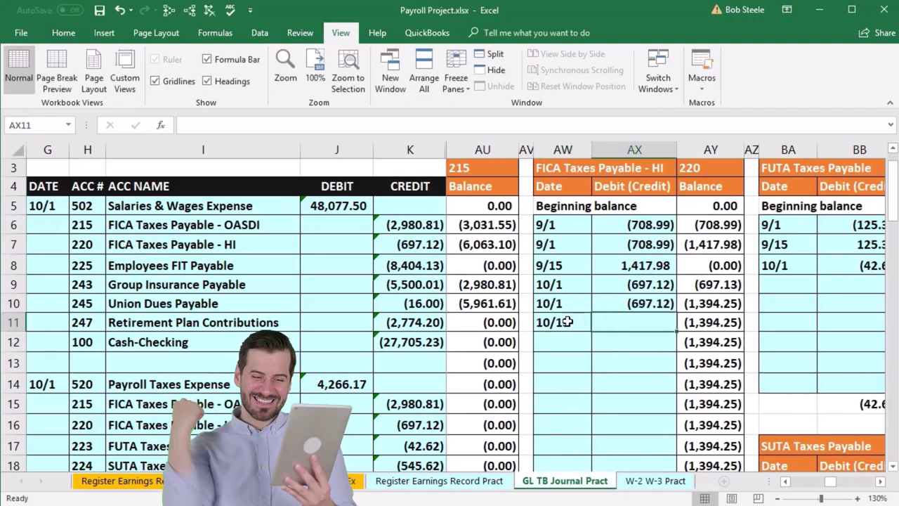
type("=")
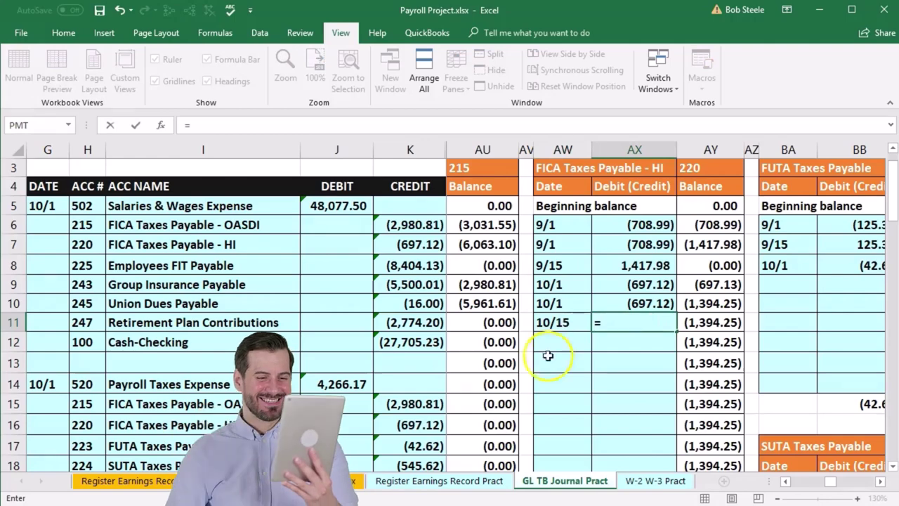
scroll(527, 382, "down", 3)
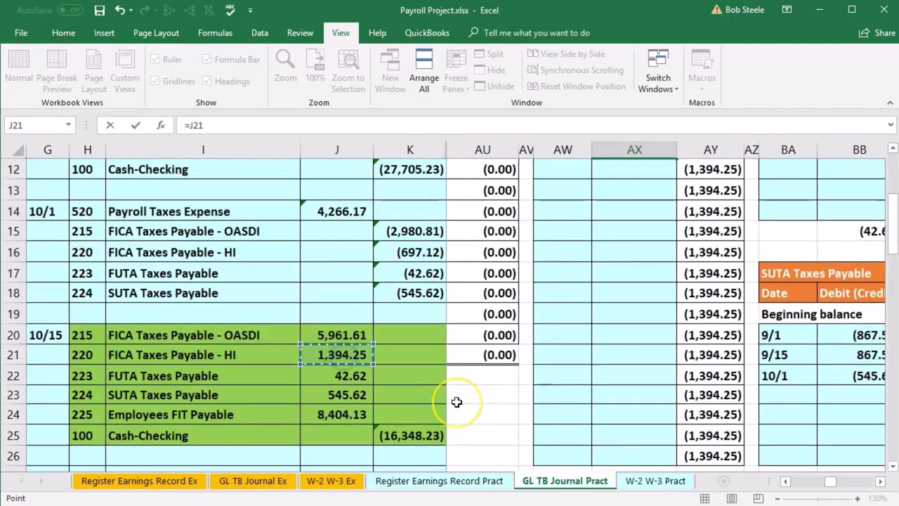
key("Return")
scroll(457, 402, "up", 2)
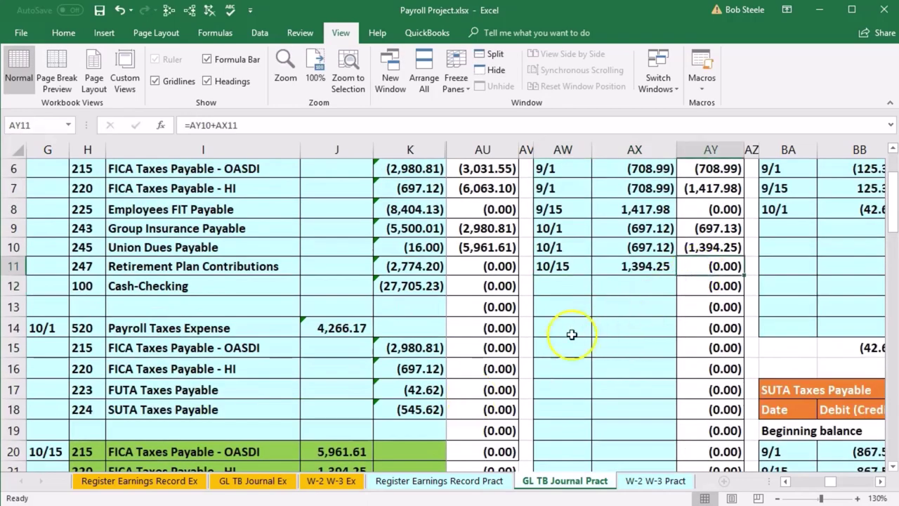
left_click(488, 346)
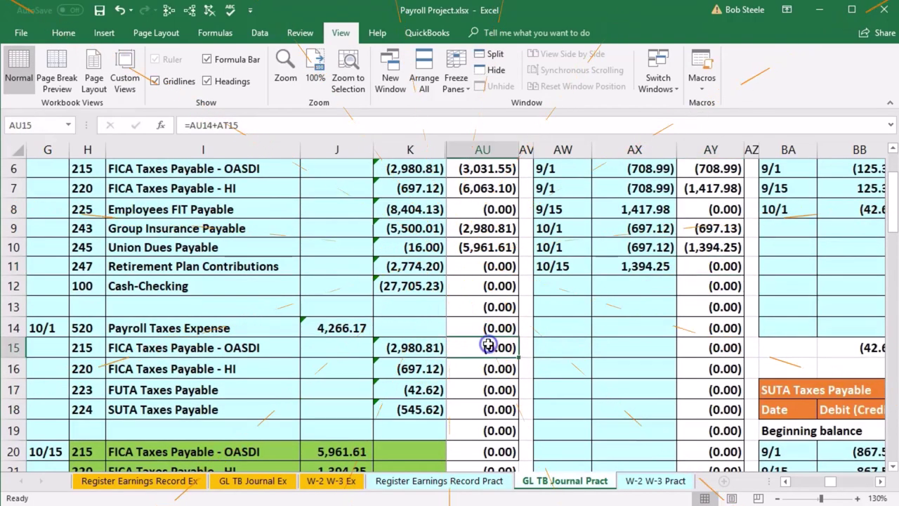
key("Right")
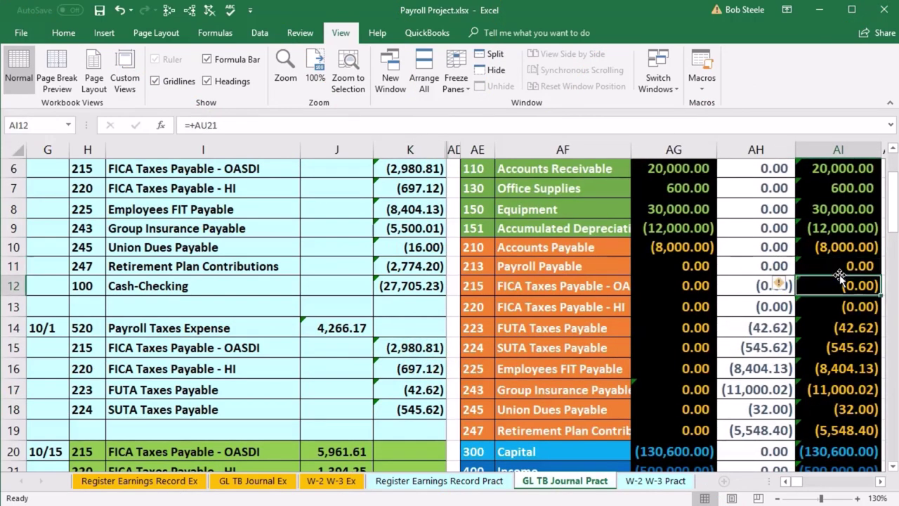
- Move from the trial balance across to the FUTA Taxes Payable ledger 223
scroll(522, 338, "down", 1)
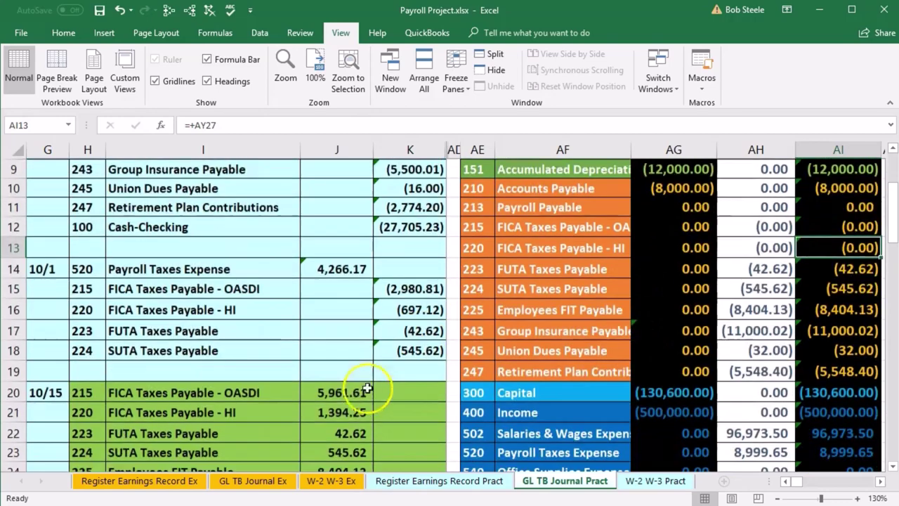
left_click(701, 309)
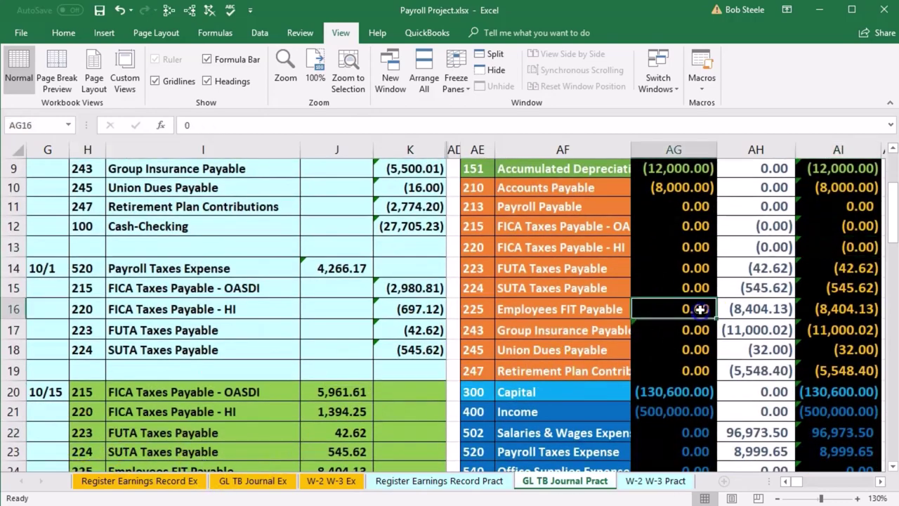
key("Right")
key("Right")
key("Right")
key("Right")
key("Right")
key("Right")
key("Right")
key("Right")
key("Right")
key("Right")
key("Right")
key("Right")
key("Right")
key("Right")
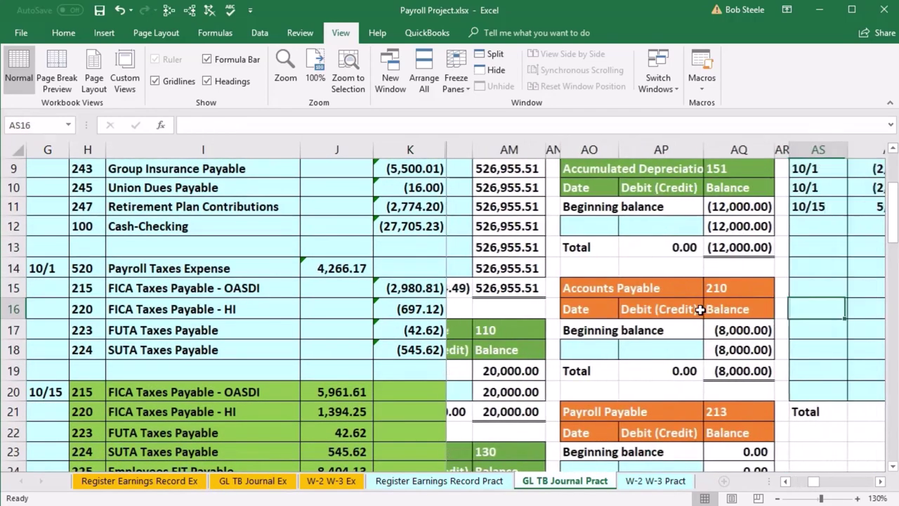
key("Right")
key("Right")
key("Right")
key("Right")
key("Right")
key("Right")
key("Right")
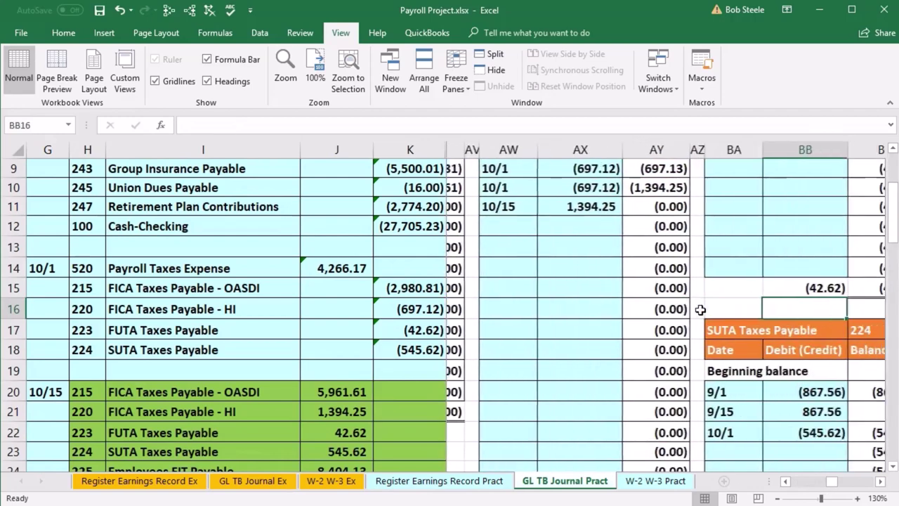
key("Right")
key("Right")
key("Right")
scroll(703, 297, "up", 2)
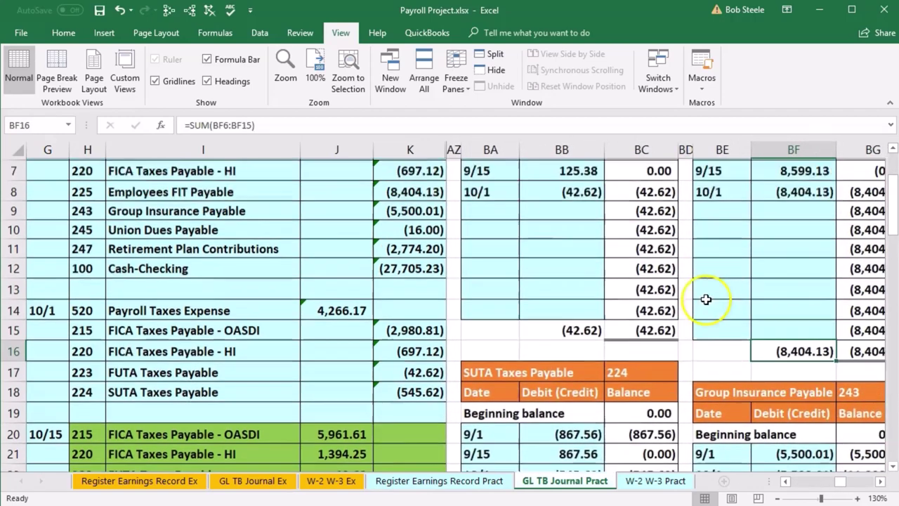
- Post 10/15 with a debit linked to J22 (42.62) and confirm the FUTA ending balance is zero
left_click(500, 296)
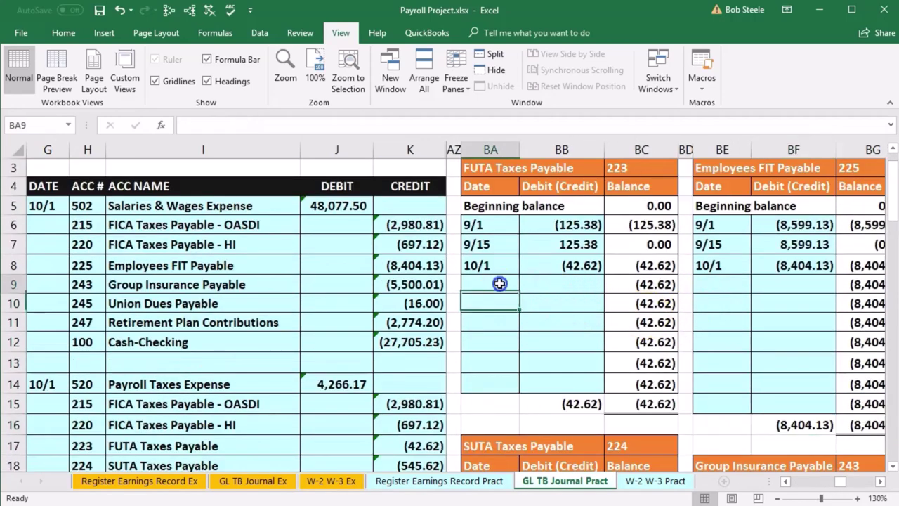
type("10")
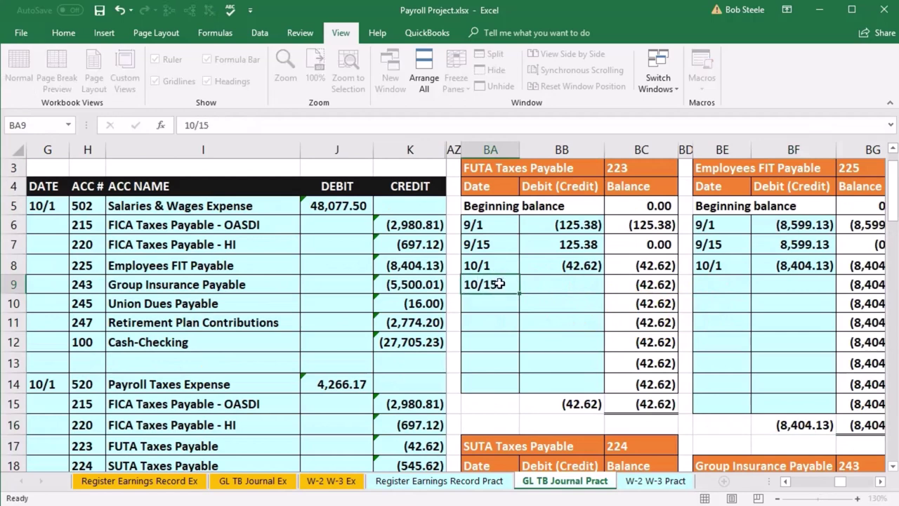
type("/15")
key("Tab")
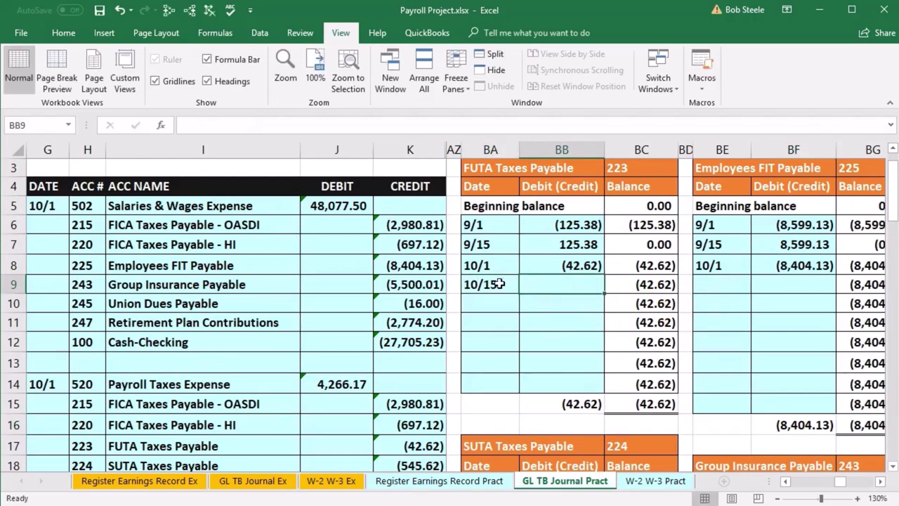
type("=")
scroll(414, 369, "down", 1)
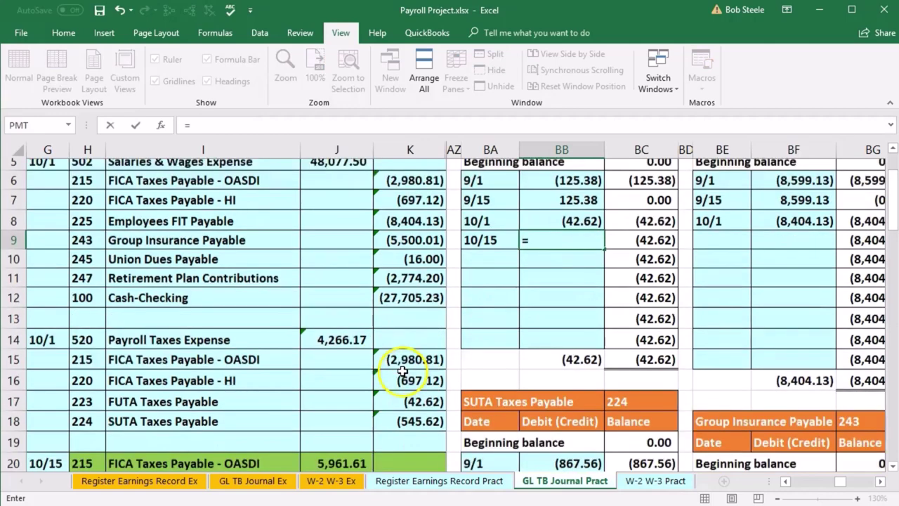
scroll(246, 384, "down", 2)
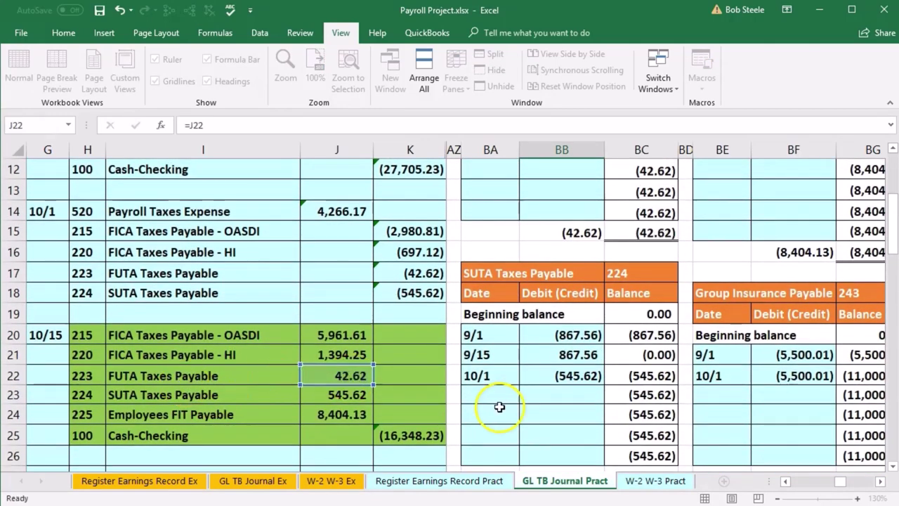
key("Return")
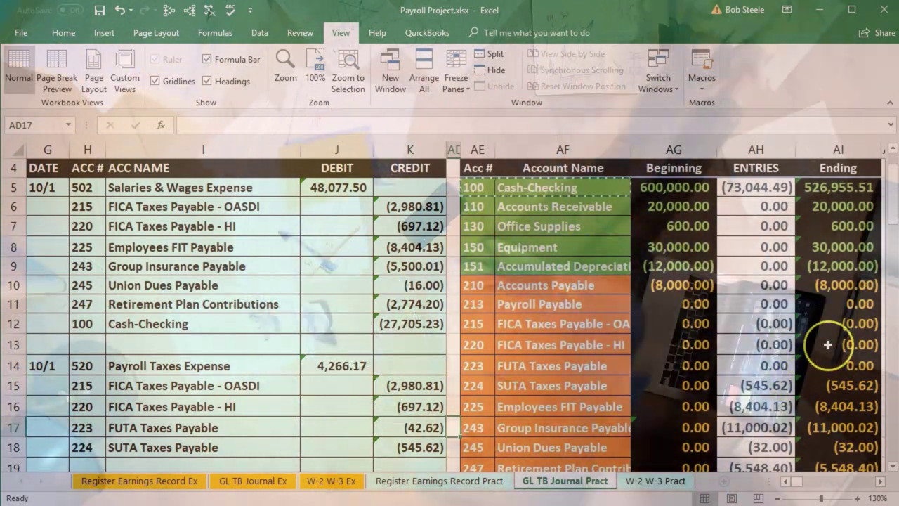
left_click(827, 344)
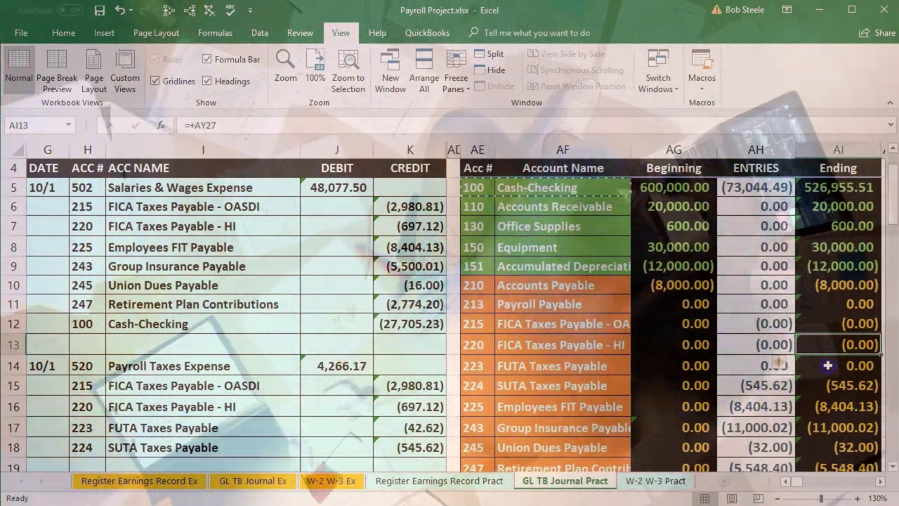
left_click(827, 365)
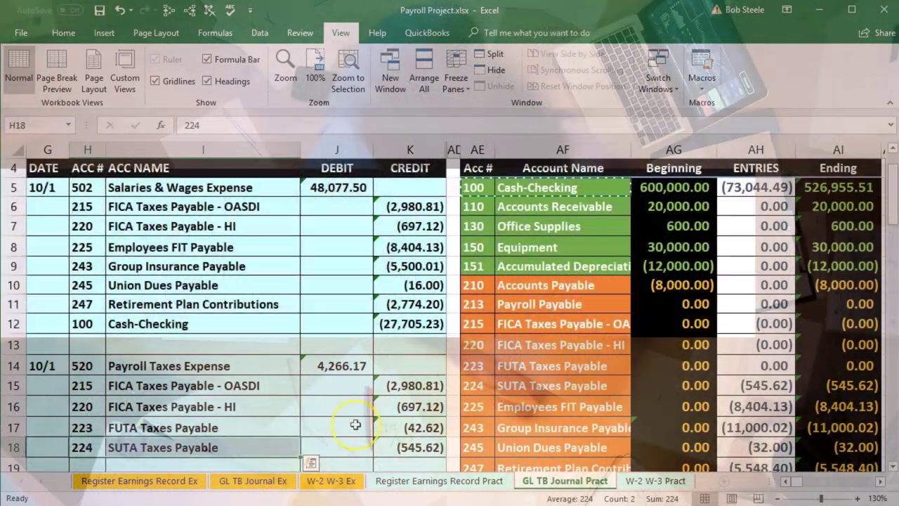
- Enter the 10/15 date and a link (=J23) to the 545.62 payment in the SUTA ledger
left_click(765, 304)
key("Right")
key("Right")
key("Right")
key("Right")
key("Right")
key("Right")
key("Right")
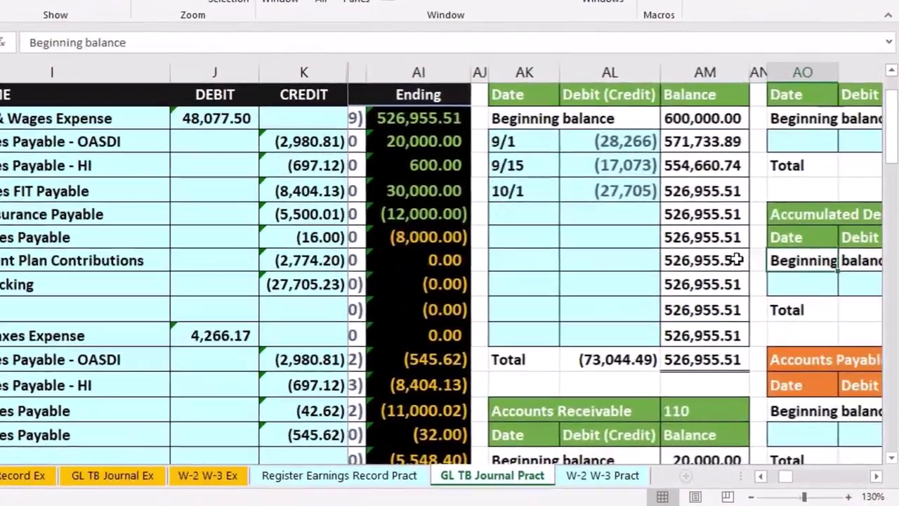
key("Right")
key("Right")
key("Right")
key("Right")
key("Right")
key("Right")
key("Right")
key("Right")
key("Right")
key("Right")
key("Right")
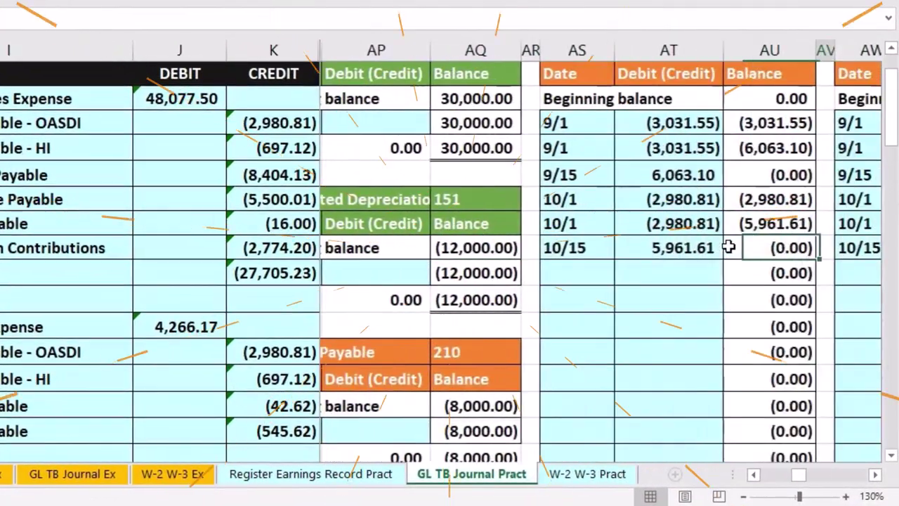
key("Up")
key("Up")
key("Up")
key("Up")
key("Up")
key("Up")
key("Up")
key("Up")
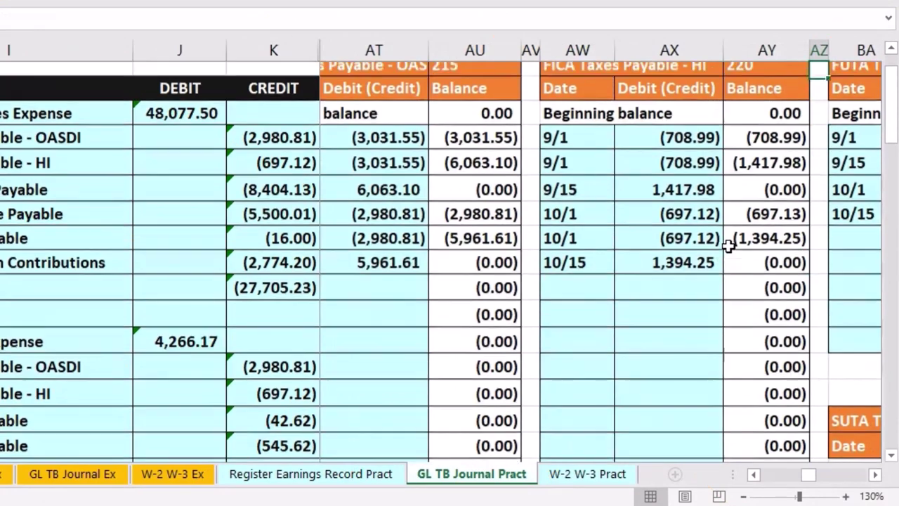
key("Right")
key("Right")
key("Right")
key("Right")
key("Right")
key("Right")
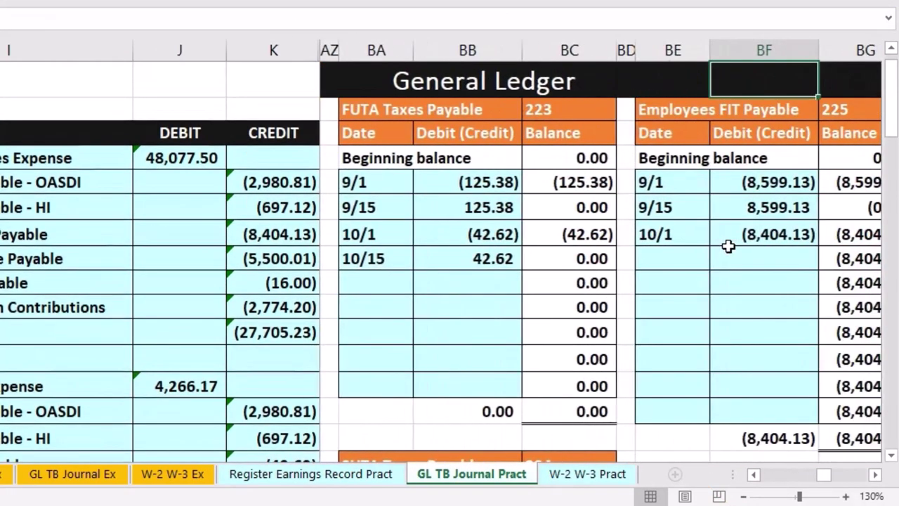
scroll(735, 224, "down", 4)
left_click(451, 340)
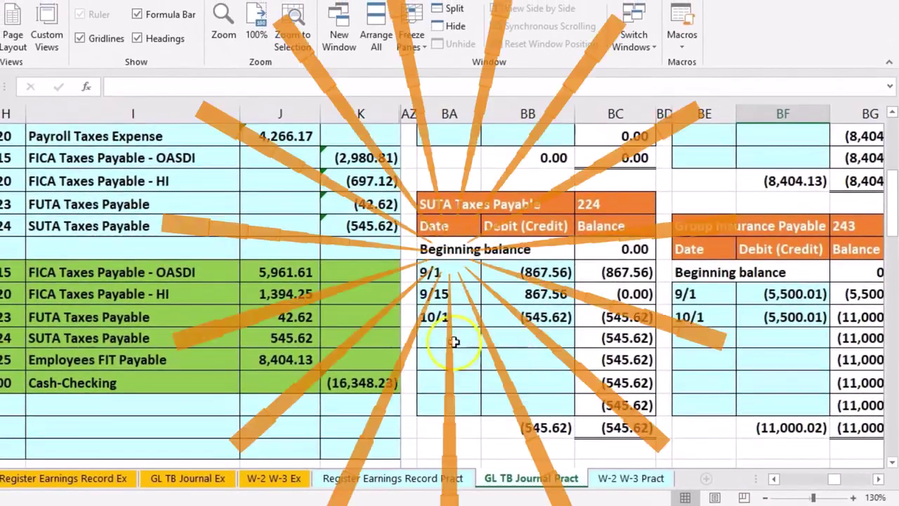
type("10/1")
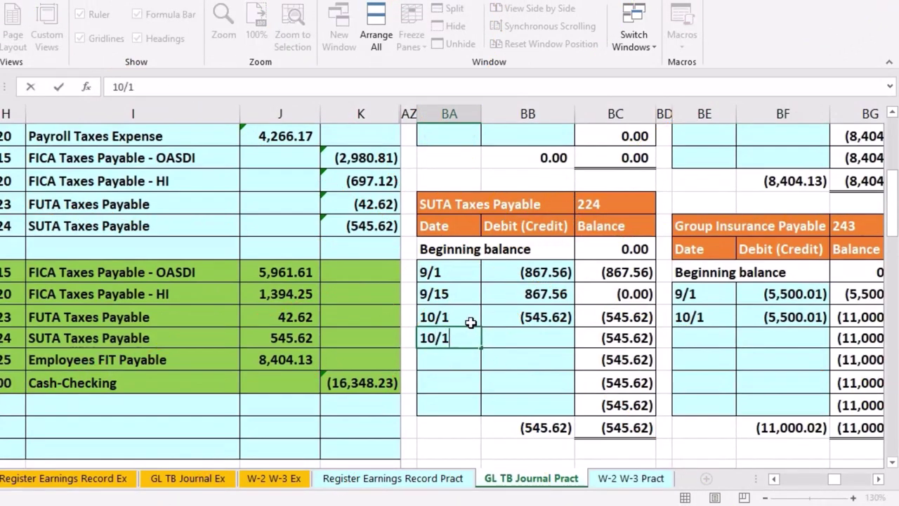
type("5")
key("Tab")
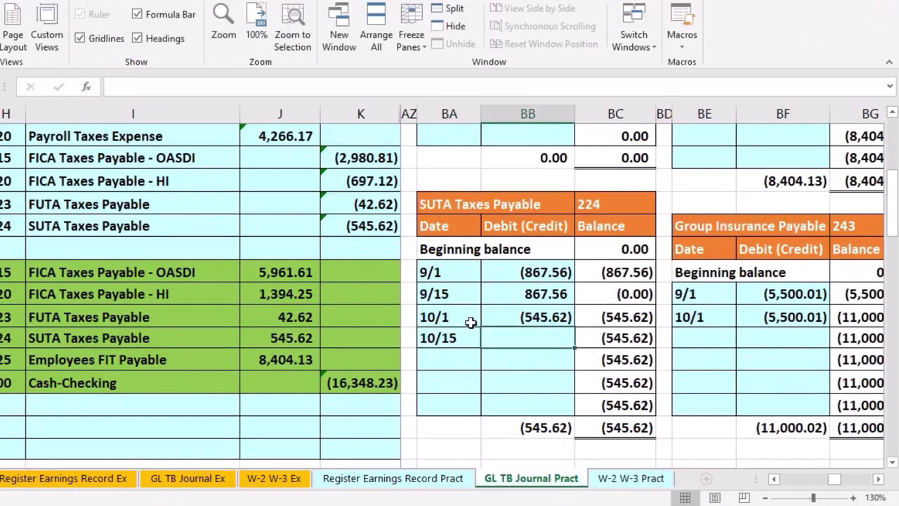
type("=")
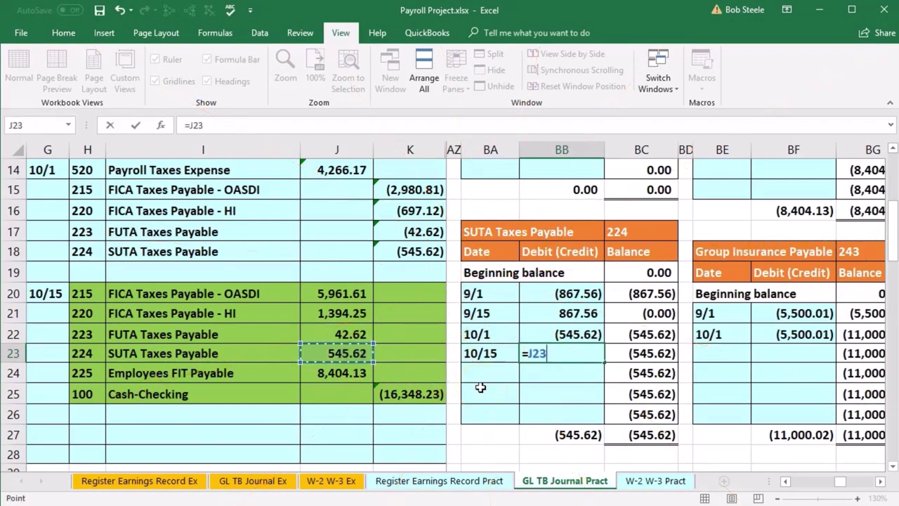
key("Return")
- Verify the SUTA running balance formulas now show a zero balance
left_click(661, 356)
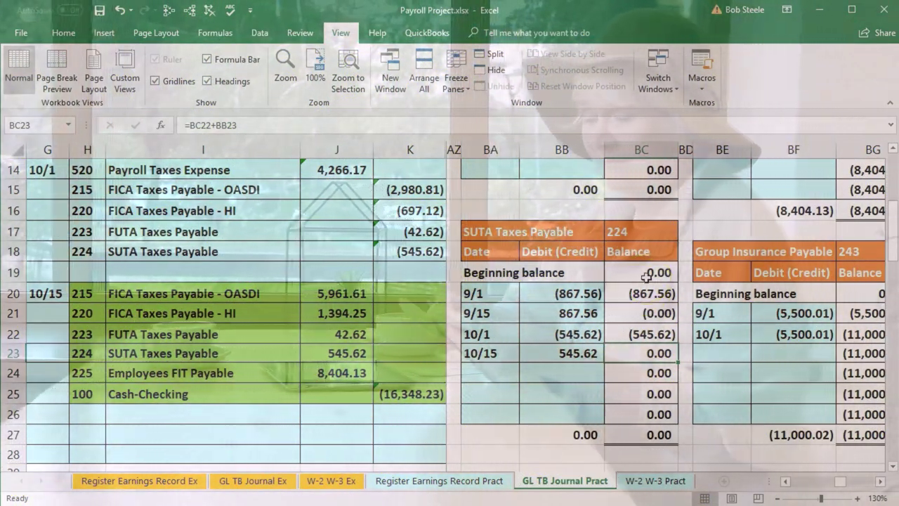
left_click(582, 298)
left_click(615, 313)
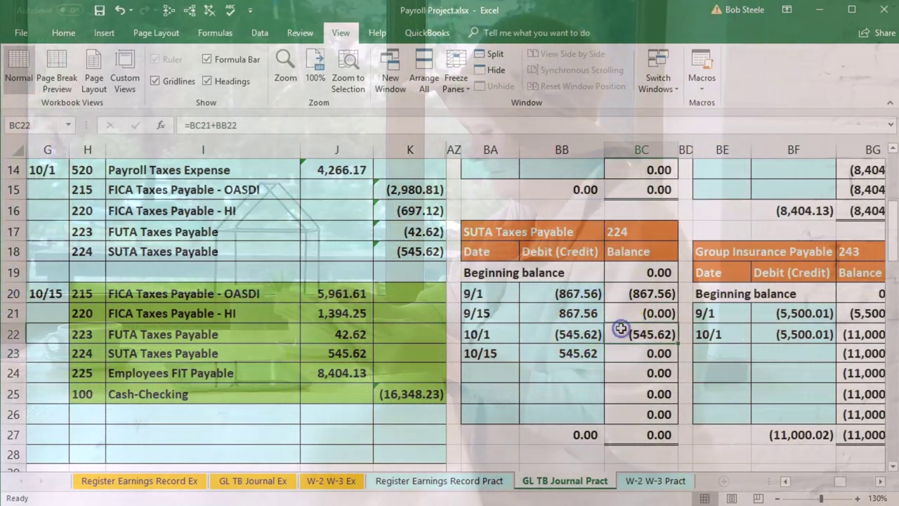
left_click(627, 352)
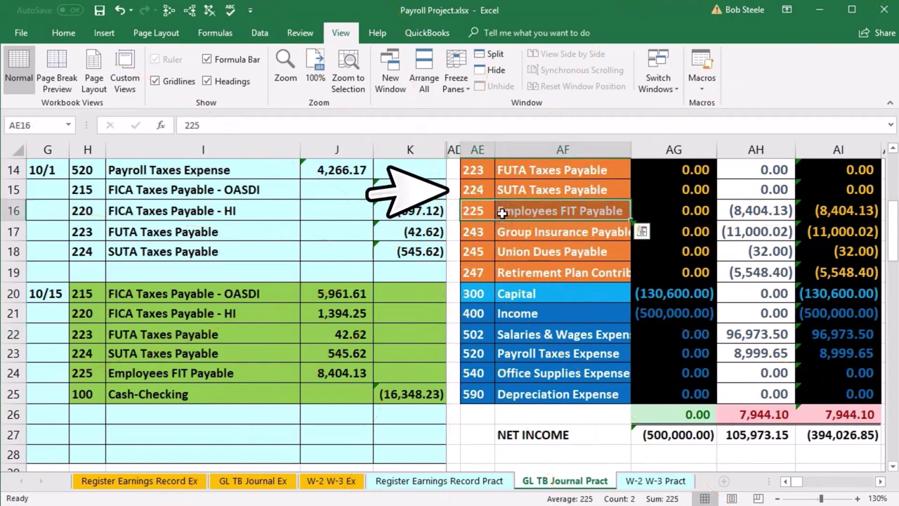
- Post 10/15 in the Employees FIT ledger, linking the debit to the 8,404.13 journal amount (=J24)
key("Right")
key("Right")
key("Right")
key("Right")
key("Right")
key("Right")
key("Right")
key("Right")
key("Right")
key("Right")
key("Right")
key("Right")
key("Right")
key("Right")
key("Right")
key("Right")
key("Right")
key("Right")
key("Right")
key("Right")
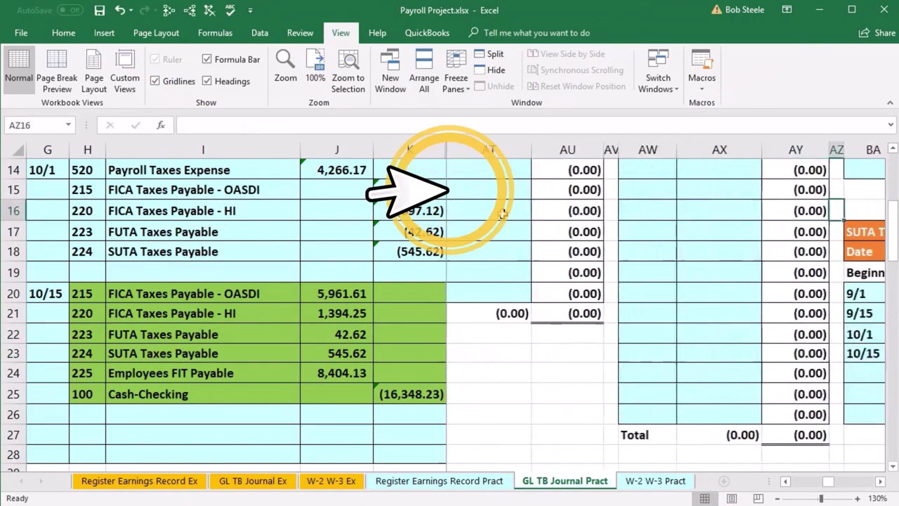
key("Right")
key("Right")
key("Right")
key("Right")
key("Right")
key("Right")
key("Right")
key("Right")
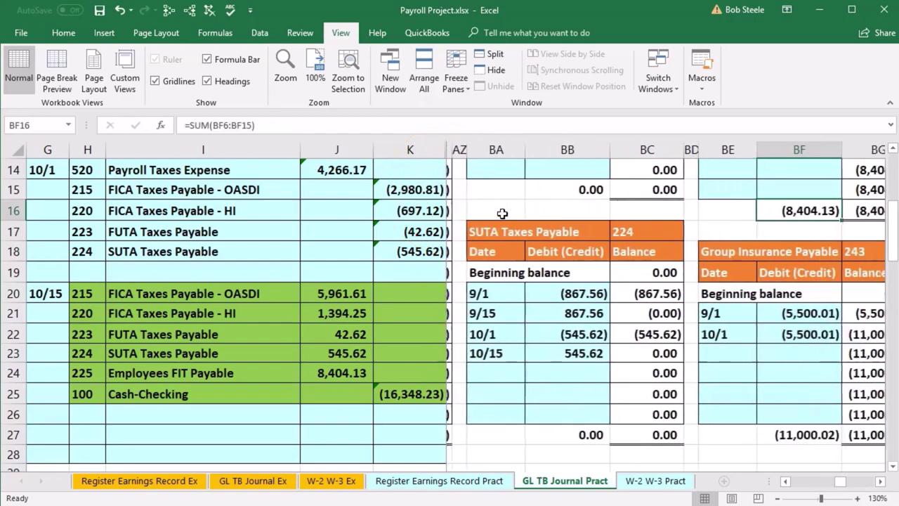
scroll(502, 214, "up", 3)
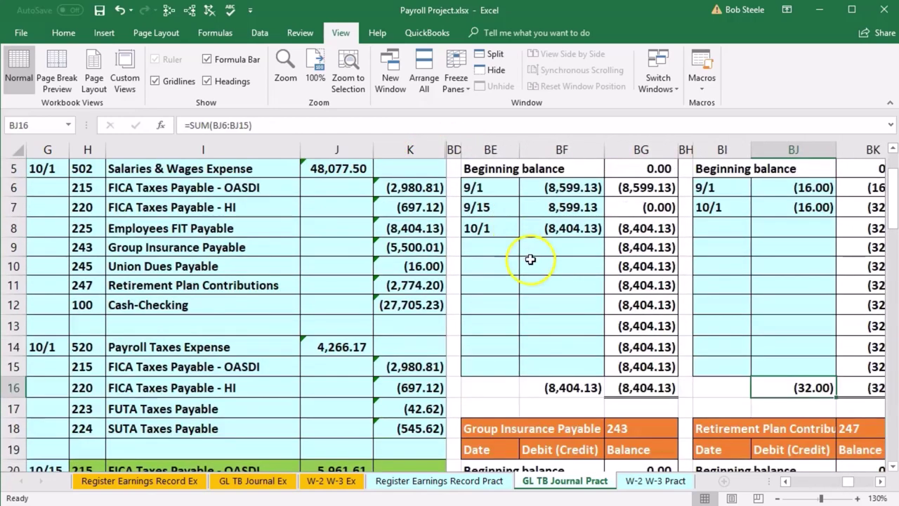
scroll(528, 258, "up", 1)
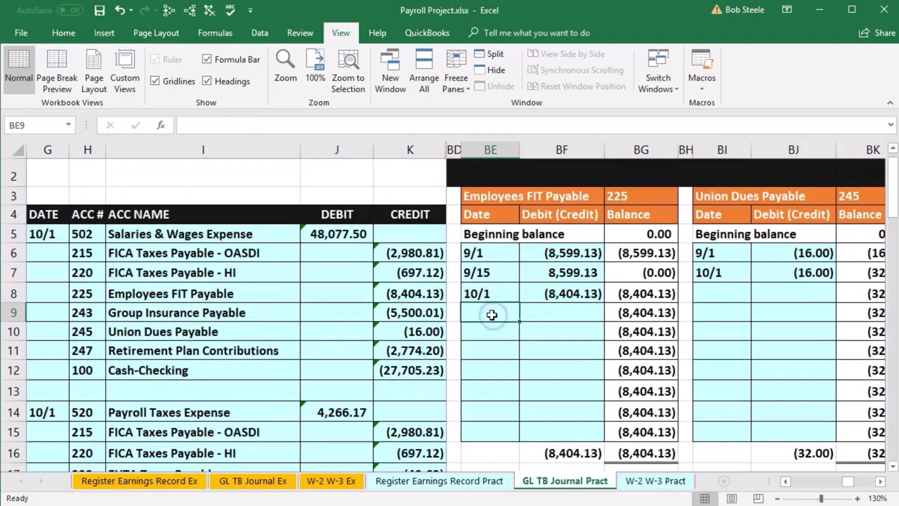
type("10/15")
key("Tab")
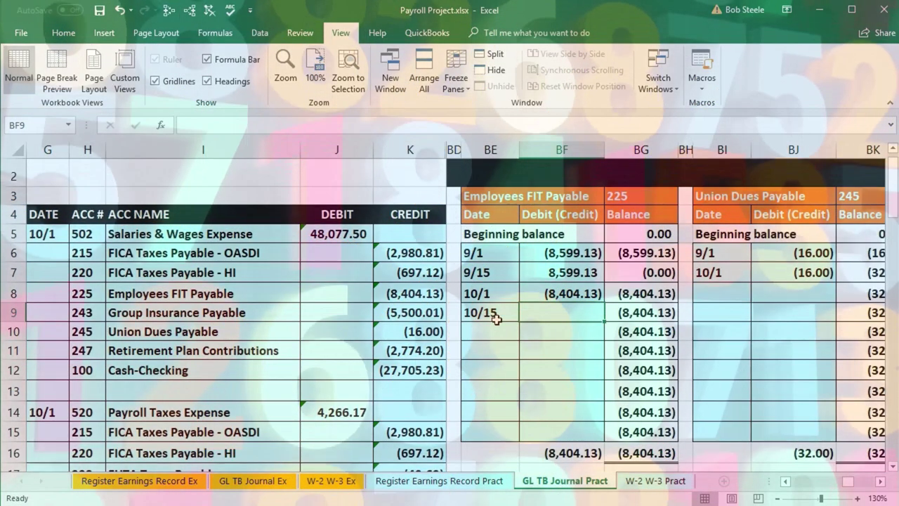
type("=")
scroll(496, 319, "down", 2)
scroll(497, 320, "down", 1)
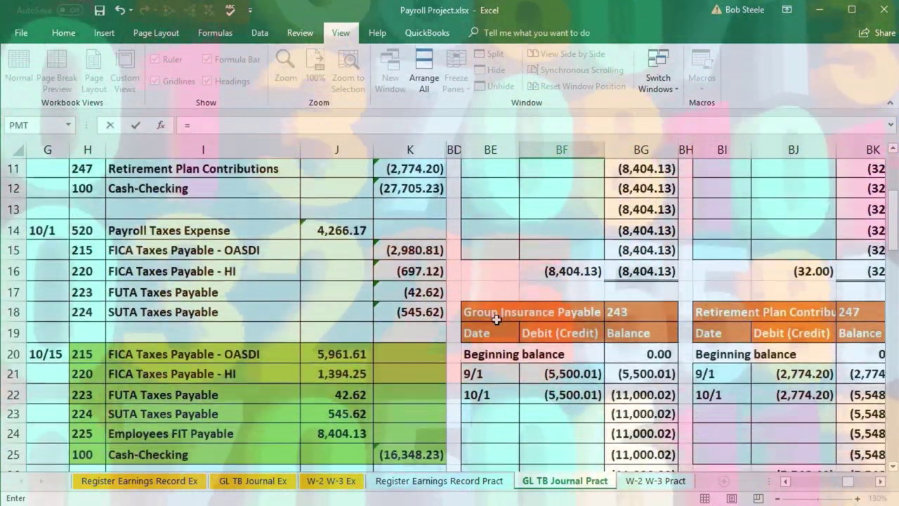
left_click(338, 433)
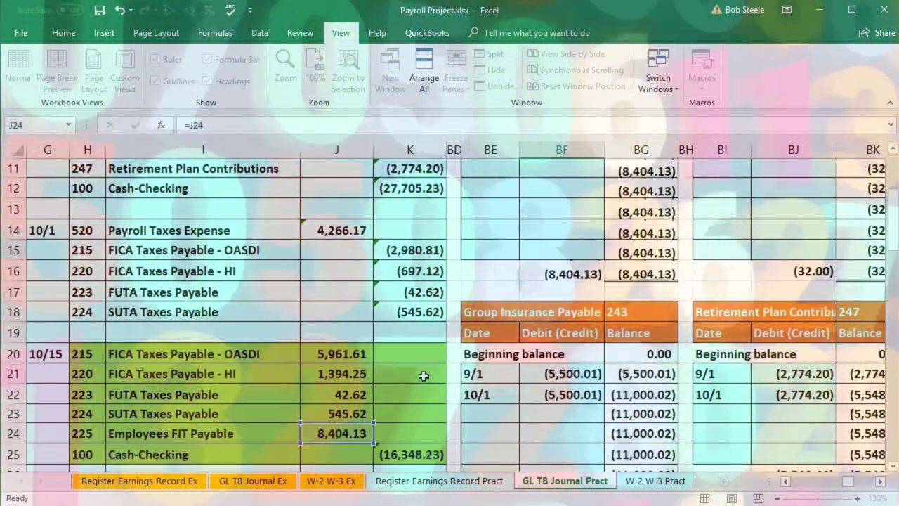
scroll(423, 376, "up", 3)
key("Tab")
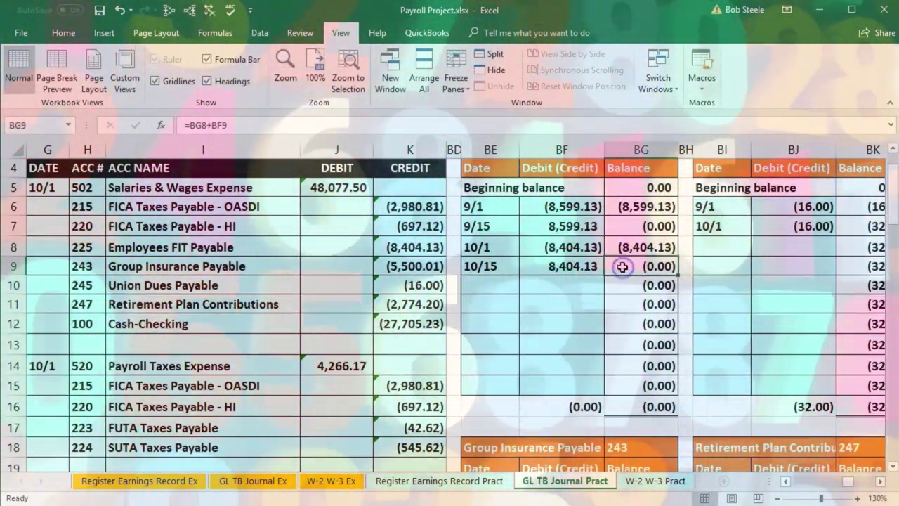
- Check the FIT running balance formulas show zero
key("Up")
key("Up")
key("Up")
key("Down")
key("Down")
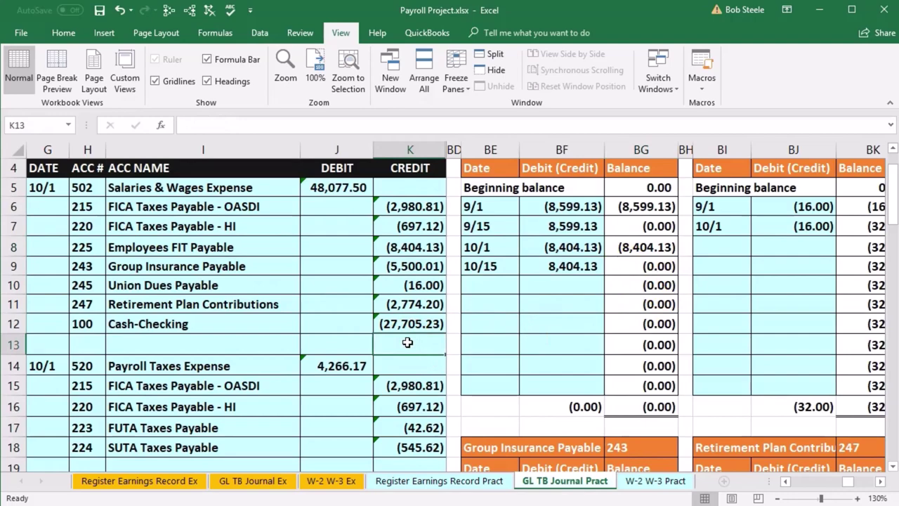
key("Right")
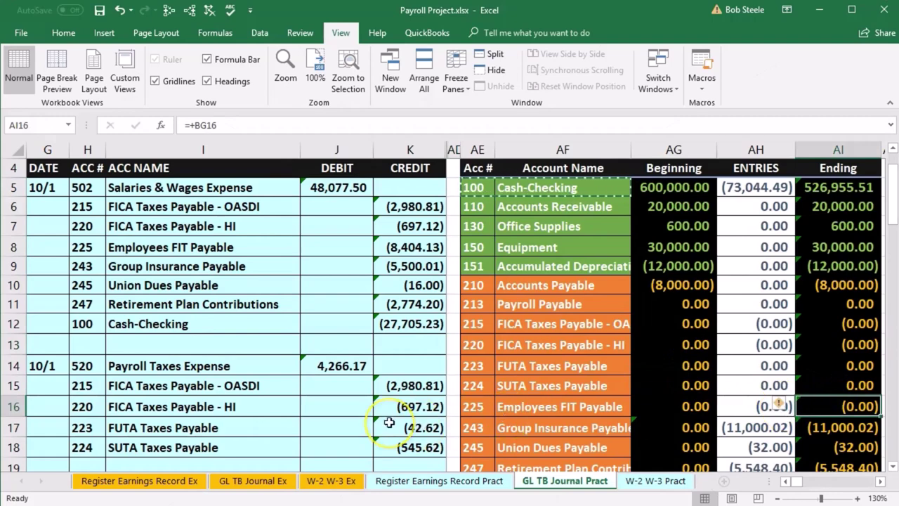
- Enter 10/15 in AK9 and link AL9 to the 16,348.23 cash credit (=K25)
scroll(618, 379, "down", 4)
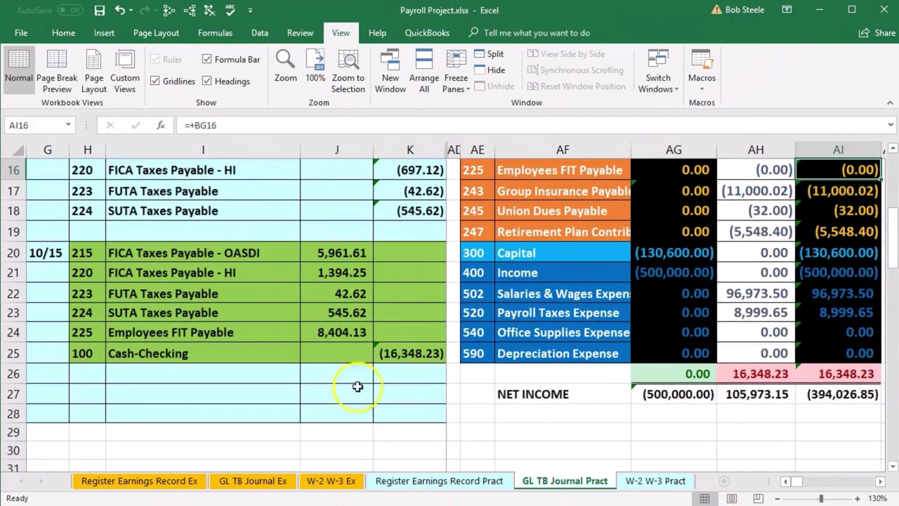
left_click_drag(88, 354, 204, 353)
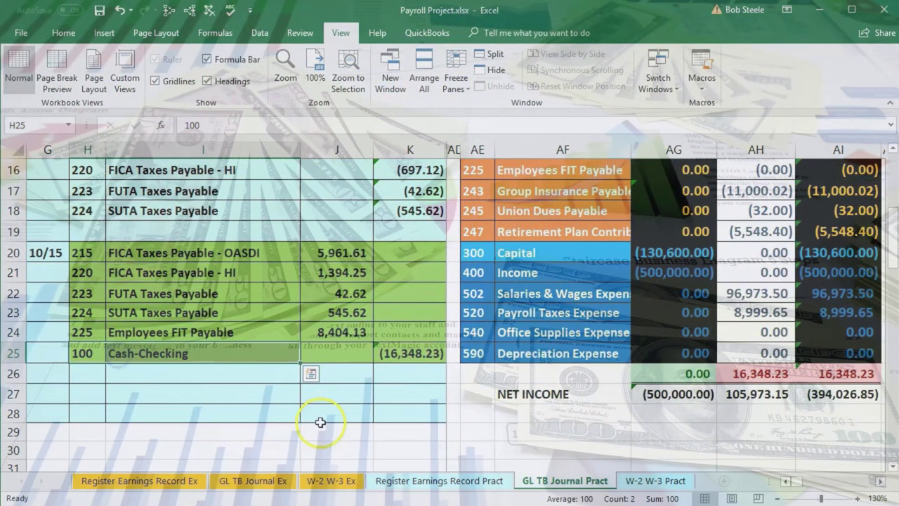
scroll(538, 422, "up", 4)
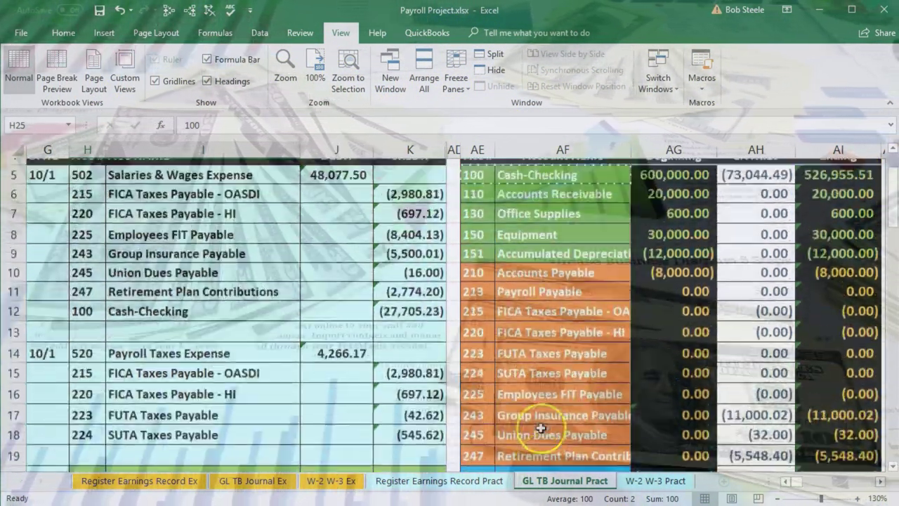
left_click(880, 481)
left_click(880, 481)
left_click(495, 273)
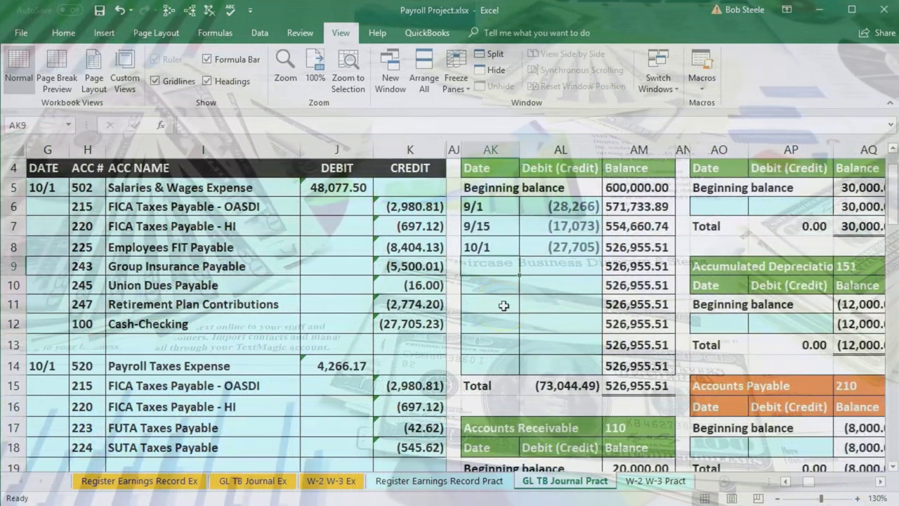
type("10/15")
key("Tab")
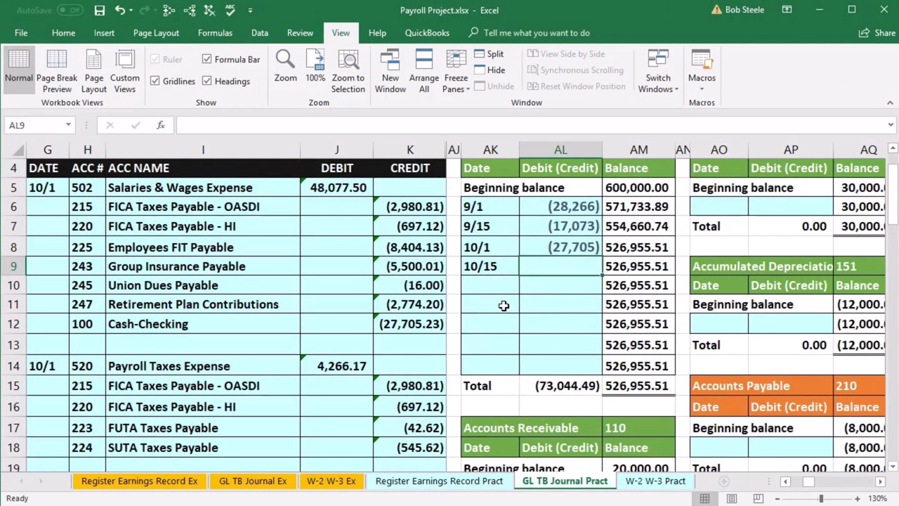
type("=")
scroll(400, 382, "down", 3)
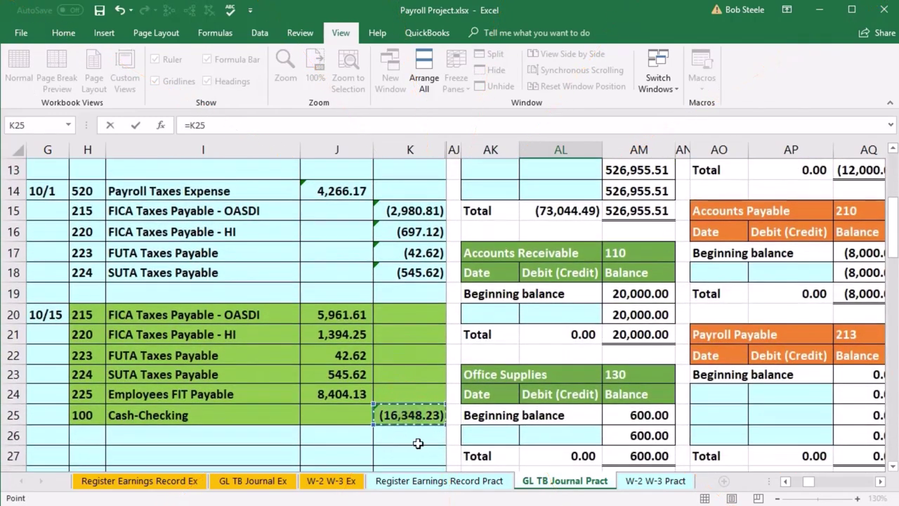
key("Return")
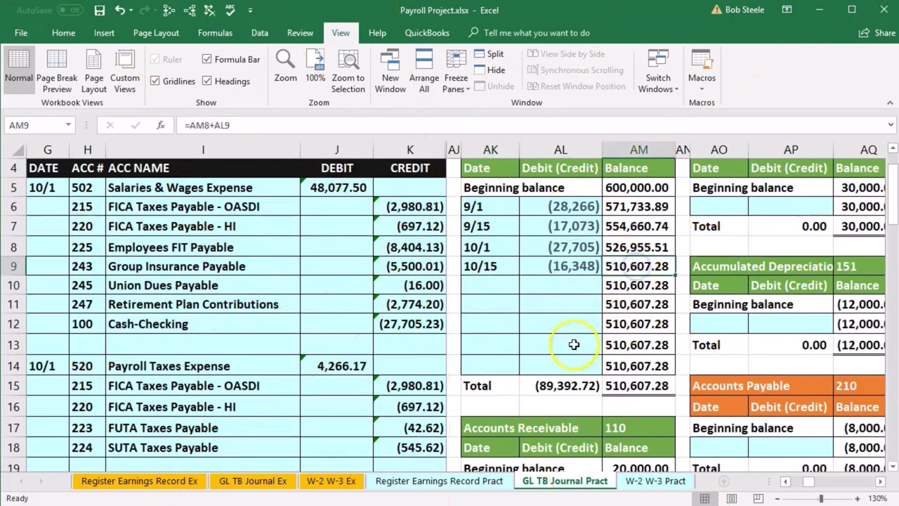
left_click(394, 340)
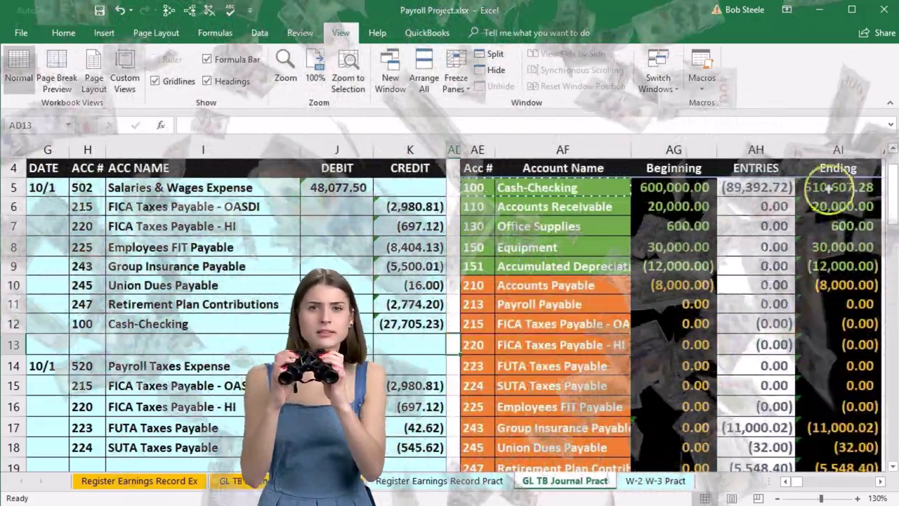
left_click(829, 187)
scroll(836, 357, "down", 3)
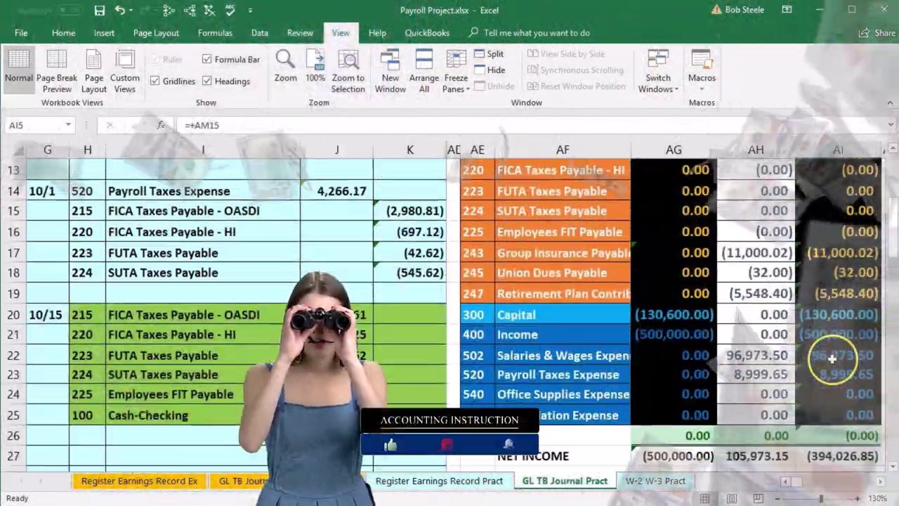
scroll(355, 313, "up", 3)
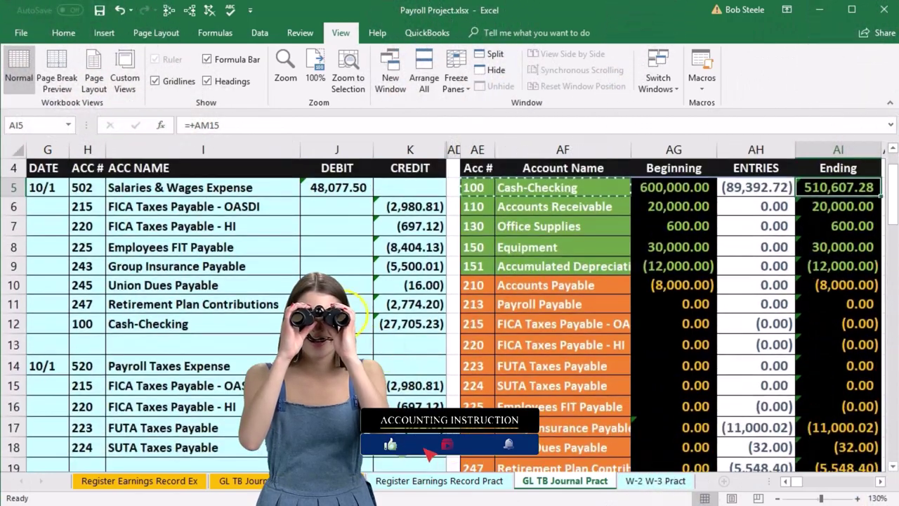
left_click(176, 406)
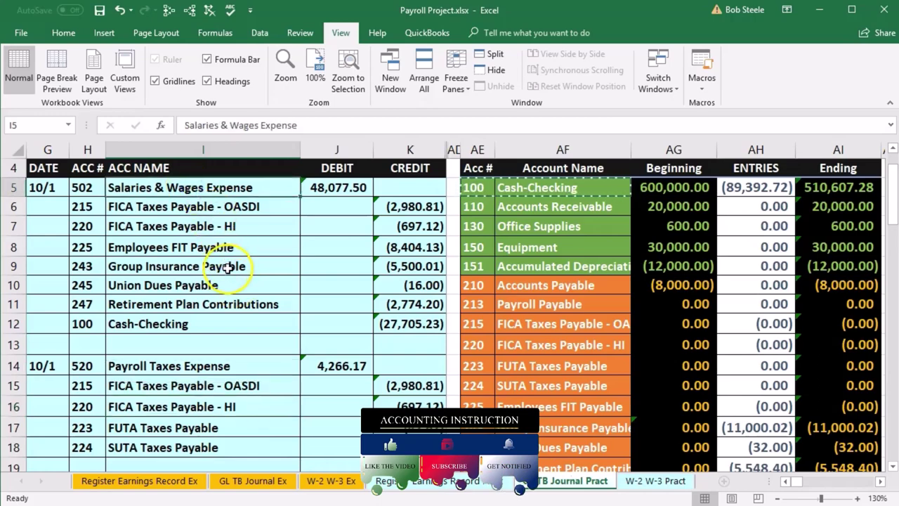
scroll(214, 321, "down", 1)
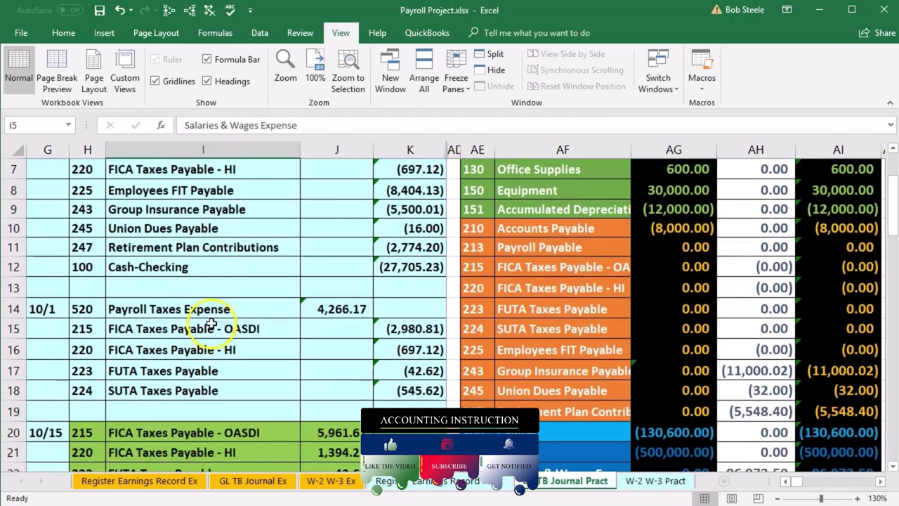
scroll(214, 316, "down", 2)
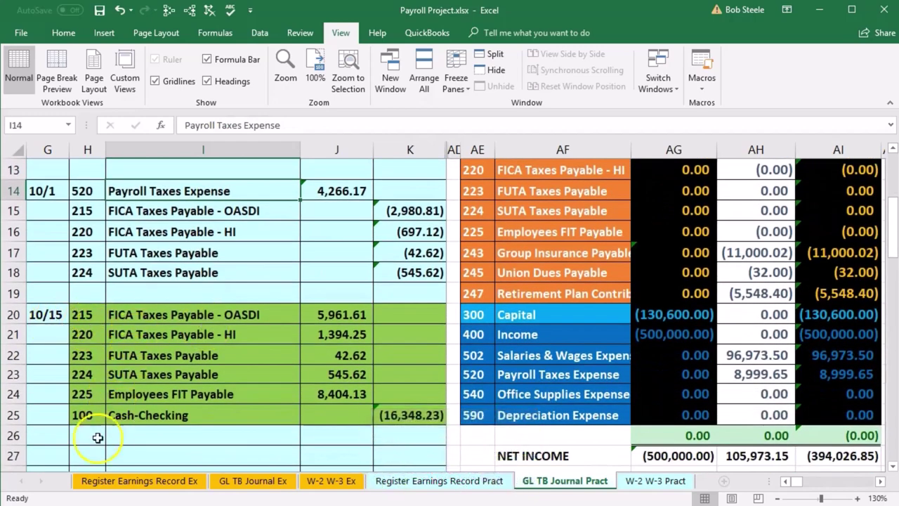
left_click(171, 377)
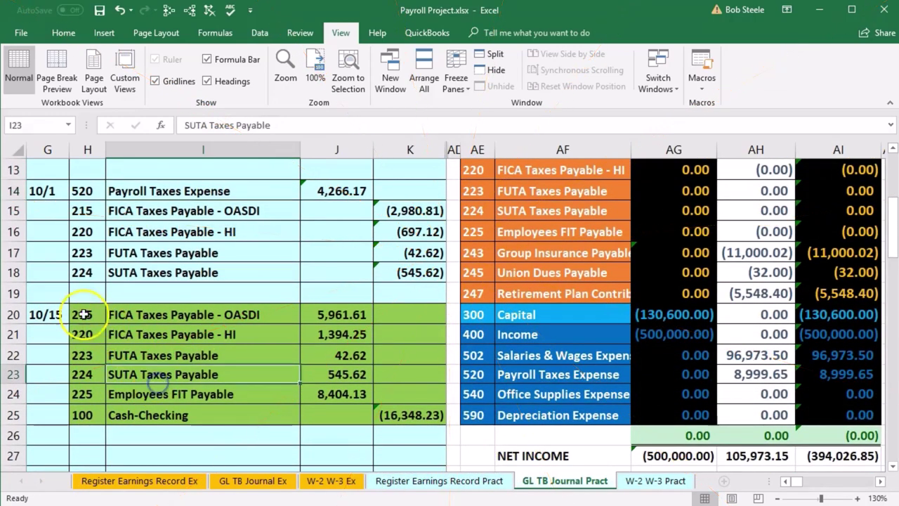
left_click(91, 313)
left_click_drag(91, 313, 399, 409)
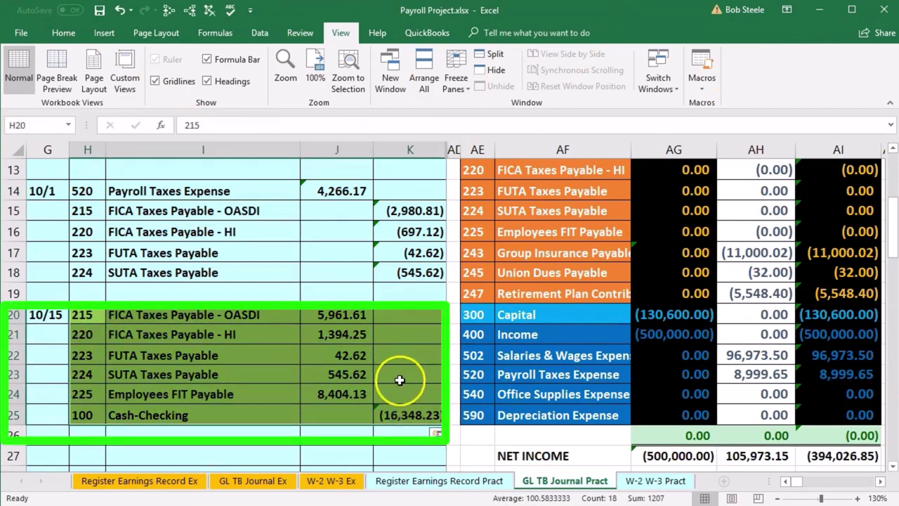
- Look through the entry's fill colour options and cancel without changing anything
right_click(399, 380)
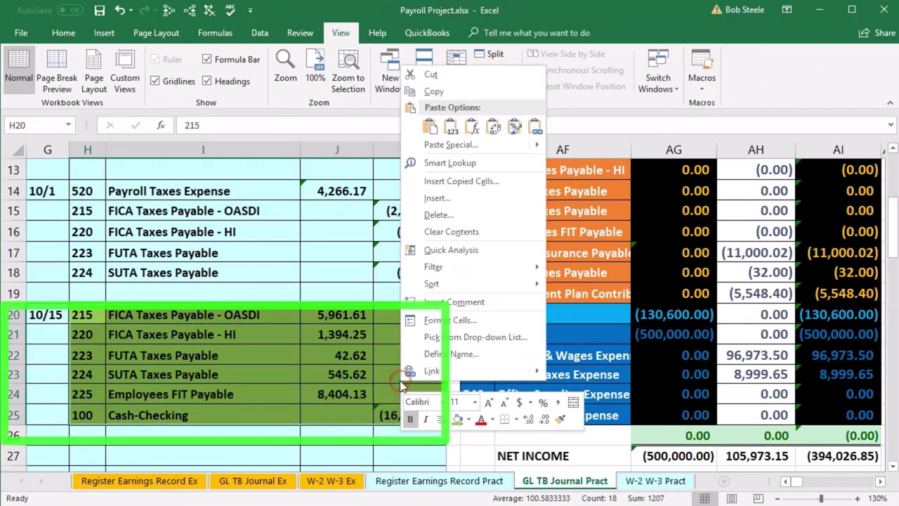
left_click(468, 418)
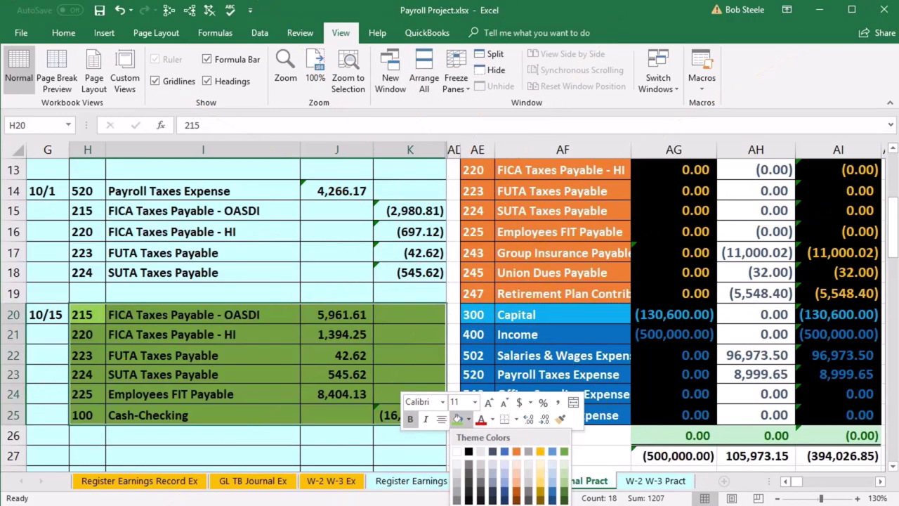
key("m")
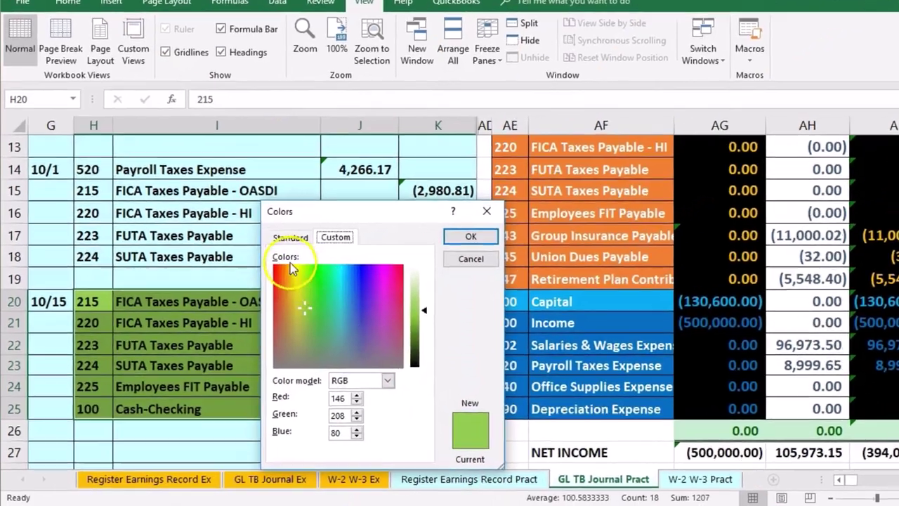
left_click(266, 256)
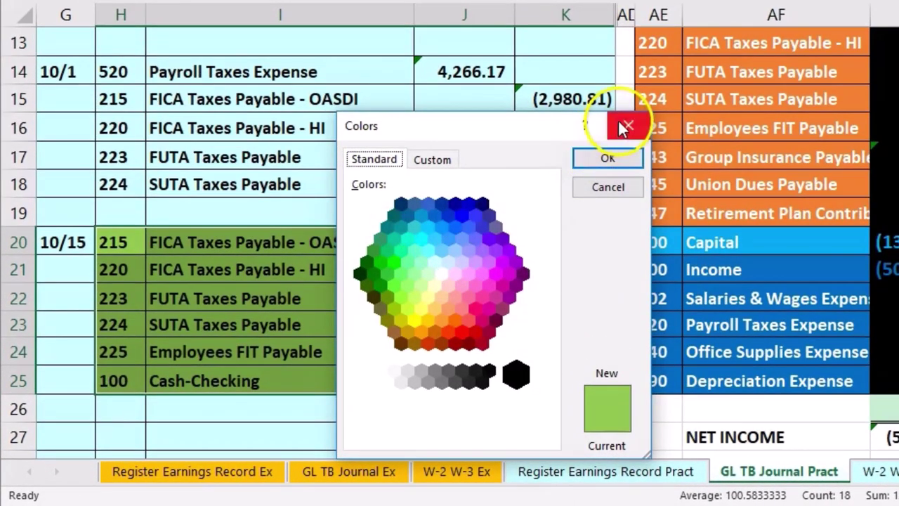
left_click(624, 129)
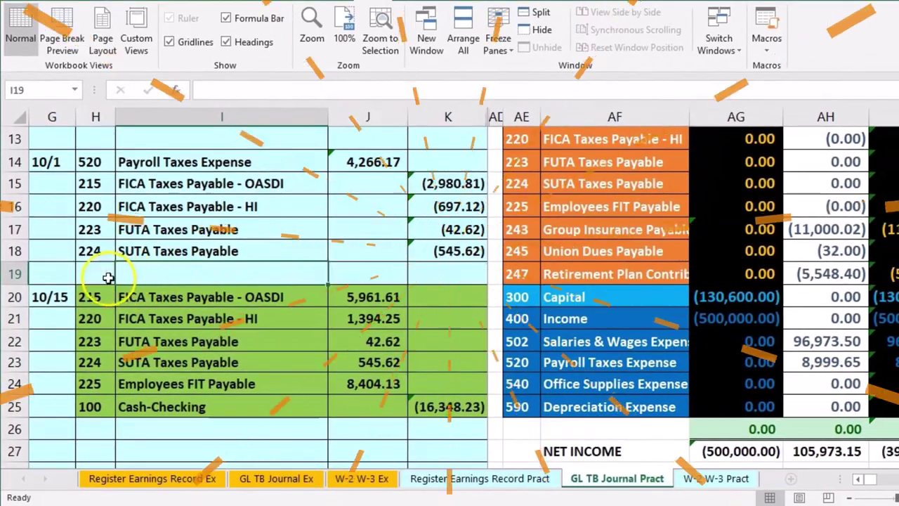
- Format-paint blank row 19's light-blue style (H19:K19) onto entry rows H20:K25
left_click_drag(103, 275, 195, 275)
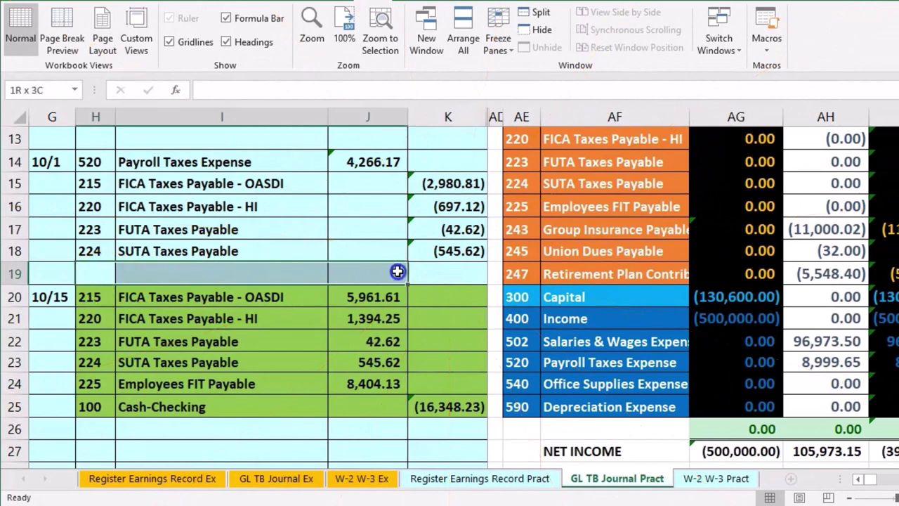
left_click(99, 273)
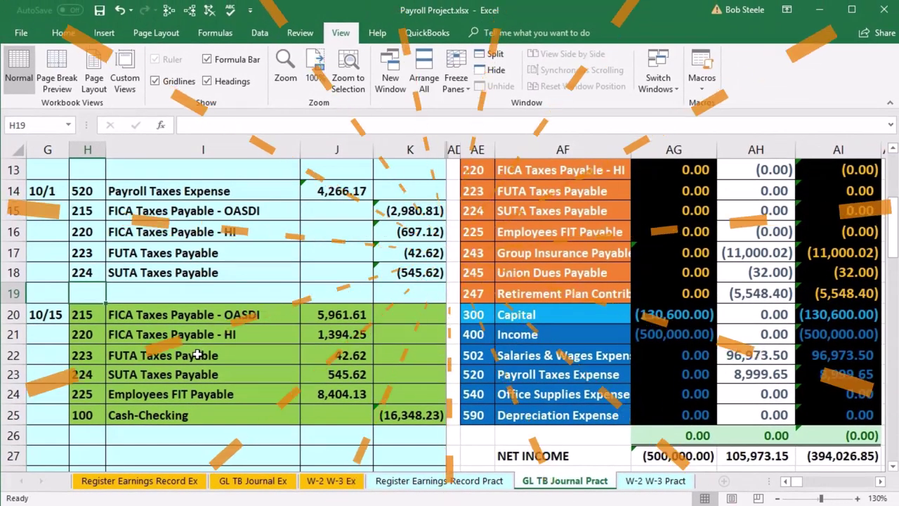
left_click_drag(141, 295, 393, 290)
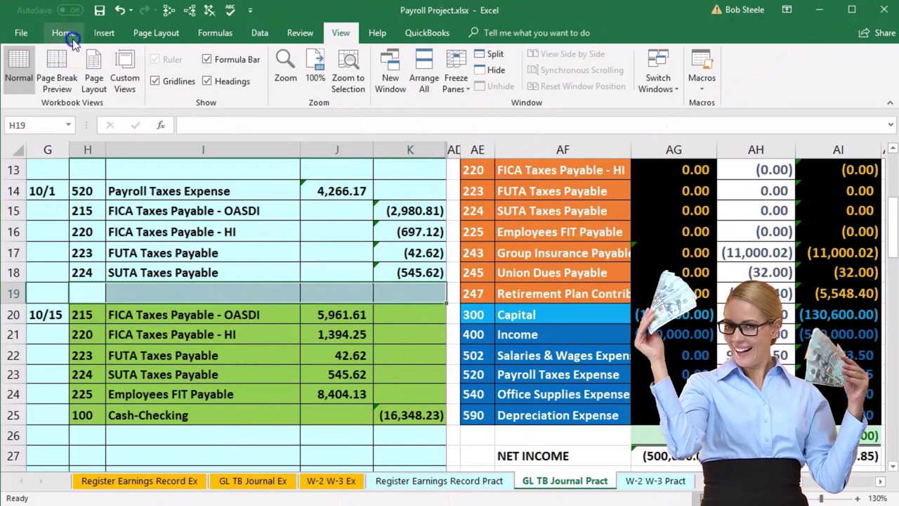
left_click(72, 39)
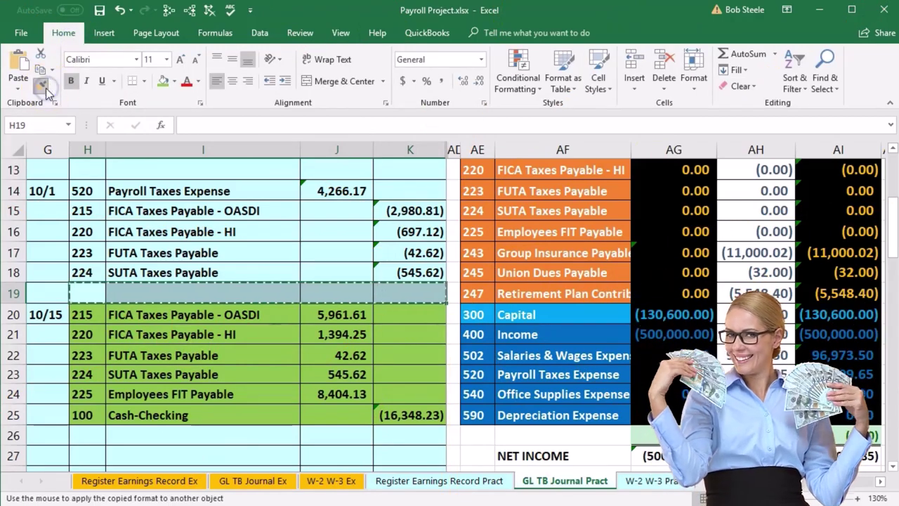
mouse_move(87, 315)
left_mouse_down()
mouse_move(341, 334)
mouse_move(385, 415)
left_mouse_up()
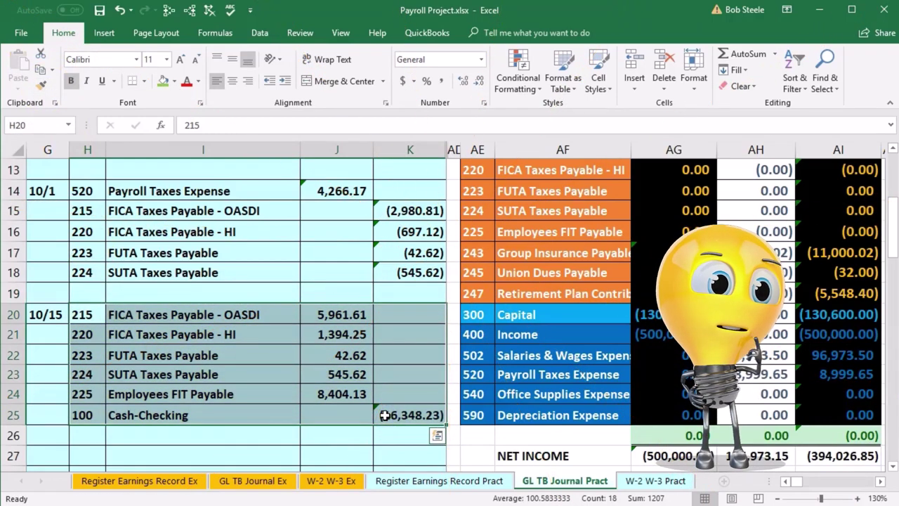